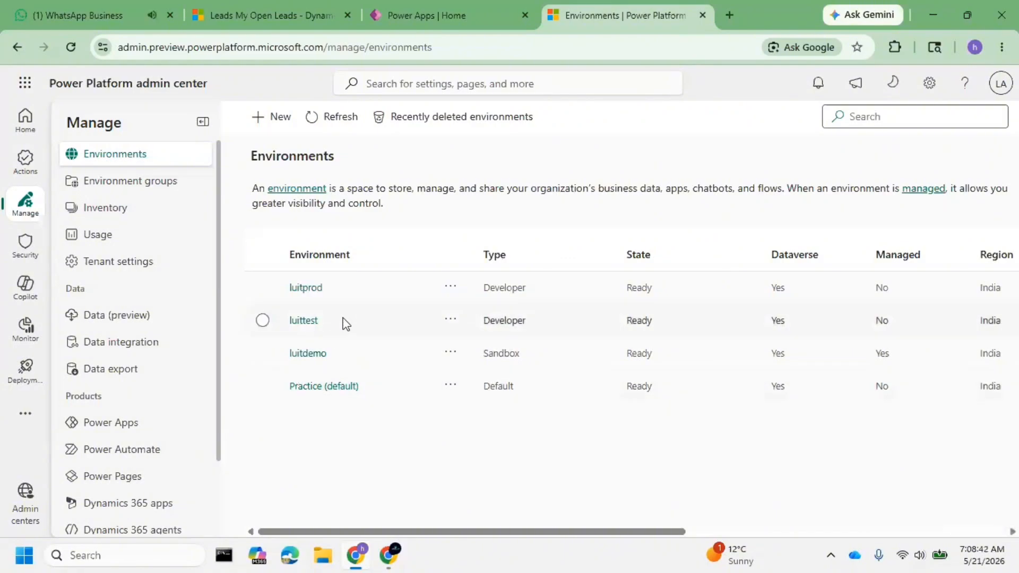
# Close the WhatsApp page and select the luitdemo, luittest and luitprod environments in turn in the Power Platform admin center.
pyautogui.click(170, 15)
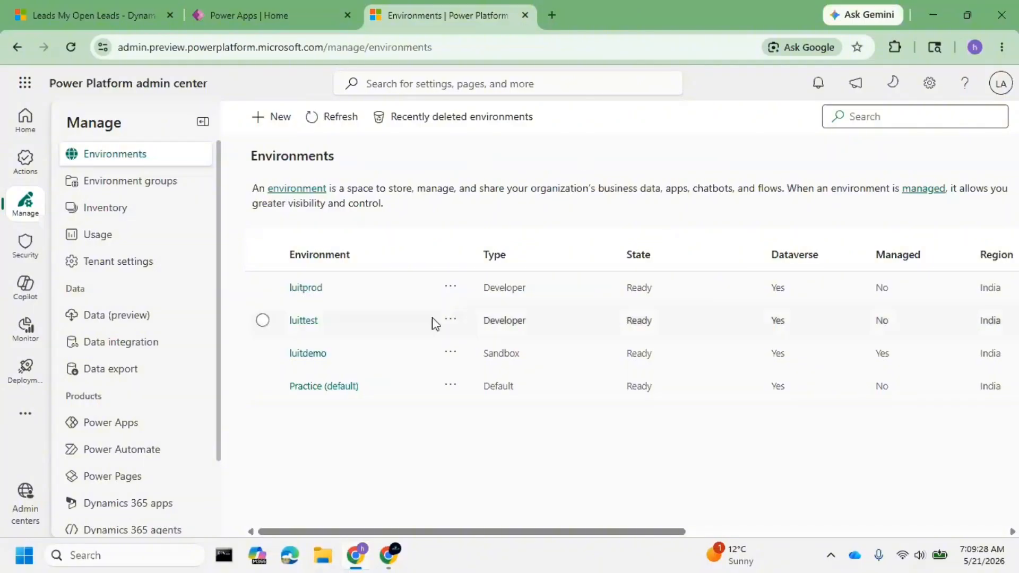
pyautogui.click(257, 17)
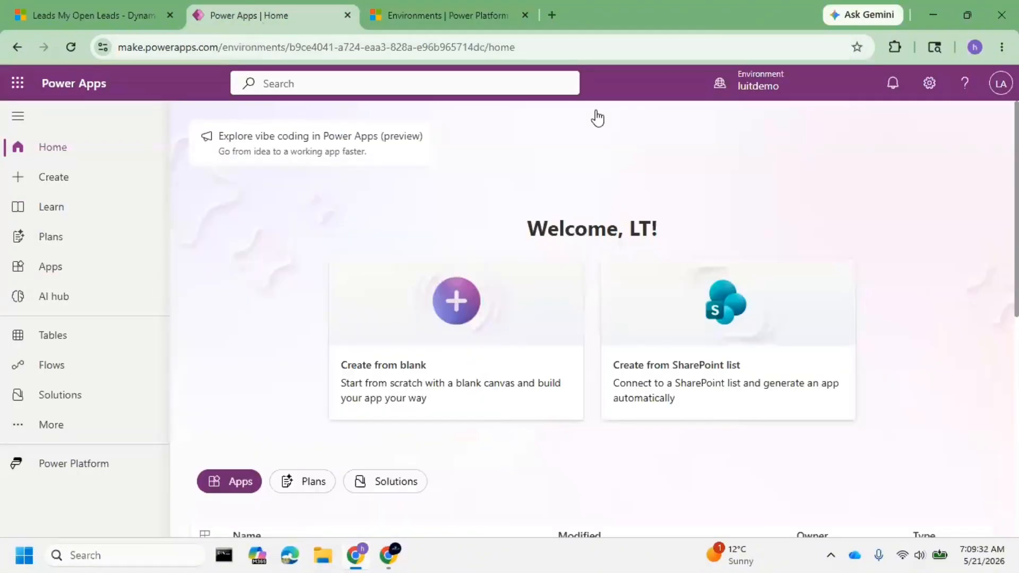
pyautogui.click(420, 23)
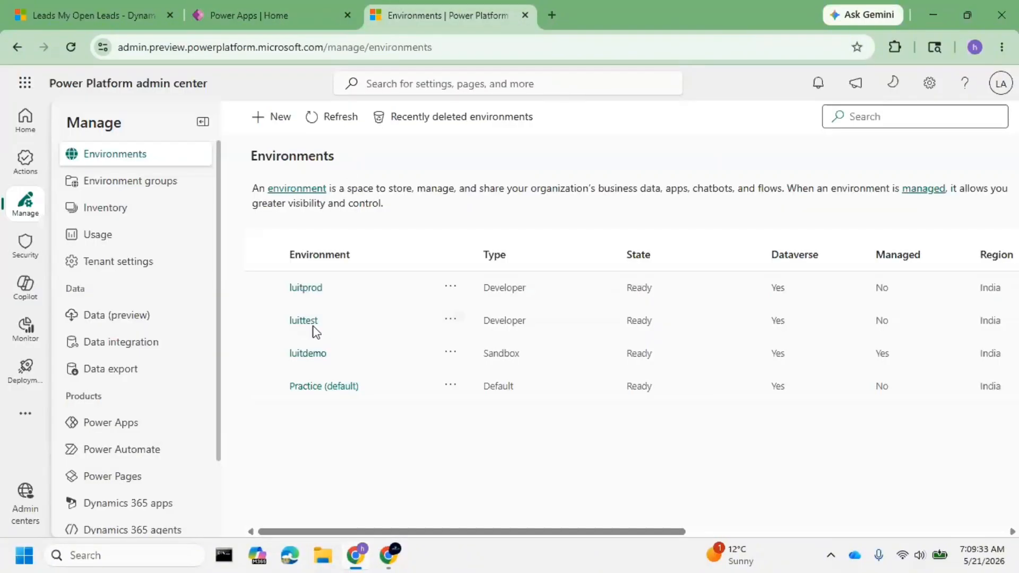
pyautogui.click(344, 358)
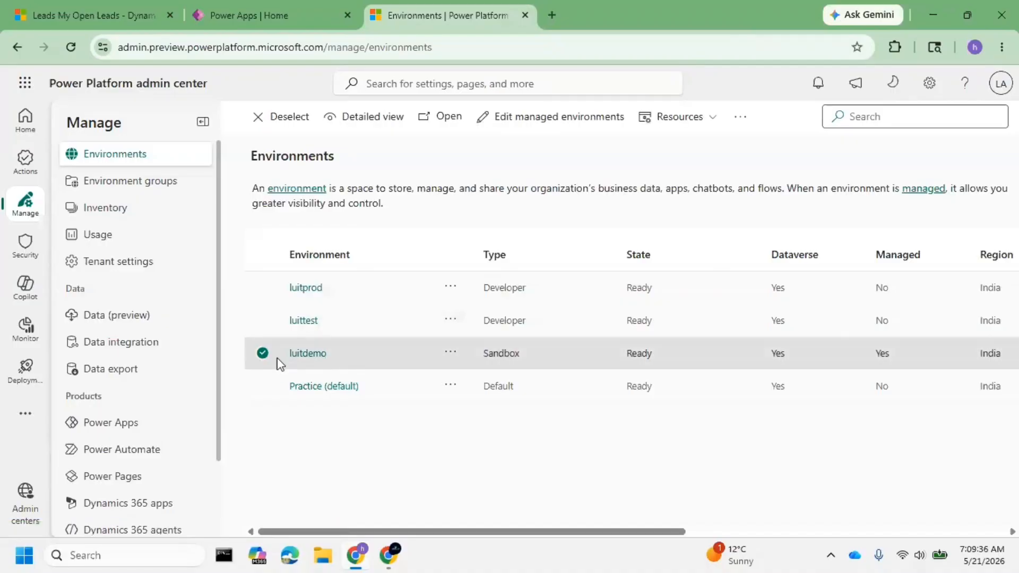
pyautogui.click(346, 321)
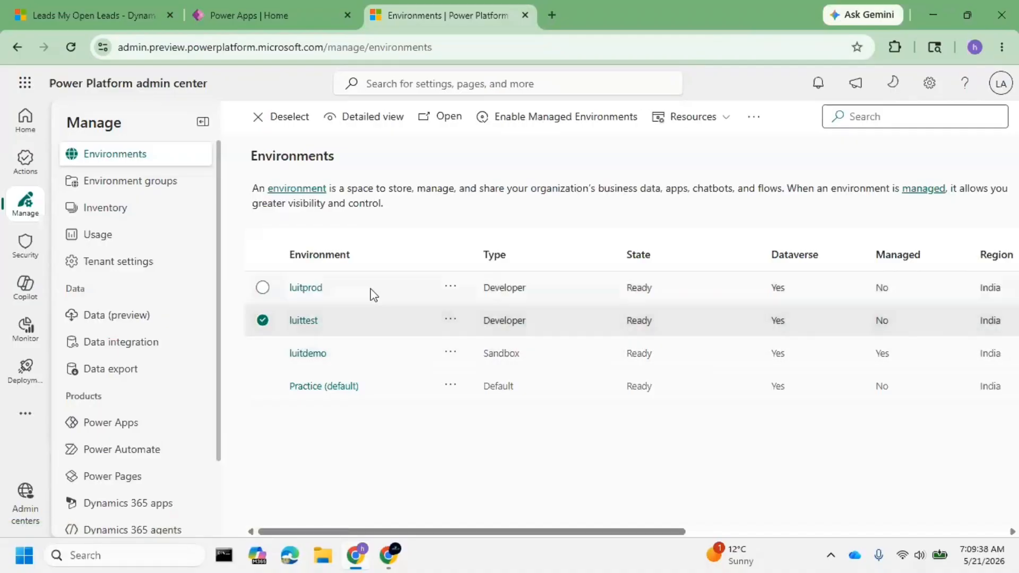
pyautogui.click(347, 291)
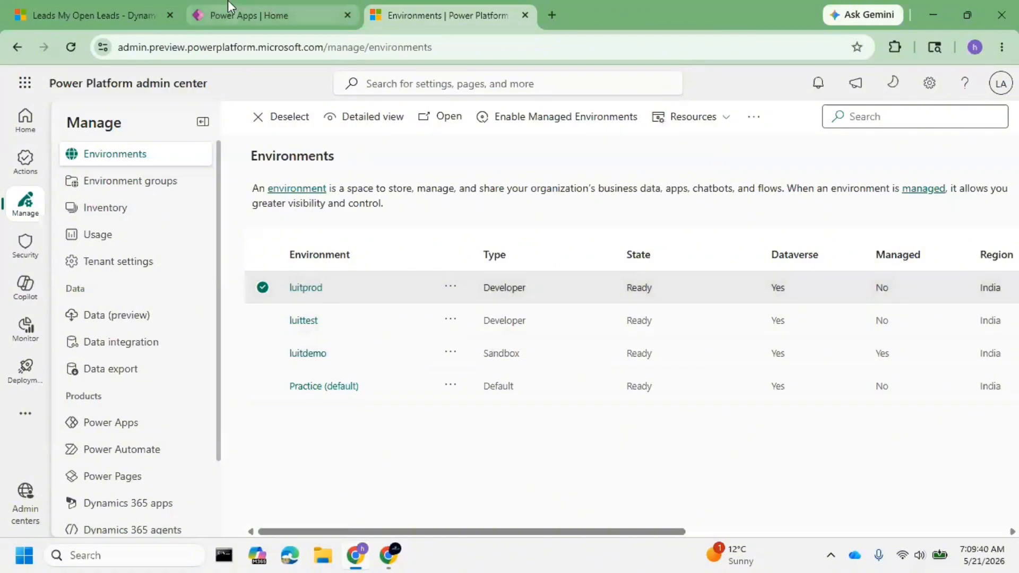
# Switch to Power Apps, dismiss the vibe.powerapps.com introduction and open the solutions list of the luitdemo environment.
pyautogui.click(222, 17)
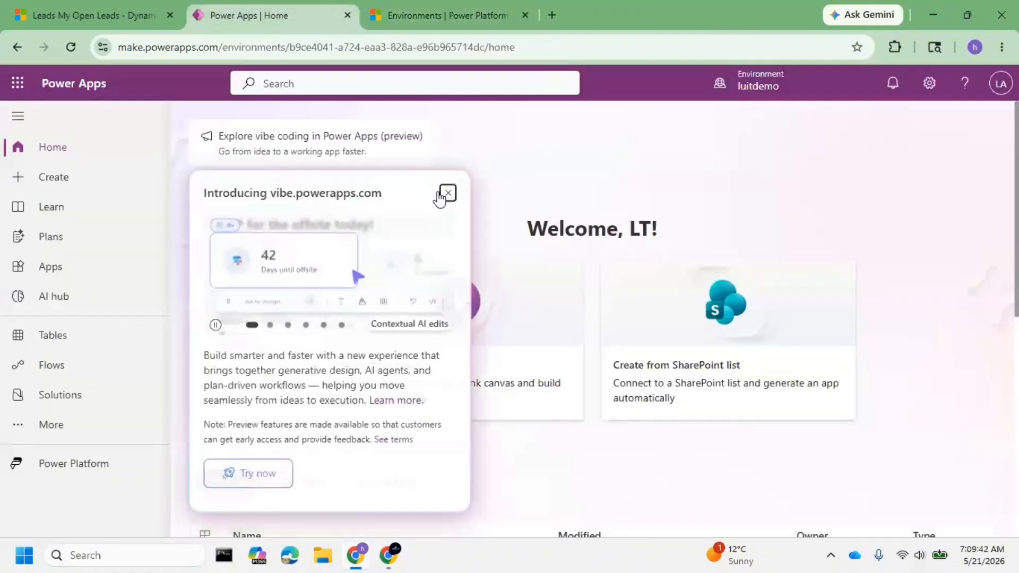
pyautogui.click(447, 193)
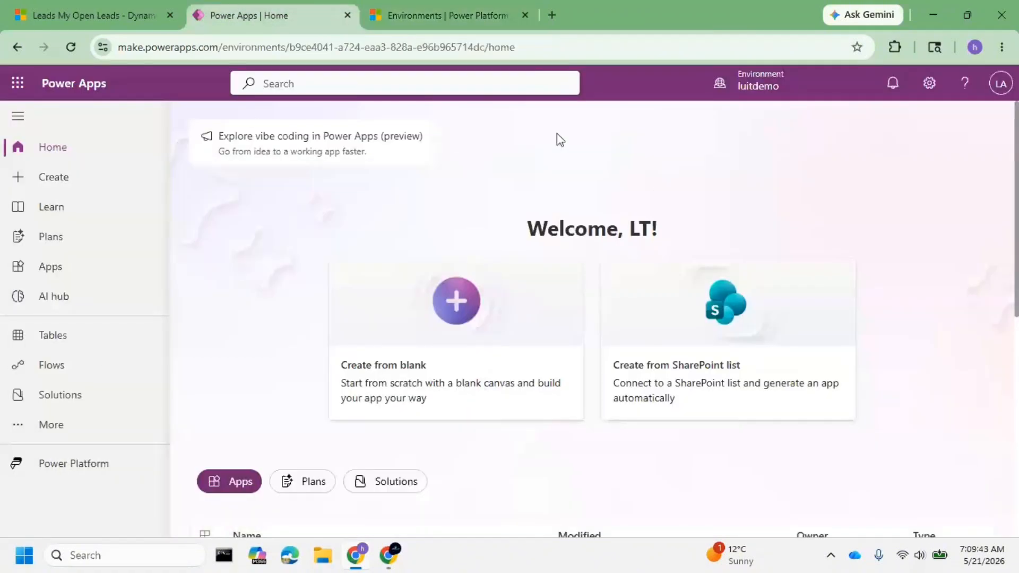
pyautogui.click(73, 393)
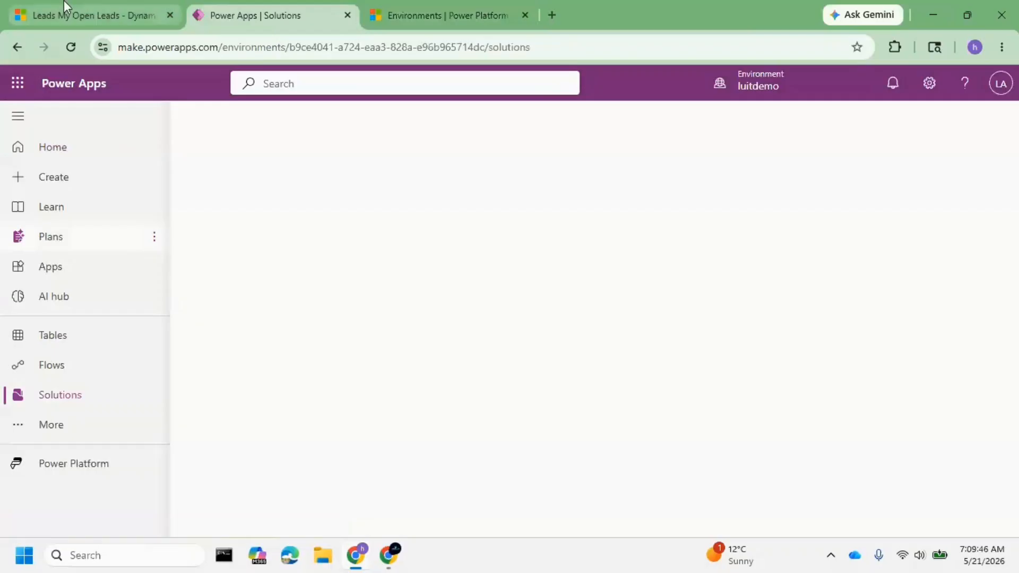
# Switch to Dynamics 365 and open the SNIQ Bank Application App from the luitdemo published apps.
pyautogui.click(63, 3)
pyautogui.click(146, 85)
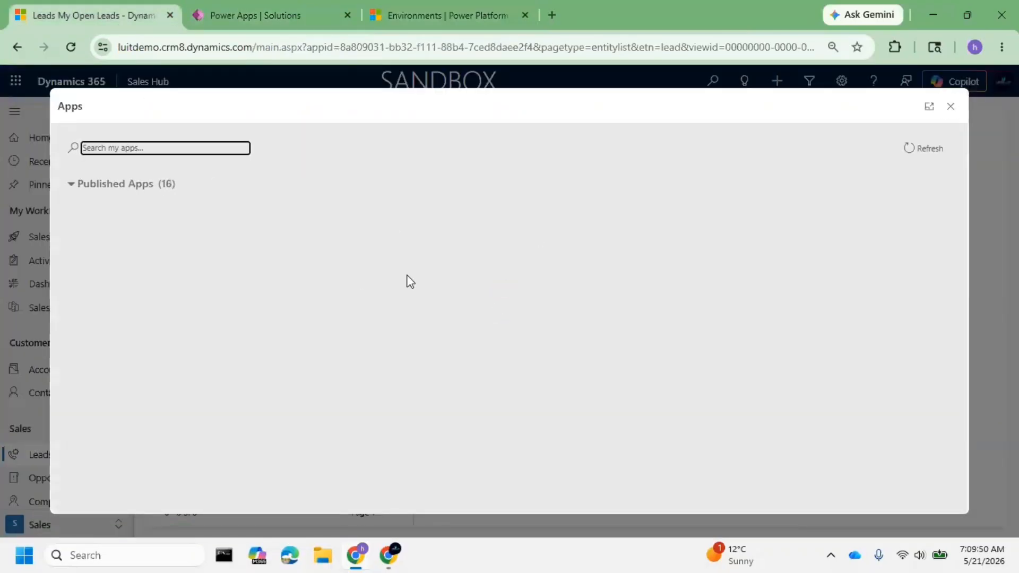
pyautogui.scroll(-10, 432, 329)
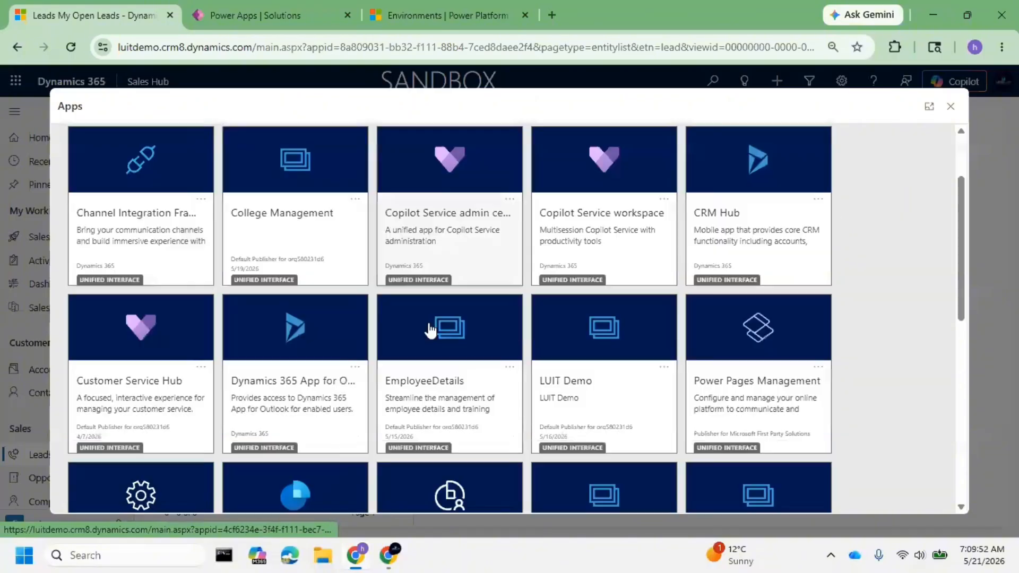
pyautogui.scroll(5, 541, 325)
pyautogui.scroll(-3, 584, 340)
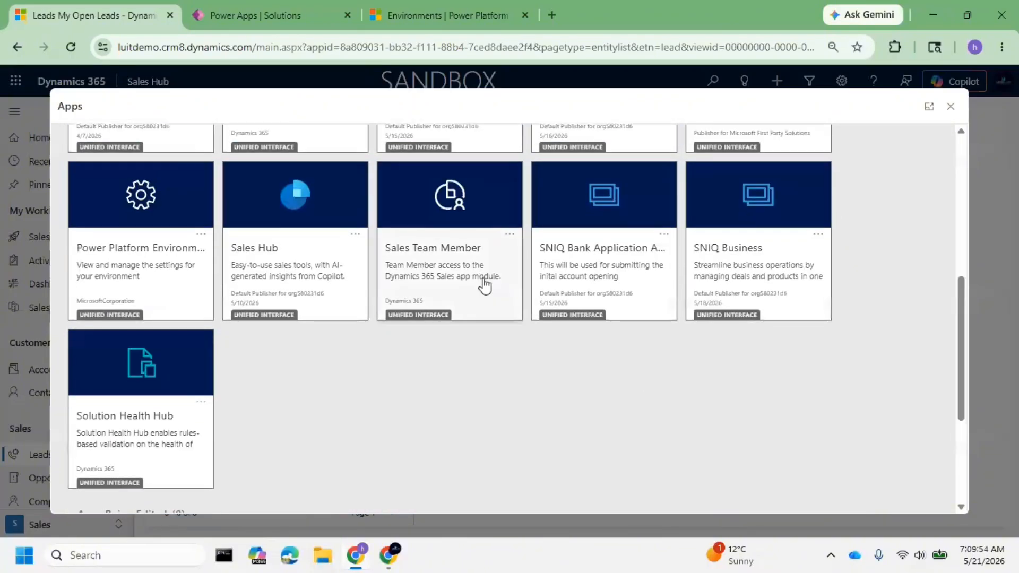
pyautogui.click(598, 273)
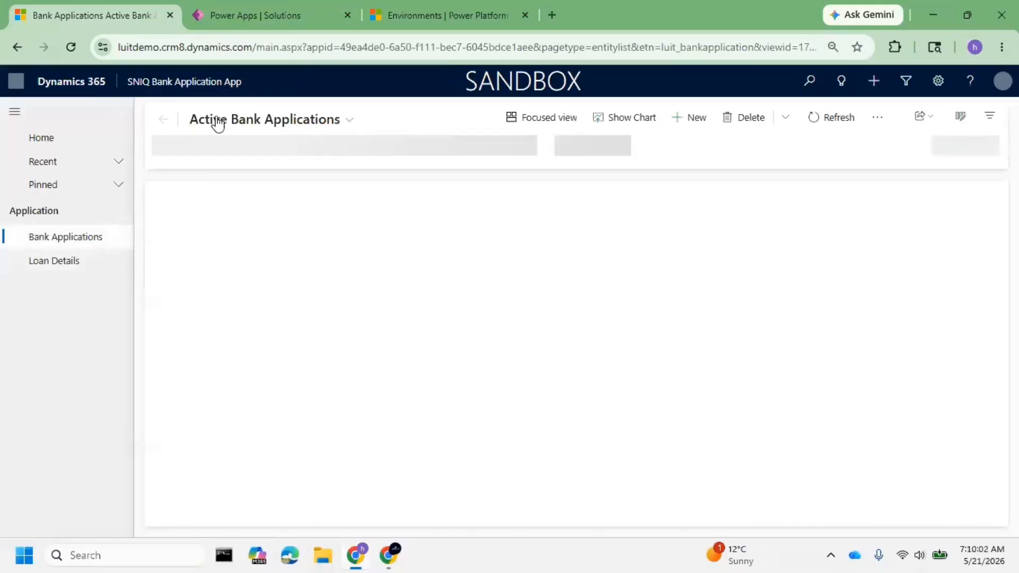
# Open the luittest environment's details in the Power Platform admin center and follow its environment URL to view its apps.
pyautogui.click(444, 17)
pyautogui.click(301, 322)
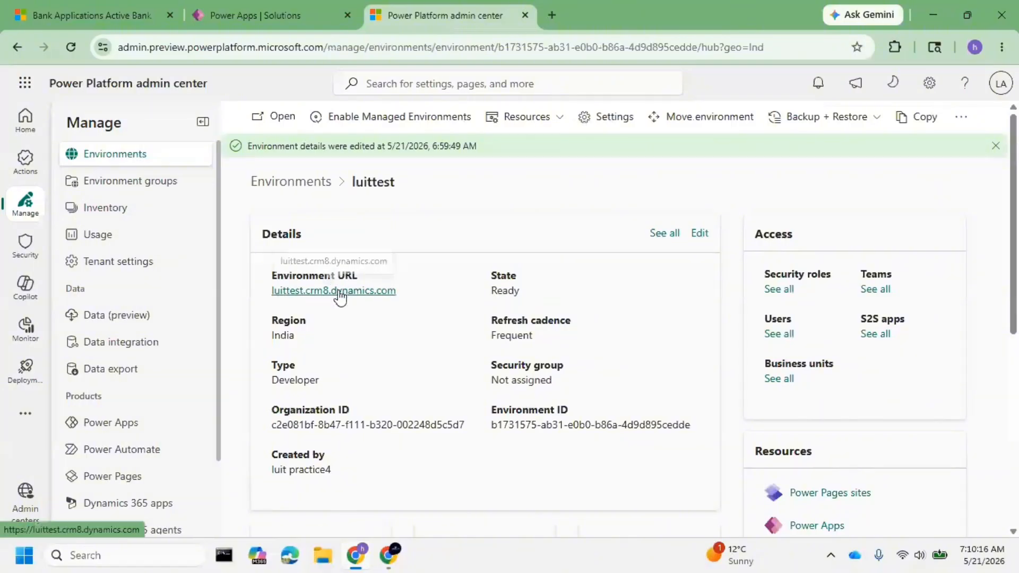
pyautogui.click(338, 290)
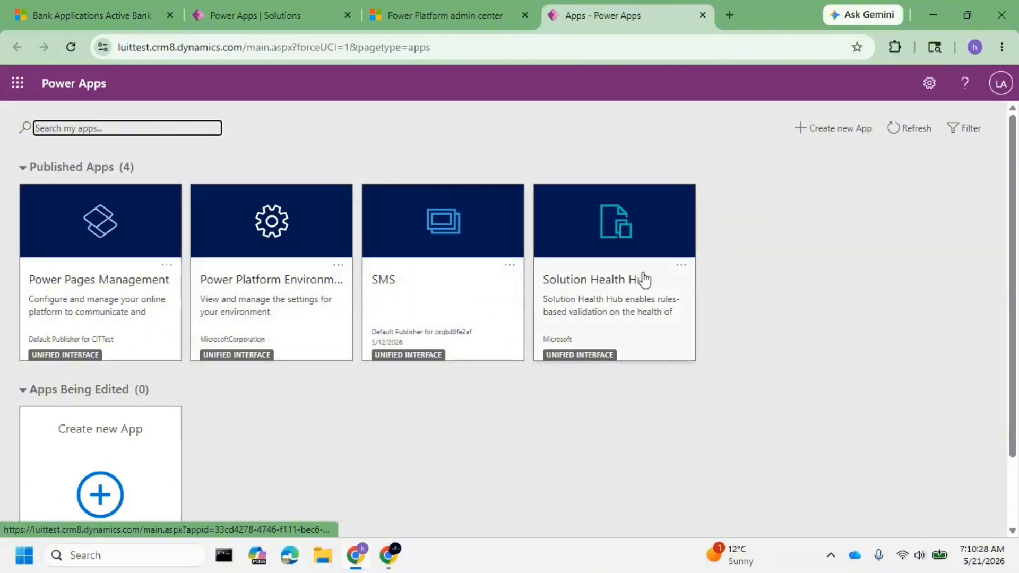
# Return to the environments list, open the luitprod details and follow its environment URL to view its apps.
pyautogui.click(423, 2)
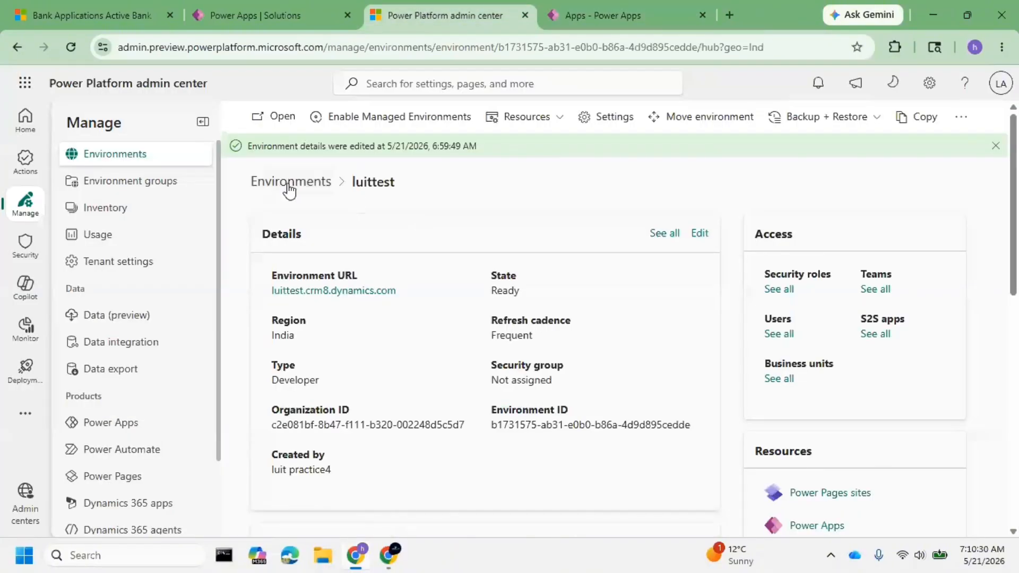
pyautogui.click(290, 186)
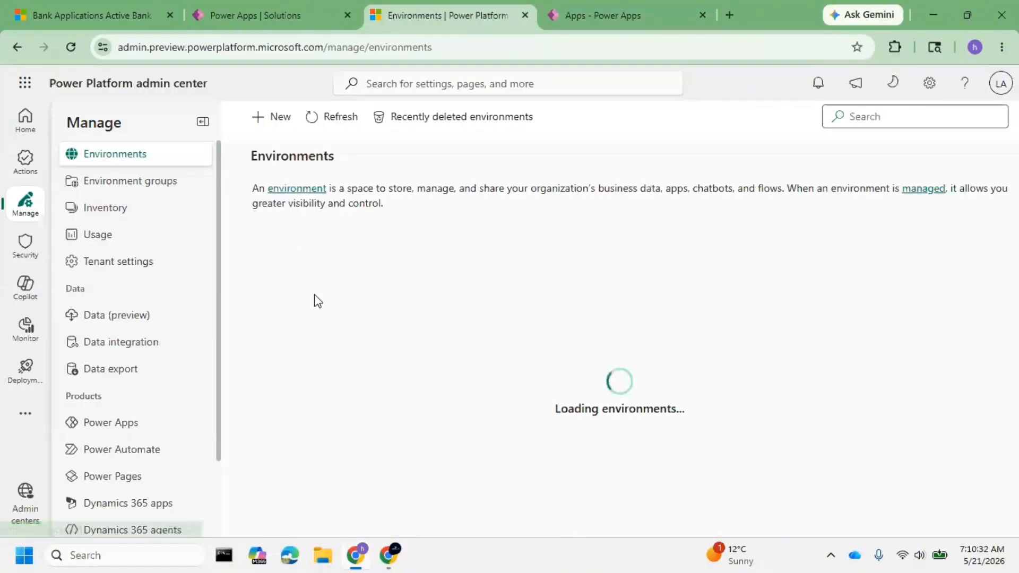
pyautogui.click(314, 290)
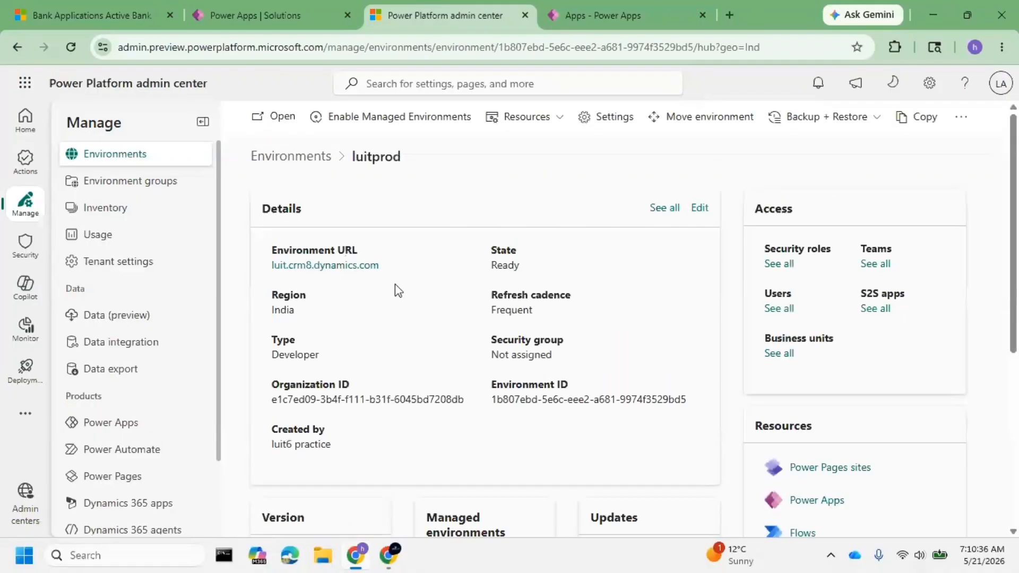
pyautogui.click(320, 293)
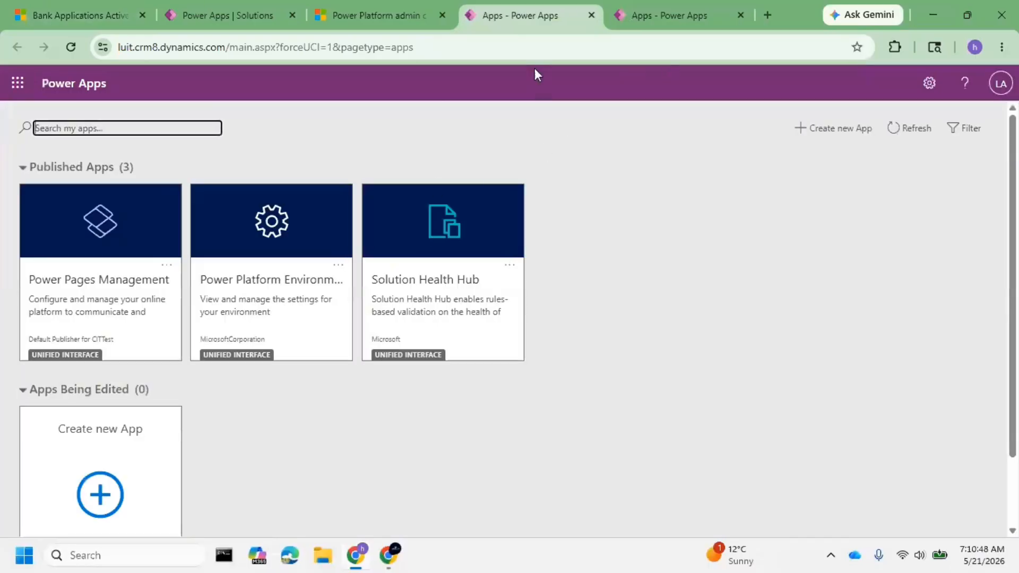
pyautogui.click(670, 19)
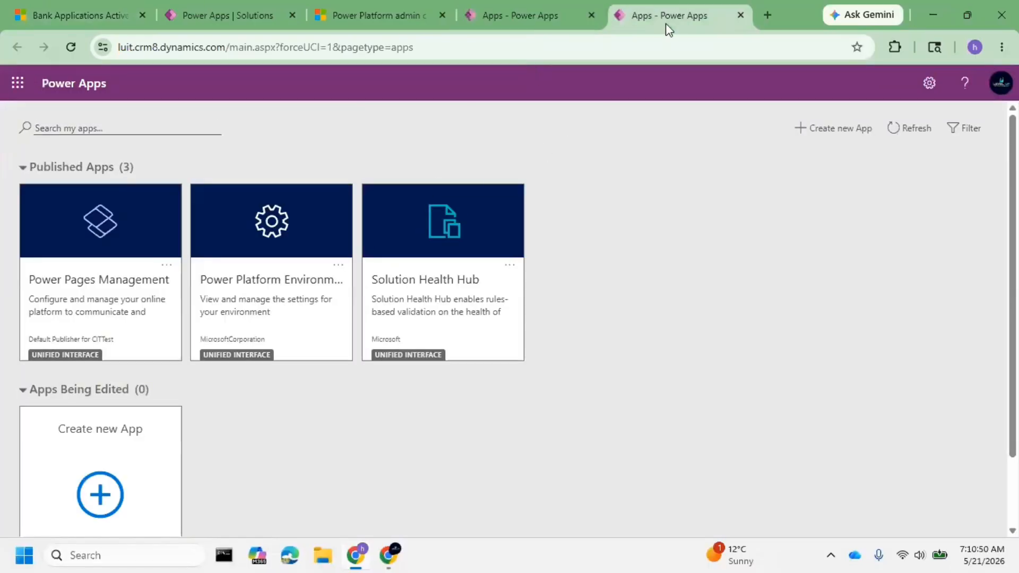
# Start a new solution in the luitdemo environment in Power Apps and set its display name to 1stDeployment.
pyautogui.click(66, 7)
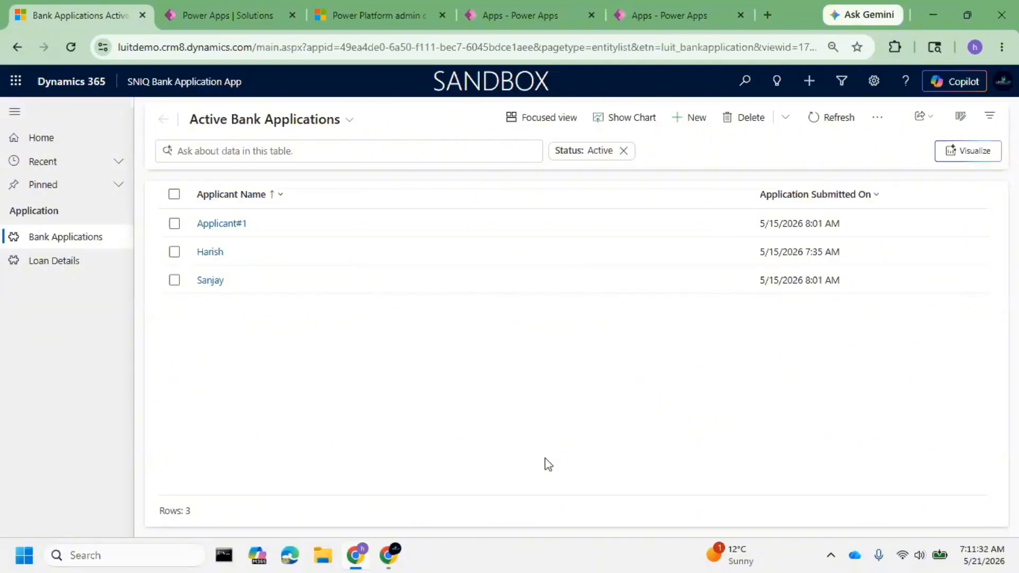
pyautogui.click(204, 8)
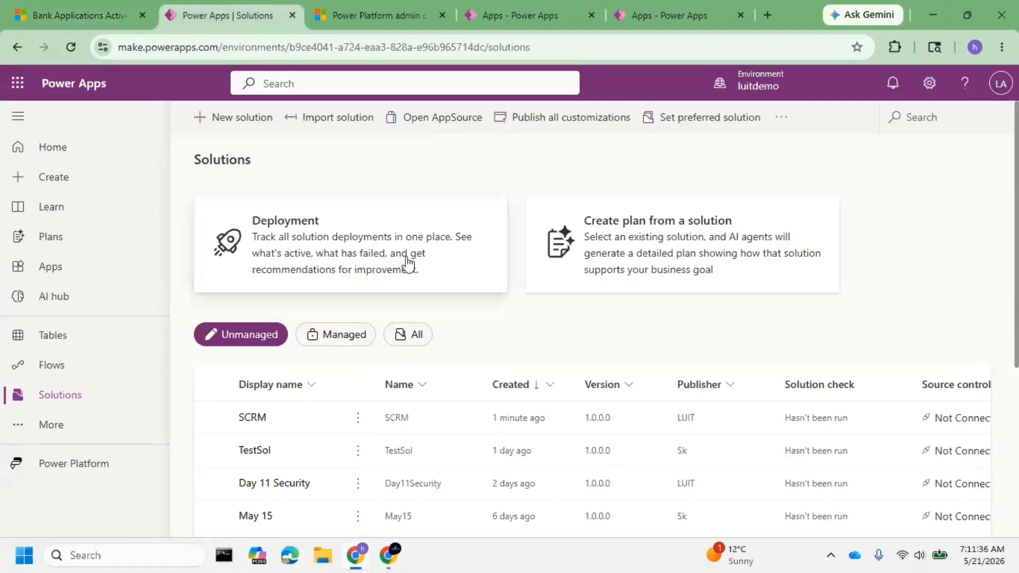
pyautogui.scroll(-5, 327, 325)
pyautogui.scroll(5, 350, 375)
pyautogui.click(249, 116)
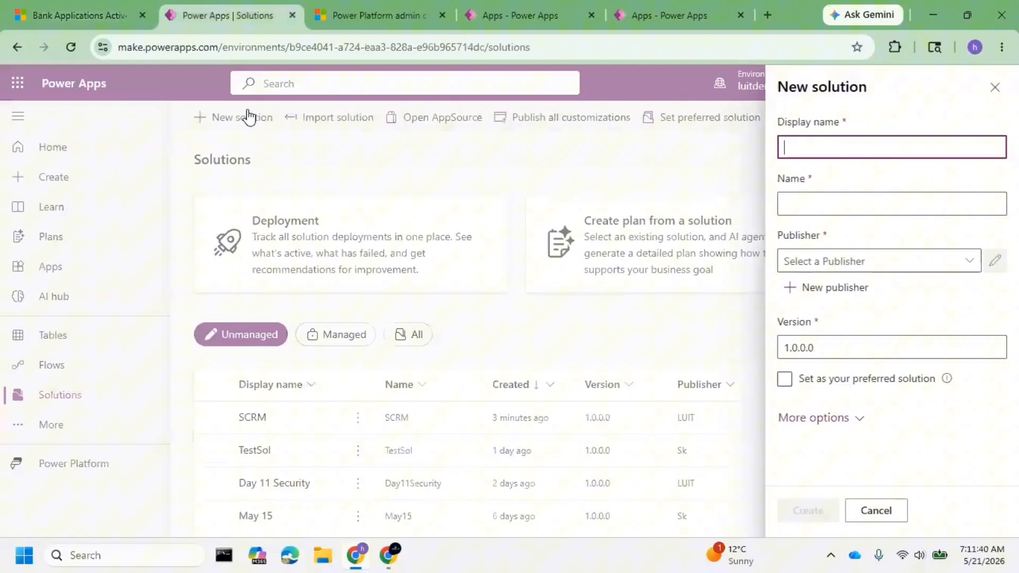
pyautogui.click(814, 142)
pyautogui.write('eployment')
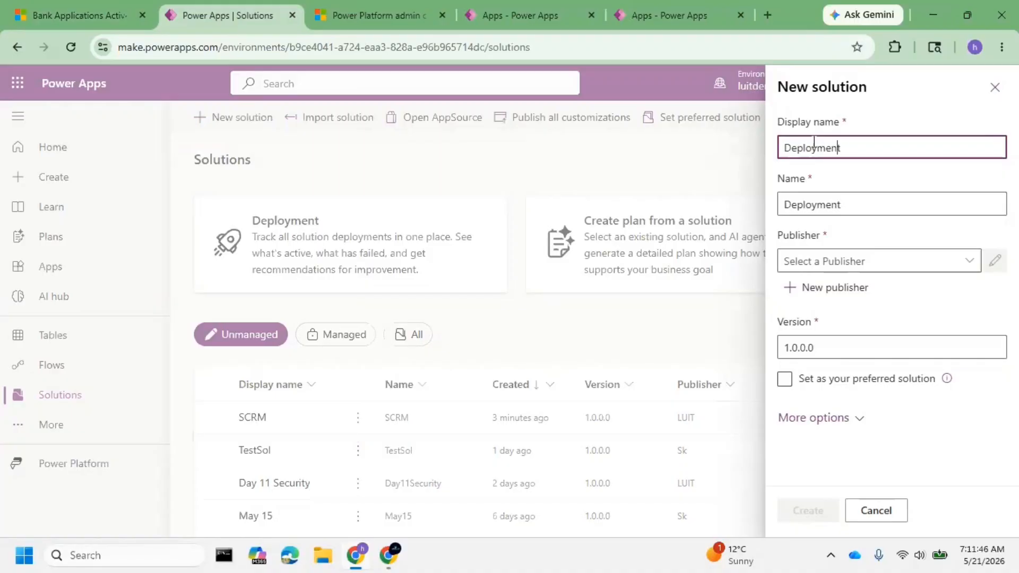
pyautogui.press('Home')
pyautogui.write('1st')
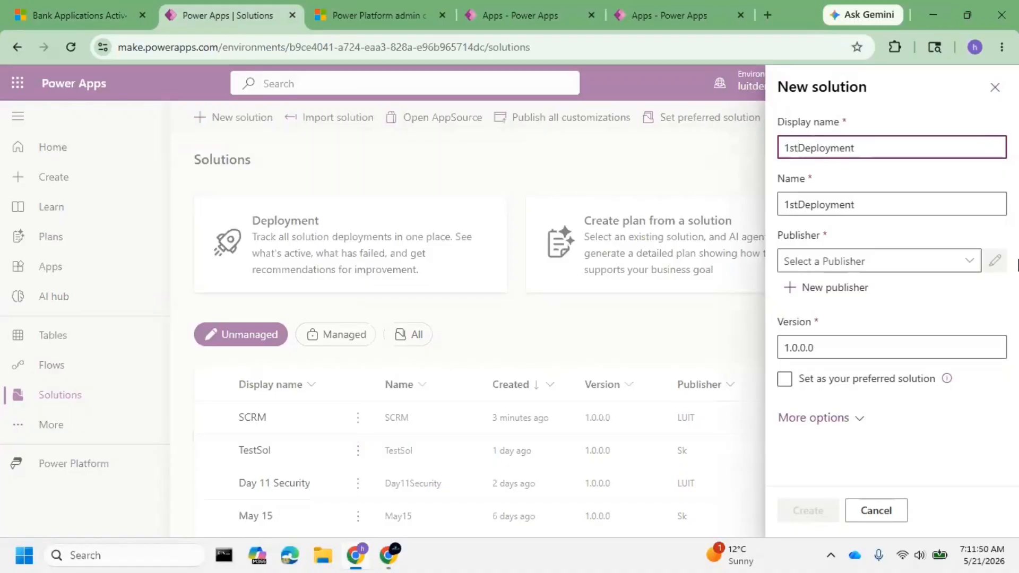
# Choose LUIT (LUIT) as the solution's publisher and create the solution.
pyautogui.click(969, 261)
pyautogui.click(856, 337)
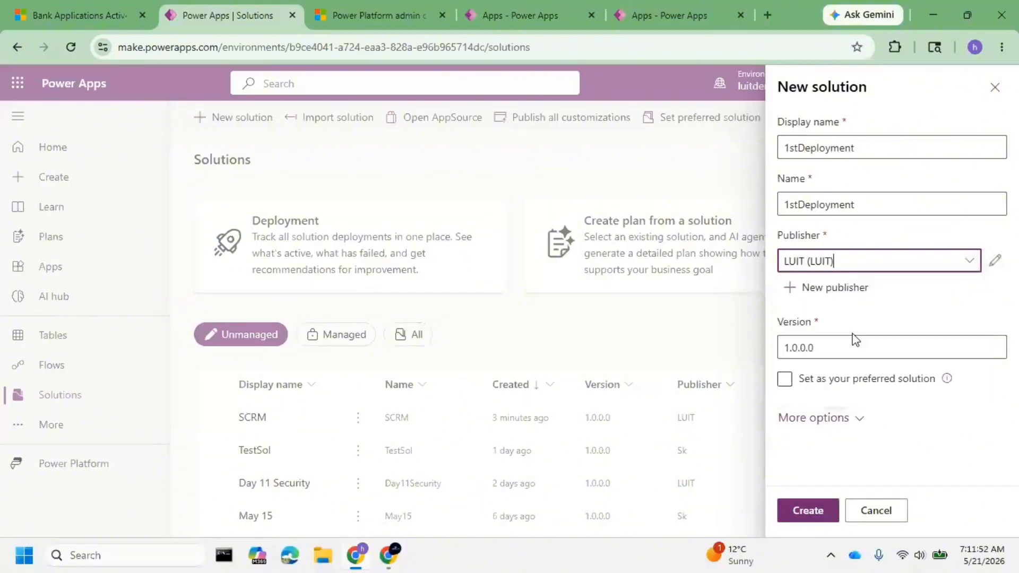
pyautogui.click(804, 517)
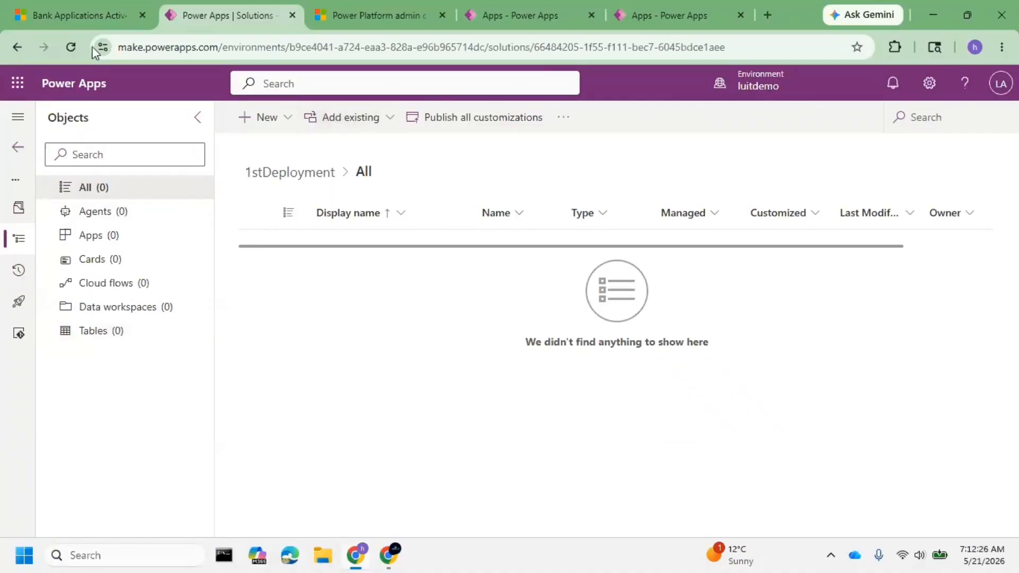
# Check the bank app's name in Dynamics 365 and return to the 1stDeployment solution in Power Apps.
pyautogui.click(88, 10)
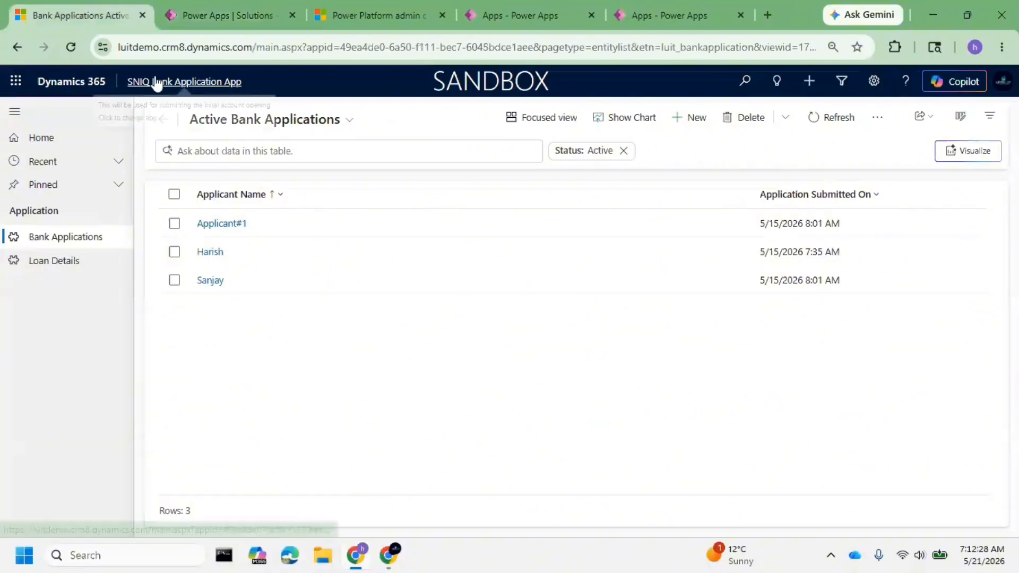
pyautogui.click(186, 11)
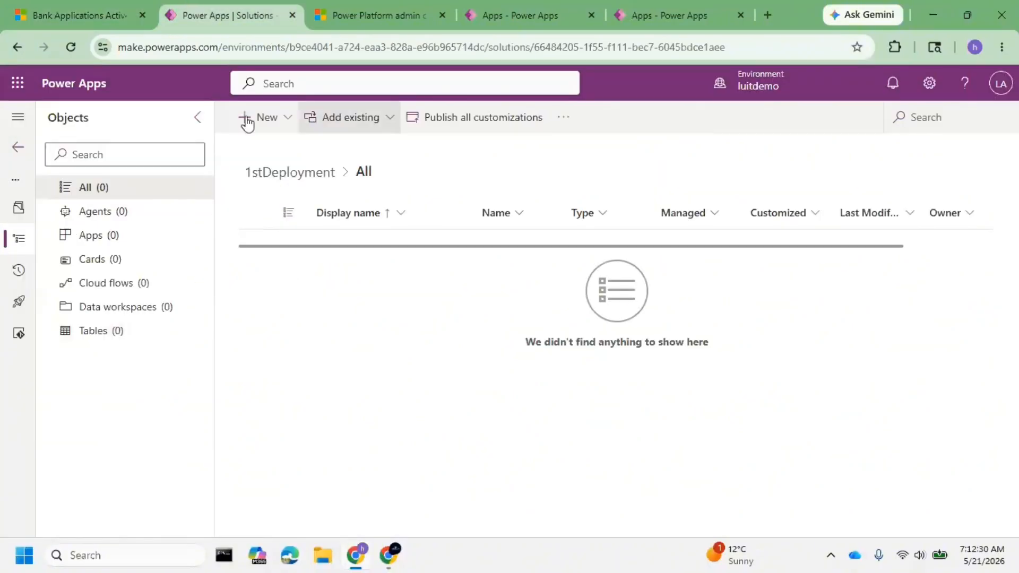
pyautogui.click(81, 7)
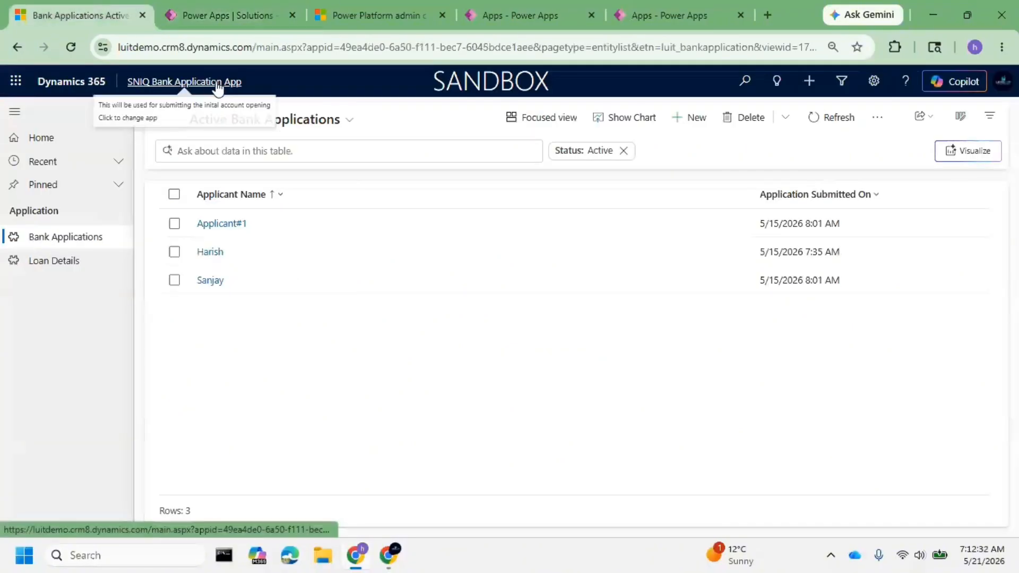
pyautogui.click(216, 7)
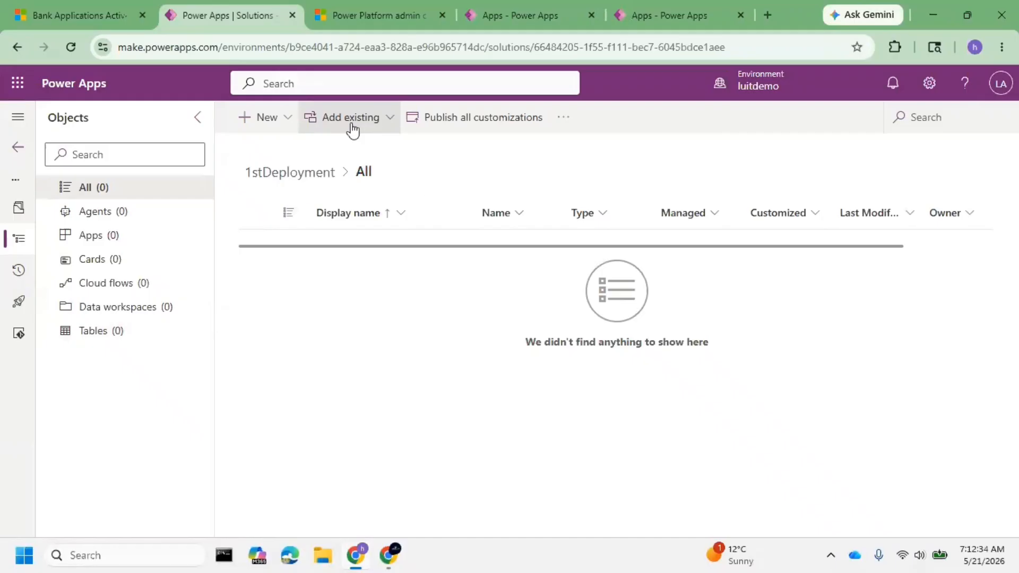
# Add the existing model-driven app SNIQ Bank Application App to the 1stDeployment solution.
pyautogui.click(351, 118)
pyautogui.moveTo(383, 208)
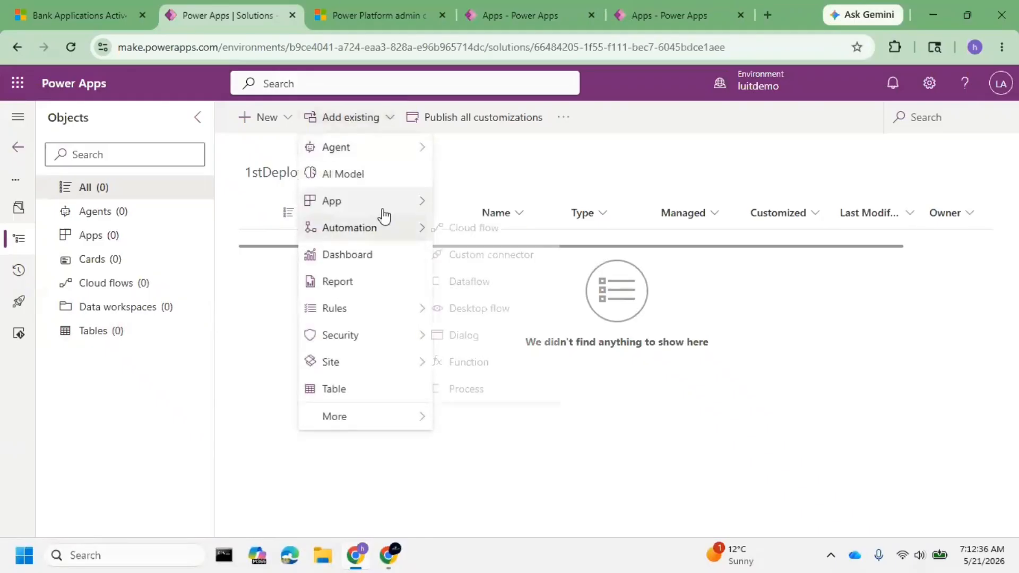
pyautogui.click(497, 257)
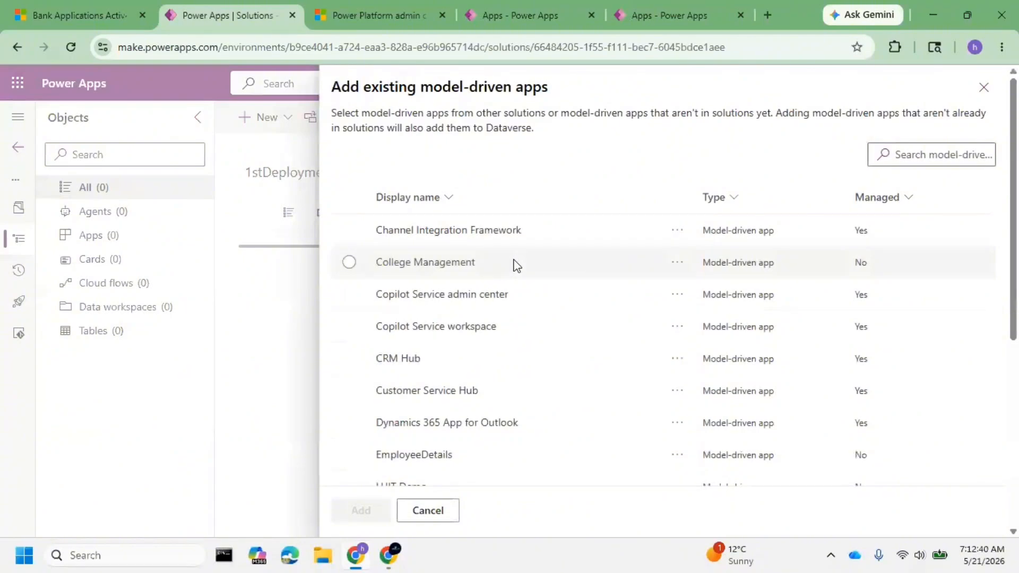
pyautogui.scroll(-5, 507, 342)
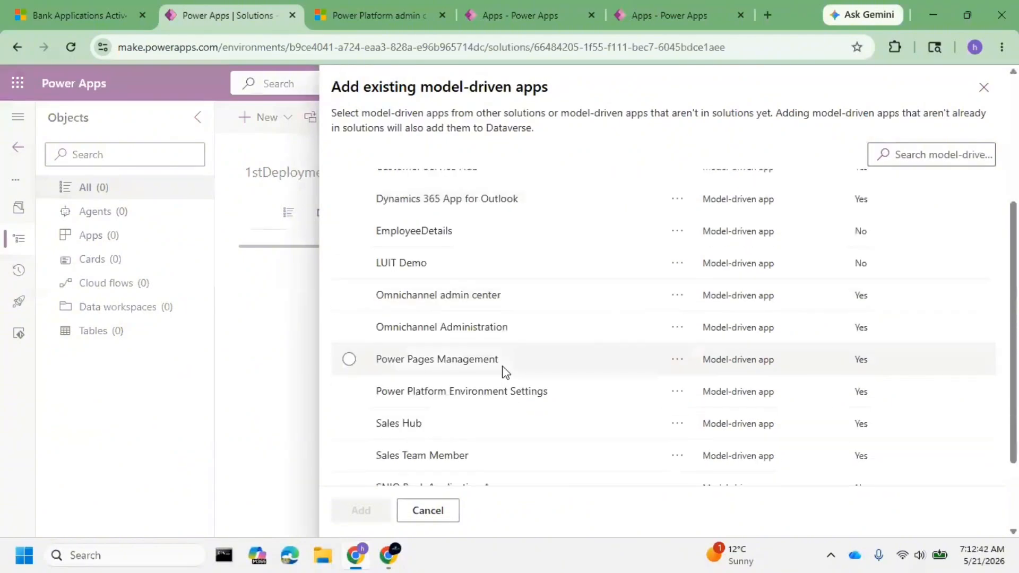
pyautogui.click(399, 386)
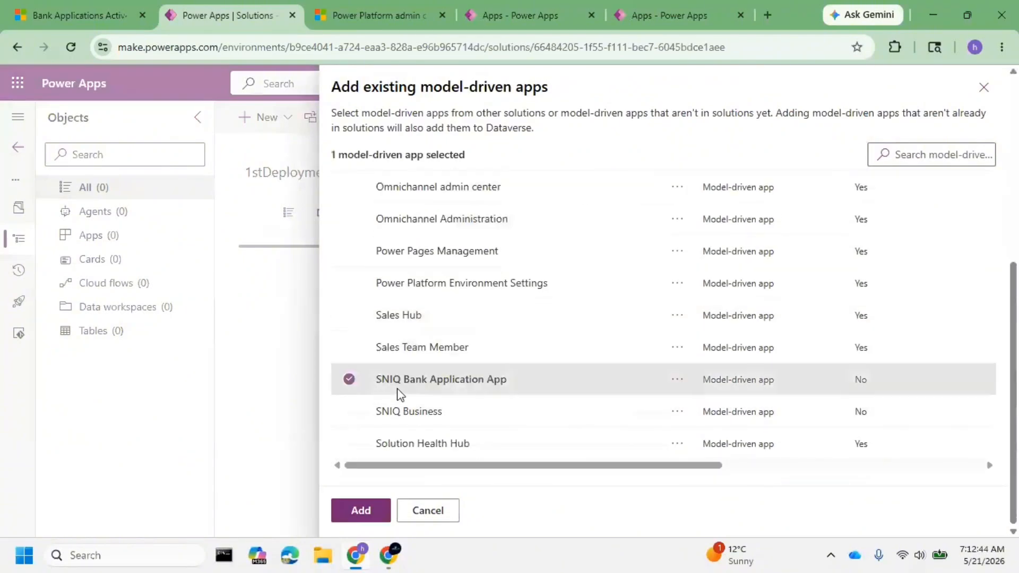
pyautogui.click(359, 518)
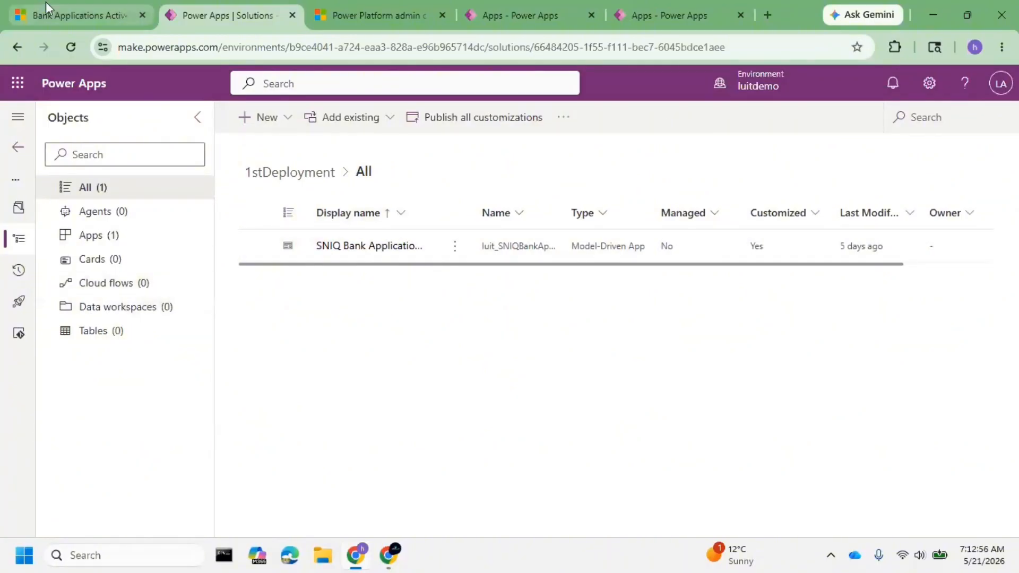
# Compare the bank app in Dynamics 365, including its Loan Details page, with the app added to the 1stDeployment solution in Power Apps.
pyautogui.click(69, 17)
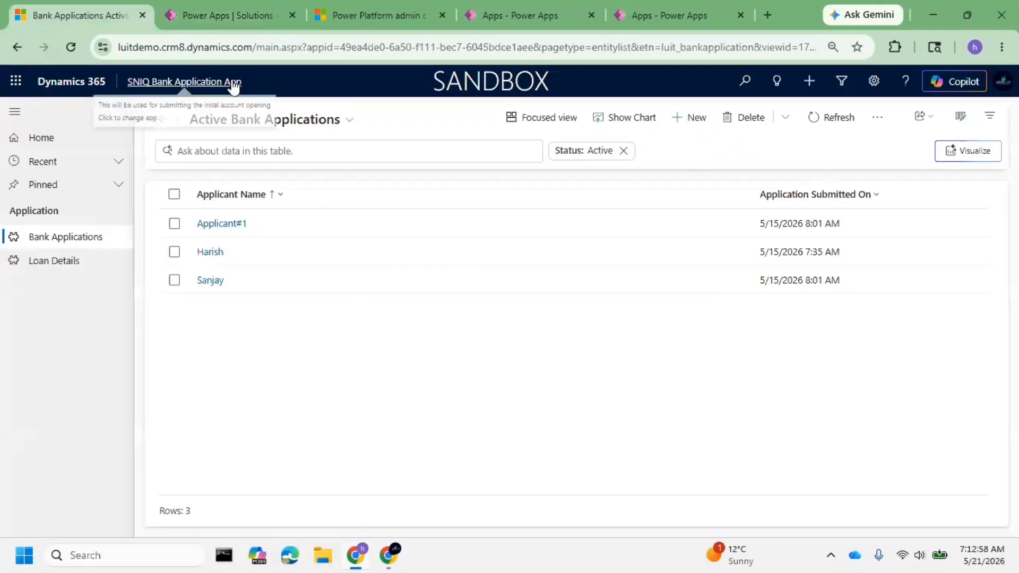
pyautogui.click(217, 15)
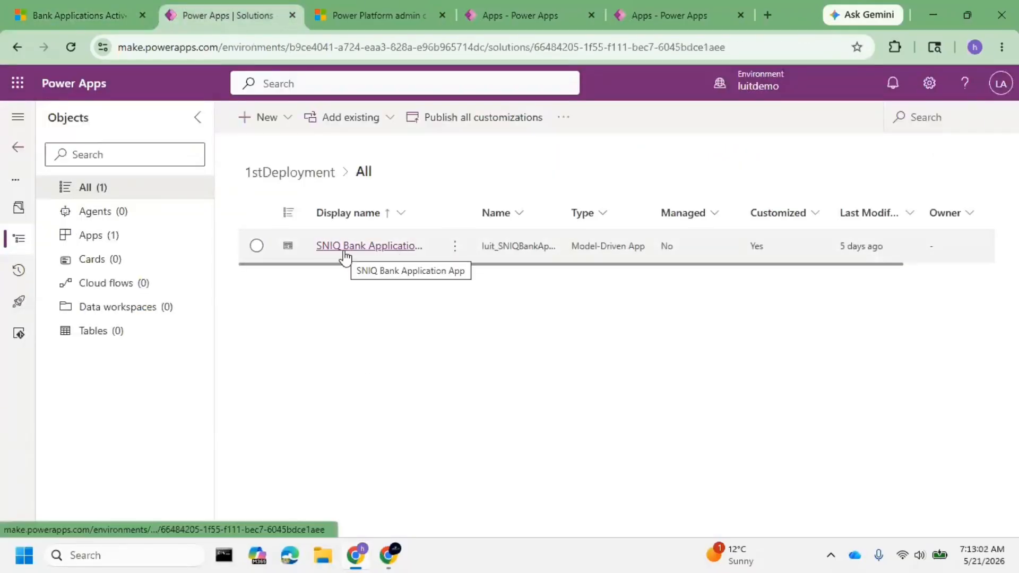
pyautogui.click(78, 1)
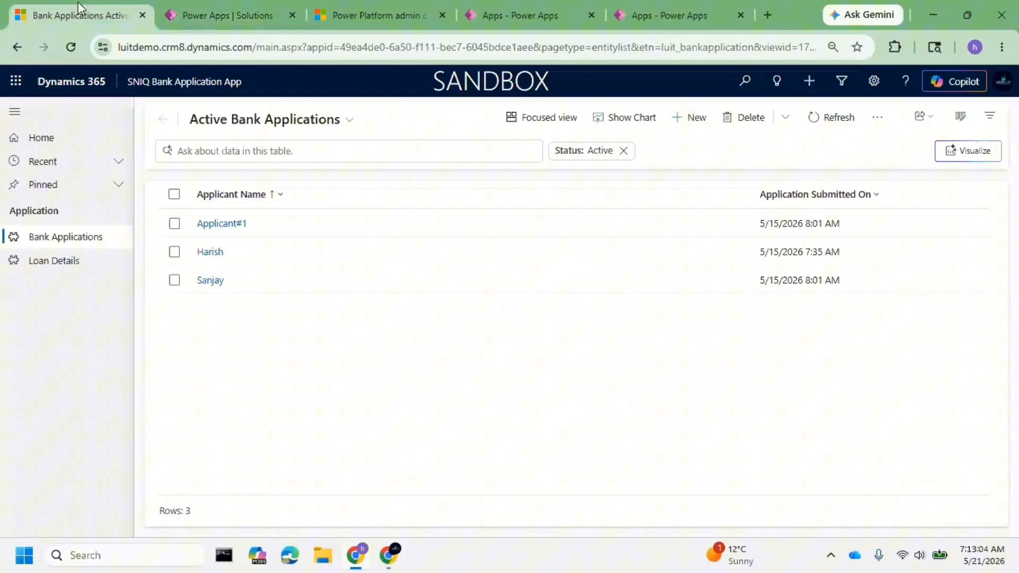
pyautogui.click(53, 260)
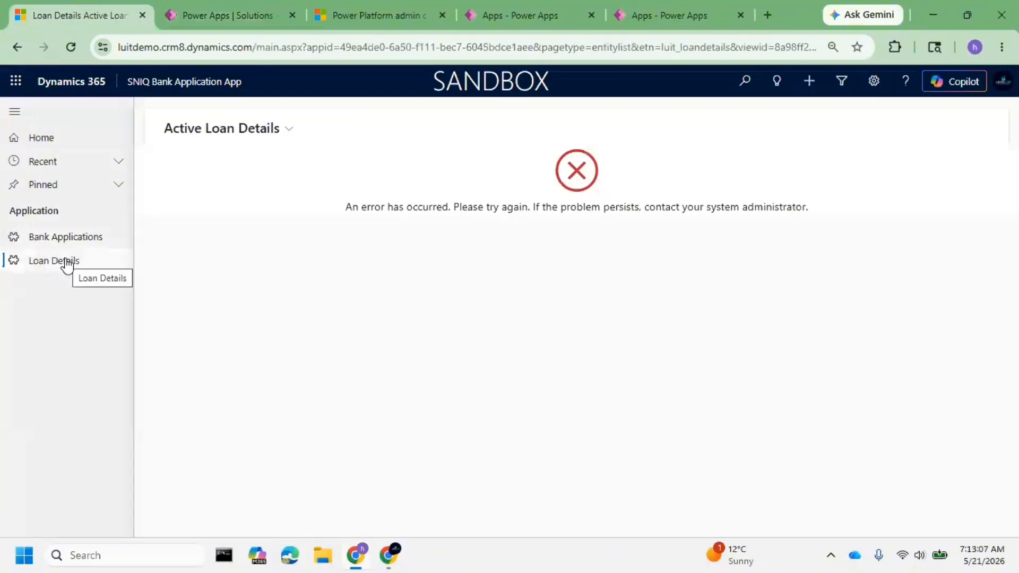
pyautogui.click(222, 12)
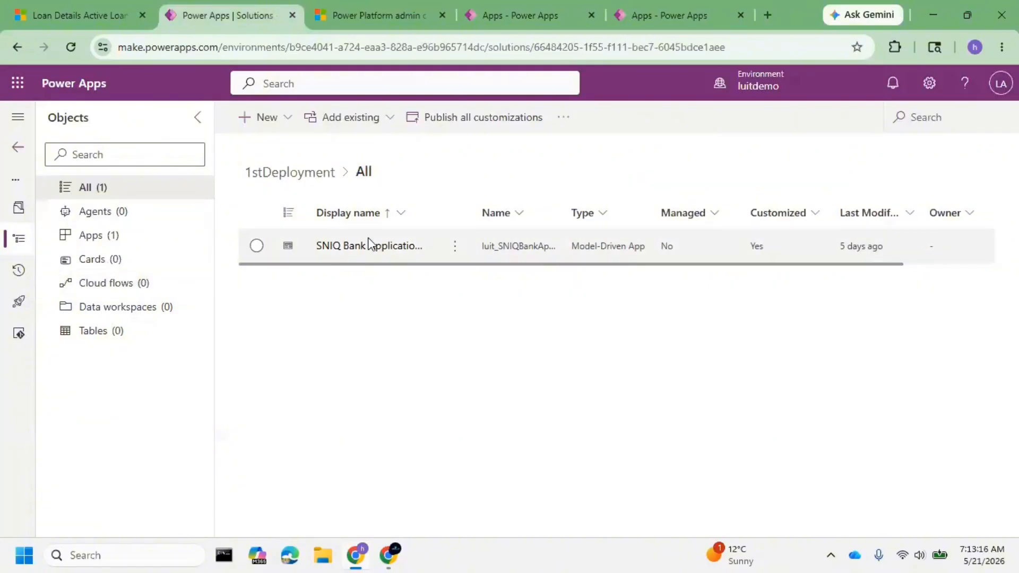
# Select SNIQ Bank Application App, check its Bank Applications and Loan Details pages in Dynamics 365, and add its required objects to the solution.
pyautogui.click(260, 254)
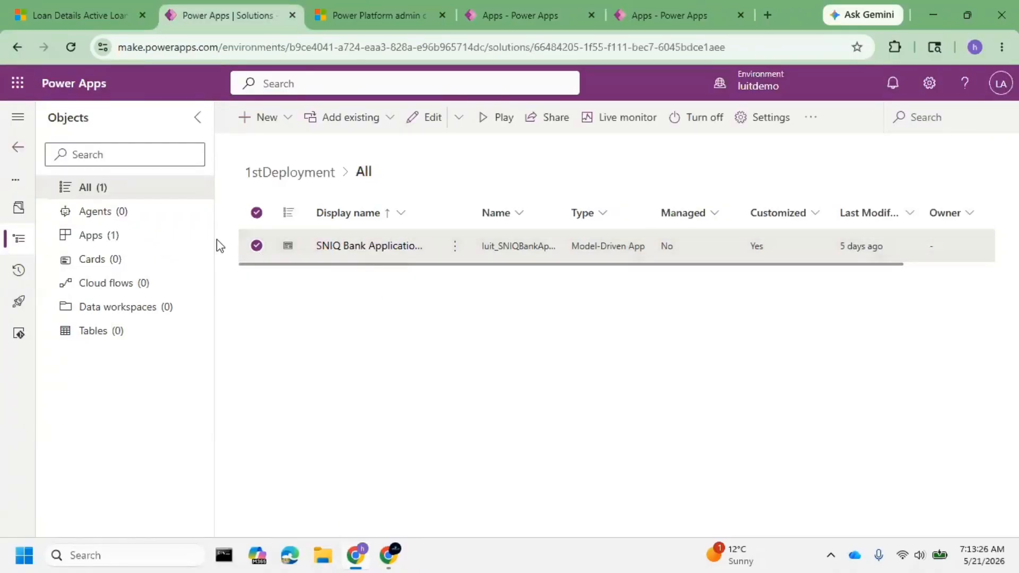
pyautogui.click(68, 15)
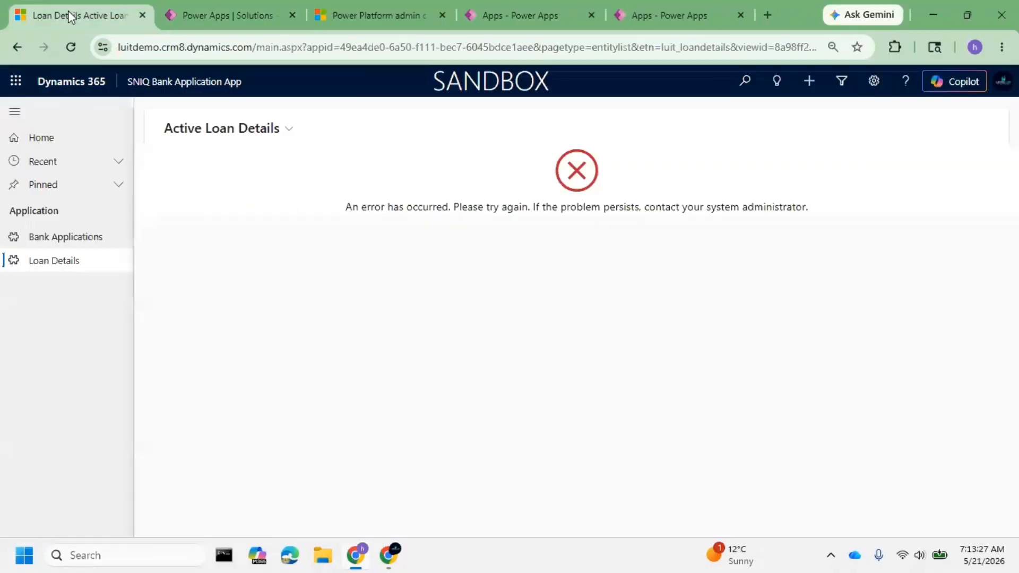
pyautogui.click(84, 243)
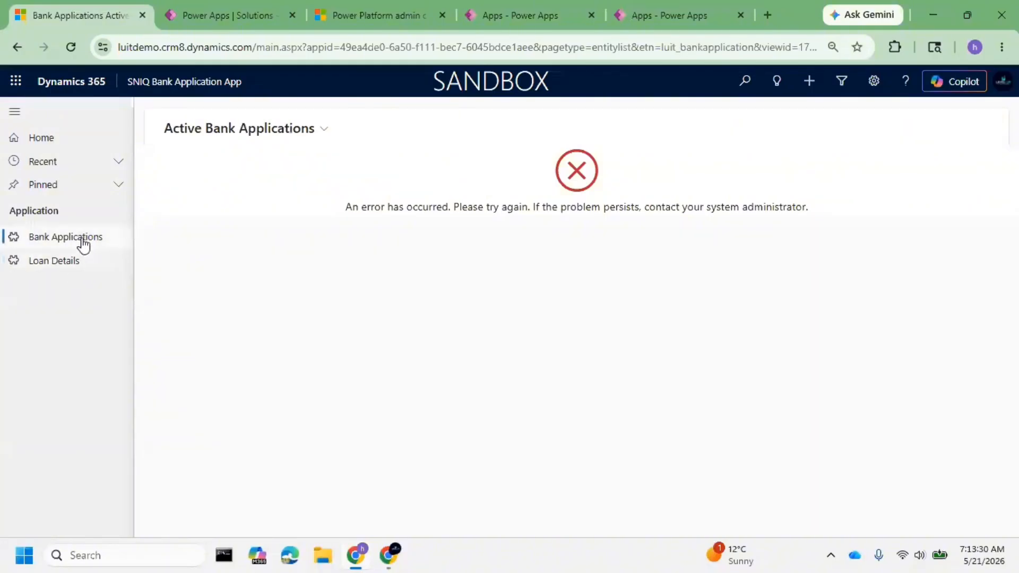
pyautogui.click(228, 15)
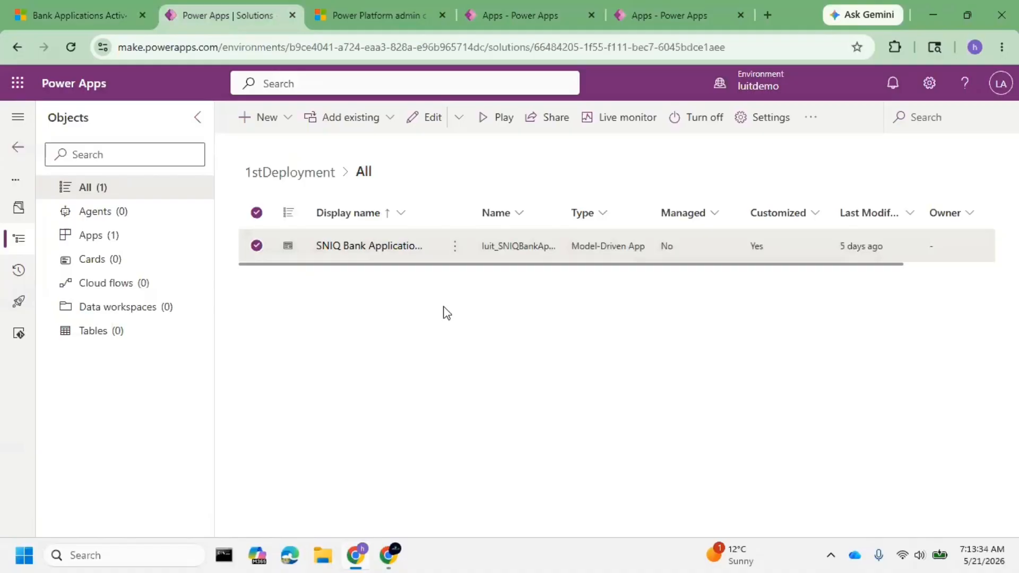
pyautogui.click(822, 127)
pyautogui.moveTo(855, 206)
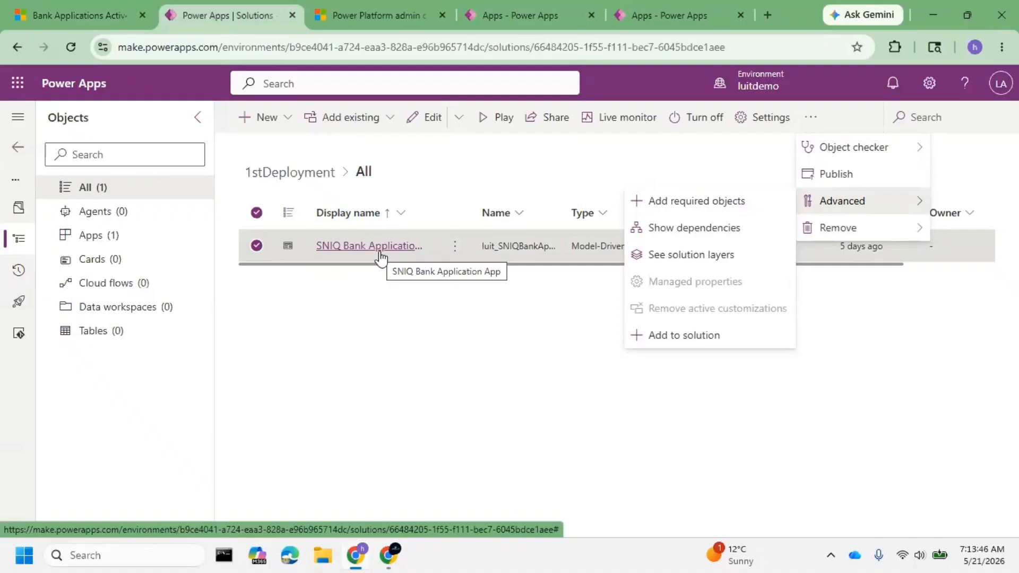
pyautogui.click(718, 215)
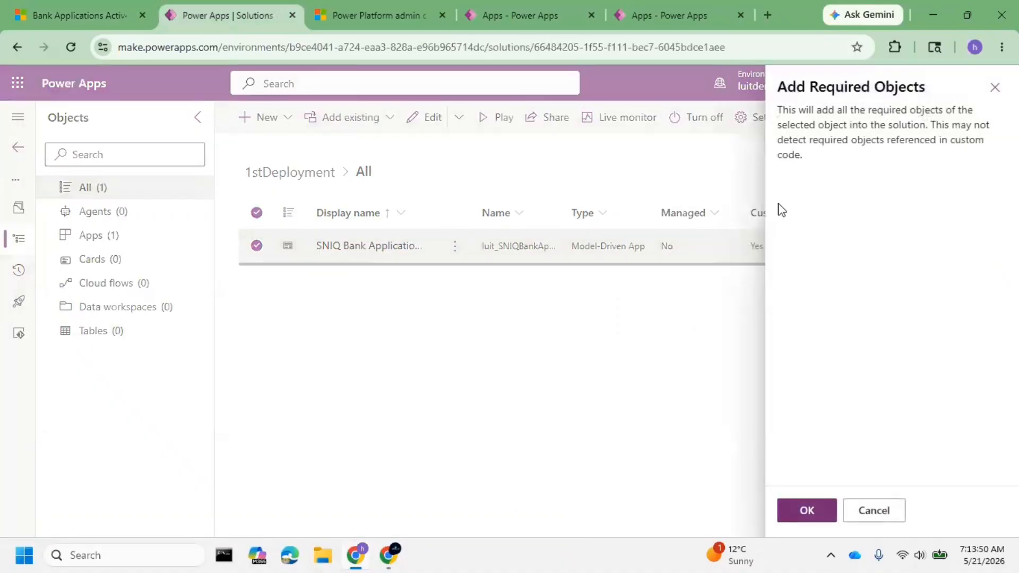
pyautogui.moveTo(828, 110); pyautogui.dragTo(991, 128)
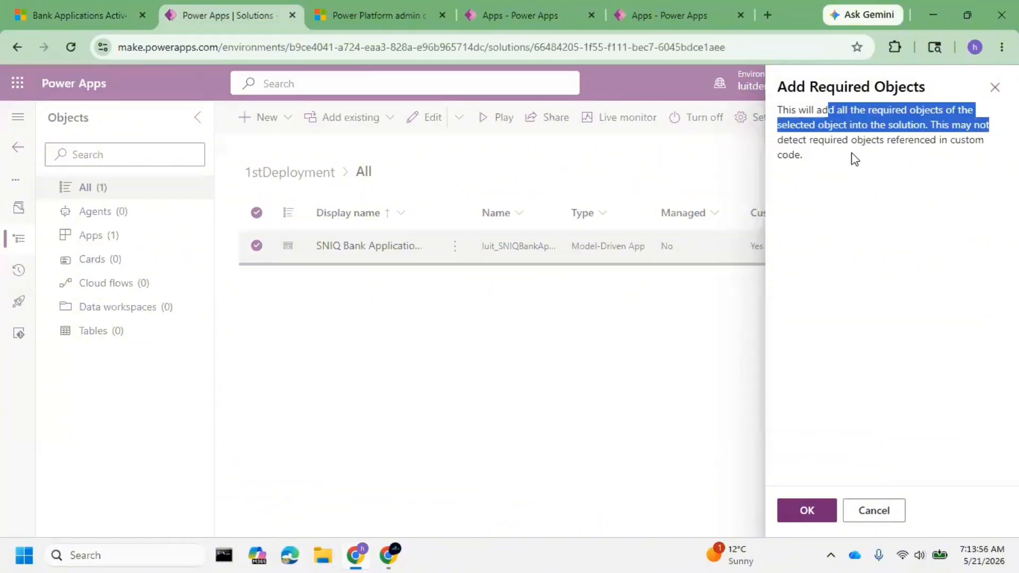
pyautogui.click(806, 511)
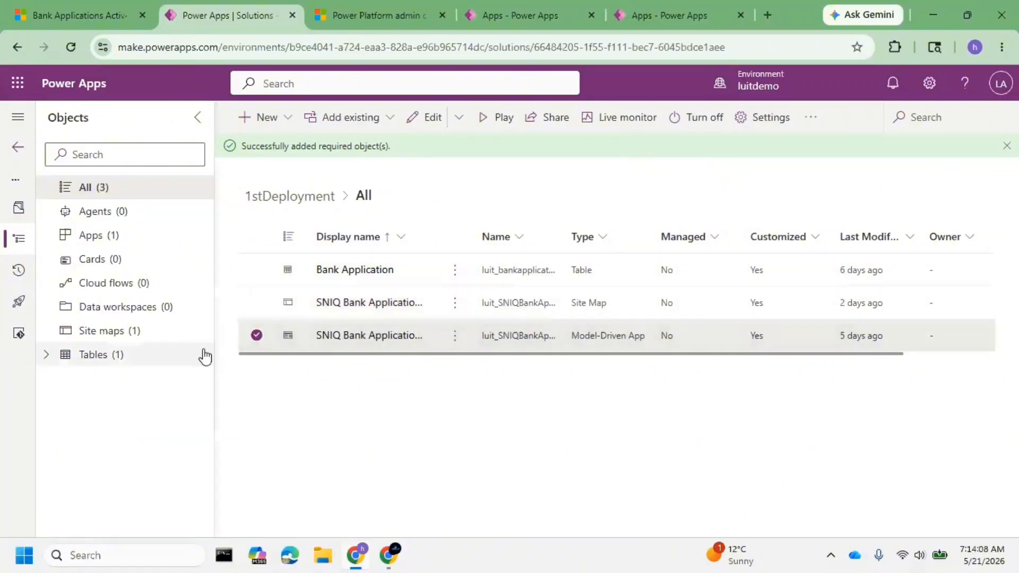
# Look through the solution's Bank Application table and site maps, and publish all customizations.
pyautogui.click(46, 355)
pyautogui.click(64, 380)
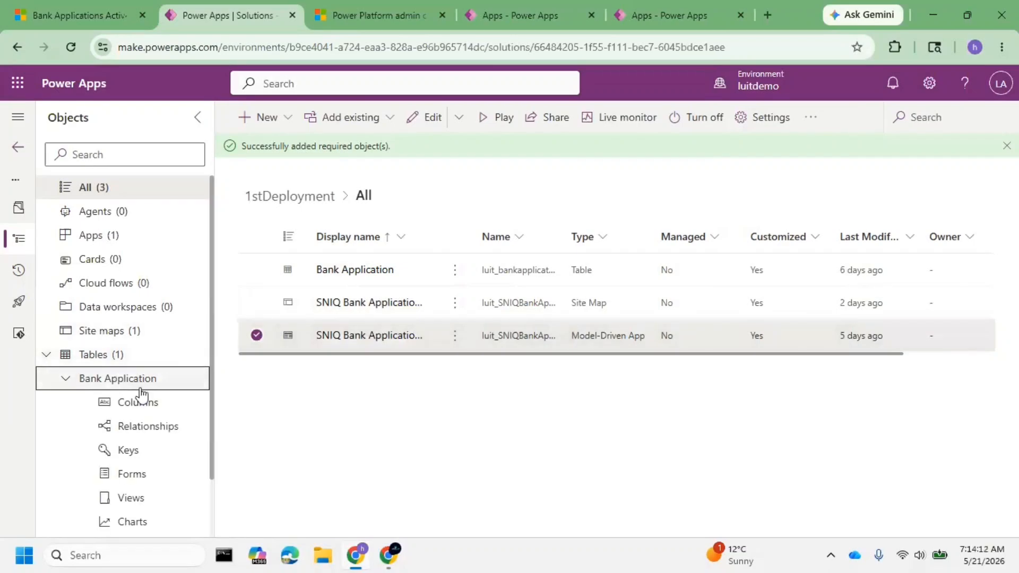
pyautogui.click(139, 333)
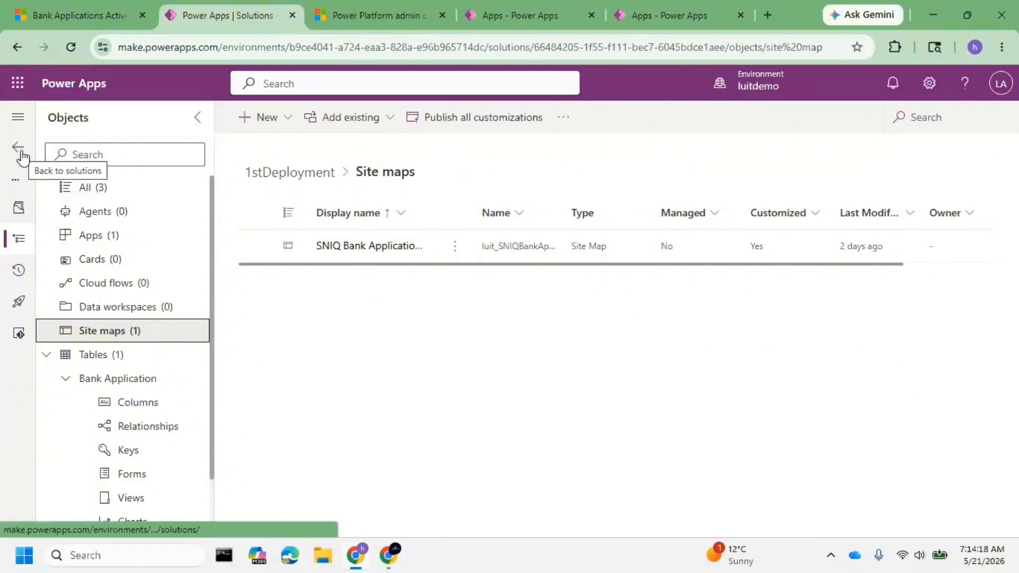
pyautogui.click(471, 118)
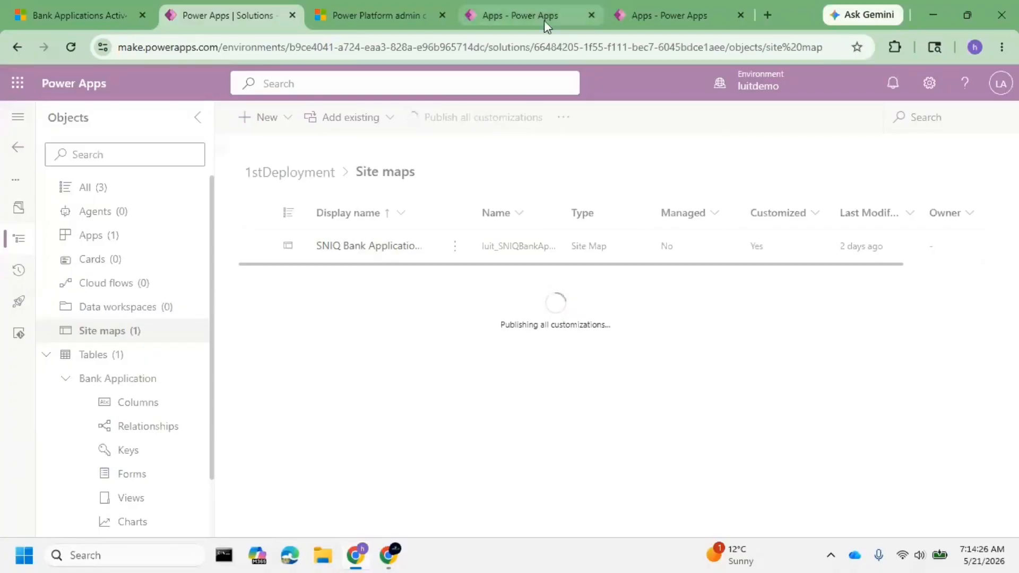
# Review the published apps in the luittest and luitprod environments and return to the 1stDeployment solution.
pyautogui.click(501, 18)
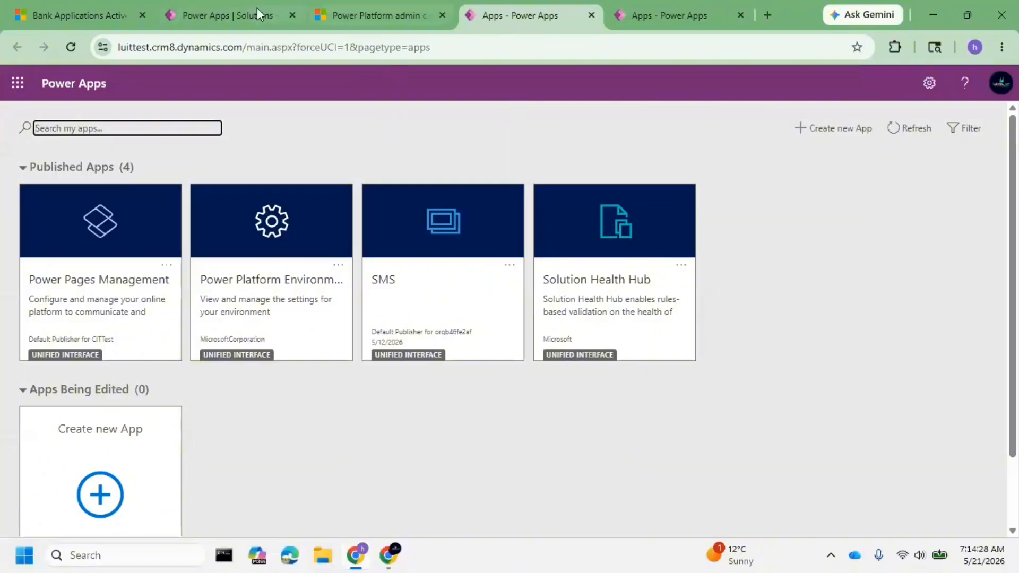
pyautogui.click(202, 12)
pyautogui.click(680, 16)
pyautogui.click(520, 7)
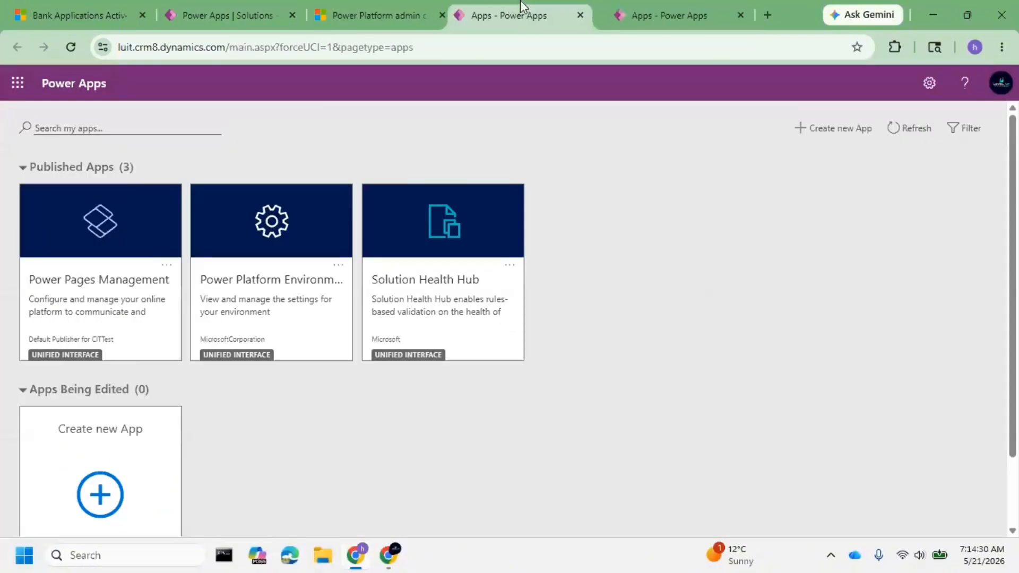
pyautogui.moveTo(520, 1); pyautogui.dragTo(703, 2)
pyautogui.click(557, 16)
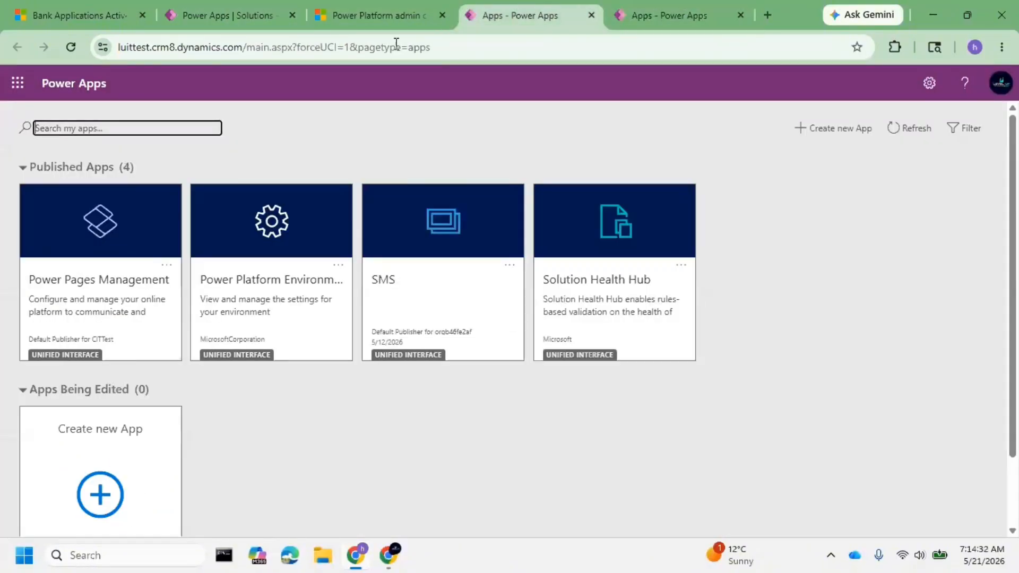
pyautogui.click(227, 20)
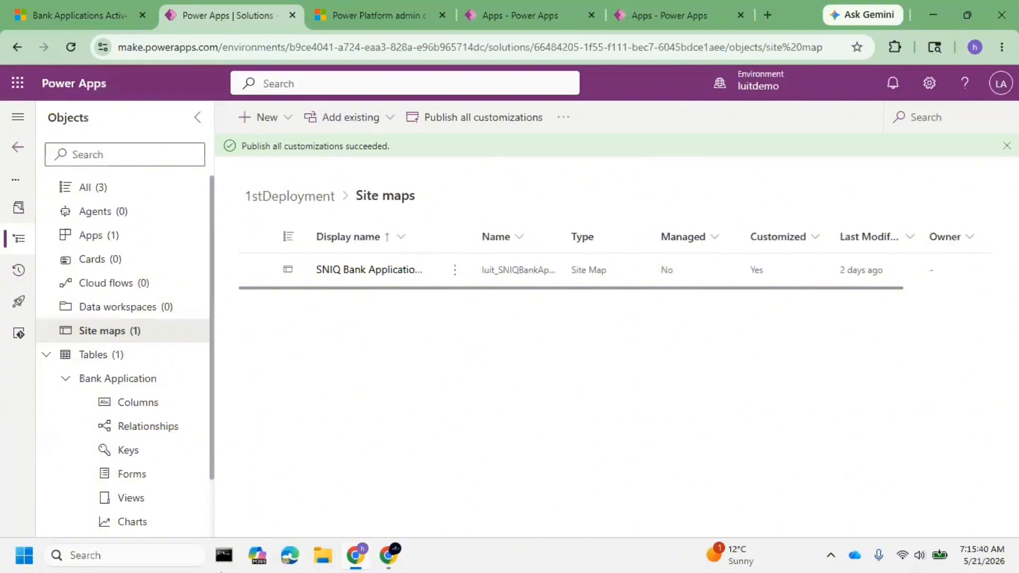
# Start exporting 1stDeployment from the solutions list, add the missing Dependant Table, Loan Details and Bank Application choice, and continue to the export settings.
pyautogui.click(18, 147)
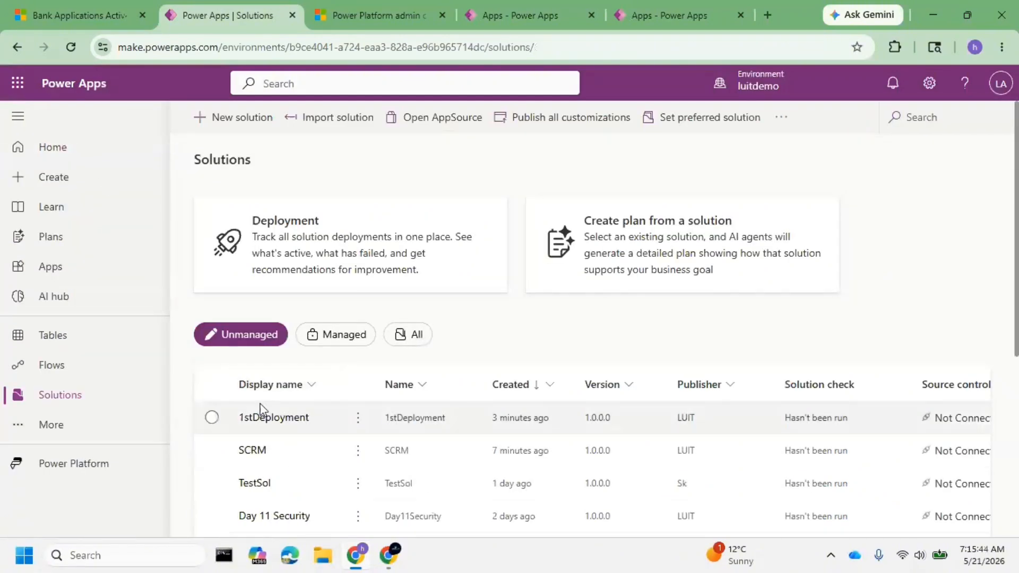
pyautogui.click(214, 418)
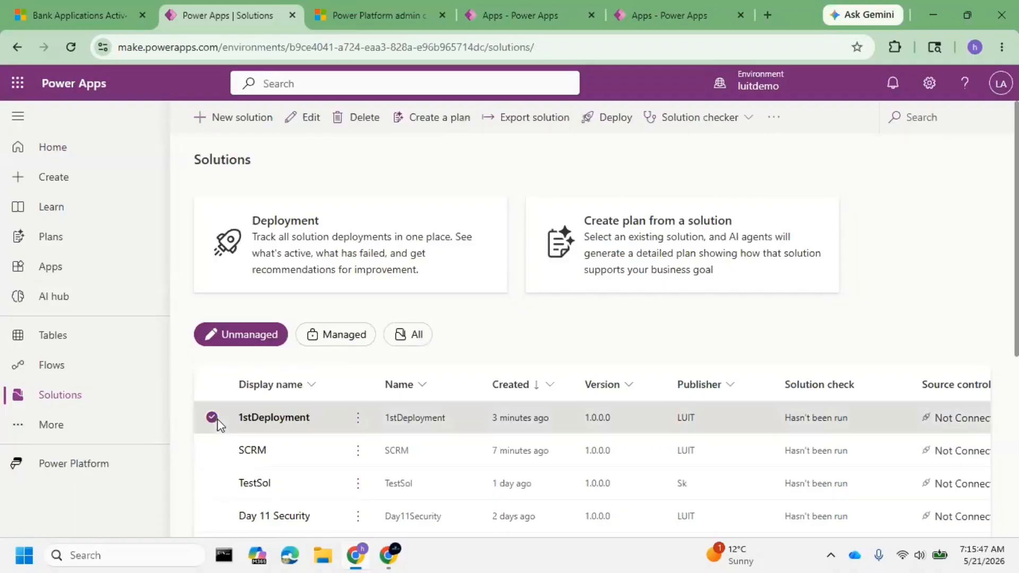
pyautogui.click(509, 131)
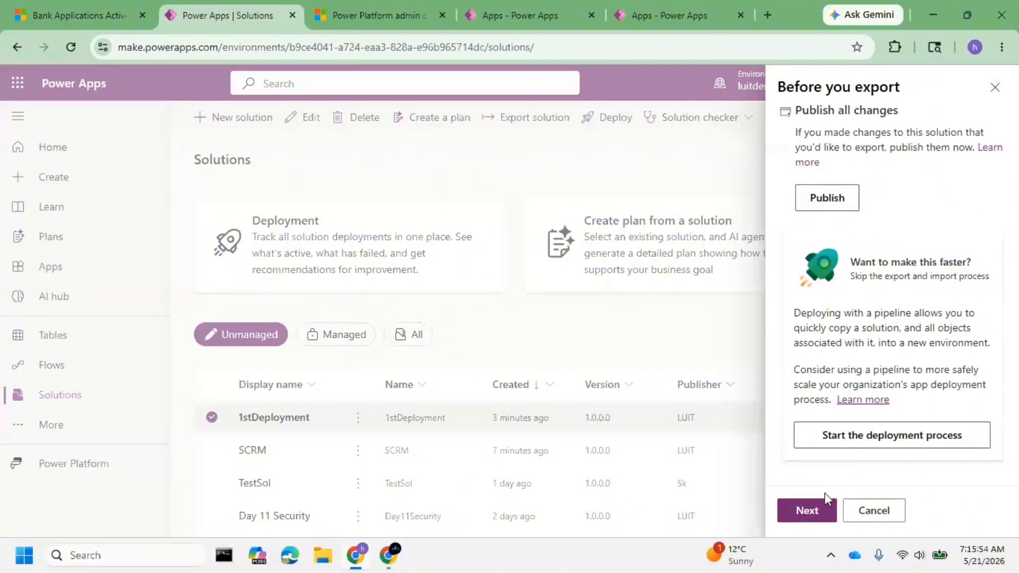
pyautogui.click(819, 513)
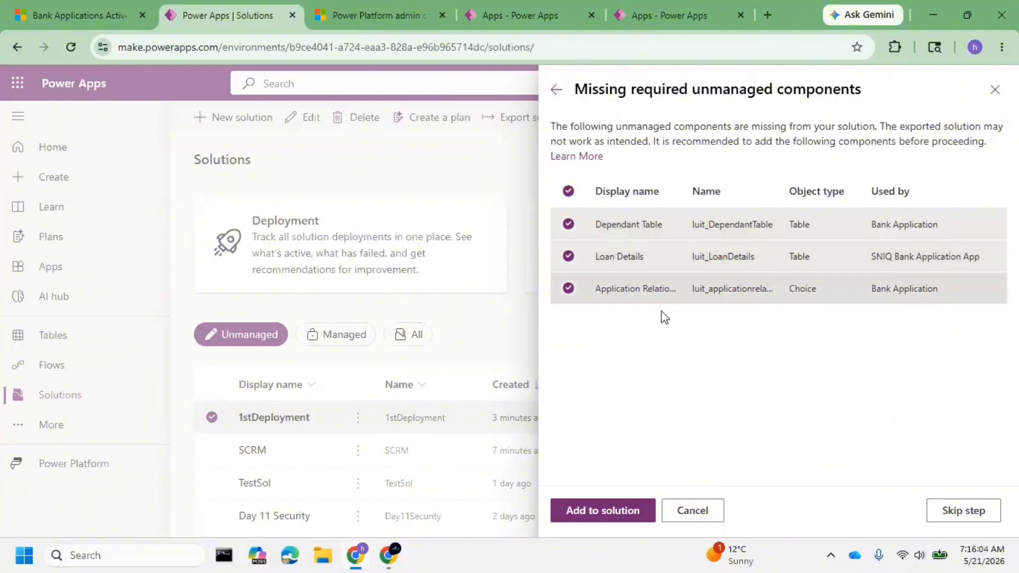
pyautogui.click(605, 514)
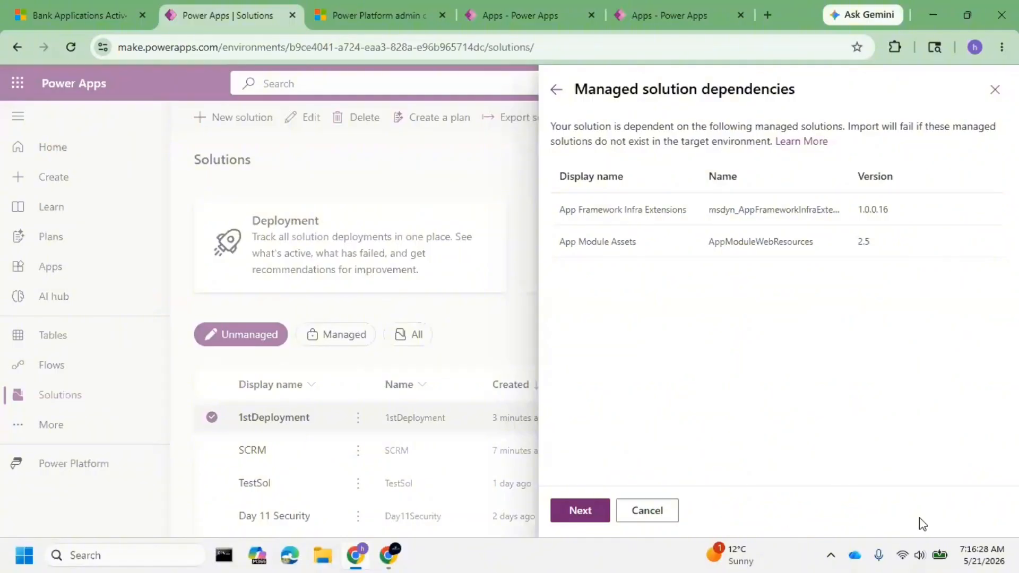
pyautogui.click(574, 517)
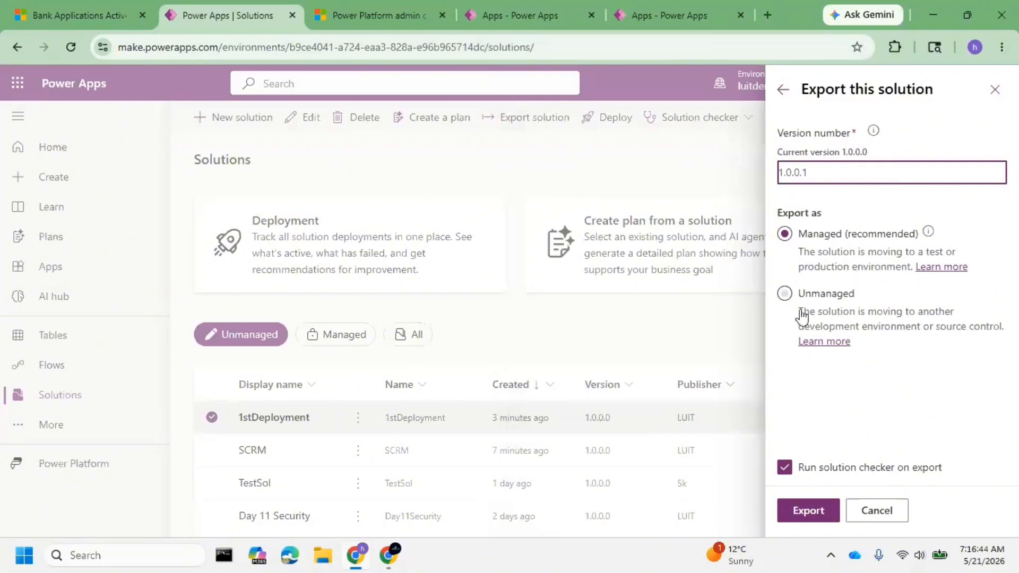
# Set the solution to export as Unmanaged and check the help on the version number format.
pyautogui.click(787, 296)
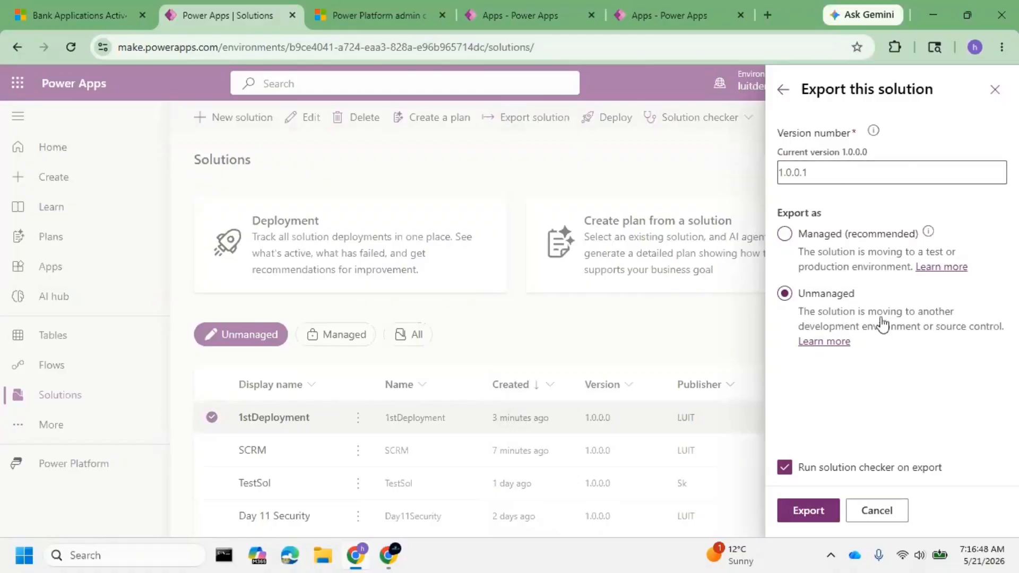
pyautogui.moveTo(830, 170); pyautogui.dragTo(773, 175)
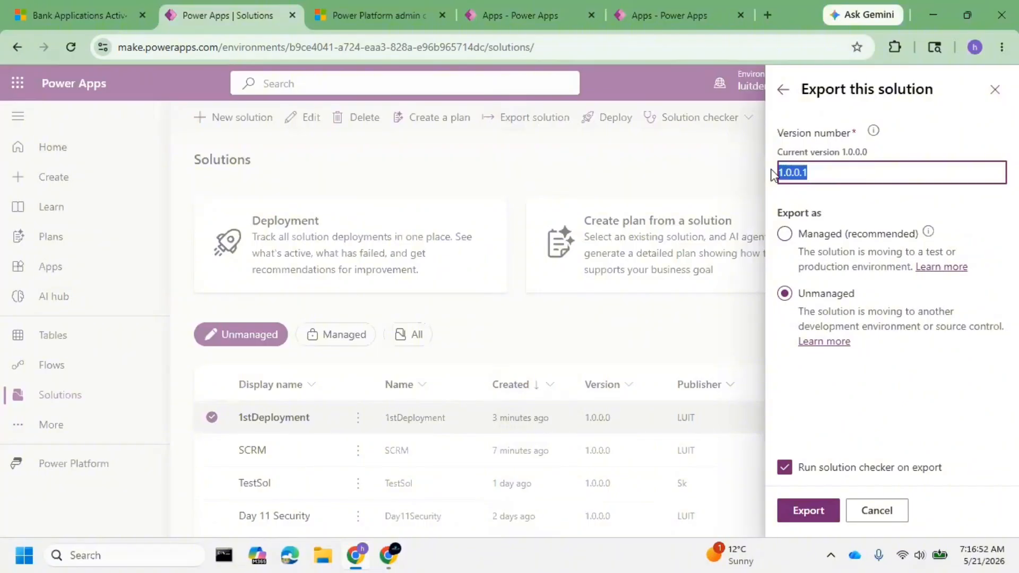
pyautogui.click(851, 173)
pyautogui.moveTo(812, 174); pyautogui.dragTo(774, 173)
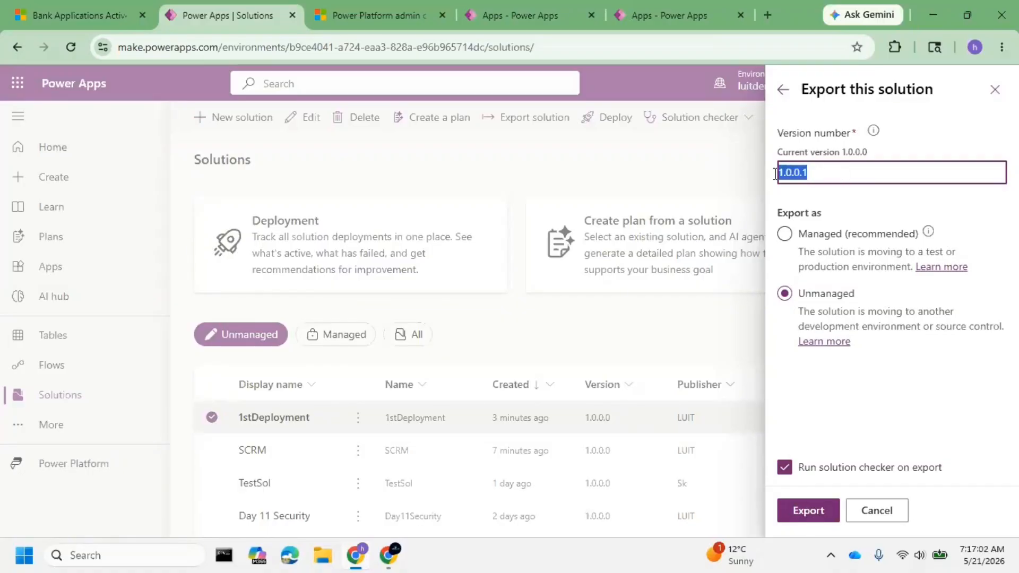
pyautogui.click(879, 139)
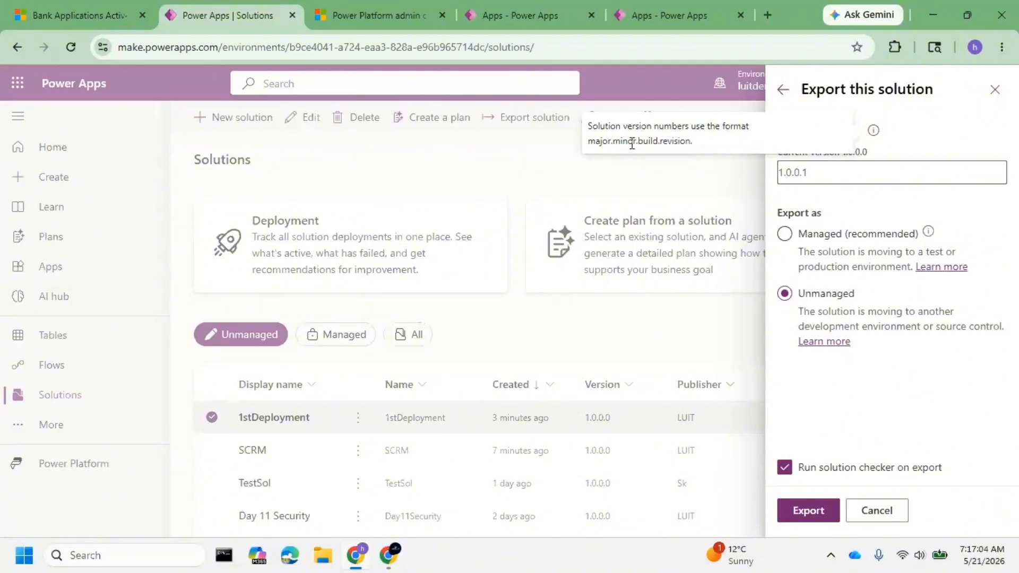
# Export the solution as version 1.0.0.1 with the solution checker turned off, and download the exported package.
pyautogui.doubleClick(825, 171)
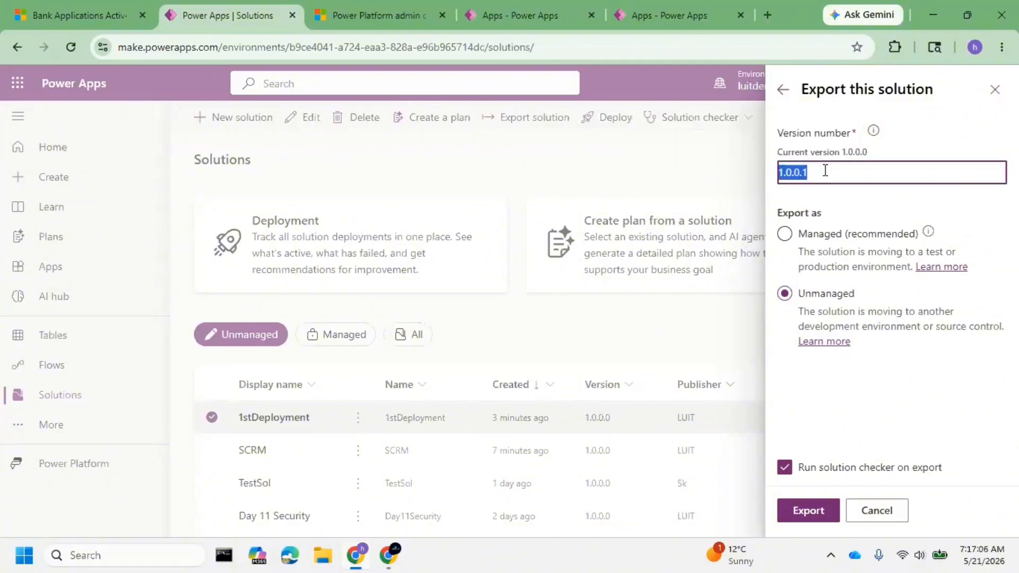
pyautogui.click(825, 171)
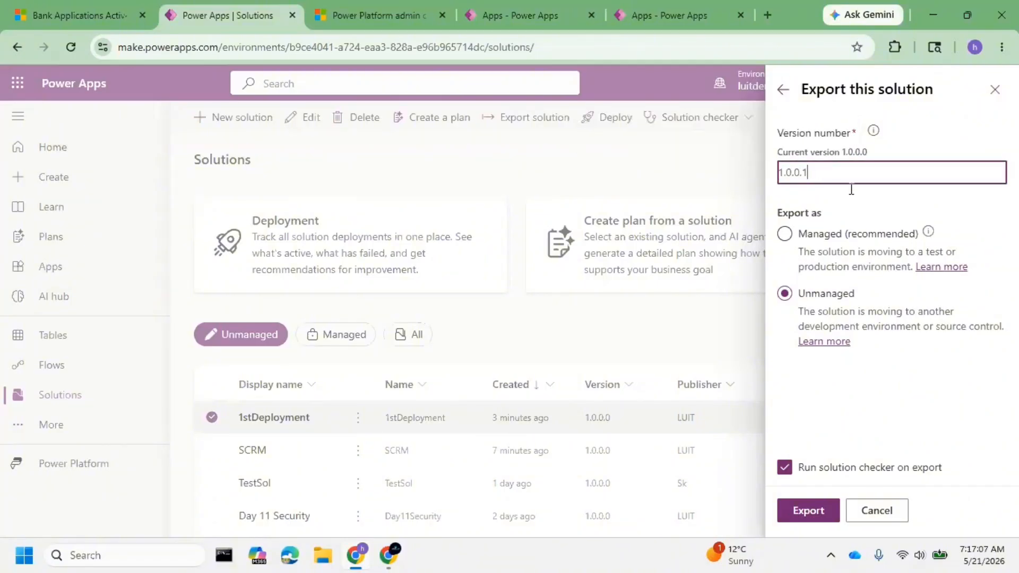
pyautogui.click(796, 471)
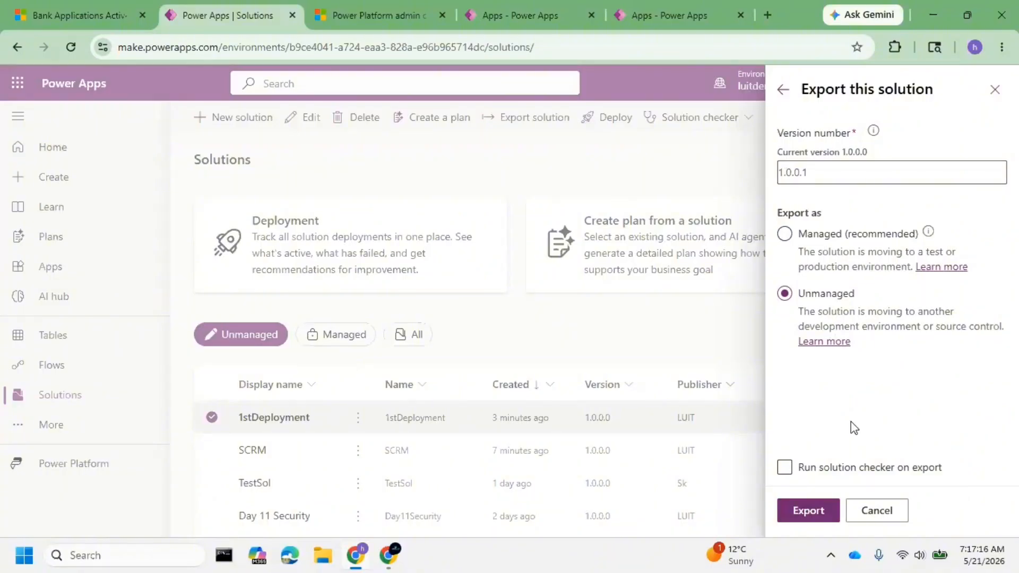
pyautogui.click(813, 516)
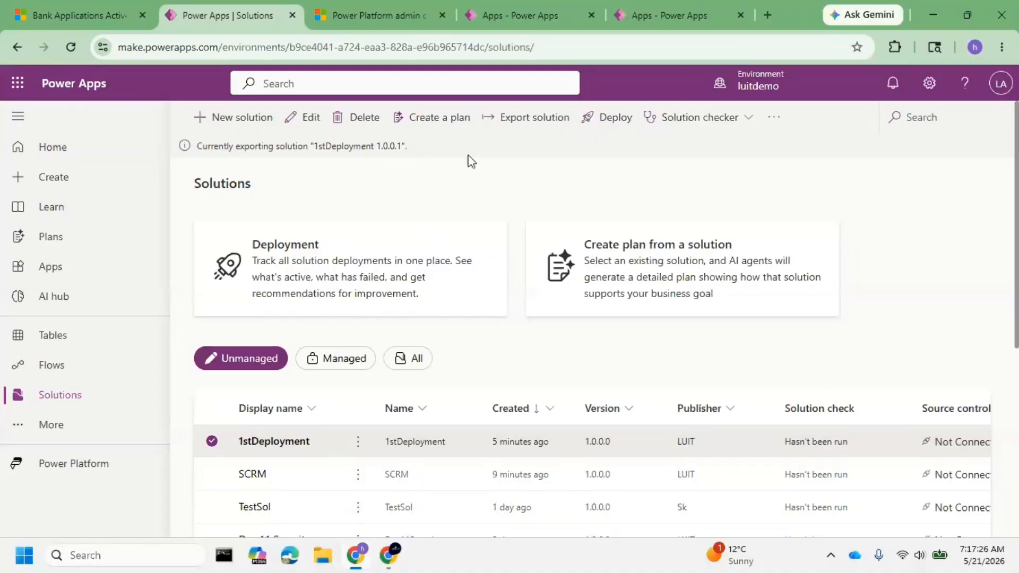
pyautogui.moveTo(197, 146); pyautogui.dragTo(443, 156)
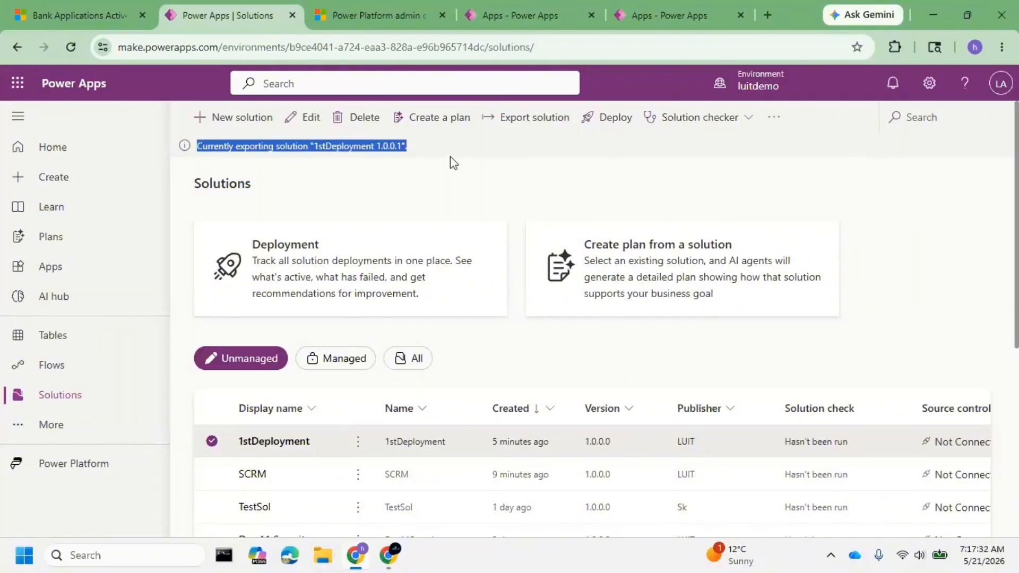
pyautogui.click(428, 183)
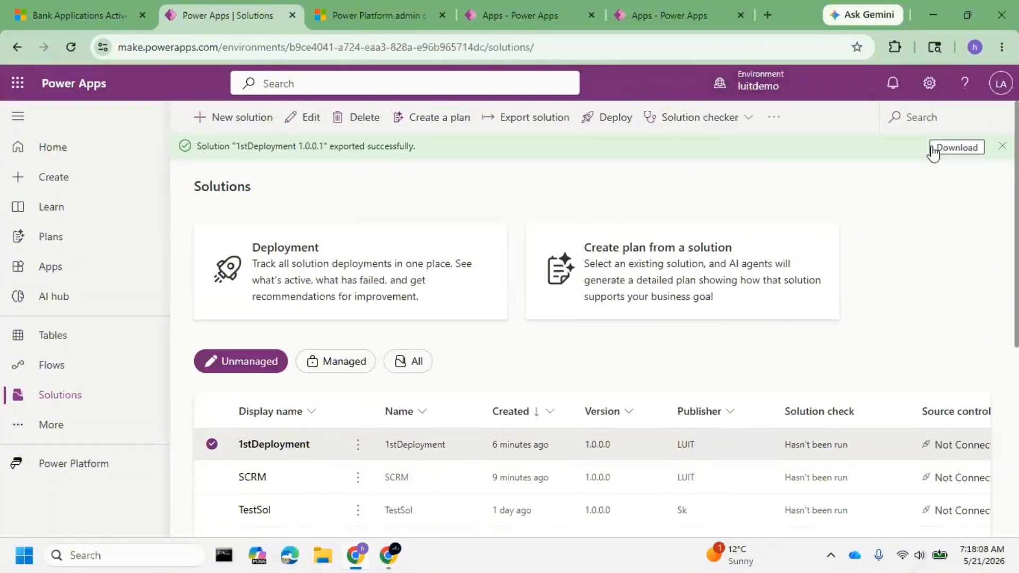
pyautogui.click(952, 150)
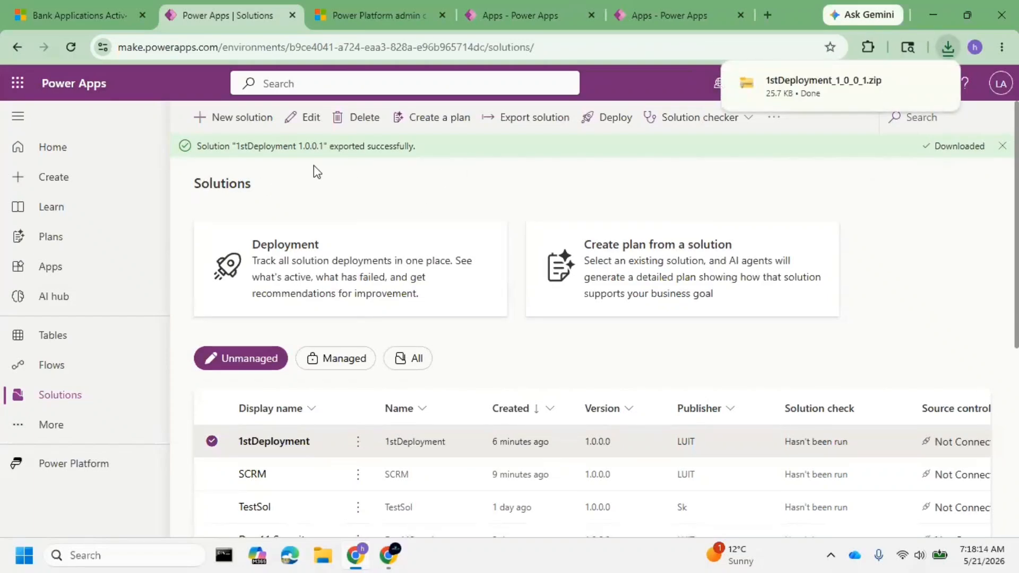
# Inspect the Workflows folder inside the downloaded package, and review the objects of the 1stDeployment solution in luitdemo.
pyautogui.moveTo(829, 93)
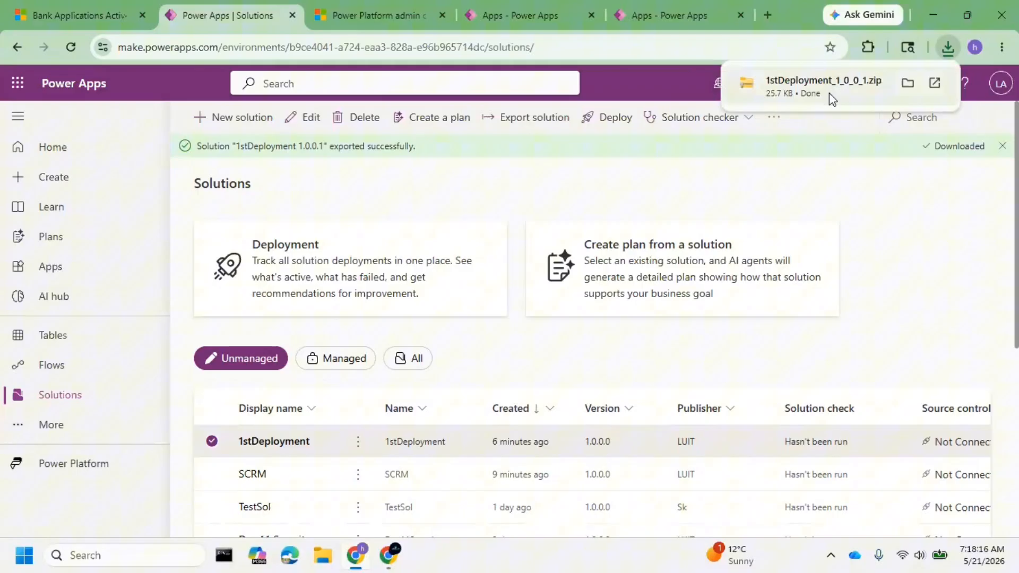
pyautogui.click(861, 94)
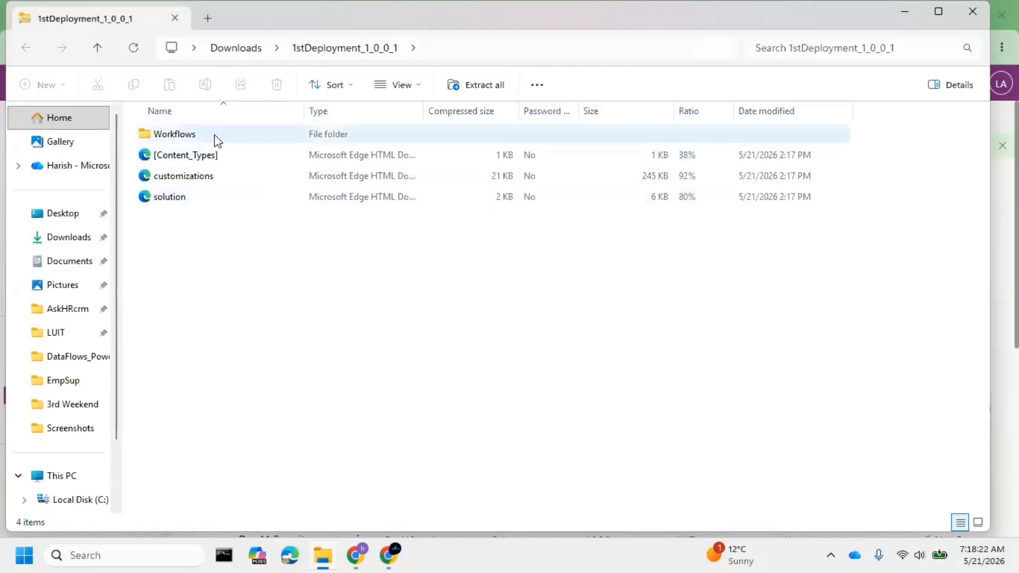
pyautogui.doubleClick(234, 135)
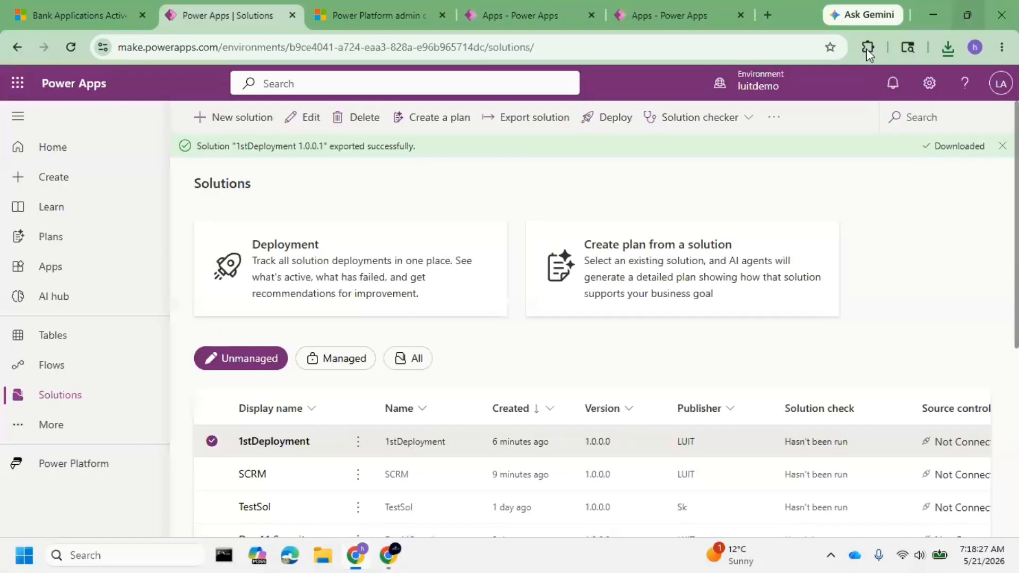
pyautogui.click(972, 11)
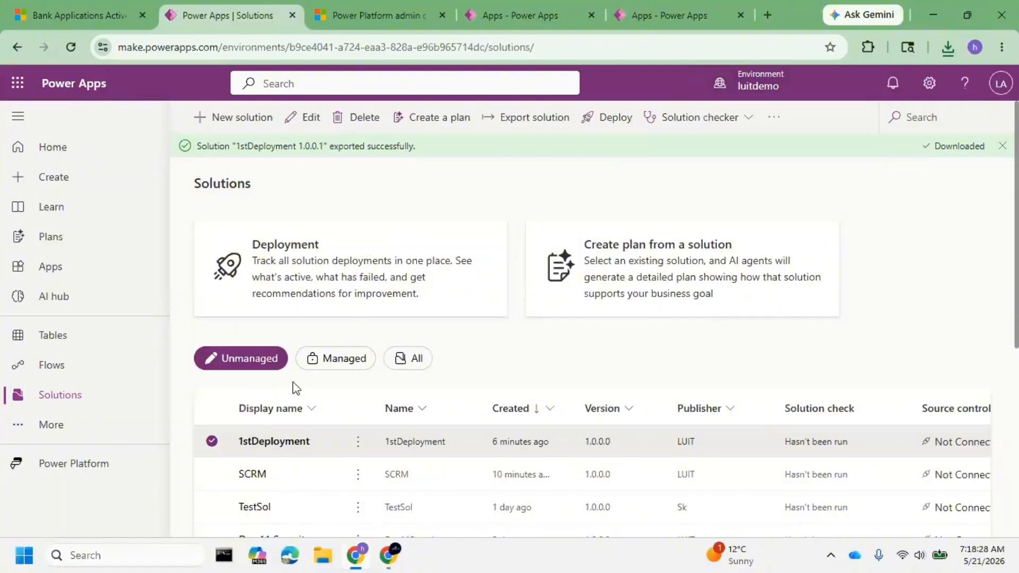
pyautogui.click(260, 442)
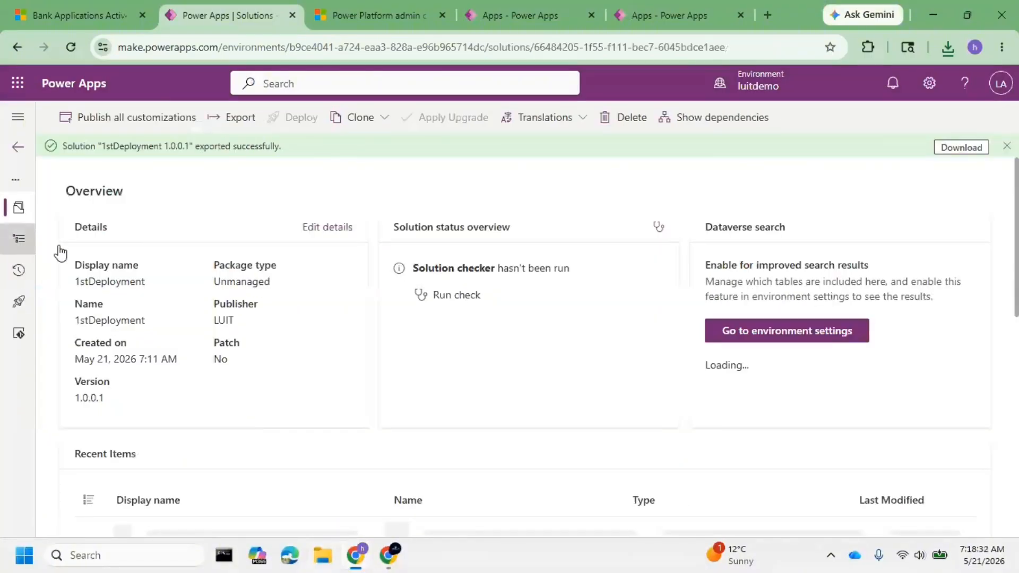
pyautogui.click(19, 238)
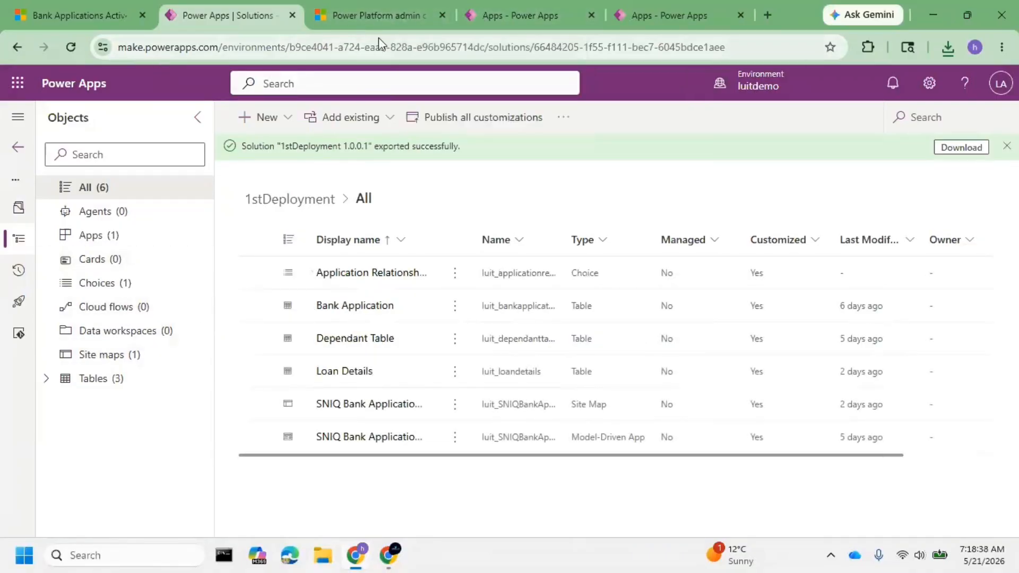
# Open the solutions list of the luittest environment from its Power Platform Environment Settings app.
pyautogui.click(495, 9)
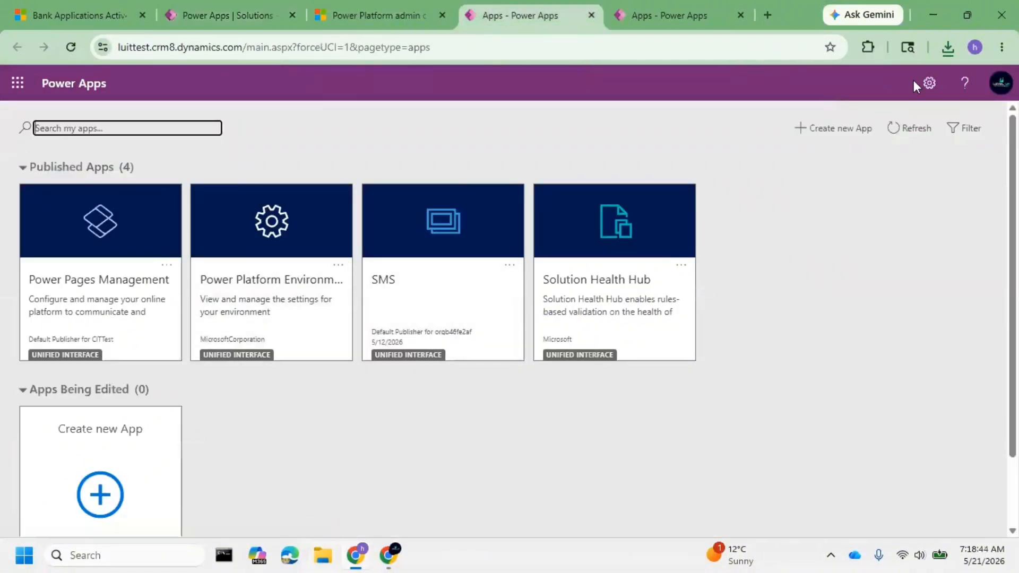
pyautogui.click(245, 299)
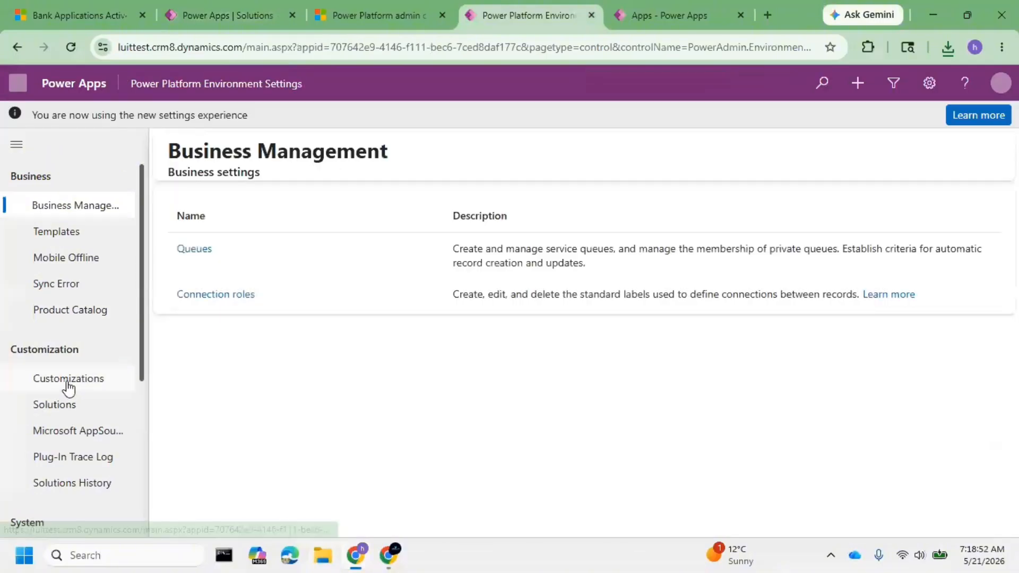
pyautogui.click(66, 407)
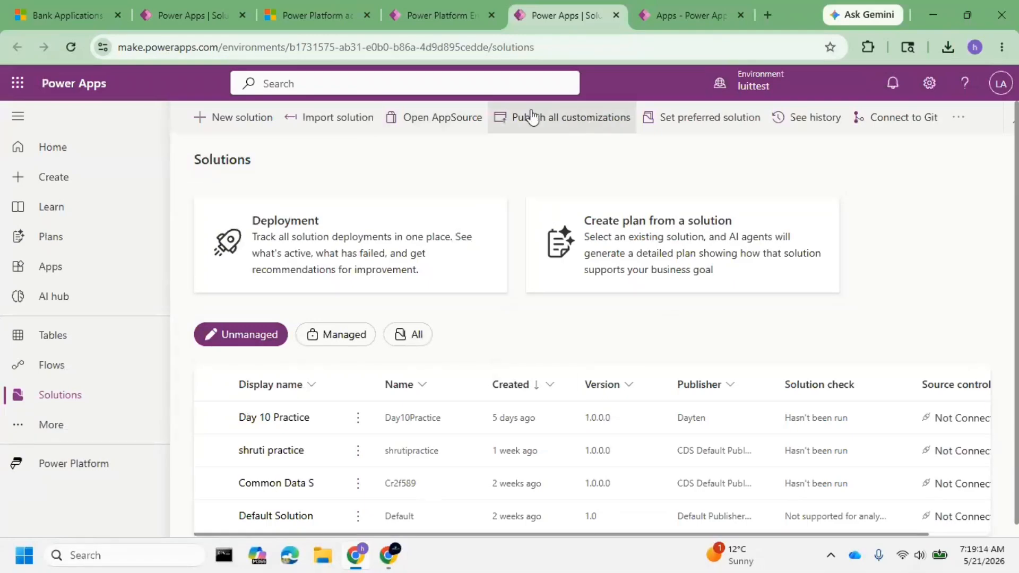
# Start a solution import in luittest and choose the 1stDeployment_1_0_0_1 zip file from Downloads.
pyautogui.click(329, 117)
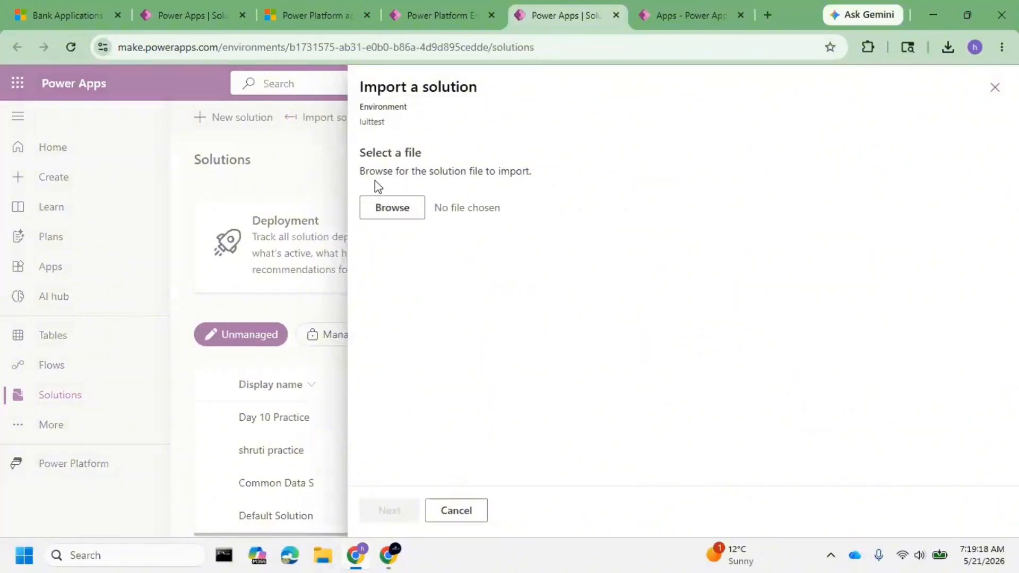
pyautogui.click(392, 211)
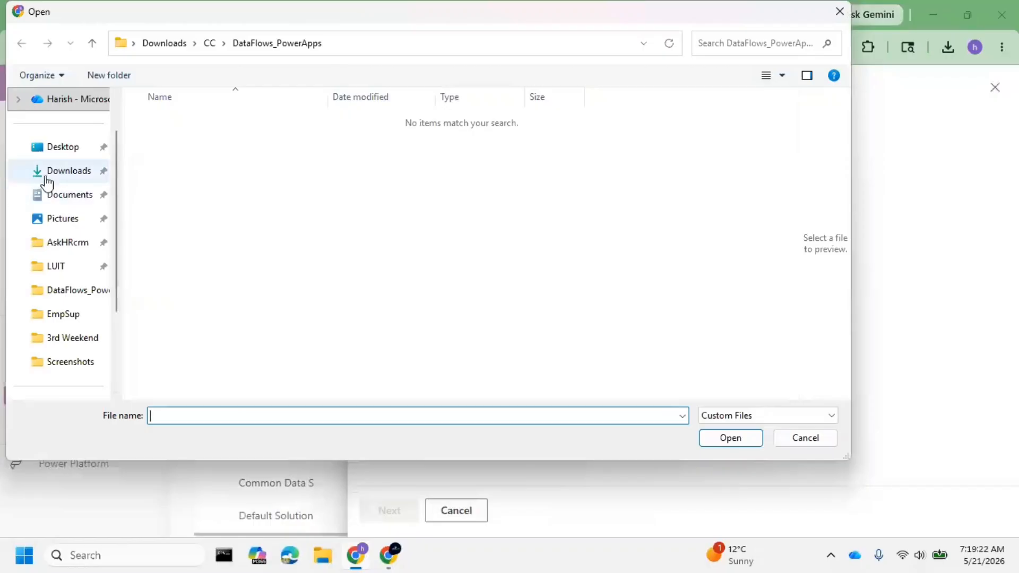
pyautogui.click(48, 178)
pyautogui.click(242, 141)
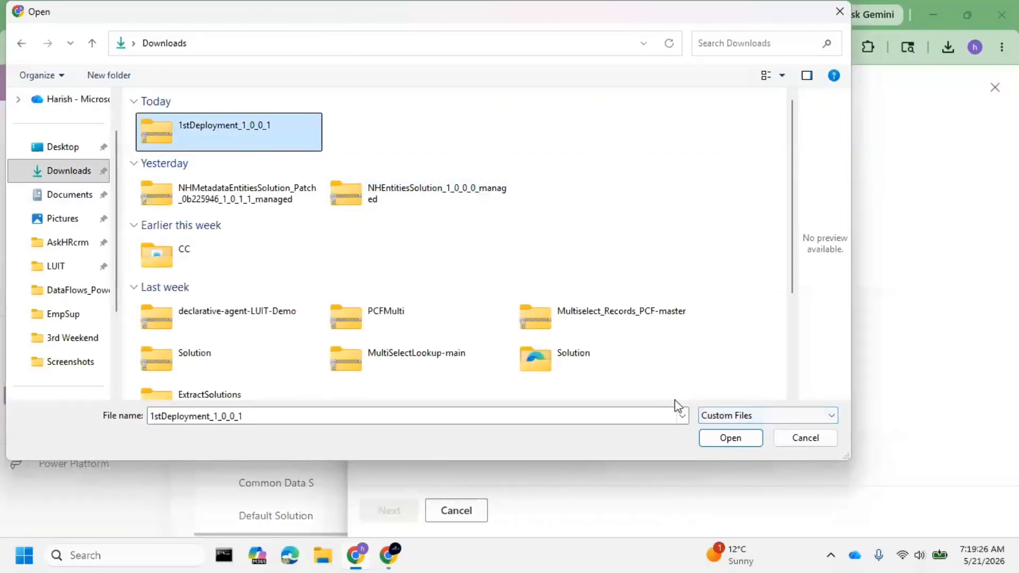
pyautogui.click(746, 441)
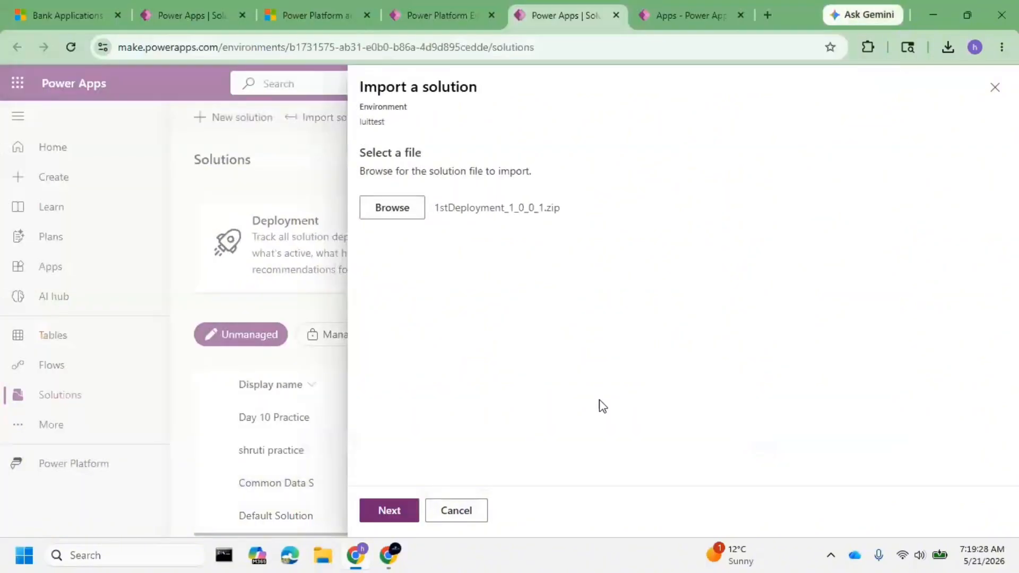
# Check the import details and advanced settings of 1stDeployment, and import it with plugin steps and flows enabled.
pyautogui.click(382, 511)
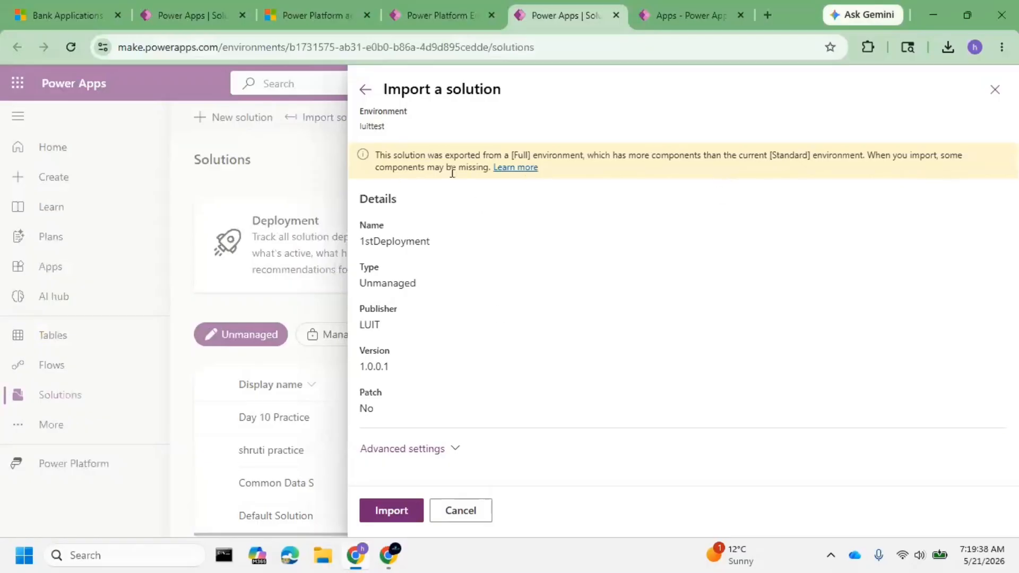
pyautogui.click(457, 451)
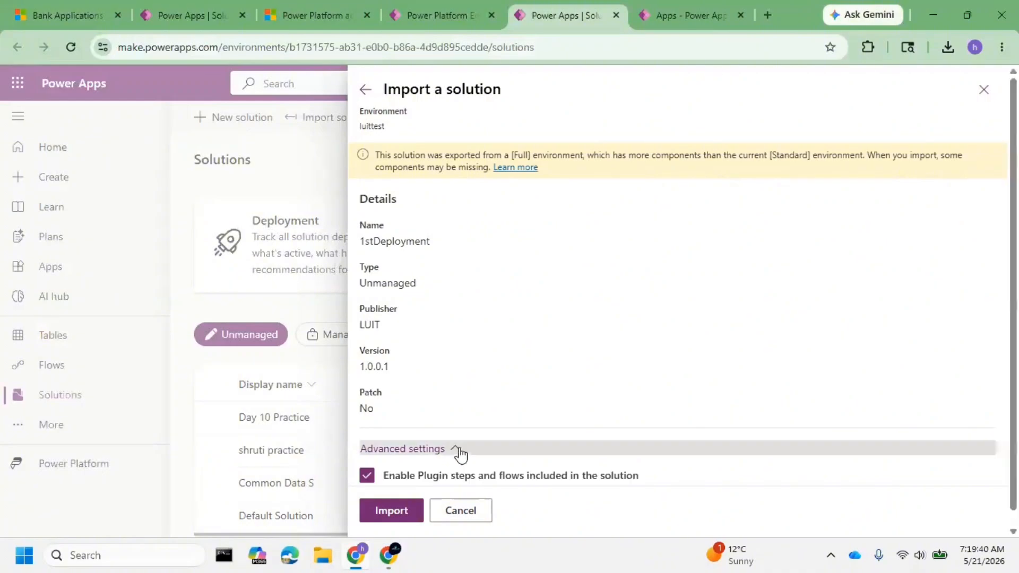
pyautogui.click(396, 514)
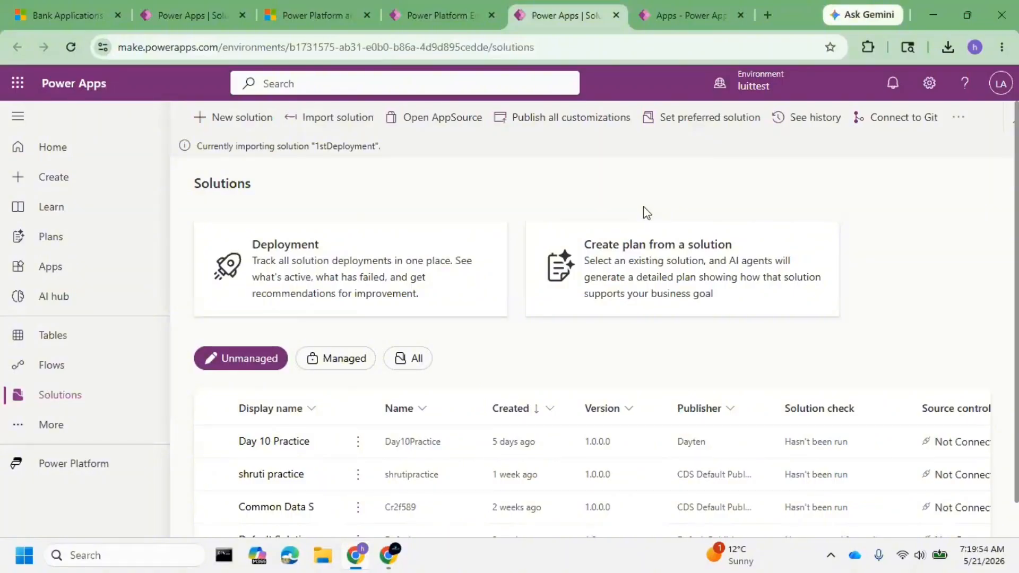
# Compare the luitdemo solution and solutions list with luittest, and check the import status there.
pyautogui.click(185, 12)
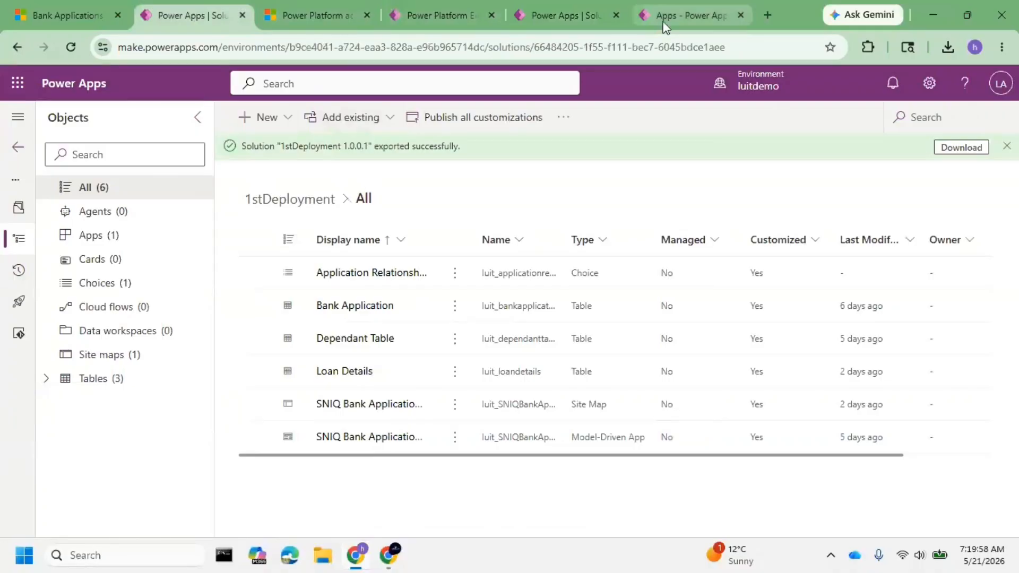
pyautogui.click(550, 18)
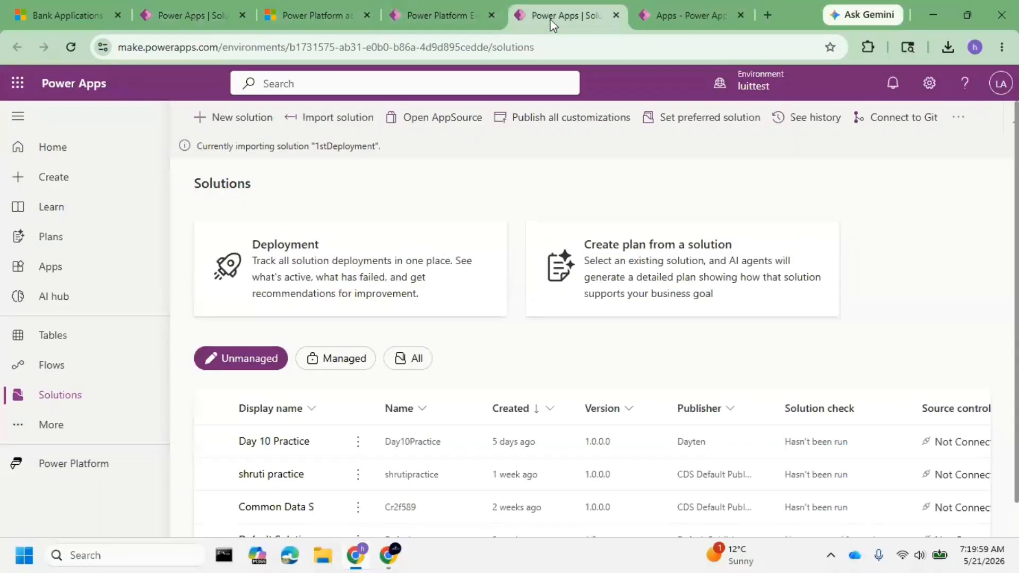
pyautogui.click(170, 15)
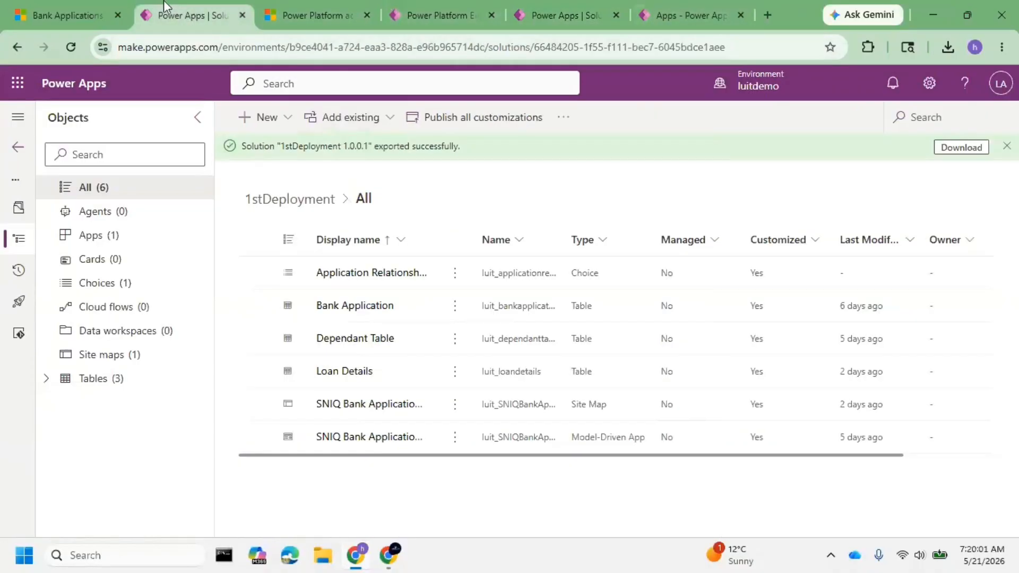
pyautogui.click(18, 149)
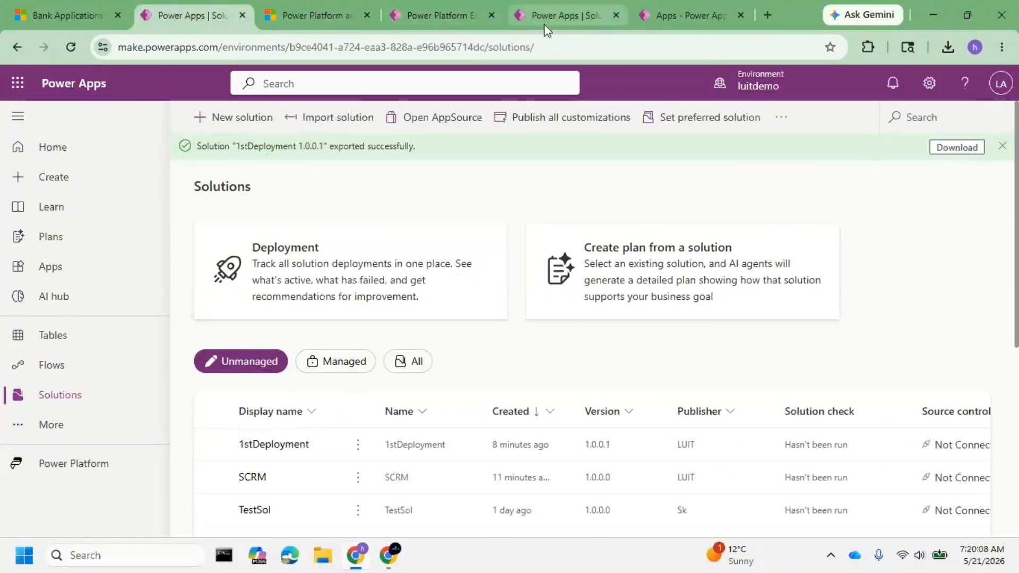
pyautogui.click(555, 13)
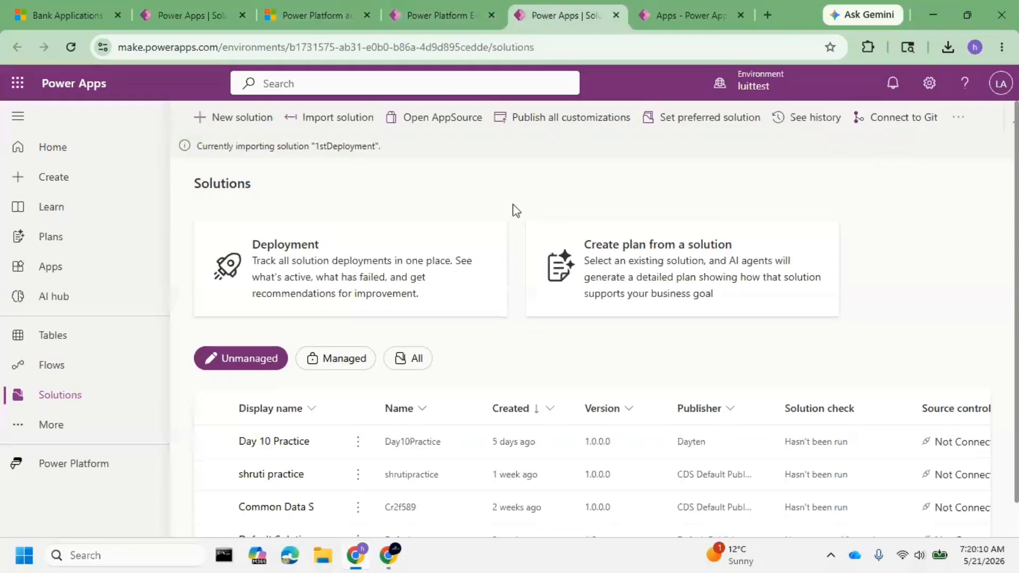
pyautogui.moveTo(381, 147); pyautogui.dragTo(202, 147)
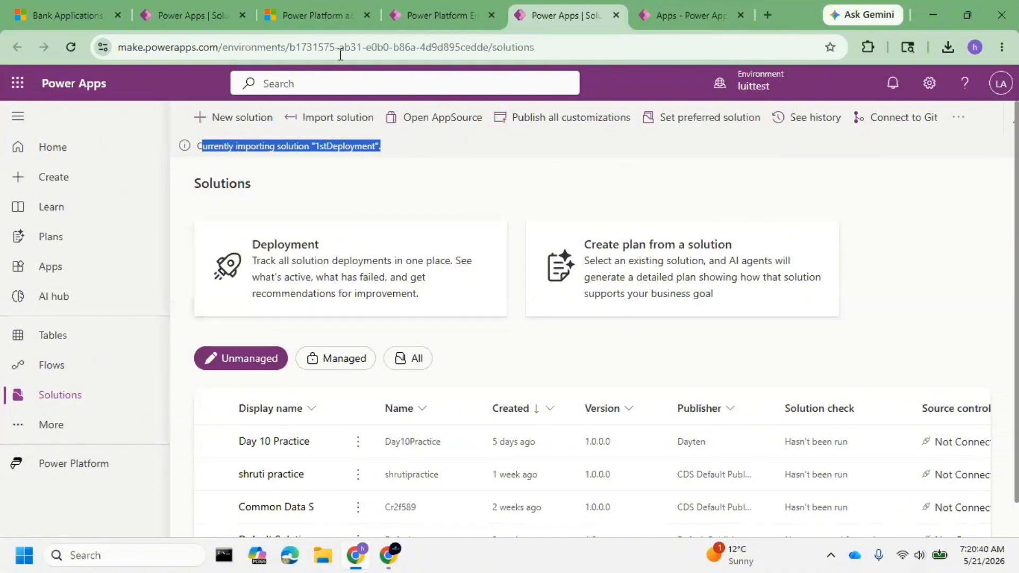
# Check the published apps in luittest for the imported app, and monitor the 1stDeployment import status.
pyautogui.click(427, 4)
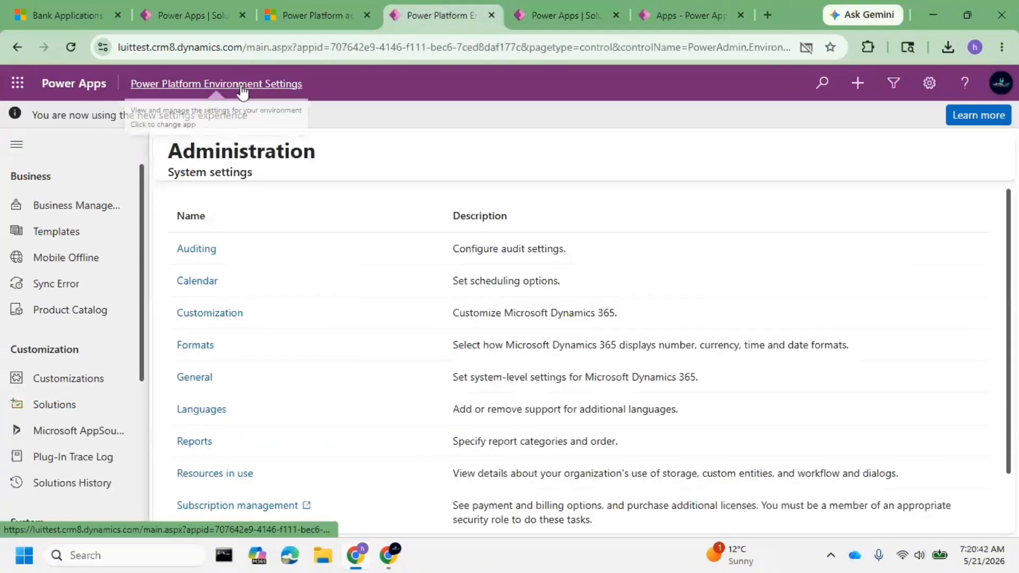
pyautogui.click(229, 83)
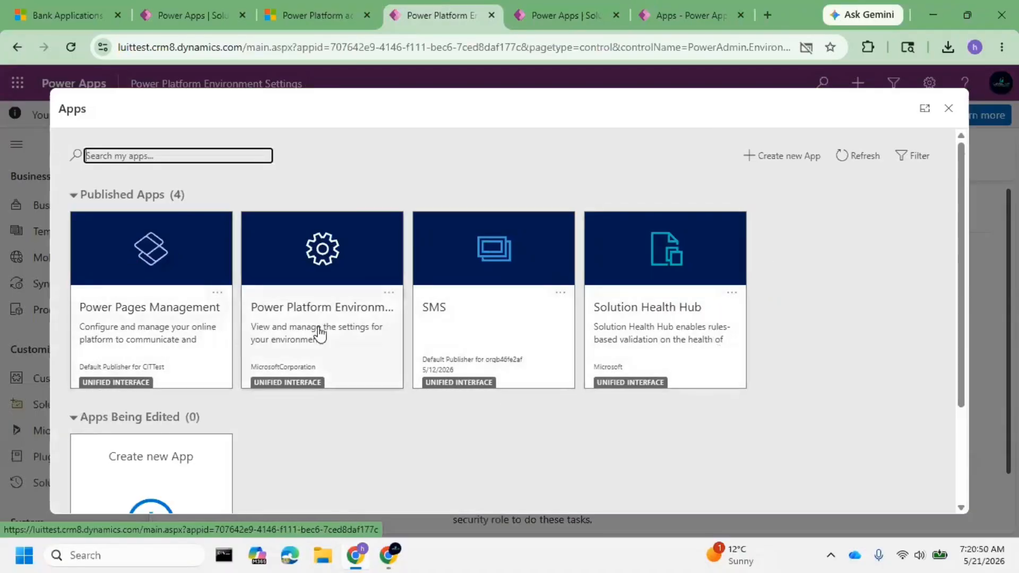
pyautogui.click(555, 11)
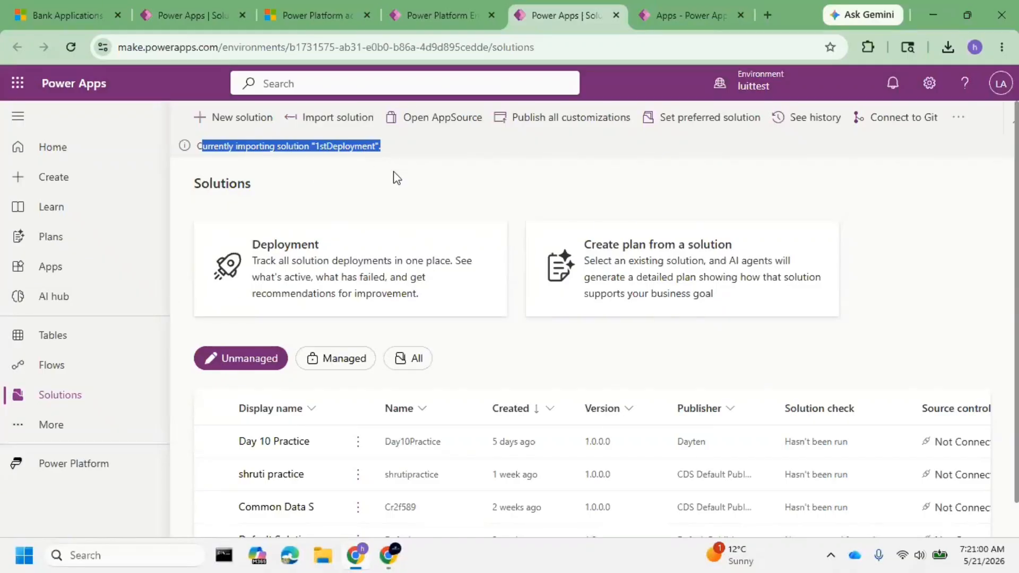
pyautogui.click(455, 27)
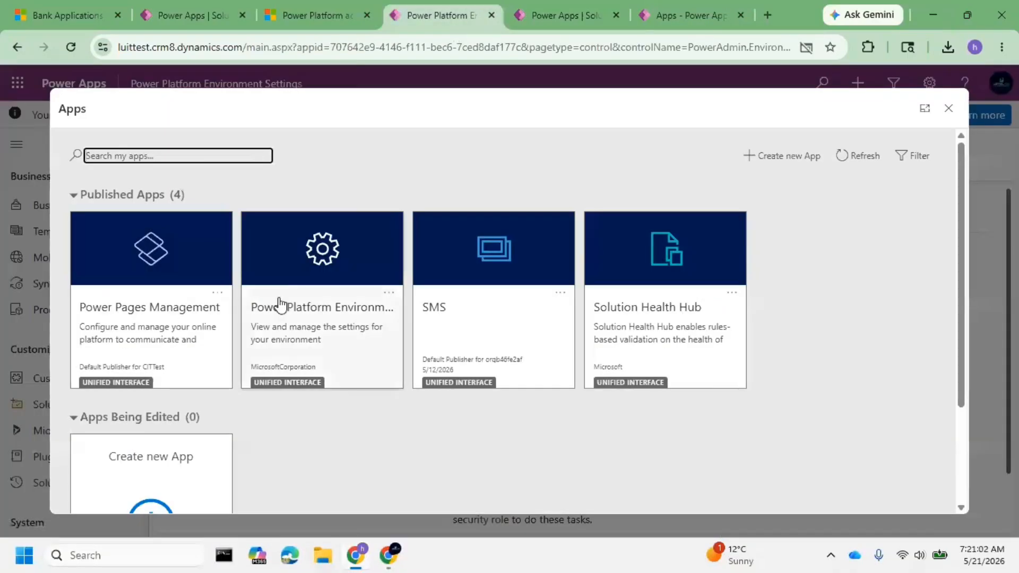
pyautogui.tripleClick(161, 47)
pyautogui.click(577, 15)
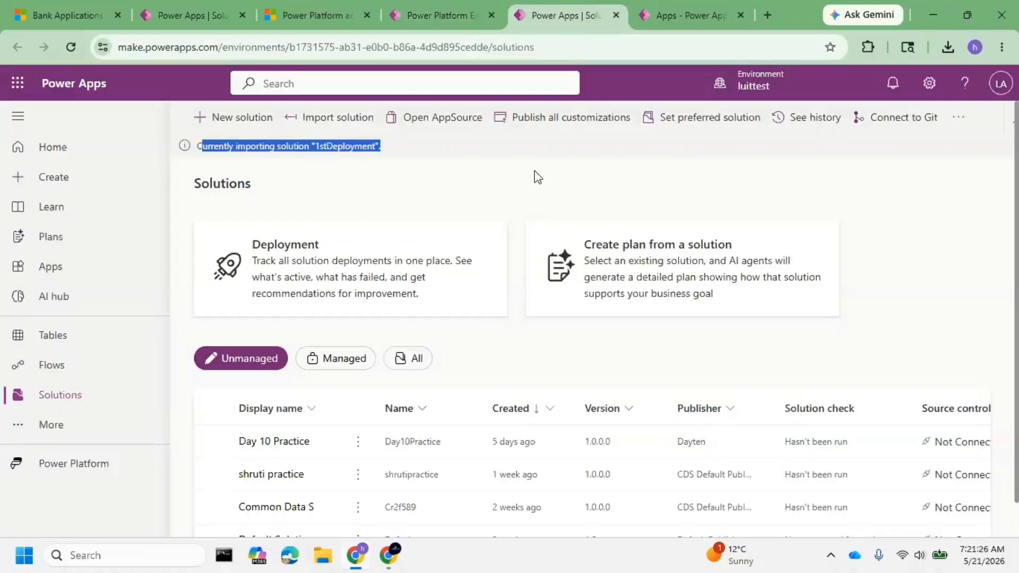
pyautogui.click(481, 158)
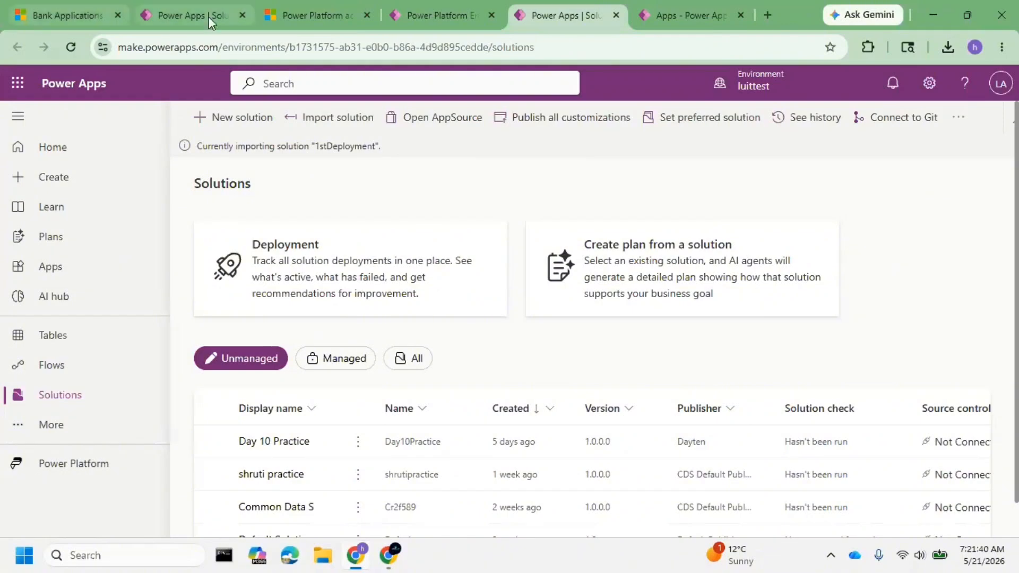
pyautogui.moveTo(196, 146); pyautogui.dragTo(411, 153)
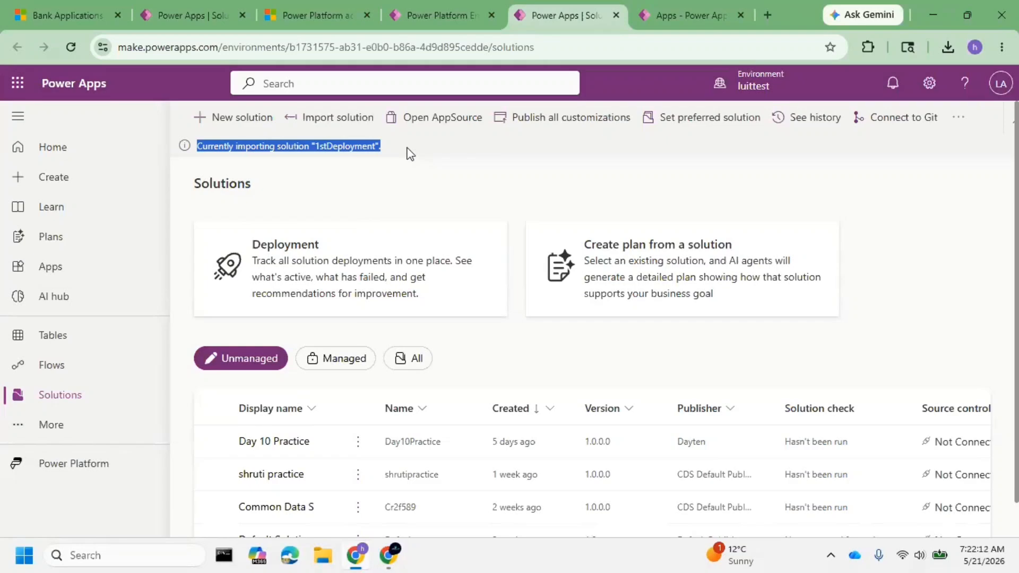
# Review the luitdemo solutions list against luittest, and check the 1stDeployment import status in luittest.
pyautogui.click(449, 163)
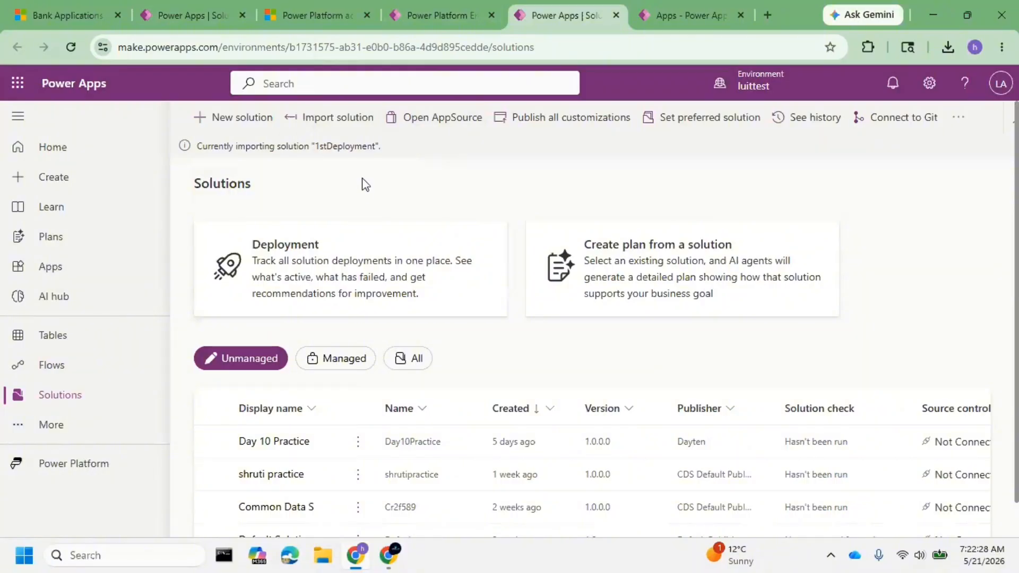
pyautogui.click(186, 16)
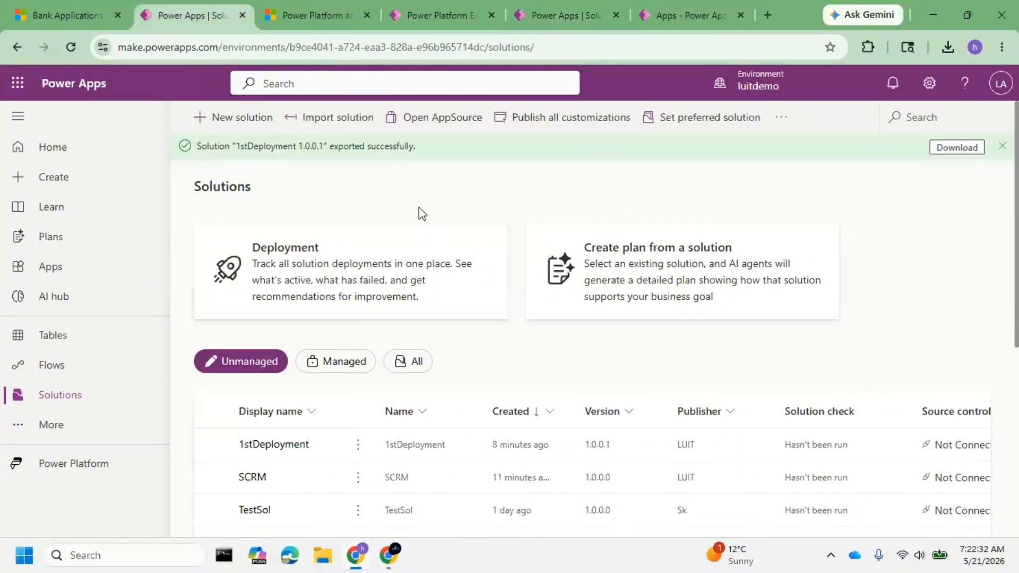
pyautogui.scroll(-3, 454, 297)
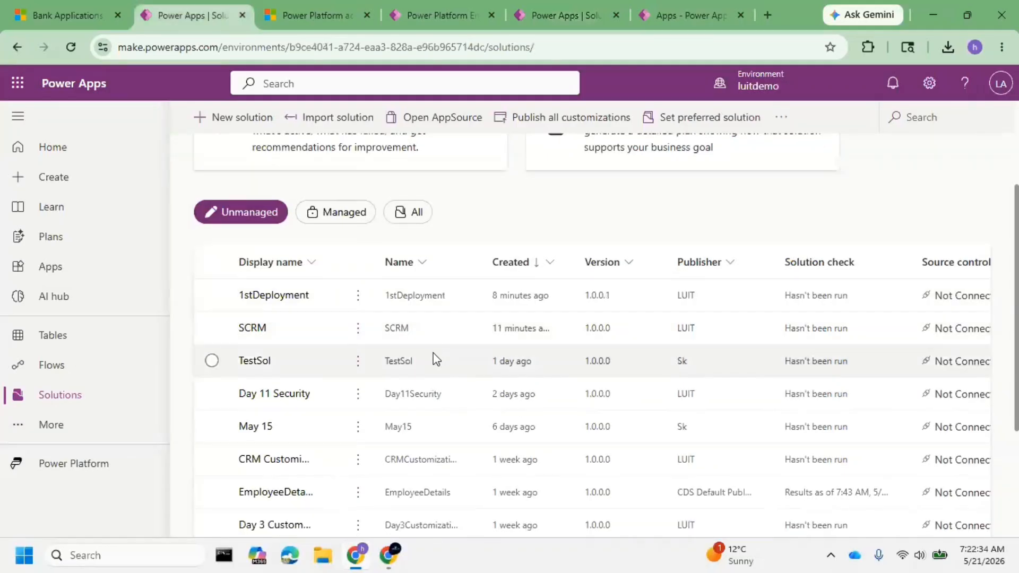
pyautogui.scroll(3, 435, 359)
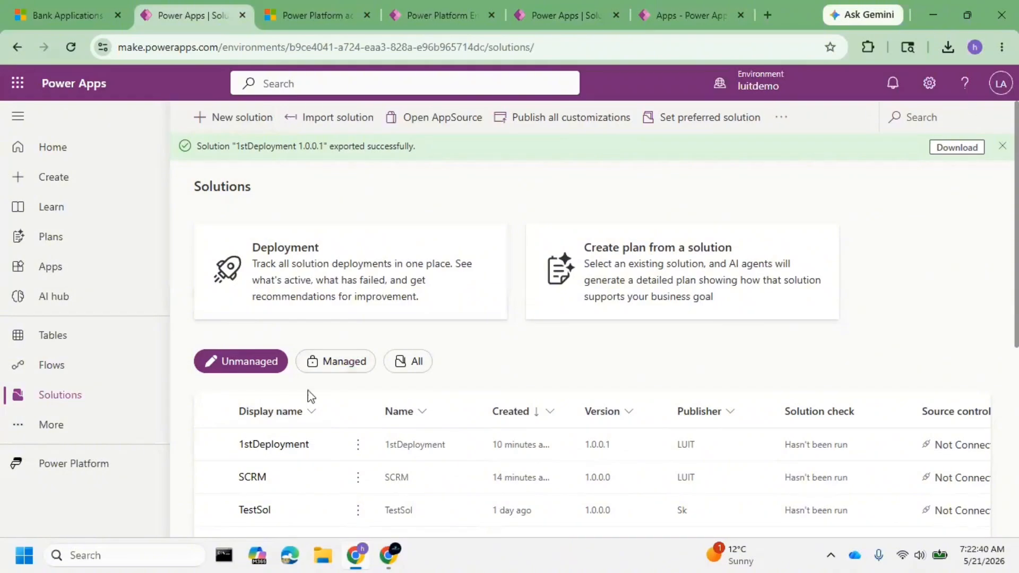
pyautogui.scroll(-2, 295, 227)
pyautogui.scroll(2, 287, 202)
pyautogui.click(564, 14)
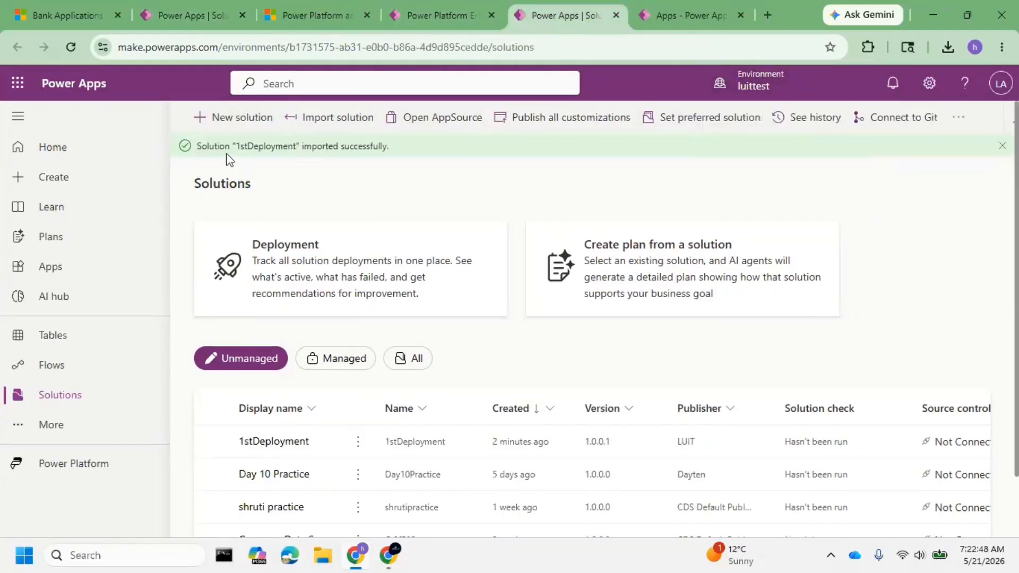
pyautogui.moveTo(225, 146); pyautogui.dragTo(417, 154)
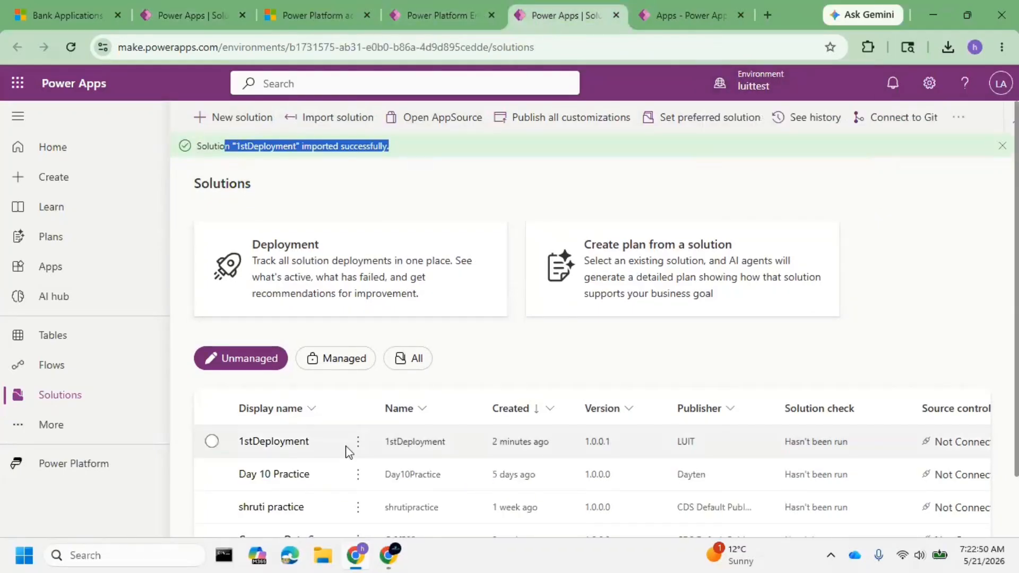
# Publish all customizations in luittest, and reopen the app list from Power Platform Environment Settings to look for the imported app.
pyautogui.click(557, 123)
pyautogui.click(435, 16)
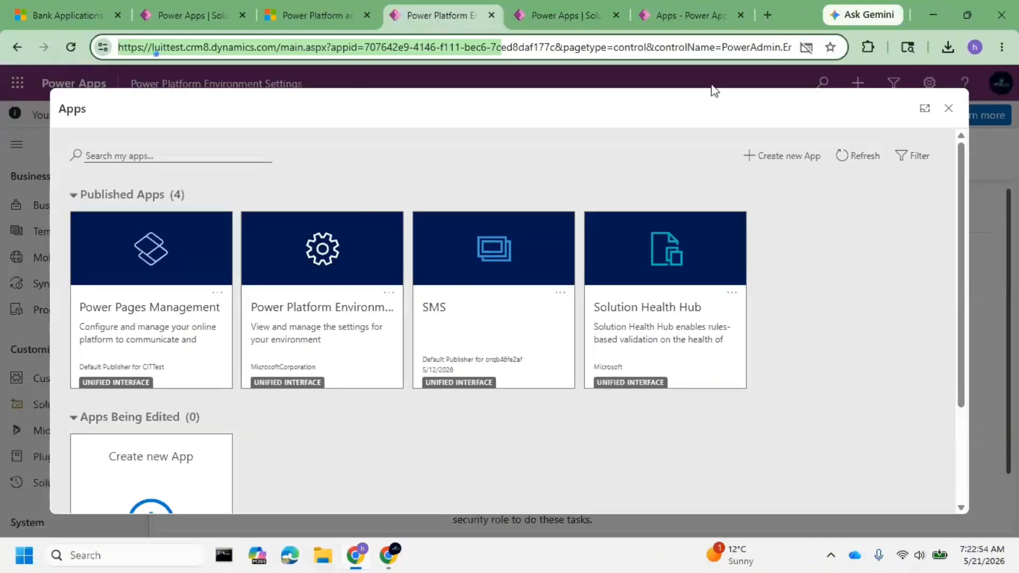
pyautogui.click(948, 109)
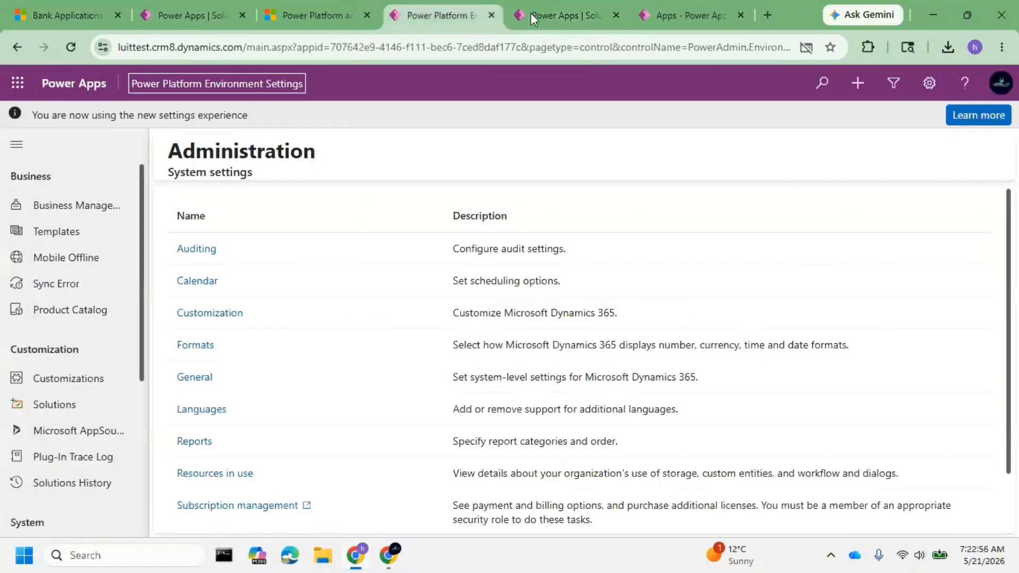
pyautogui.doubleClick(166, 46)
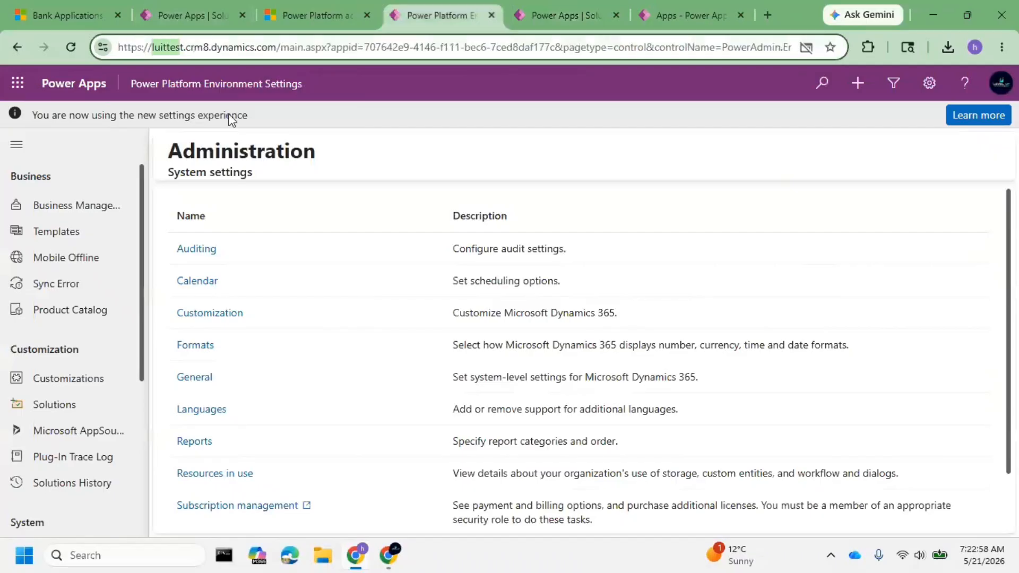
pyautogui.click(310, 16)
pyautogui.click(440, 15)
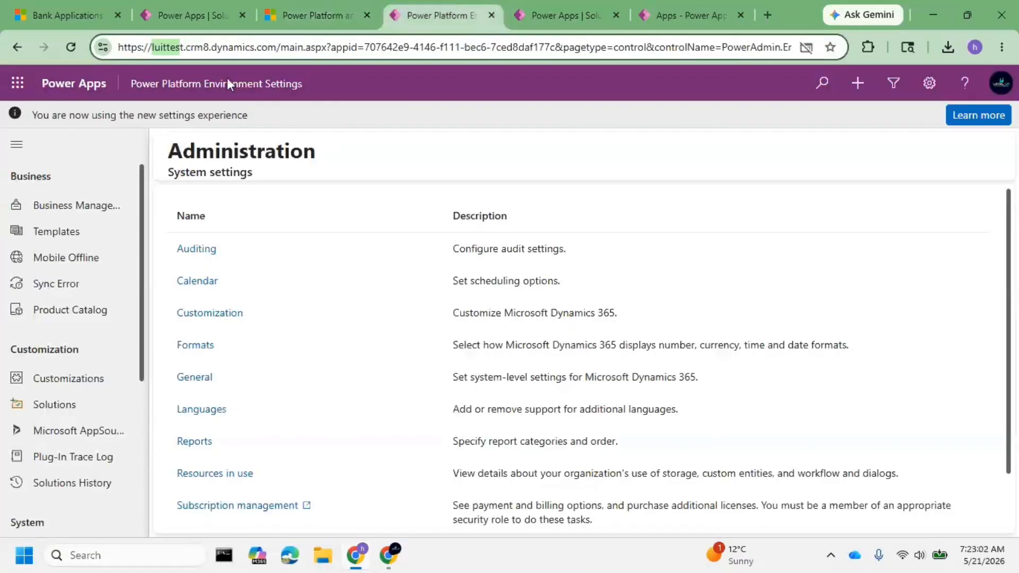
pyautogui.click(207, 85)
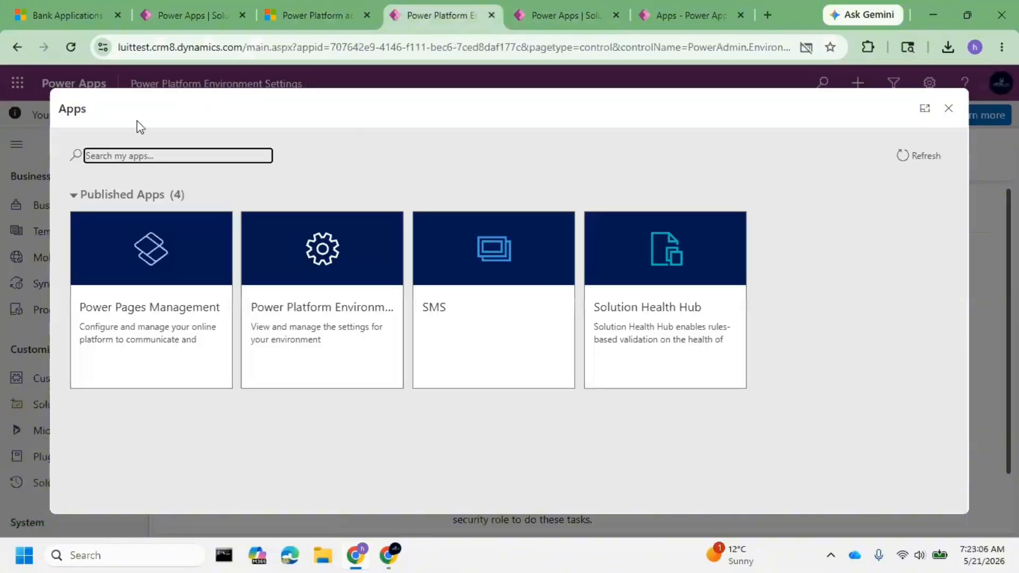
# Reload the luittest environment settings page, check the publishing progress, and look through the app list again.
pyautogui.click(72, 47)
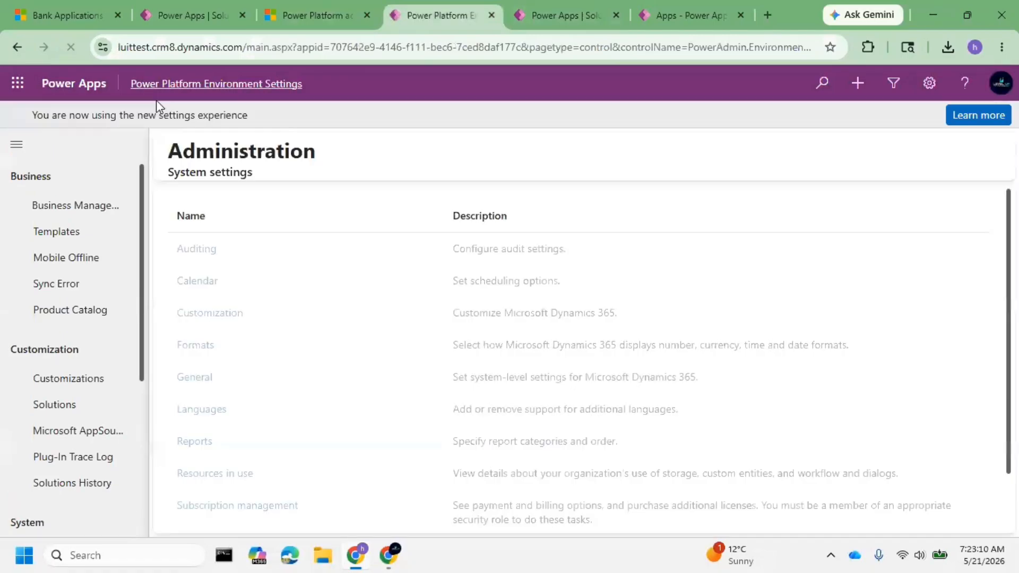
pyautogui.click(550, 16)
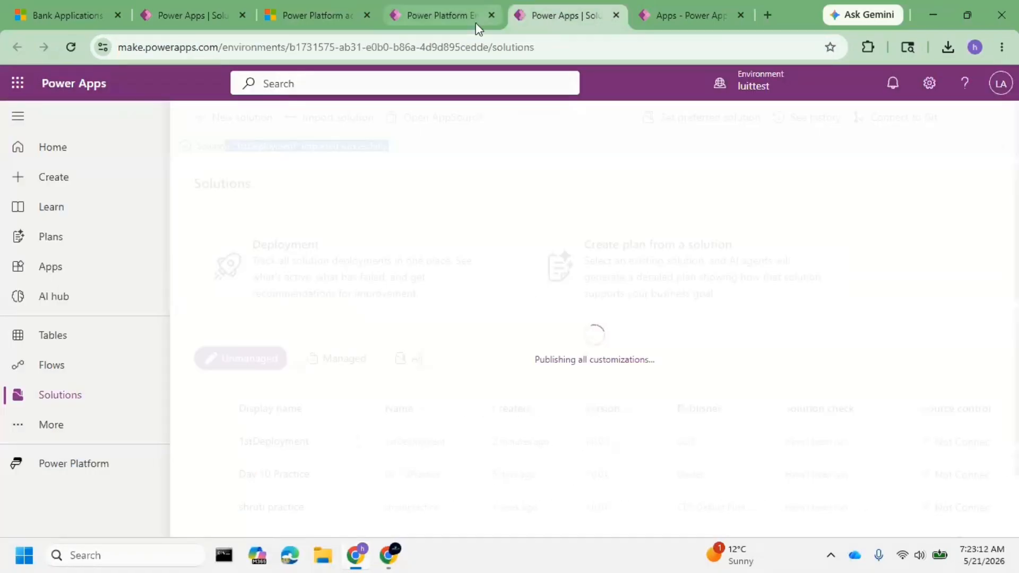
pyautogui.click(454, 12)
pyautogui.click(249, 85)
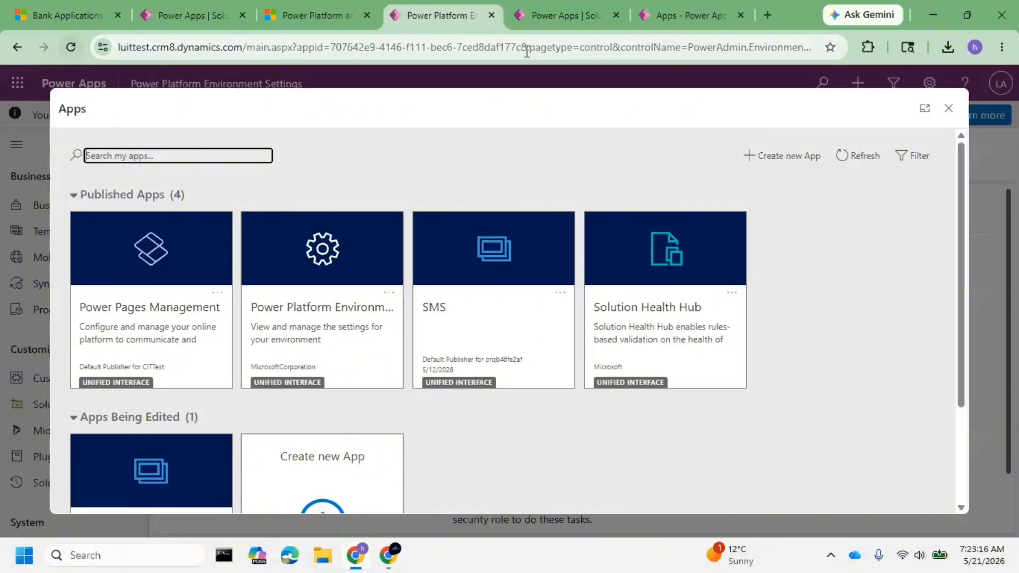
# Open the browser's developer tools, minimize them, and empty the cache and hard reload the luittest environment settings page.
pyautogui.click(1002, 47)
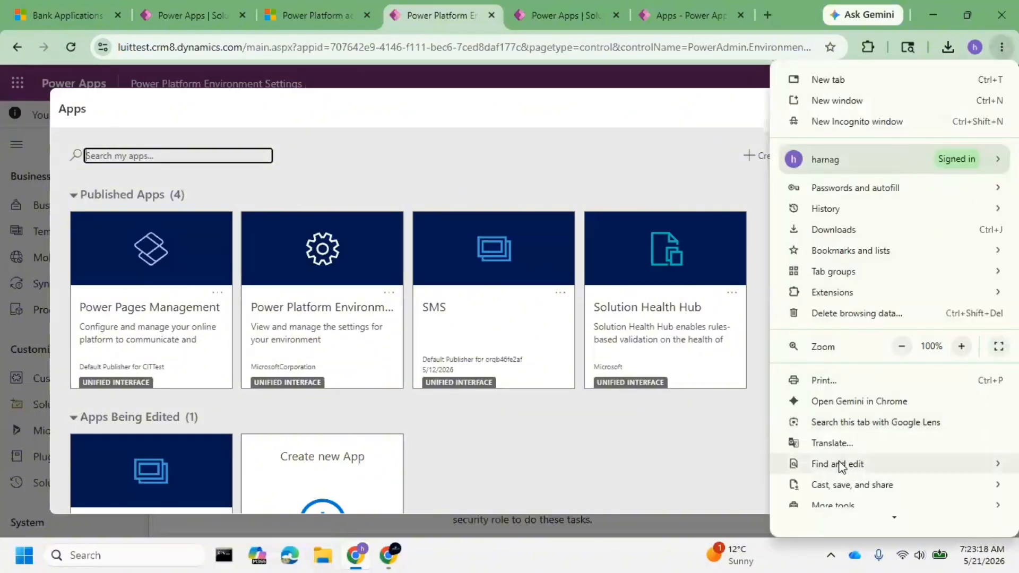
pyautogui.scroll(-1, 843, 467)
pyautogui.moveTo(849, 457)
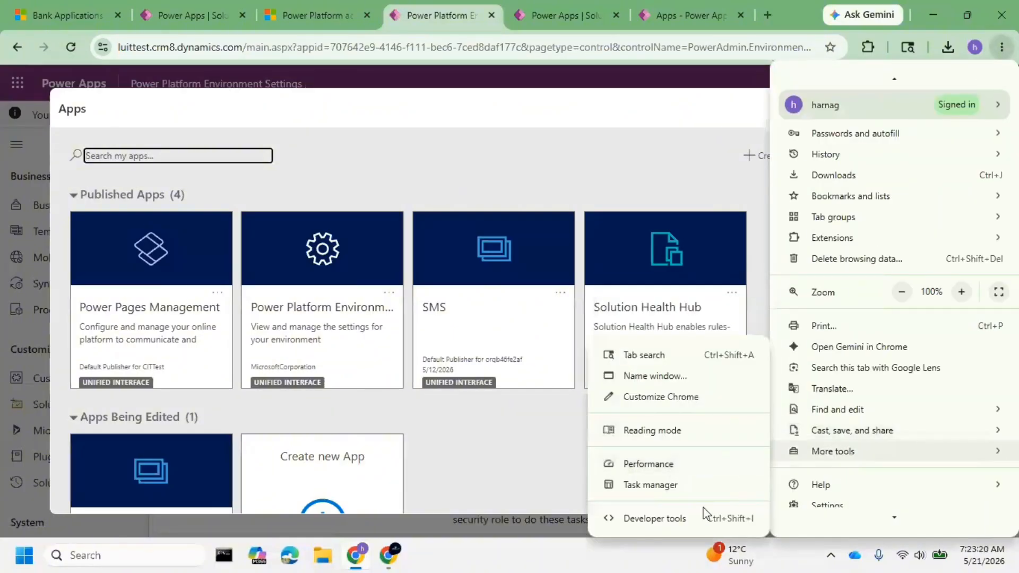
pyautogui.click(674, 519)
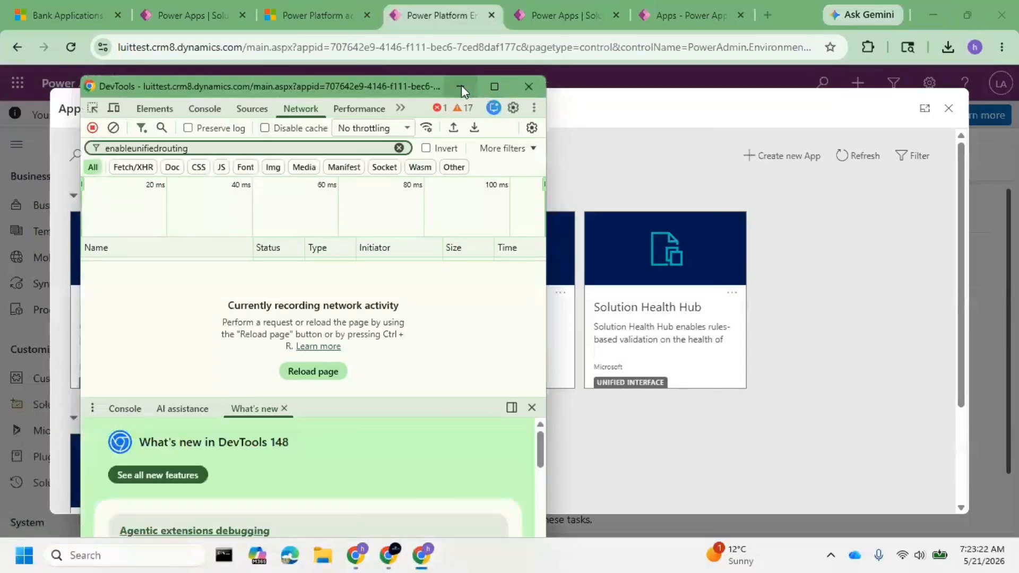
pyautogui.click(461, 87)
pyautogui.rightClick(71, 48)
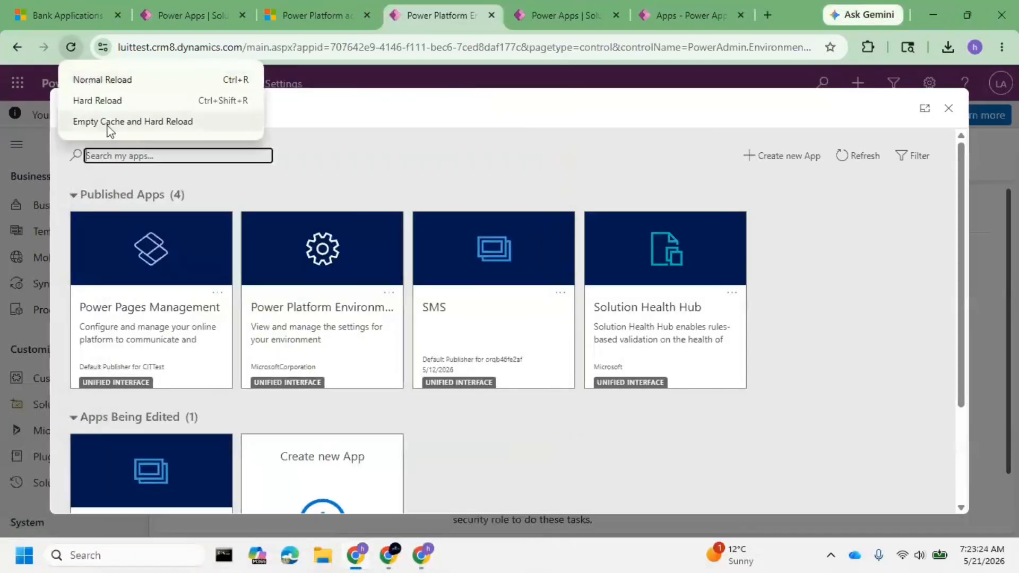
pyautogui.click(107, 126)
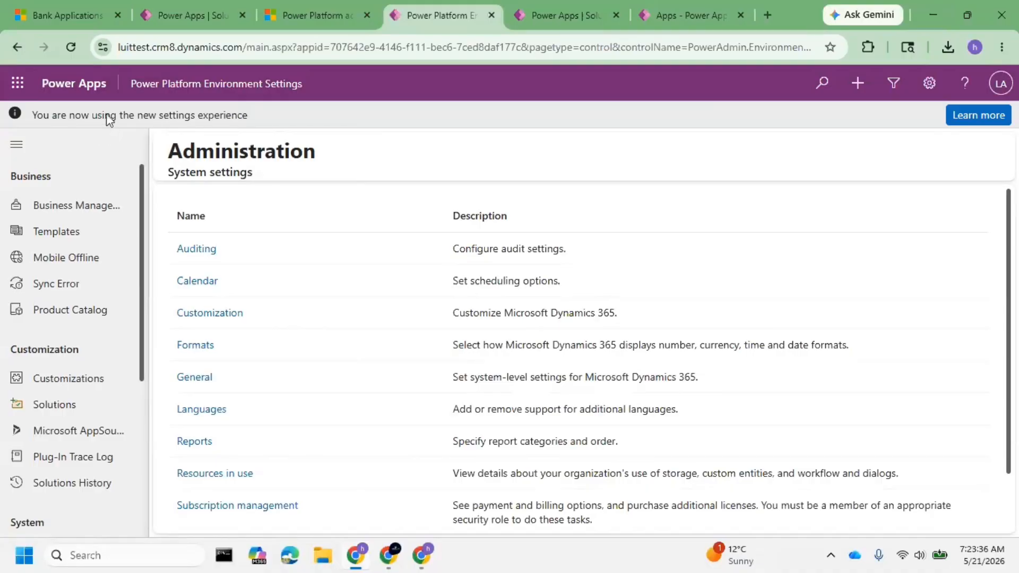
# Open SNIQ Bank Application App from the luittest published apps, and compare it with the luitdemo app, reloading the luitdemo page.
pyautogui.click(245, 85)
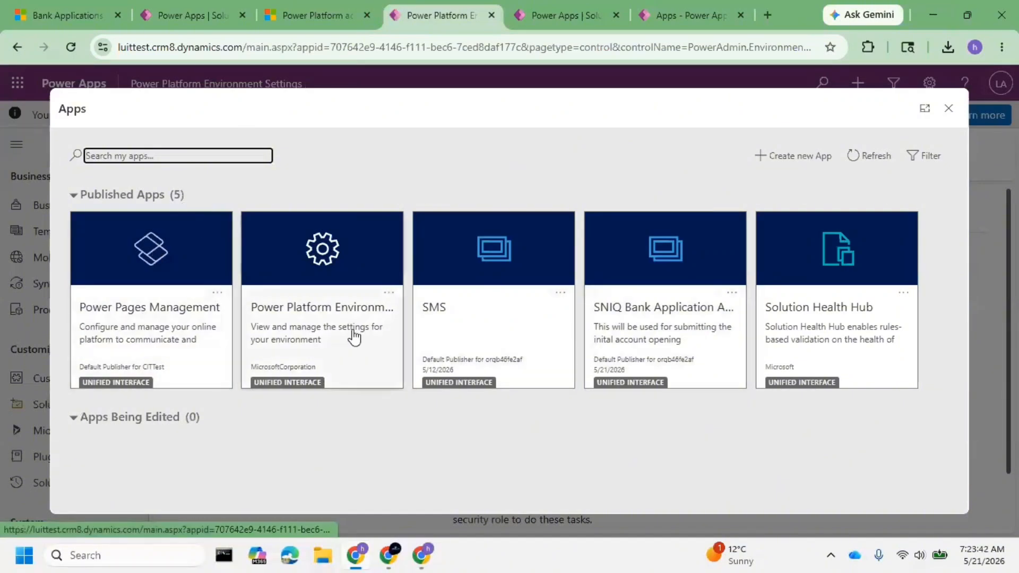
pyautogui.click(654, 314)
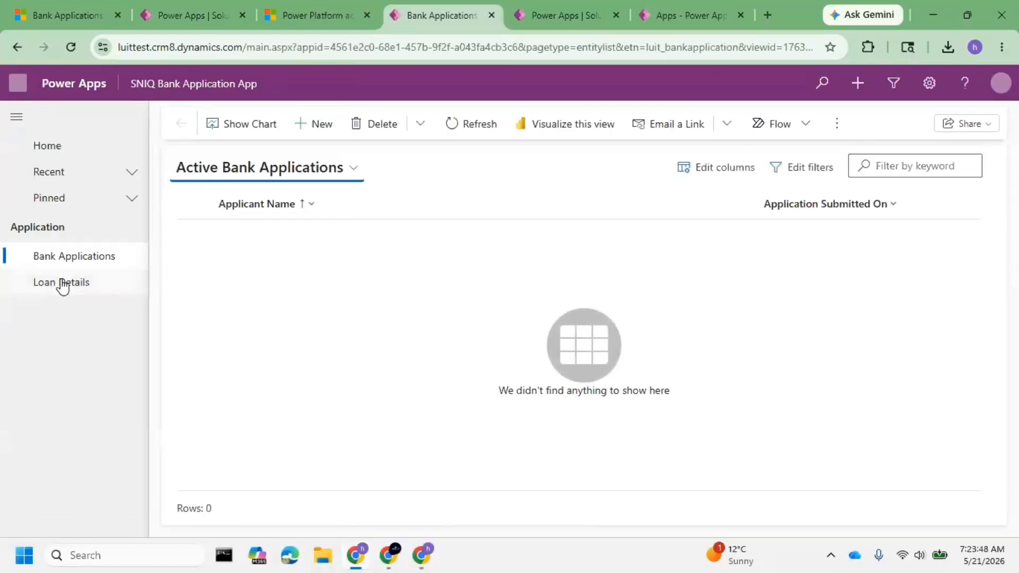
pyautogui.click(64, 14)
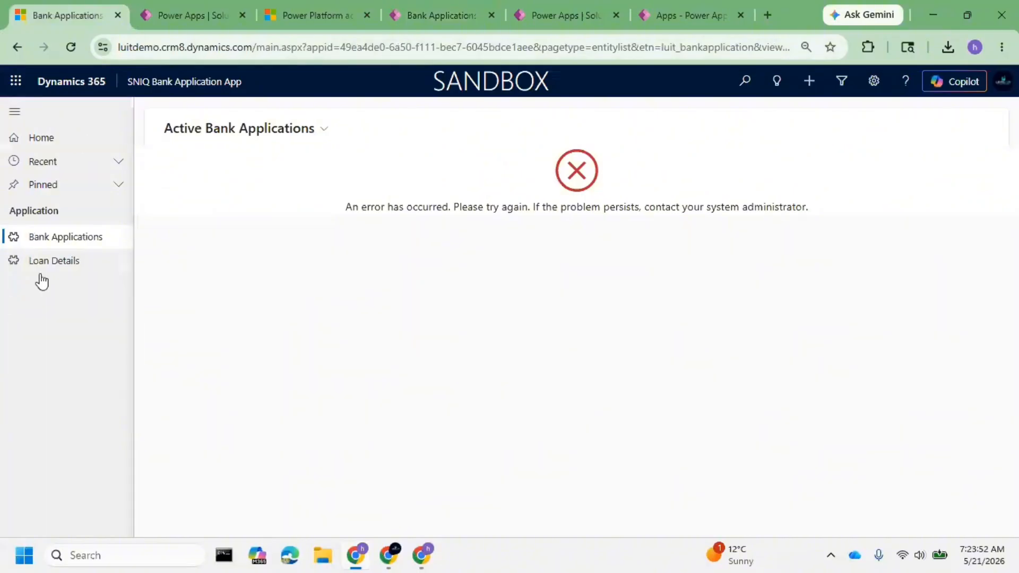
pyautogui.click(428, 14)
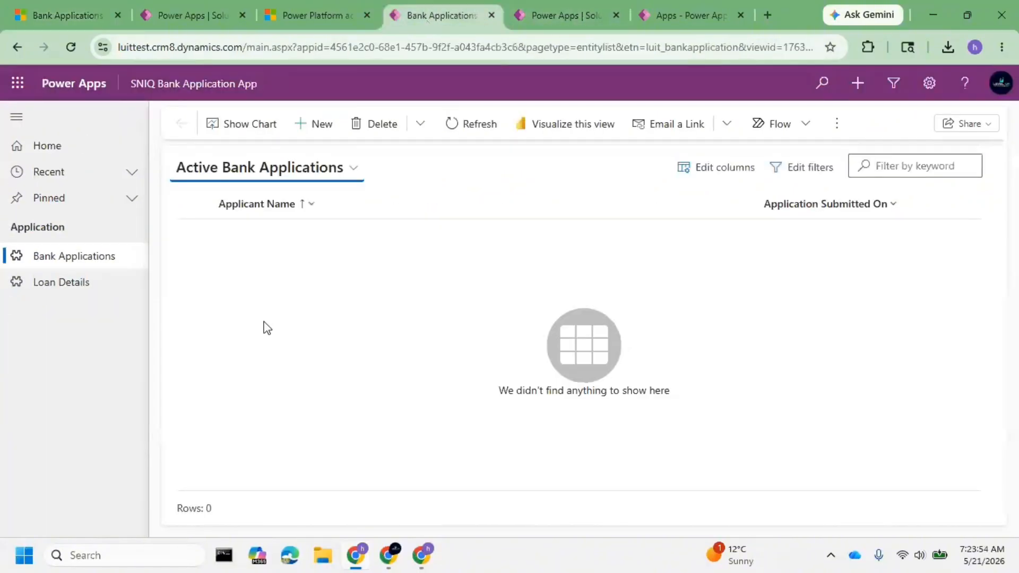
pyautogui.click(69, 15)
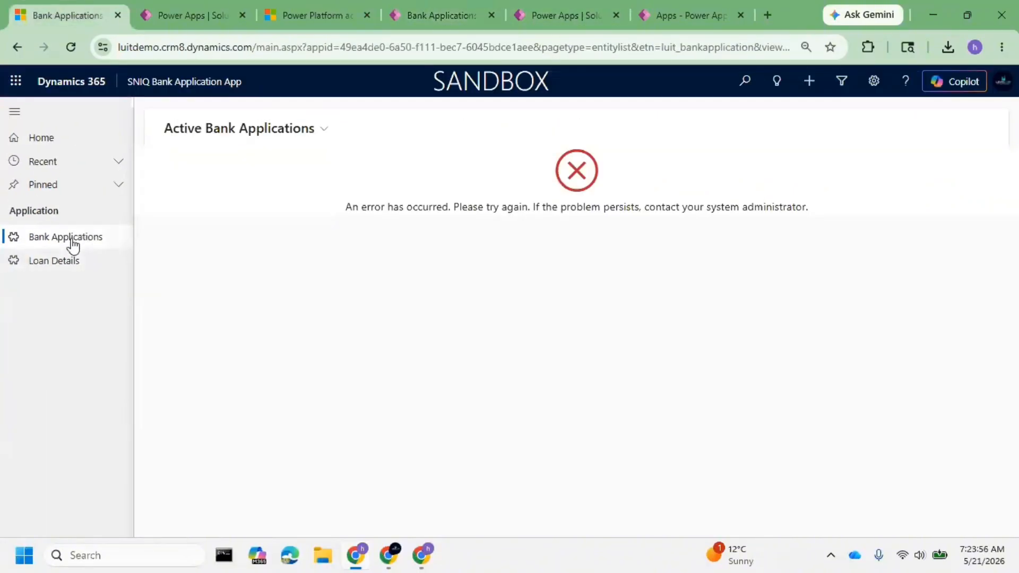
pyautogui.click(68, 47)
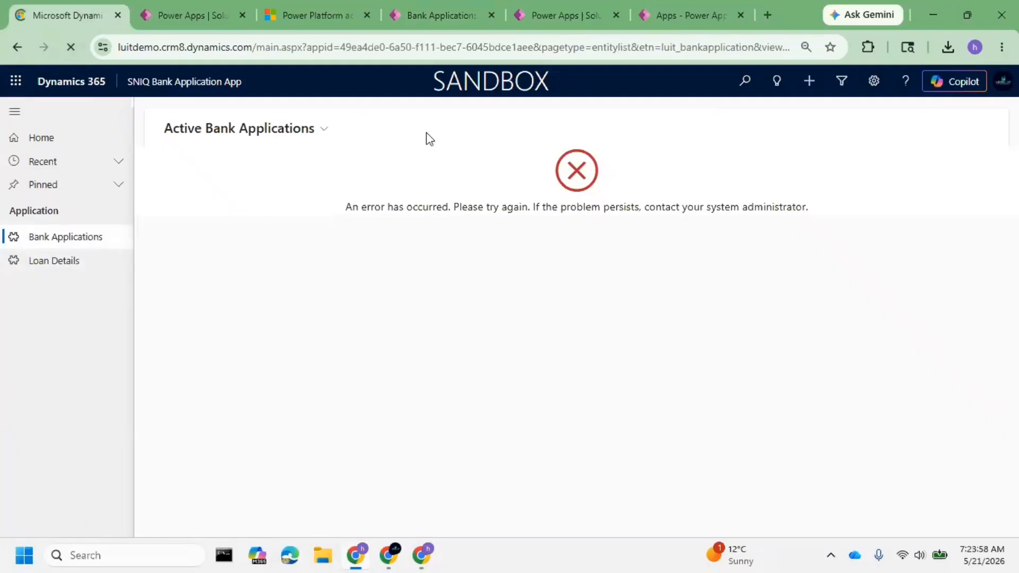
pyautogui.click(434, 18)
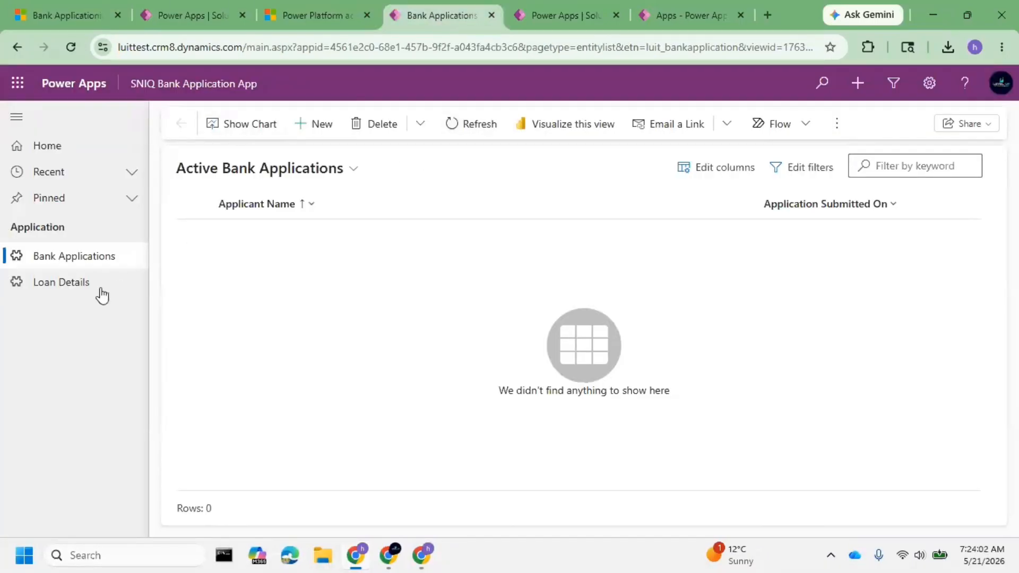
# Check the Loan Details and Bank Applications pages in the luittest app, and refresh the Active Bank Applications view.
pyautogui.click(39, 282)
pyautogui.click(64, 260)
pyautogui.click(63, 15)
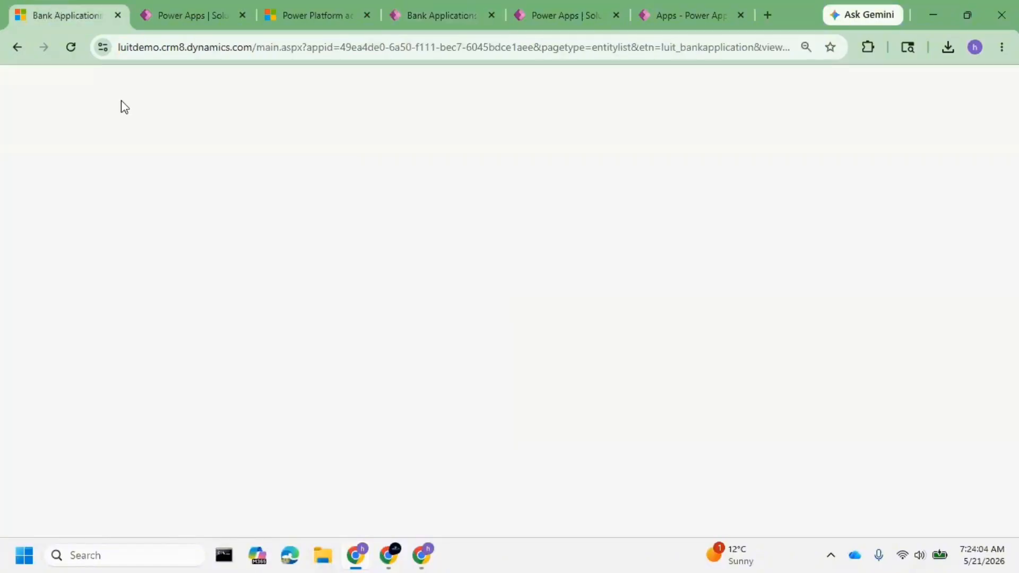
pyautogui.click(448, 16)
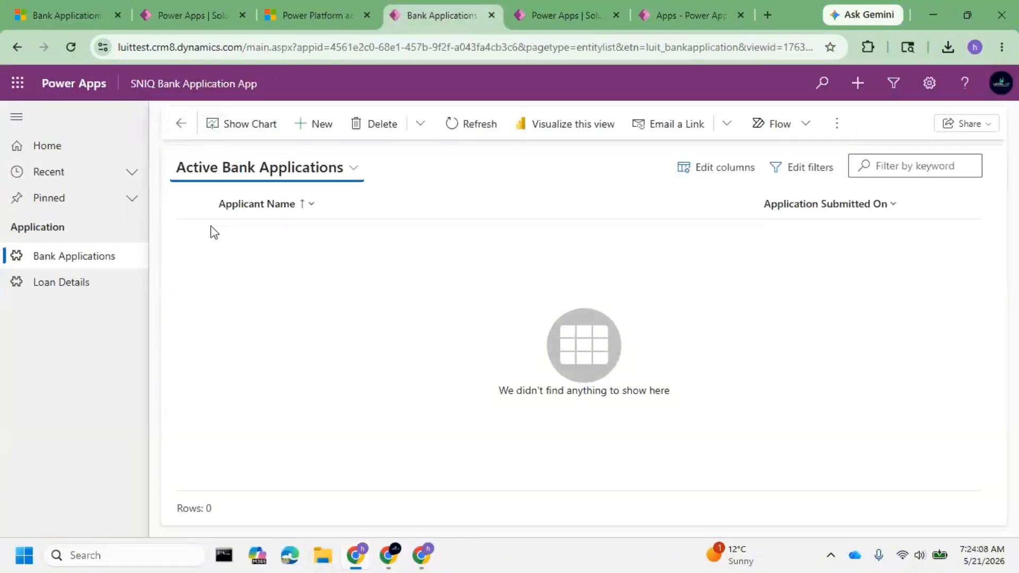
pyautogui.click(484, 127)
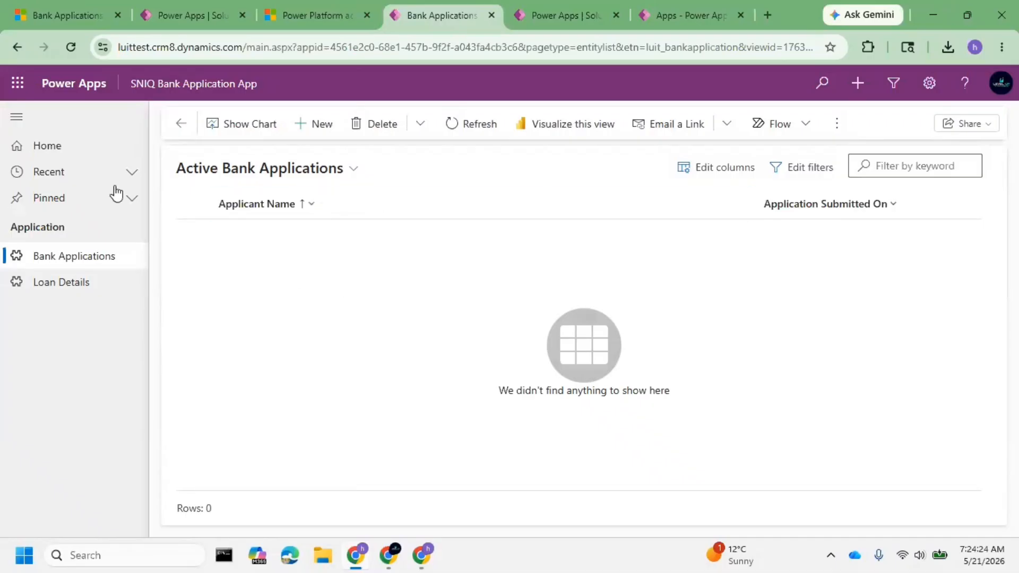
# Compare the Active Bank Applications records in the luitdemo app with those in luittest.
pyautogui.click(30, 16)
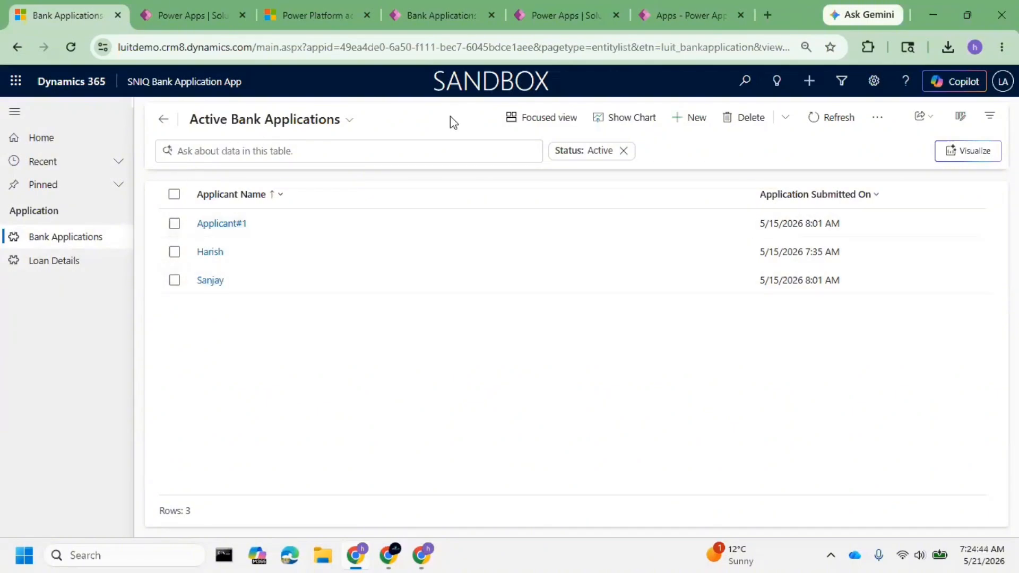
pyautogui.click(450, 2)
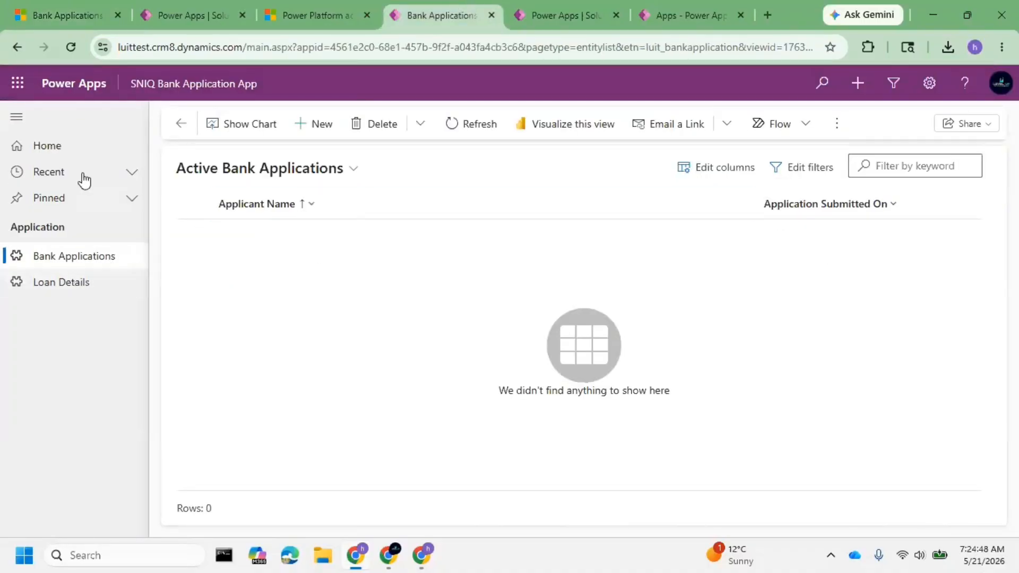
pyautogui.click(33, 2)
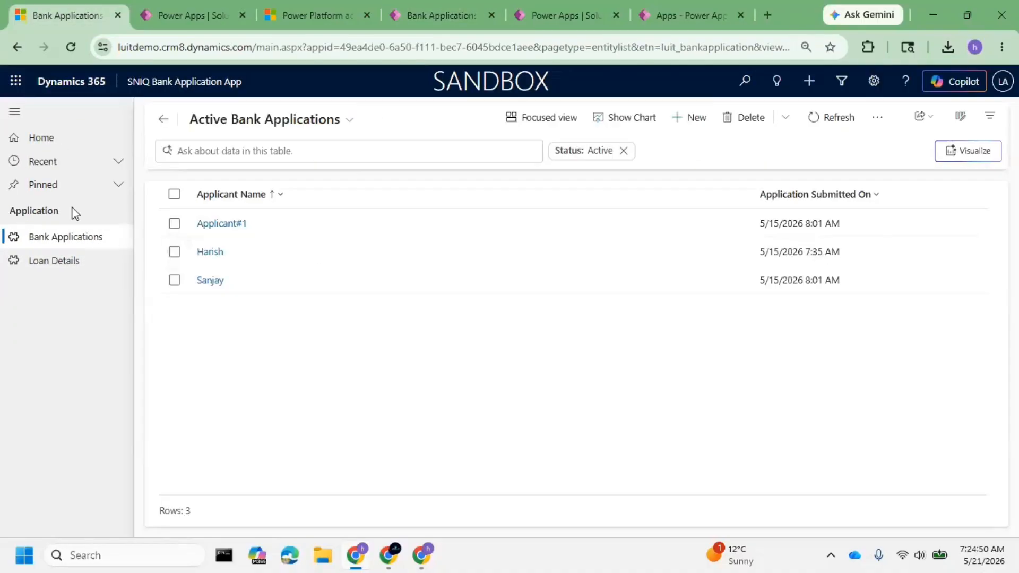
pyautogui.click(437, 2)
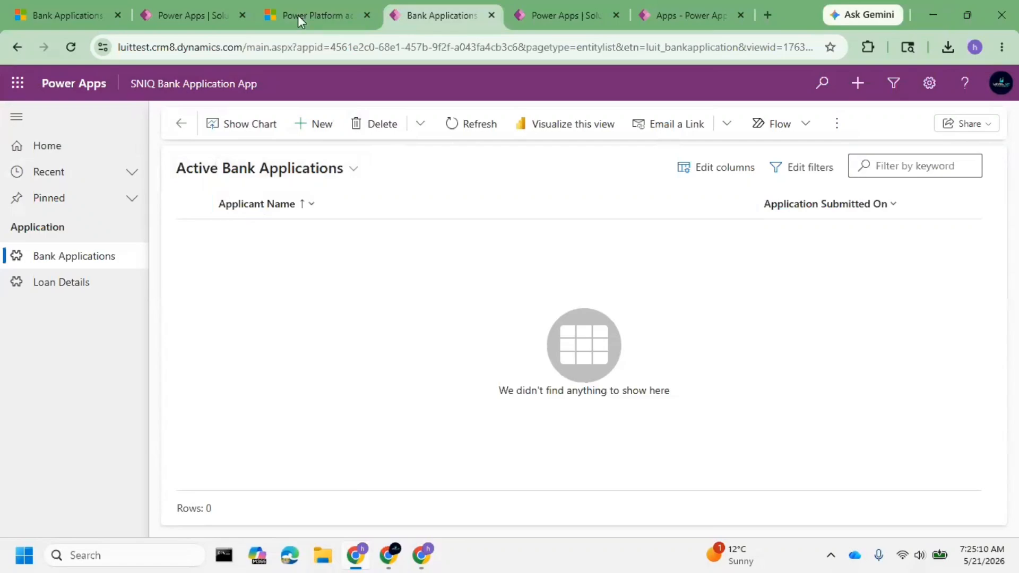
# View the Active Loan Details list in the luittest app, and return to the luitdemo solutions list.
pyautogui.click(67, 286)
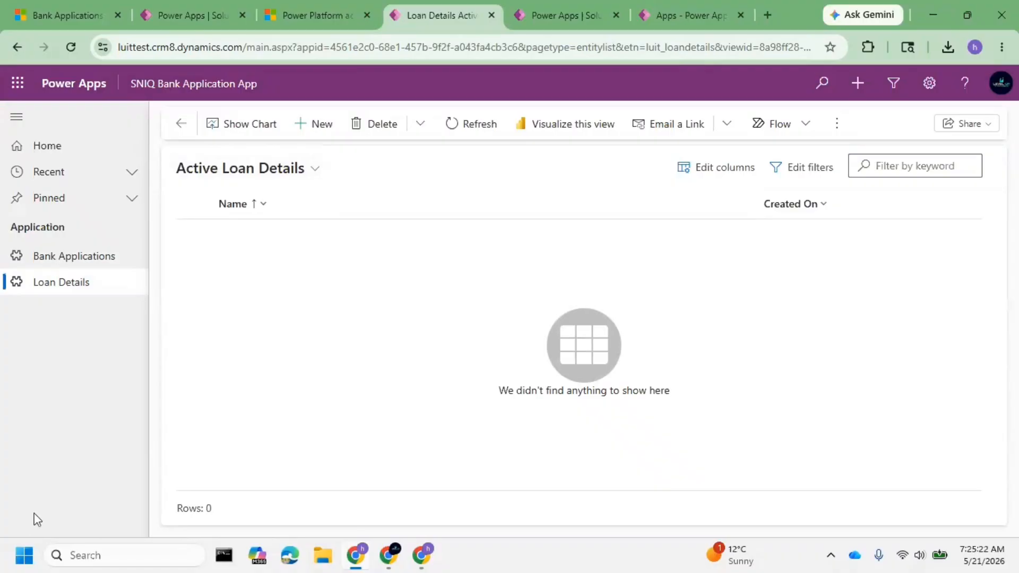
pyautogui.moveTo(5, 517); pyautogui.dragTo(136, 528)
pyautogui.click(180, 21)
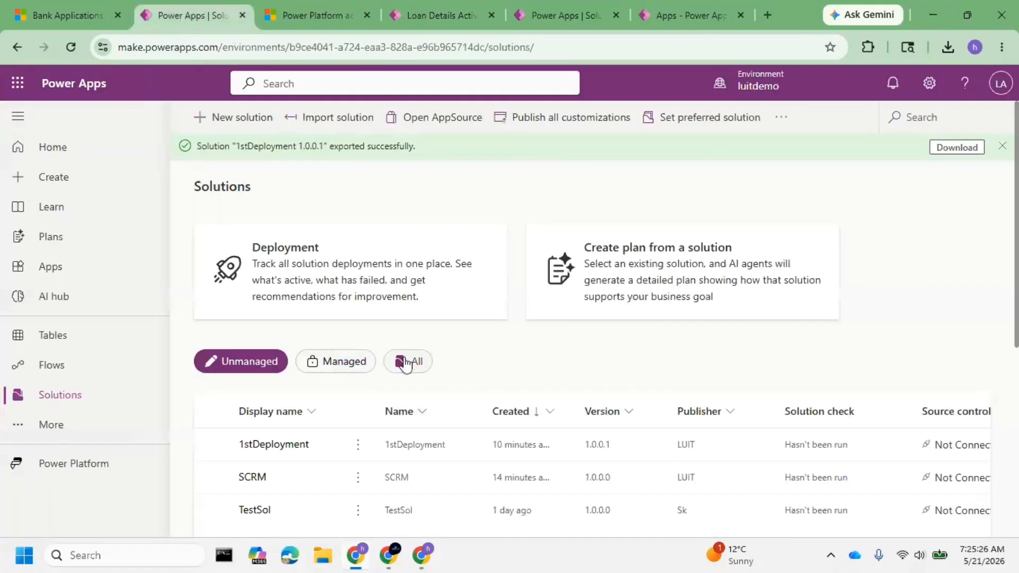
# Clone a patch of the 1stDeployment solution in luitdemo with display name Sitemap changes and version 1.0.1.1.
pyautogui.scroll(-1, 345, 441)
pyautogui.scroll(-3, 345, 440)
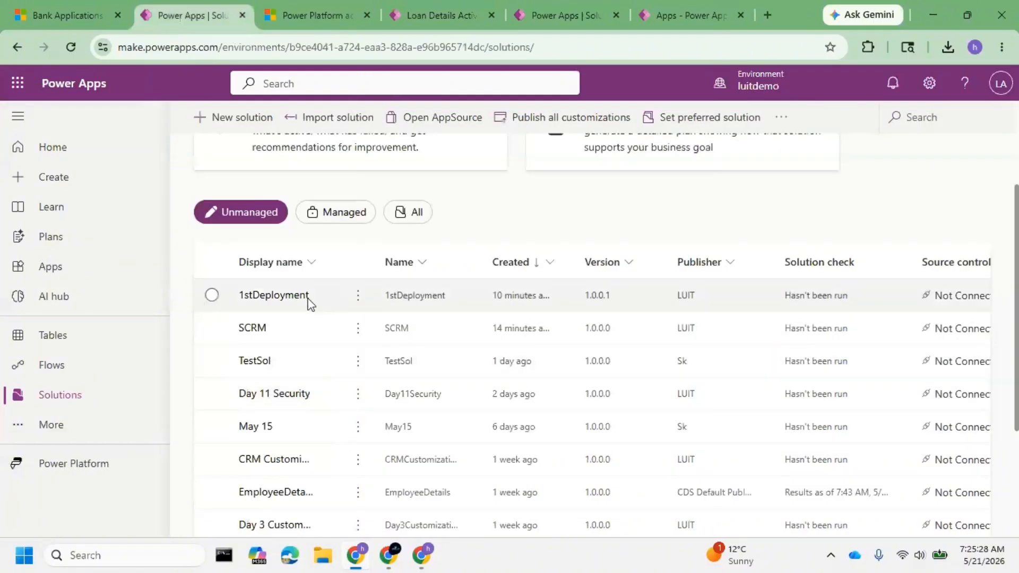
pyautogui.click(363, 304)
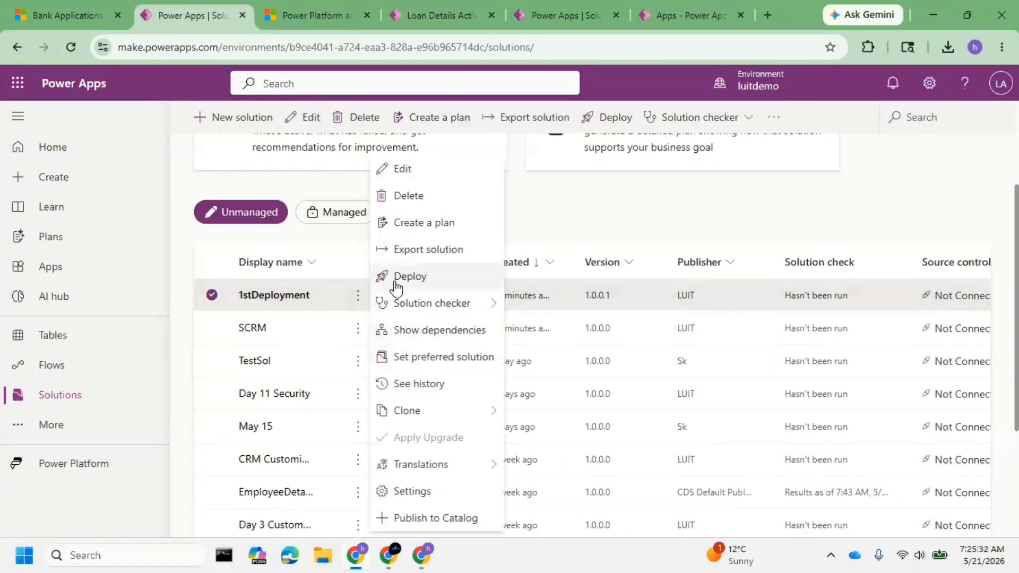
pyautogui.moveTo(414, 408)
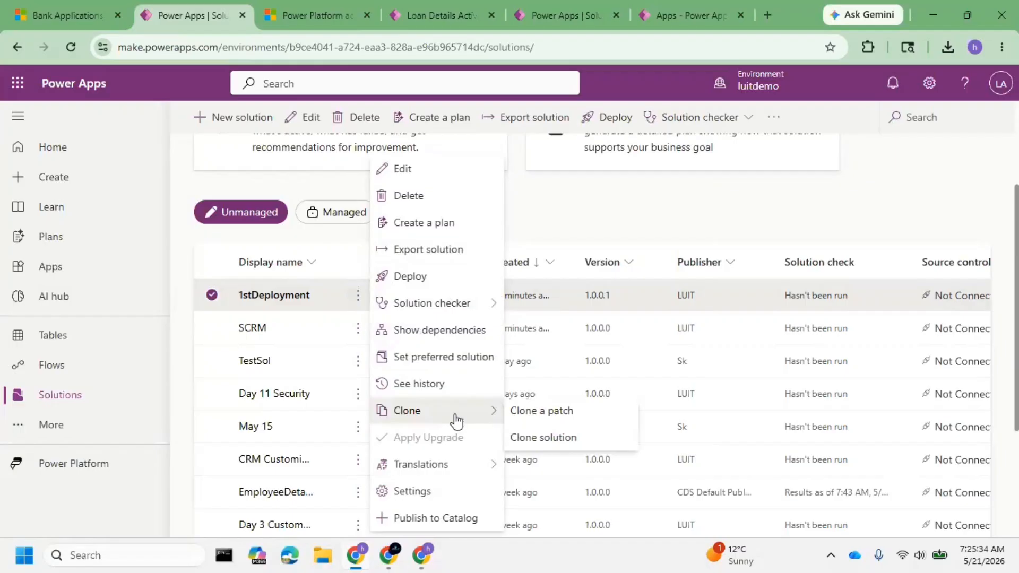
pyautogui.click(566, 417)
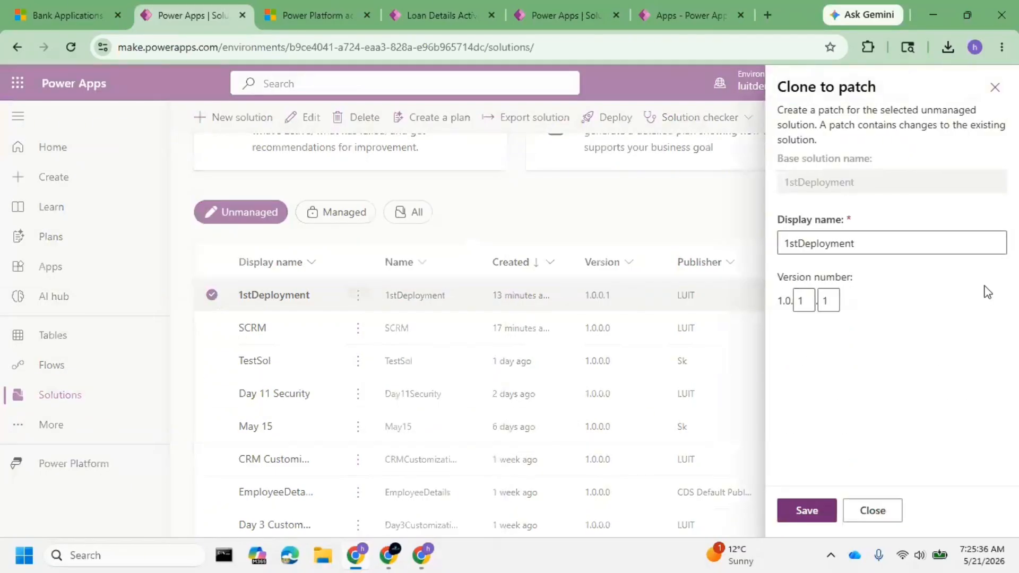
pyautogui.click(897, 248)
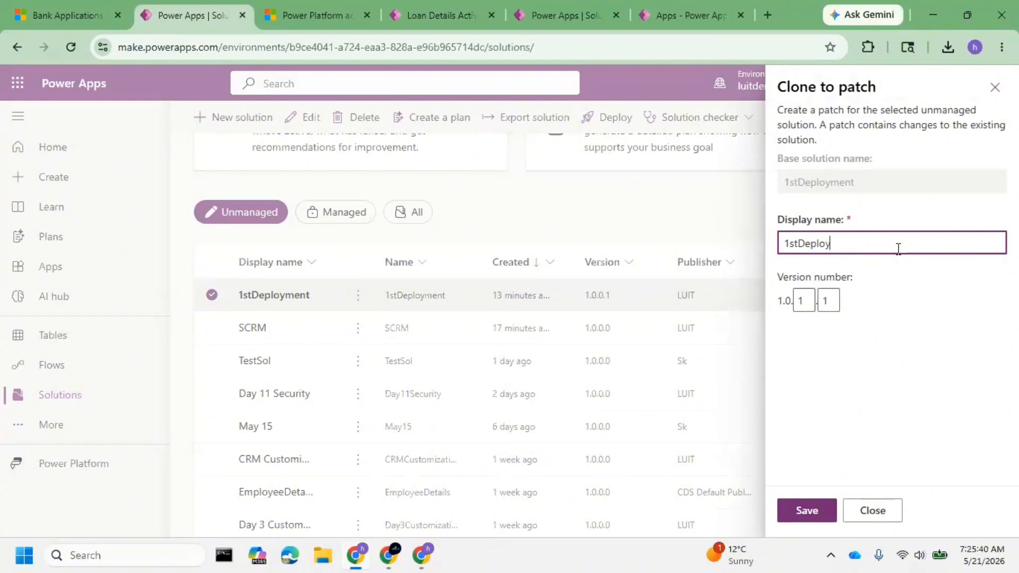
pyautogui.press('BackSpace')
pyautogui.press('BackSpace')
pyautogui.press('BackSpace')
pyautogui.press('BackSpace')
pyautogui.press('BackSpace')
pyautogui.press('BackSpace')
pyautogui.press('BackSpace')
pyautogui.press('BackSpace')
pyautogui.press('BackSpace')
pyautogui.write('Sub')
pyautogui.write('emap changes')
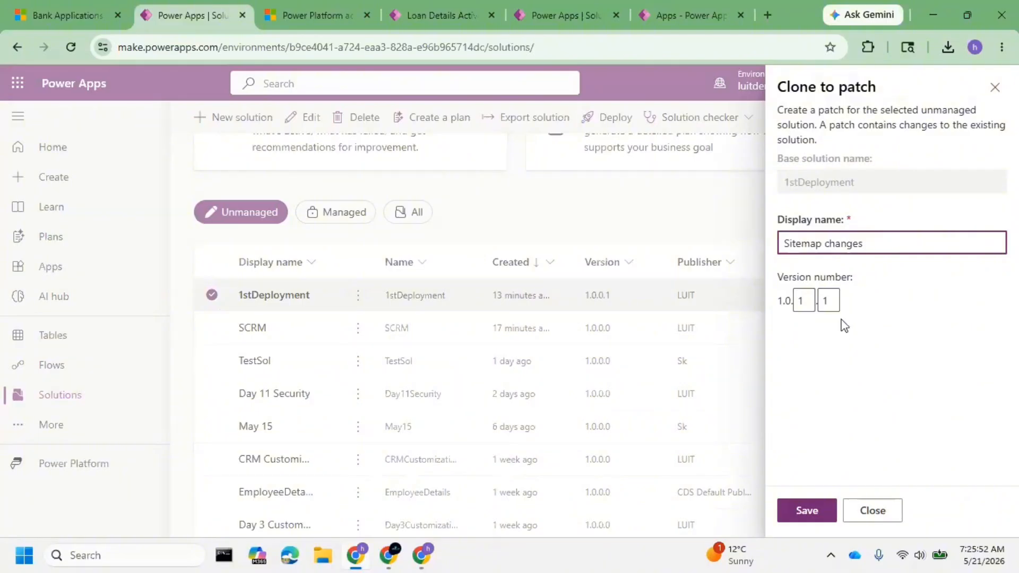
pyautogui.click(808, 304)
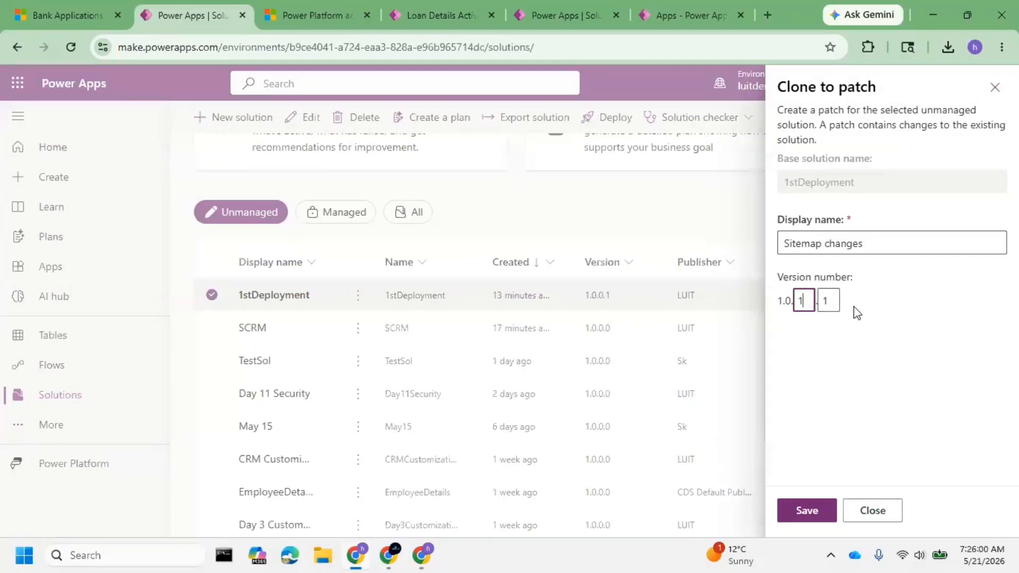
pyautogui.click(807, 511)
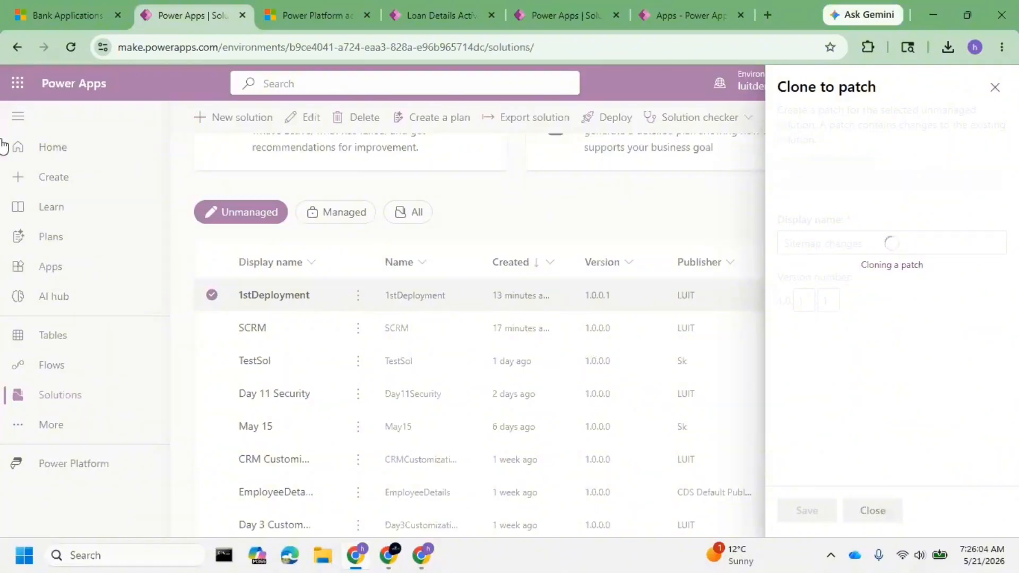
# Glance at the luitdemo Bank Applications page, and open the objects list of the Sitemap changes patch.
pyautogui.click(62, 12)
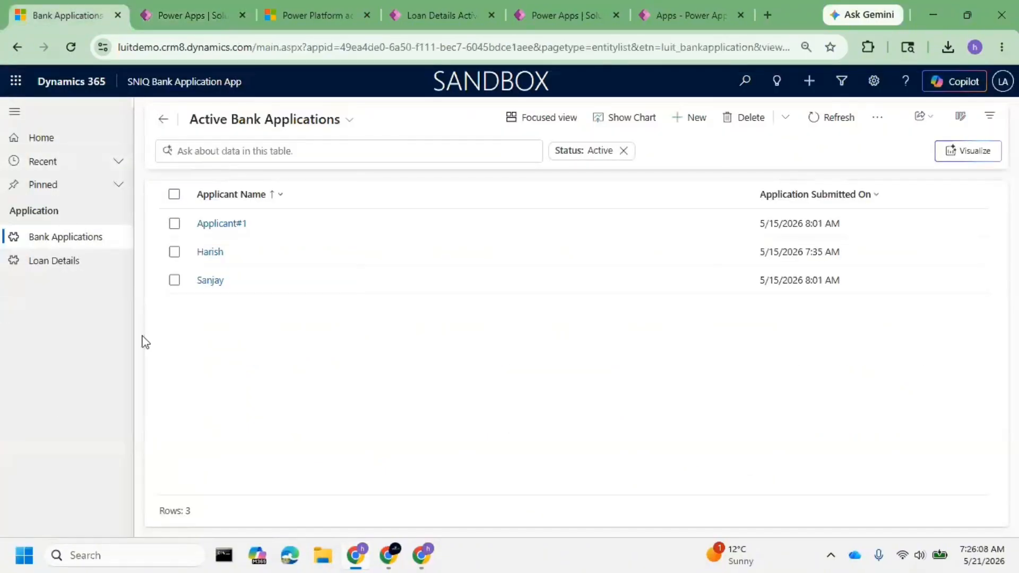
pyautogui.click(176, 3)
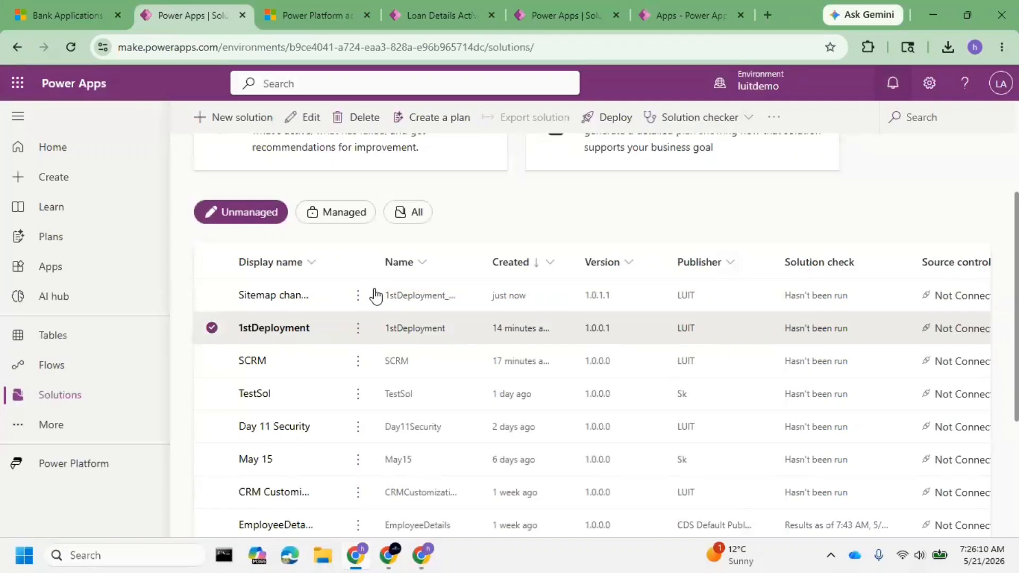
pyautogui.click(269, 295)
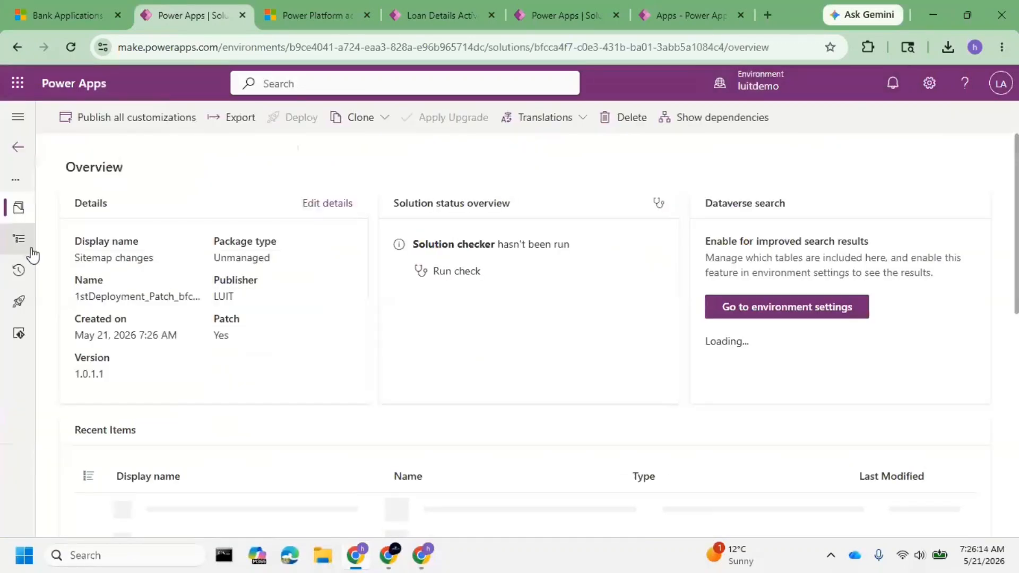
pyautogui.click(23, 250)
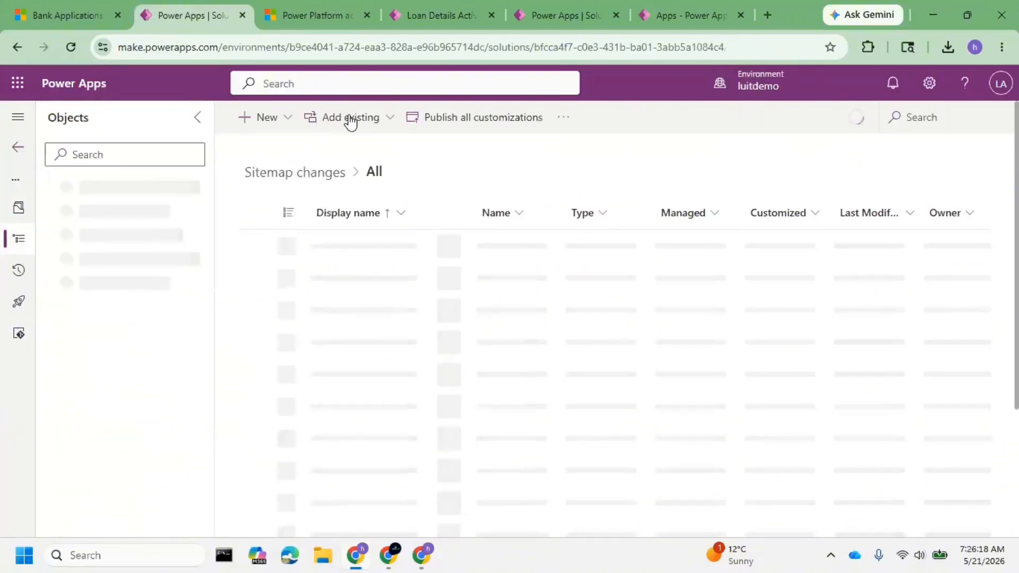
# Add the existing SNIQ Bank Application App site map to the Sitemap changes patch, searching for sniq.
pyautogui.click(350, 119)
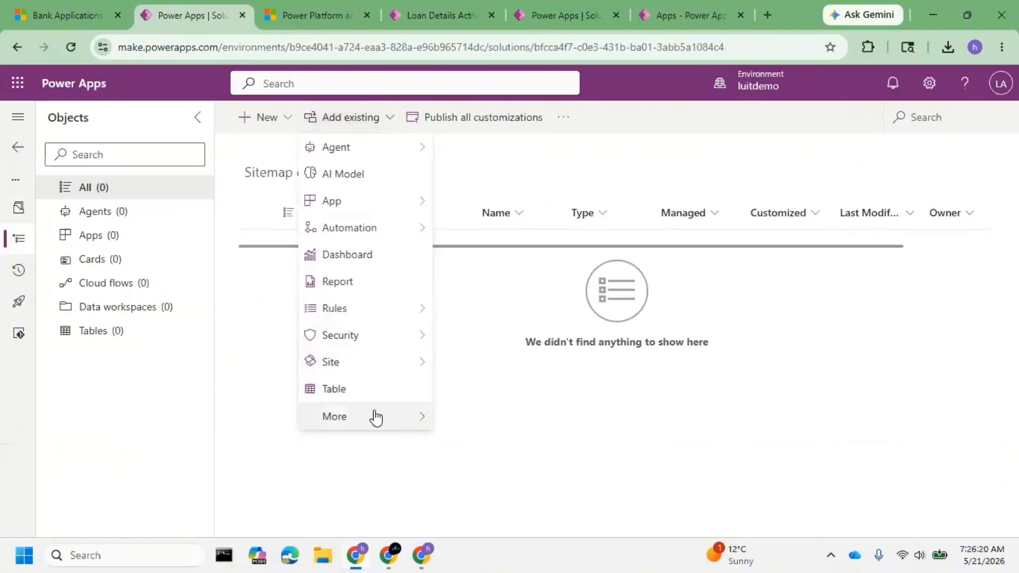
pyautogui.moveTo(376, 418)
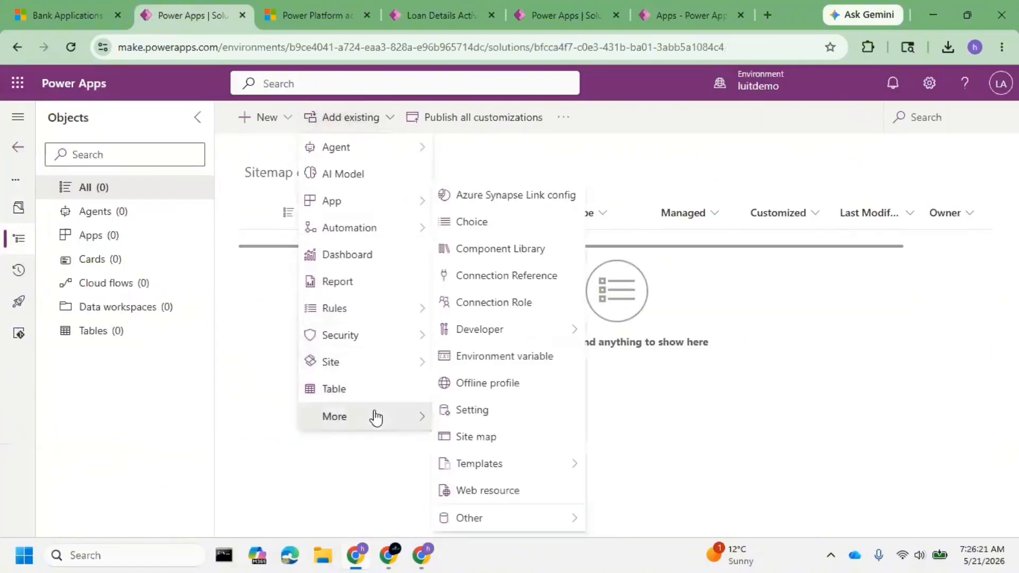
pyautogui.click(491, 447)
pyautogui.click(940, 163)
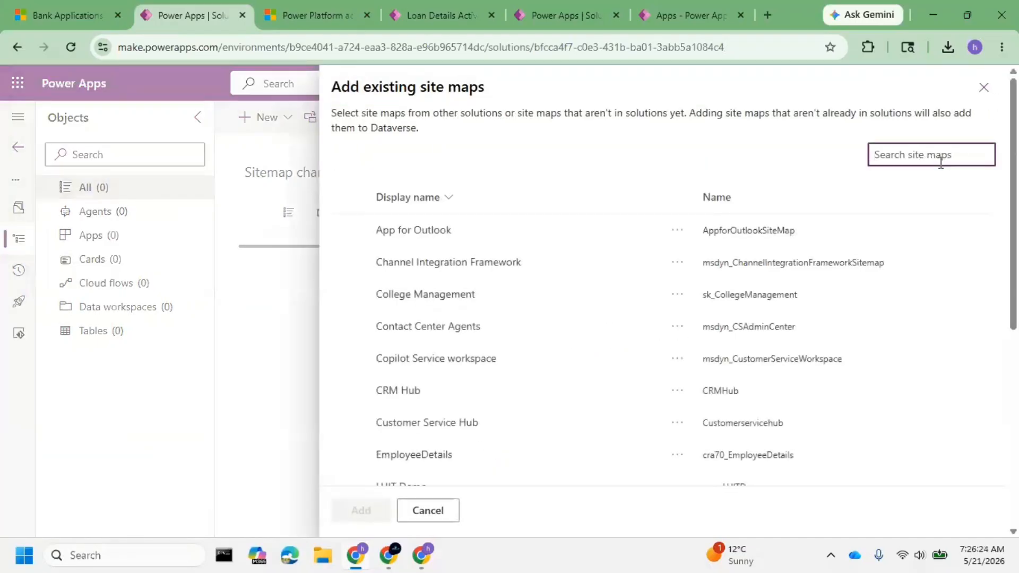
pyautogui.write('sniq')
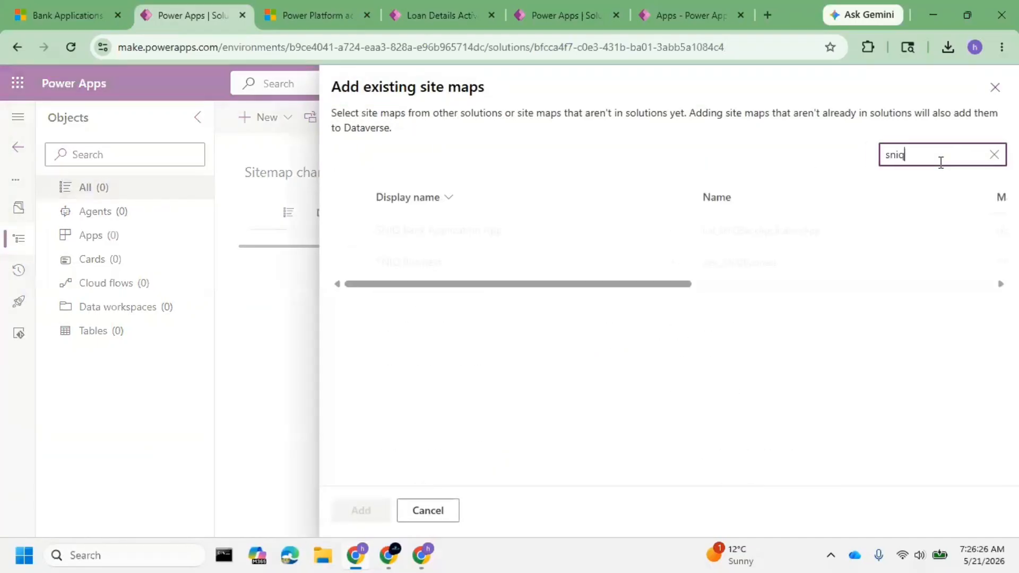
pyautogui.click(578, 244)
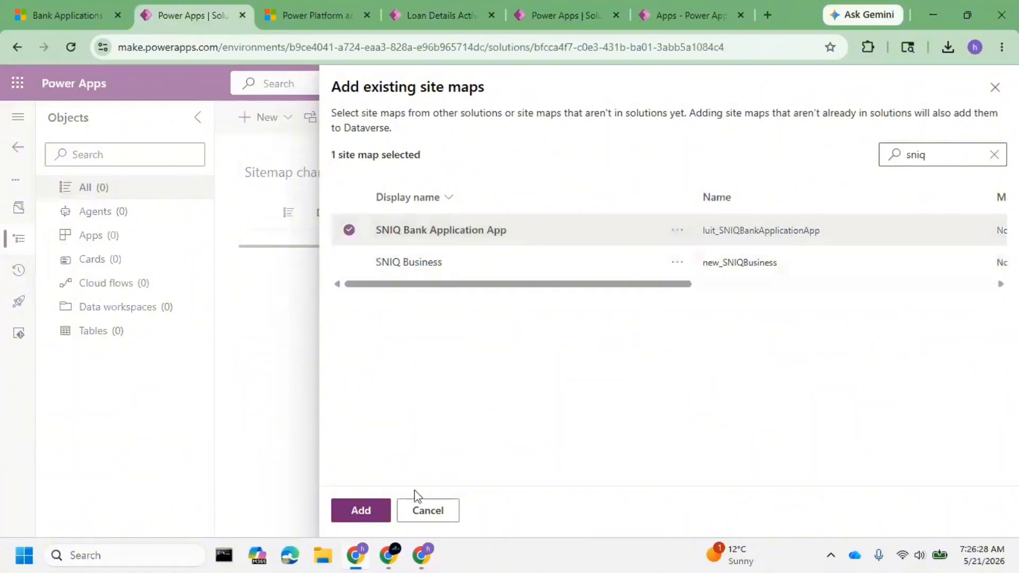
pyautogui.click(360, 515)
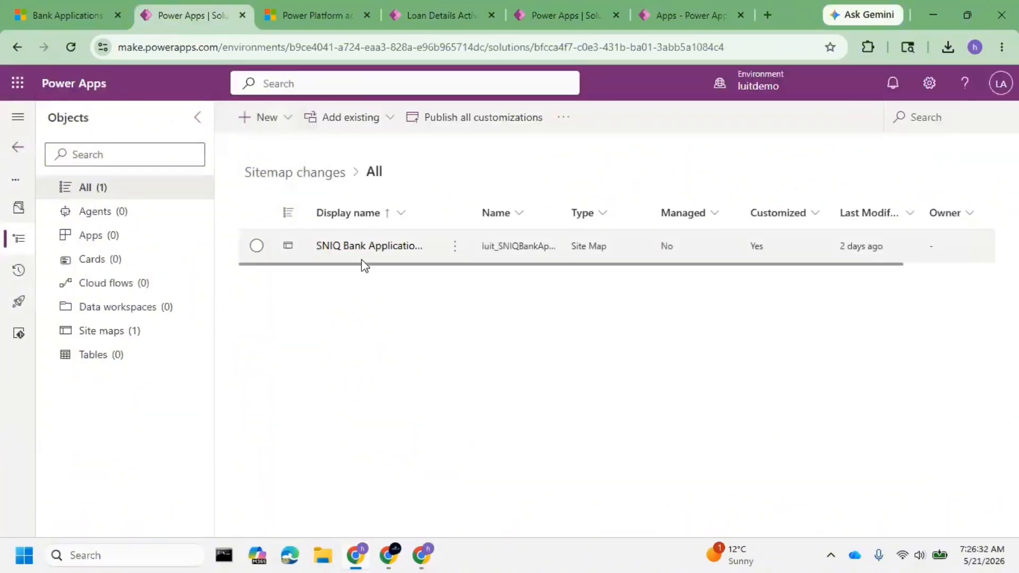
# Check the luitdemo app's navigation, and open the patch's SNIQ Bank Application App site map for editing.
pyautogui.click(66, 15)
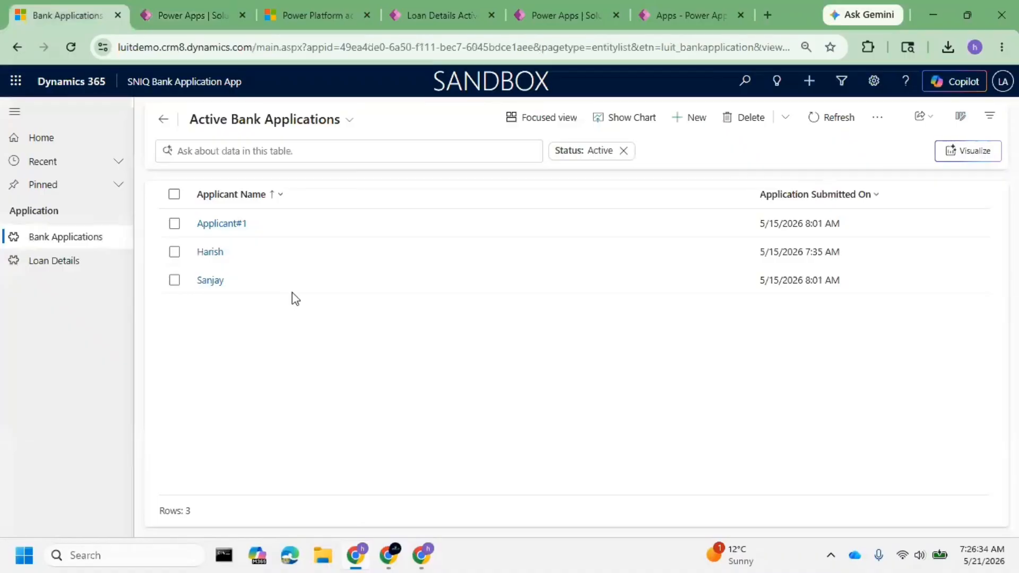
pyautogui.click(192, 15)
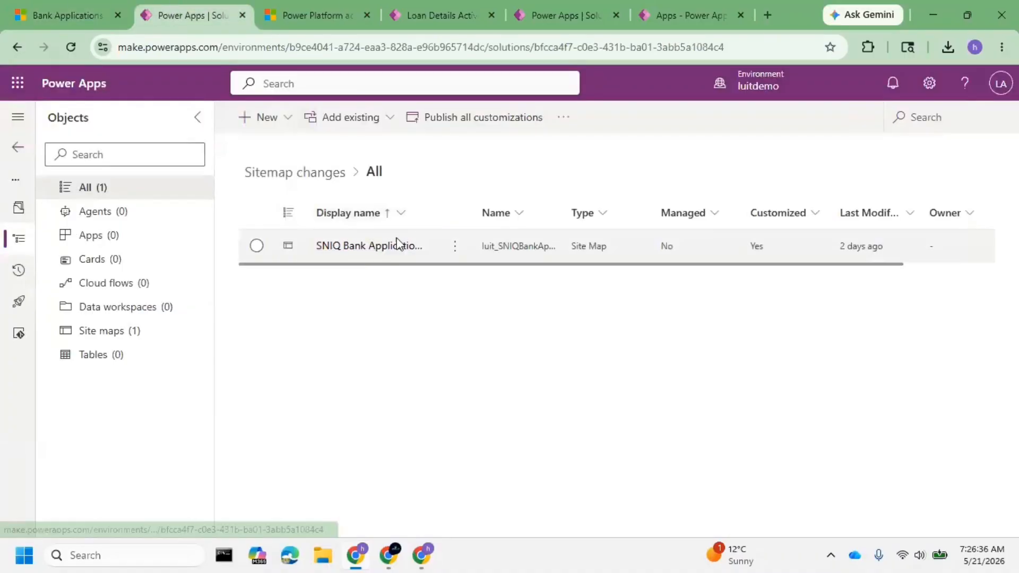
pyautogui.click(378, 248)
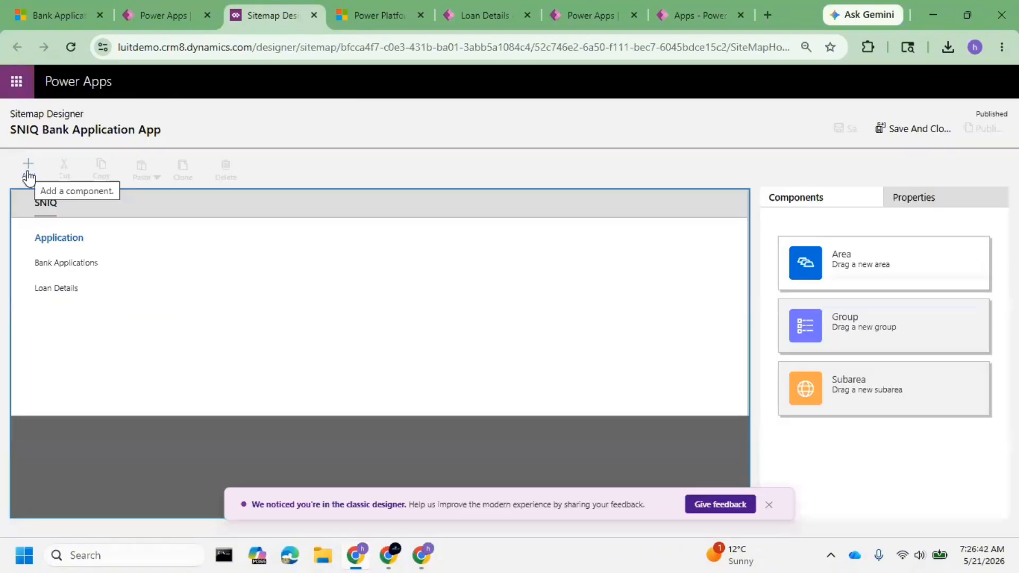
# Add a new area titled Admin to the SNIQ Bank Application App site map.
pyautogui.click(28, 170)
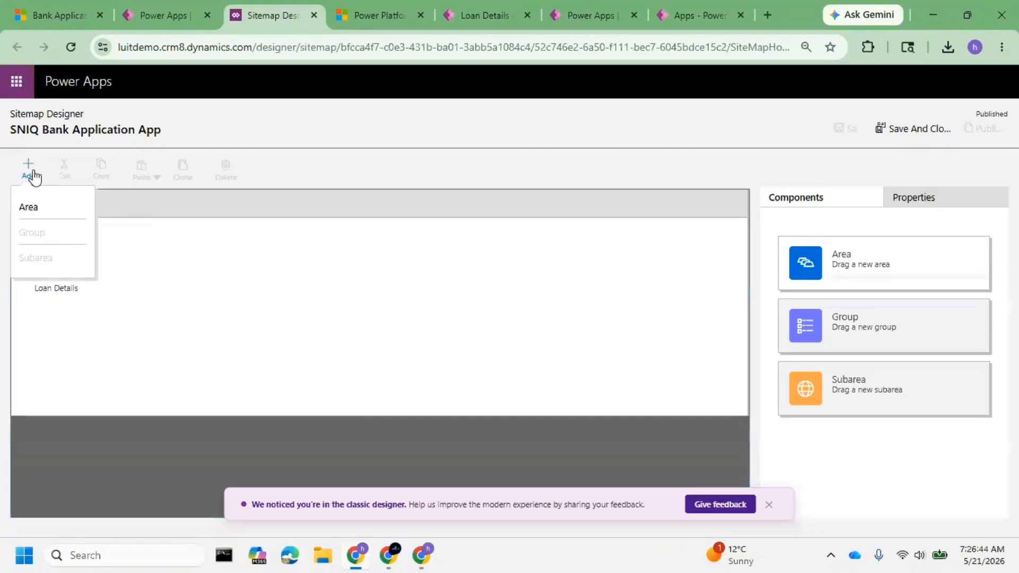
pyautogui.click(47, 211)
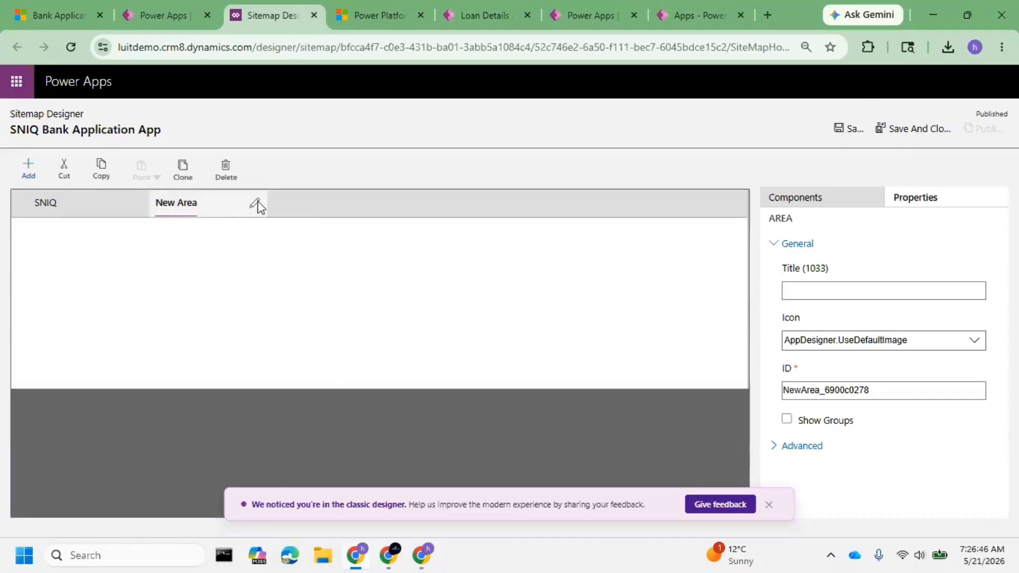
pyautogui.click(256, 205)
pyautogui.press('BackSpace')
pyautogui.press('BackSpace')
pyautogui.press('BackSpace')
pyautogui.press('BackSpace')
pyautogui.press('BackSpace')
pyautogui.press('BackSpace')
pyautogui.press('BackSpace')
pyautogui.press('BackSpace')
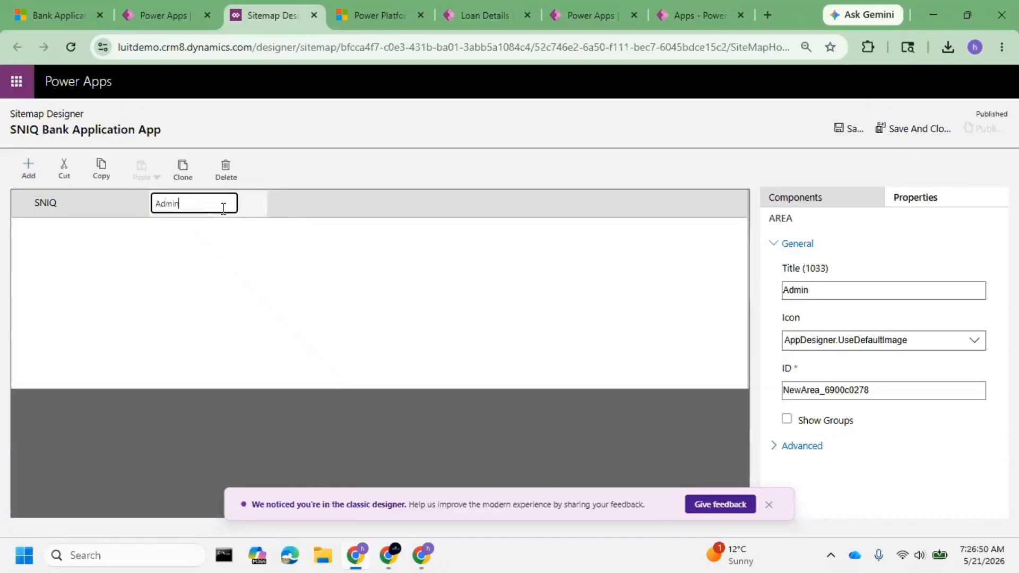
pyautogui.click(185, 279)
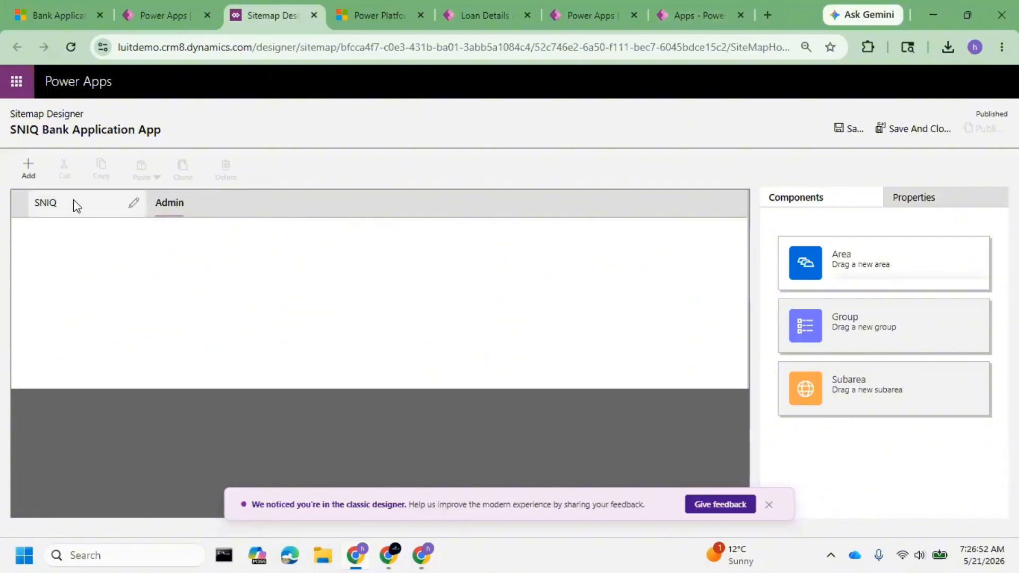
pyautogui.click(30, 170)
pyautogui.click(55, 219)
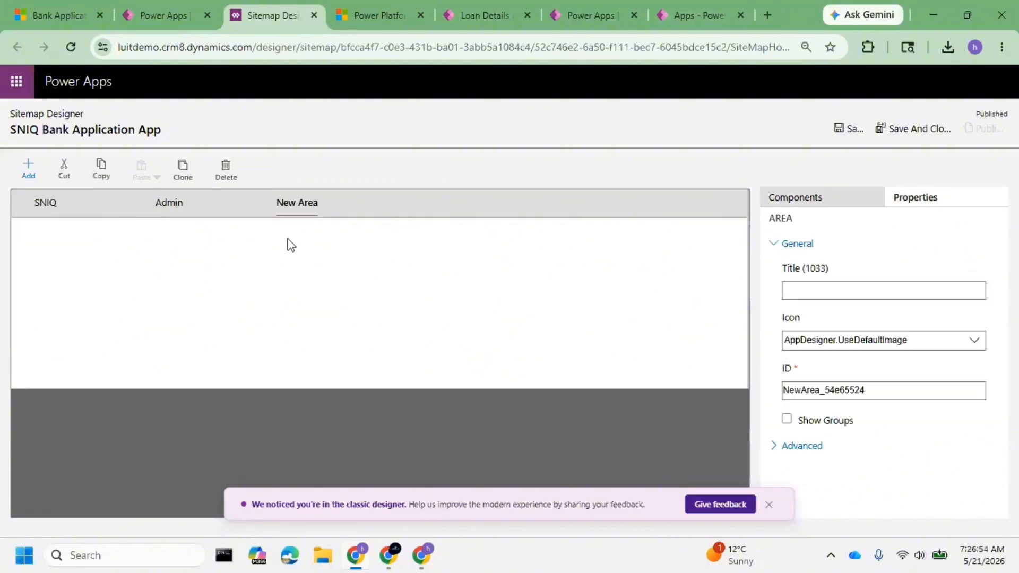
pyautogui.click(226, 171)
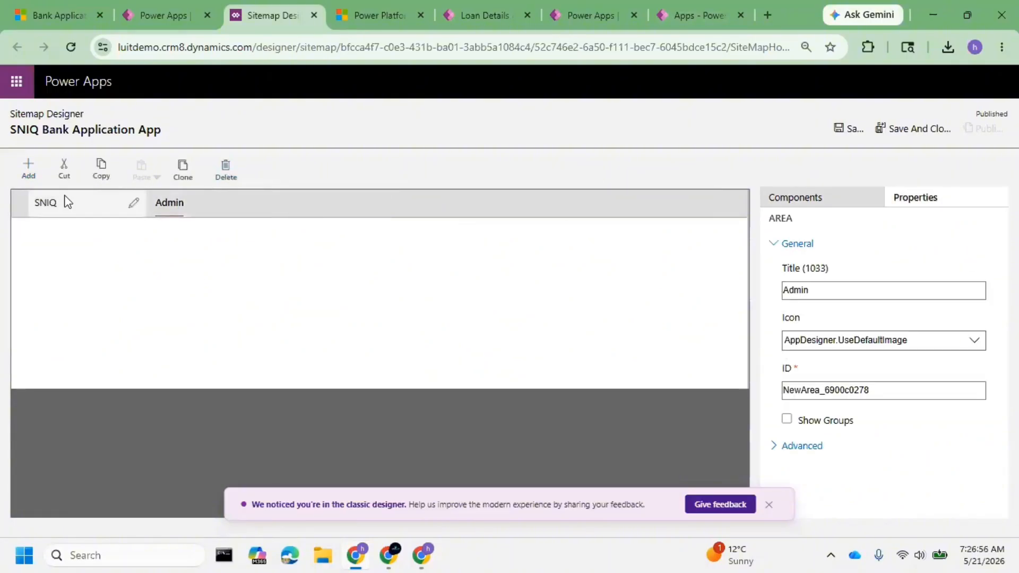
# Add a group titled Setup to the Admin area of the site map.
pyautogui.click(30, 171)
pyautogui.click(46, 230)
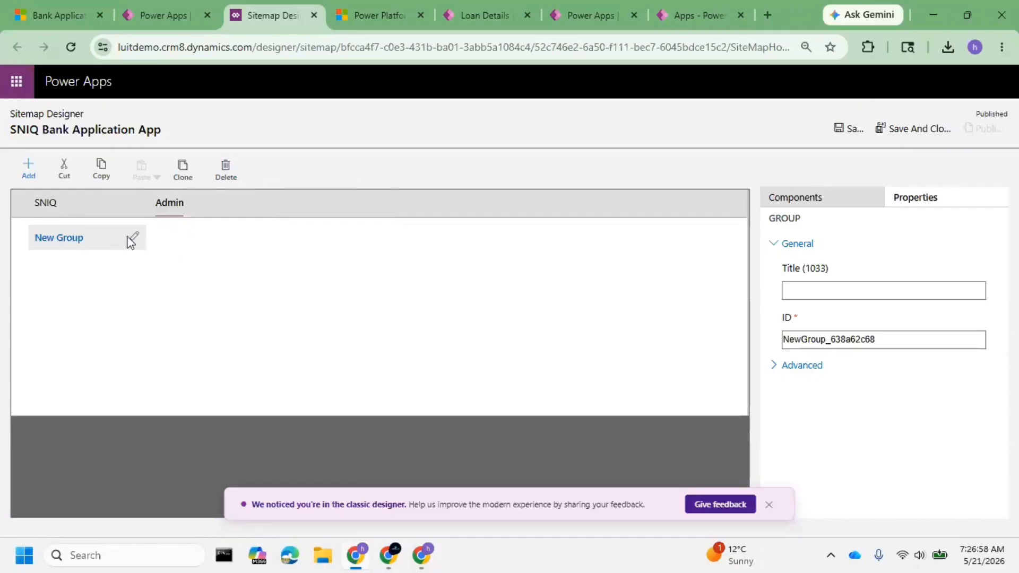
pyautogui.click(132, 239)
pyautogui.tripleClick(99, 237)
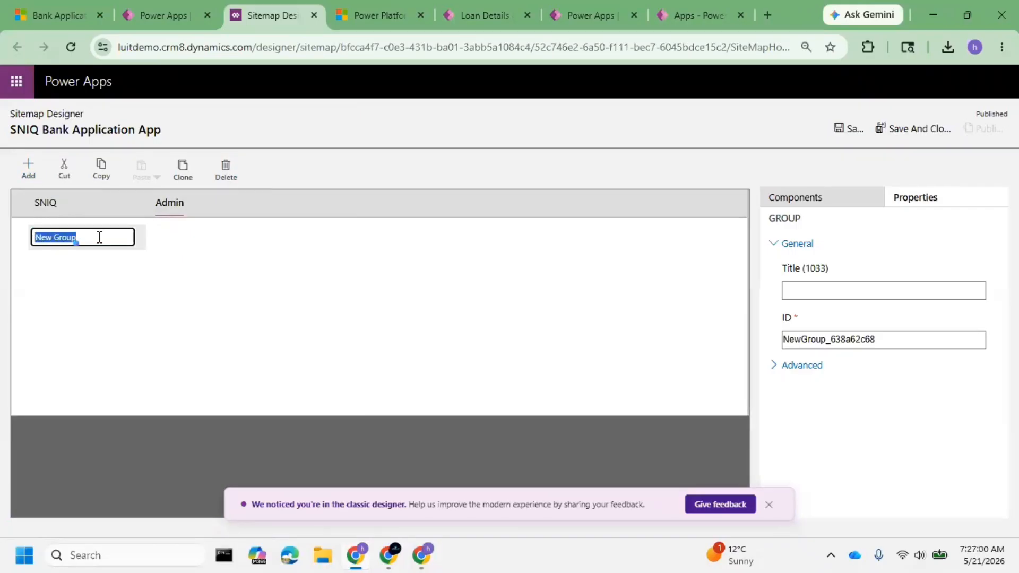
pyautogui.write('C')
pyautogui.press('BackSpace')
pyautogui.write('s')
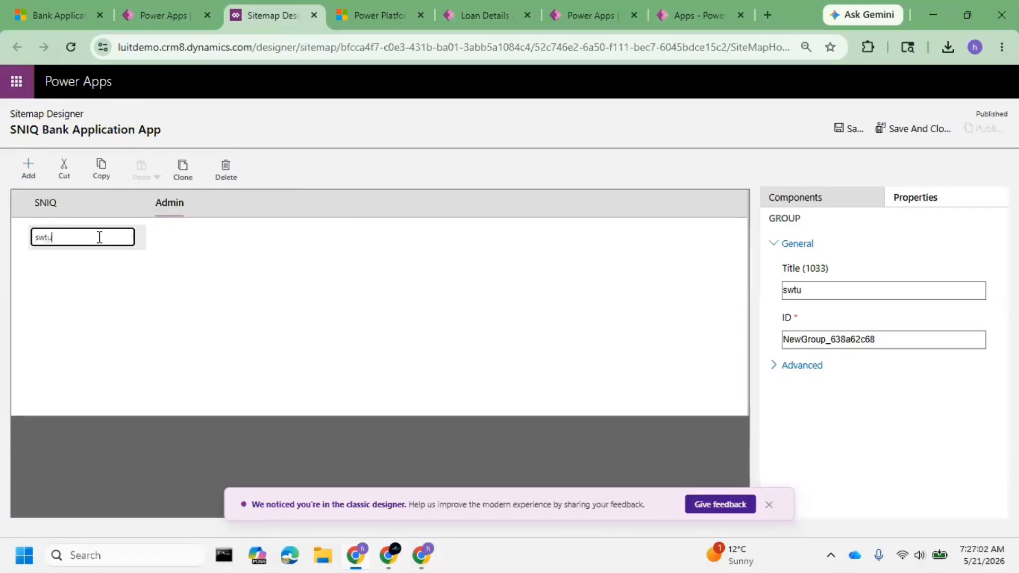
pyautogui.write('wtu')
pyautogui.press('BackSpace')
pyautogui.press('BackSpace')
pyautogui.press('BackSpace')
pyautogui.press('BackSpace')
pyautogui.write('Setup')
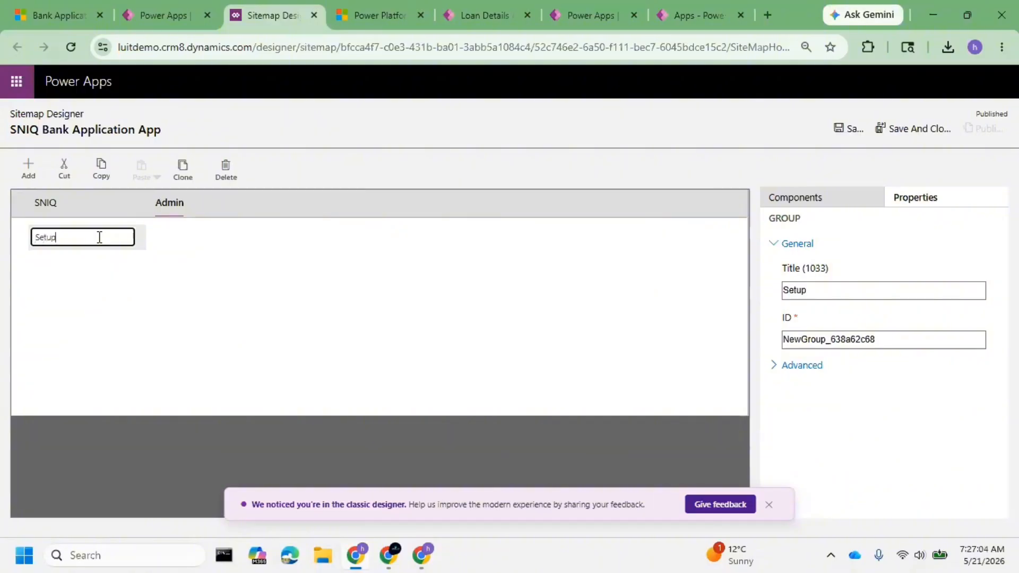
pyautogui.click(182, 313)
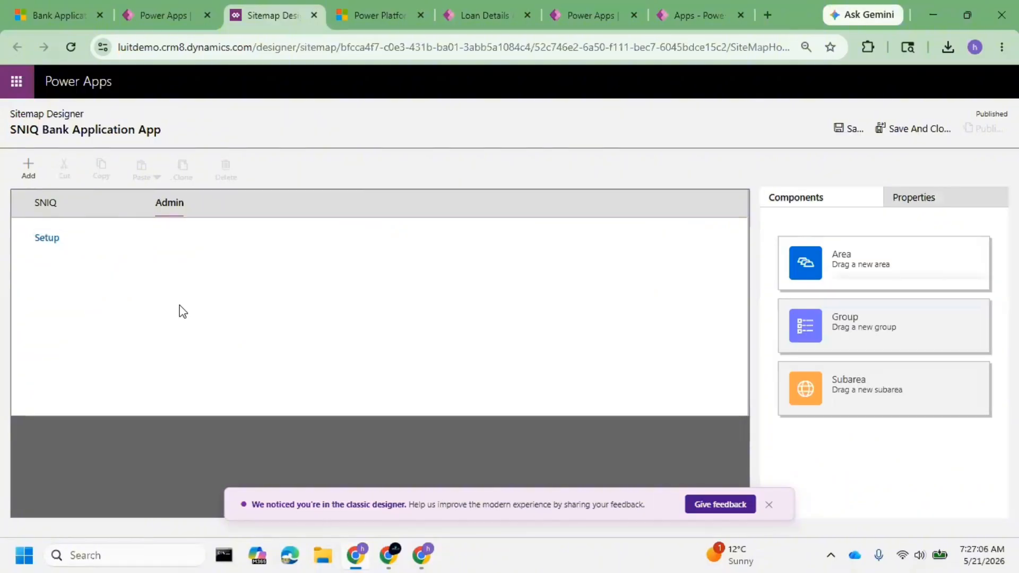
# Add a subarea to the Setup group with type URL and the address sniqtech.com.
pyautogui.click(50, 242)
pyautogui.click(30, 169)
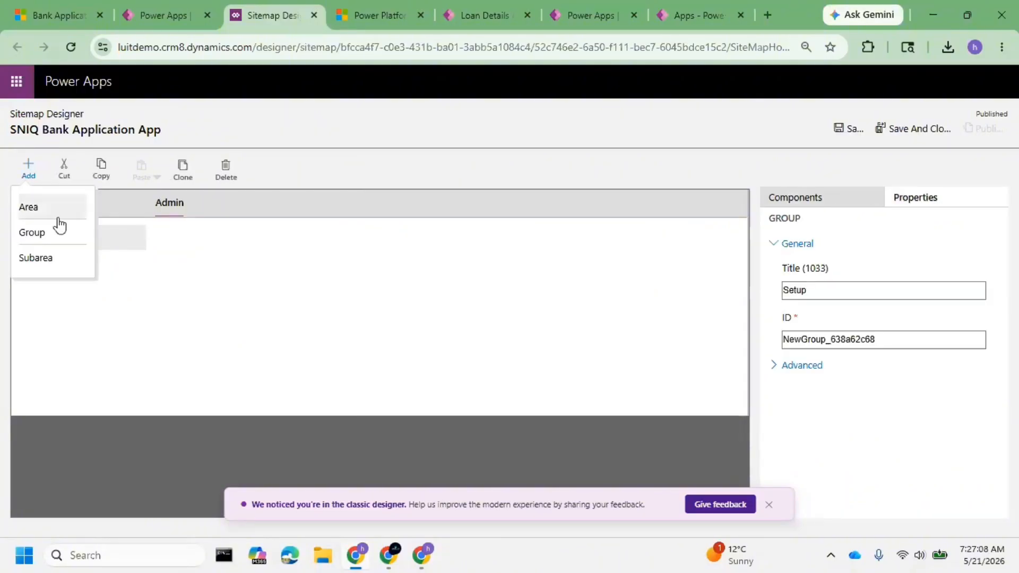
pyautogui.click(37, 259)
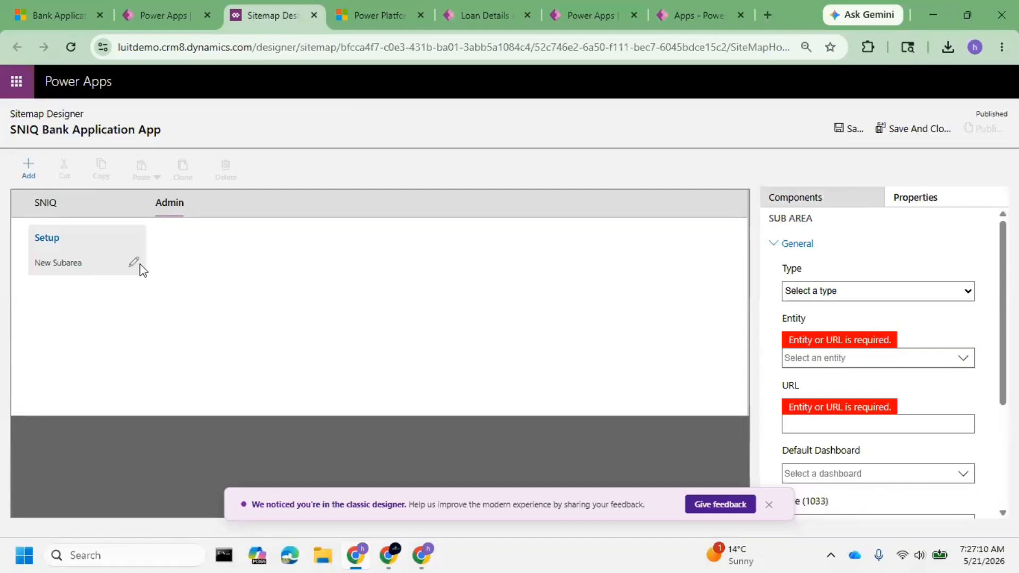
pyautogui.click(135, 263)
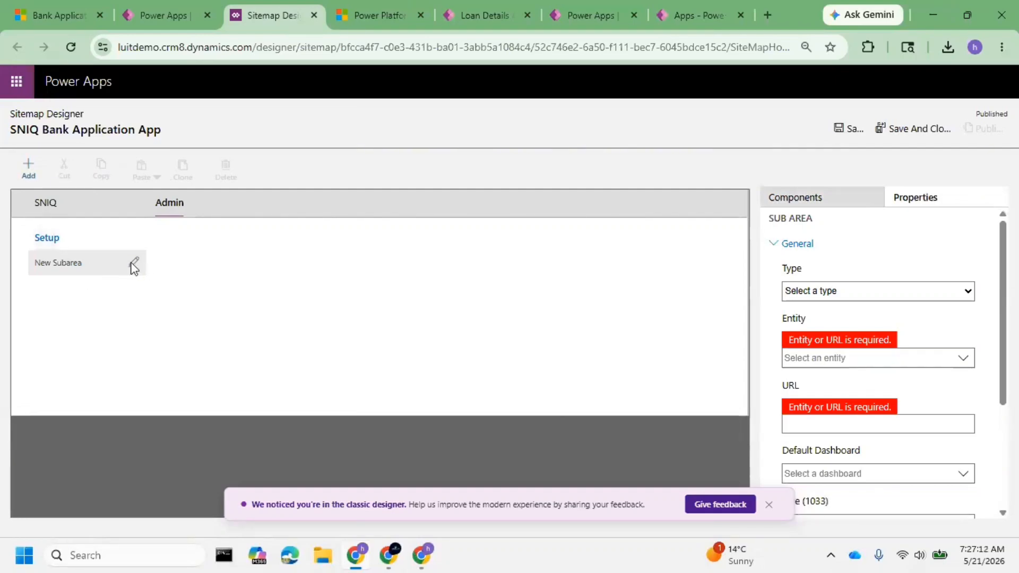
pyautogui.click(873, 293)
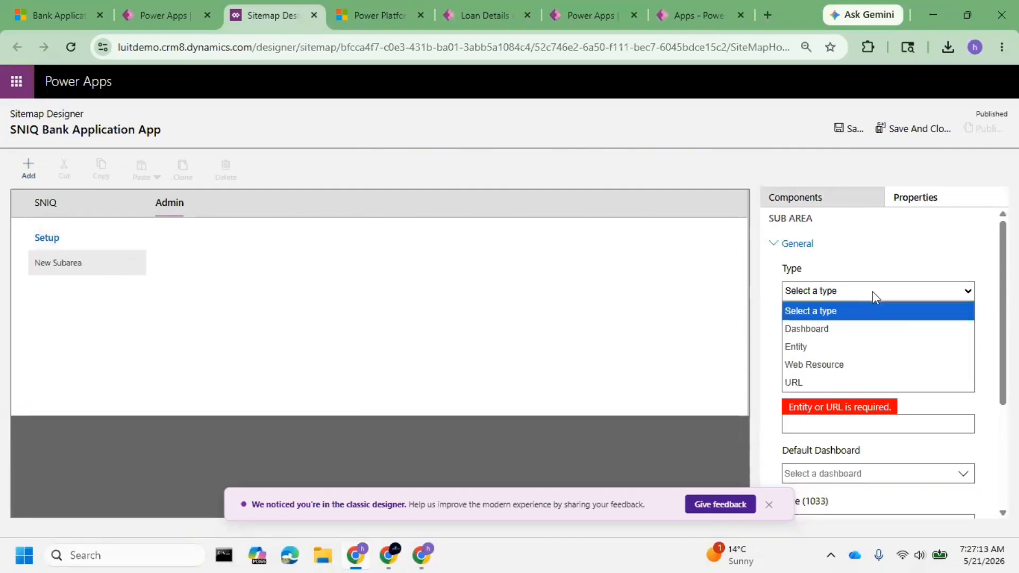
pyautogui.click(831, 379)
pyautogui.click(826, 409)
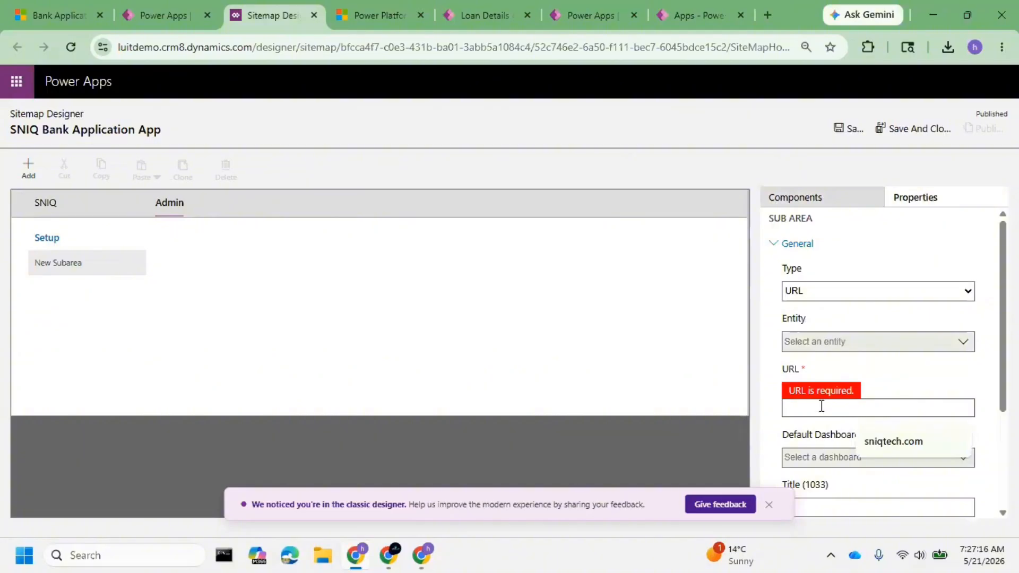
pyautogui.click(884, 441)
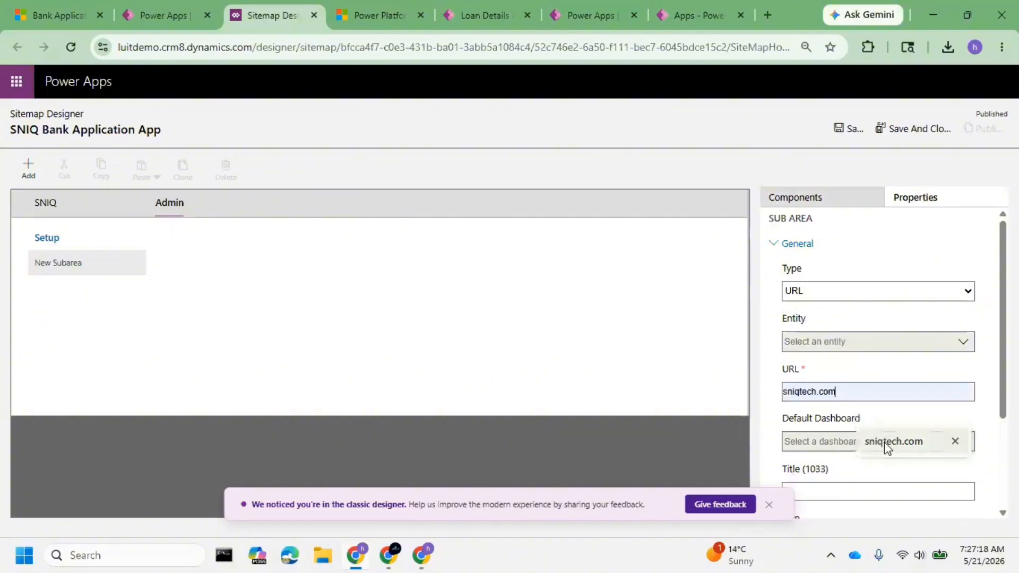
# Save and publish the SNIQ Bank Application App site map.
pyautogui.click(769, 505)
pyautogui.click(853, 129)
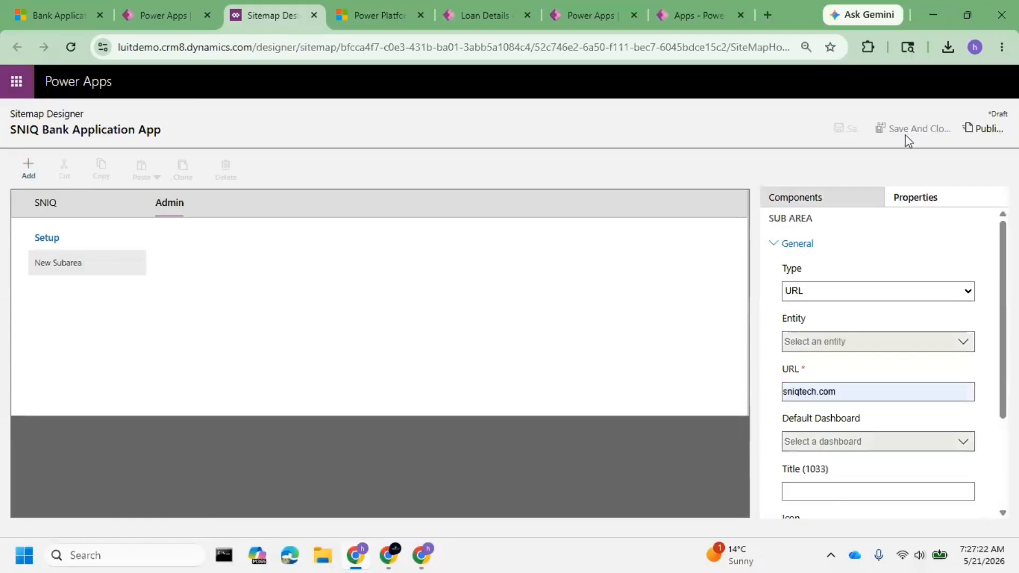
pyautogui.click(984, 129)
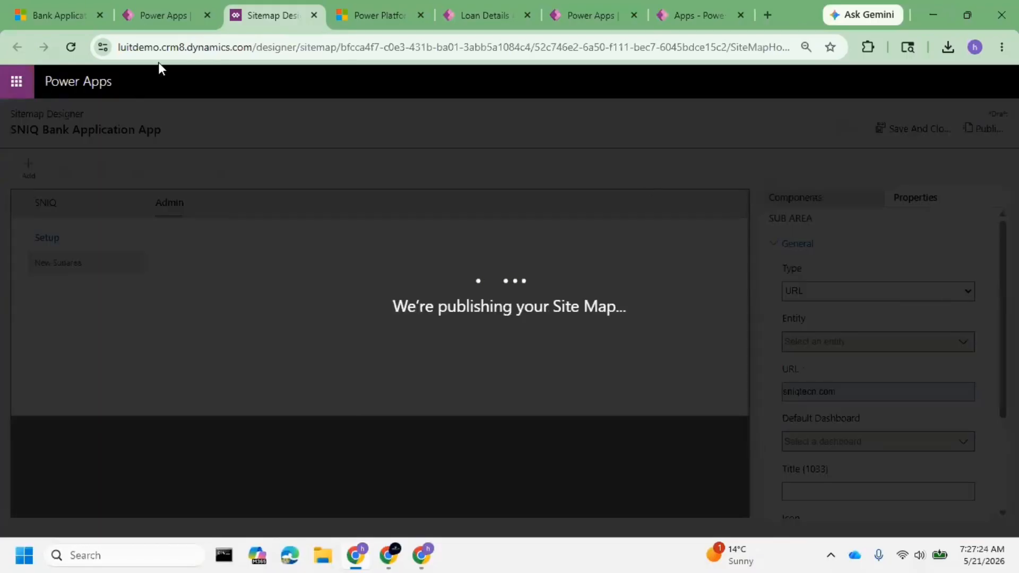
pyautogui.moveTo(167, 54); pyautogui.dragTo(123, 57)
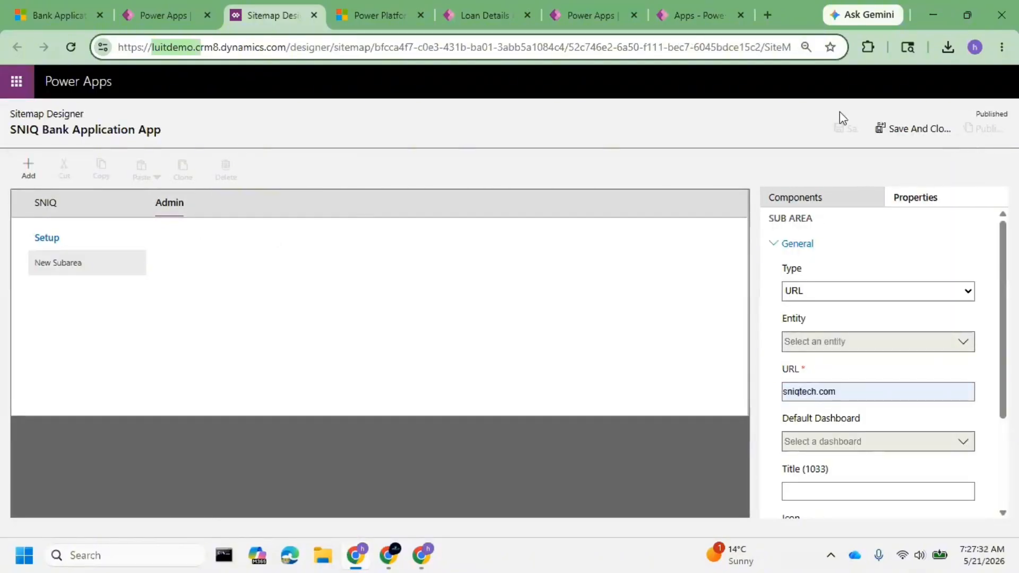
# Open developer tools on the luitdemo app and reload it with an emptied cache to check its navigation for the Admin area.
pyautogui.click(55, 15)
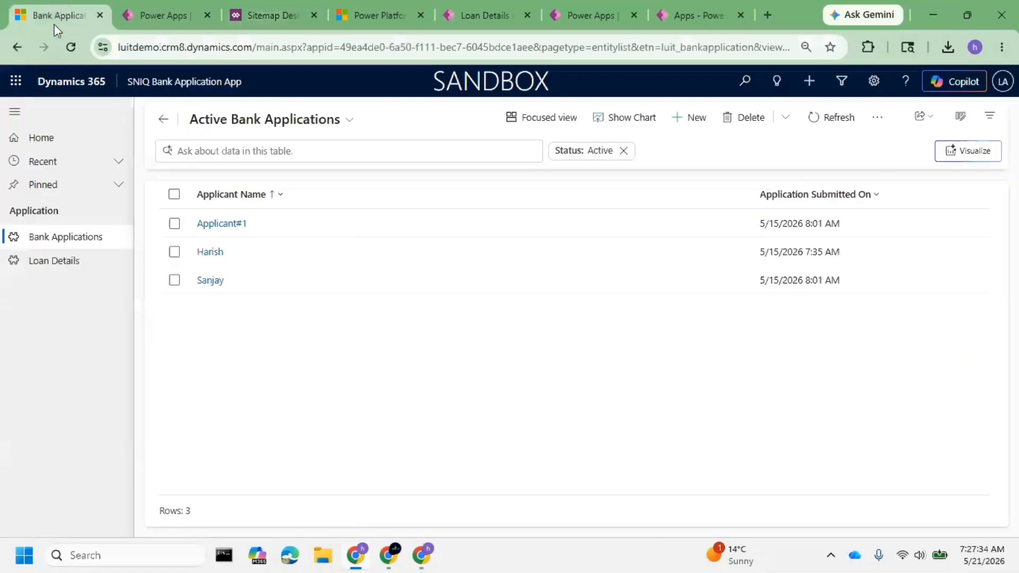
pyautogui.click(71, 47)
pyautogui.click(70, 53)
pyautogui.moveTo(429, 557)
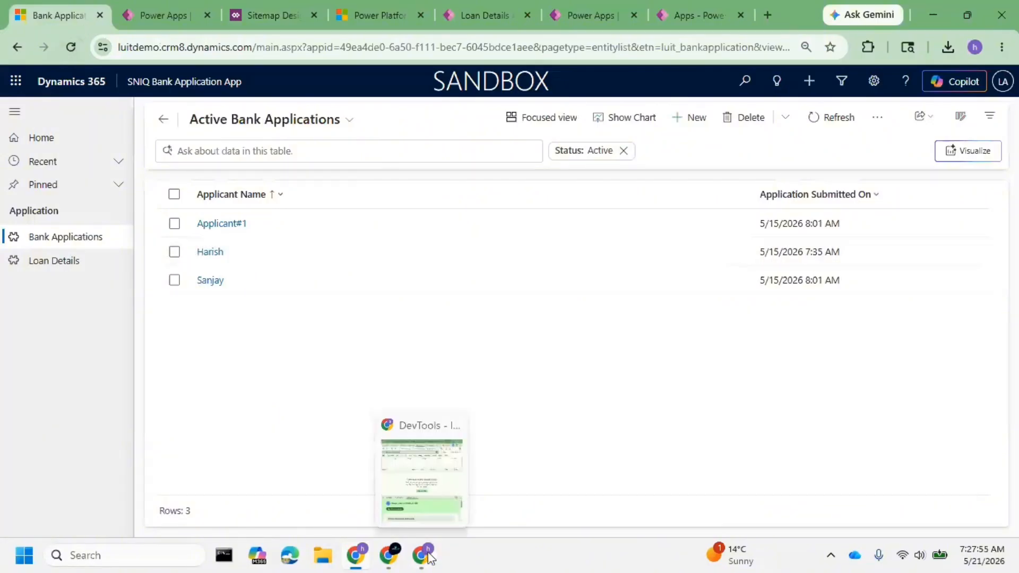
pyautogui.click(73, 46)
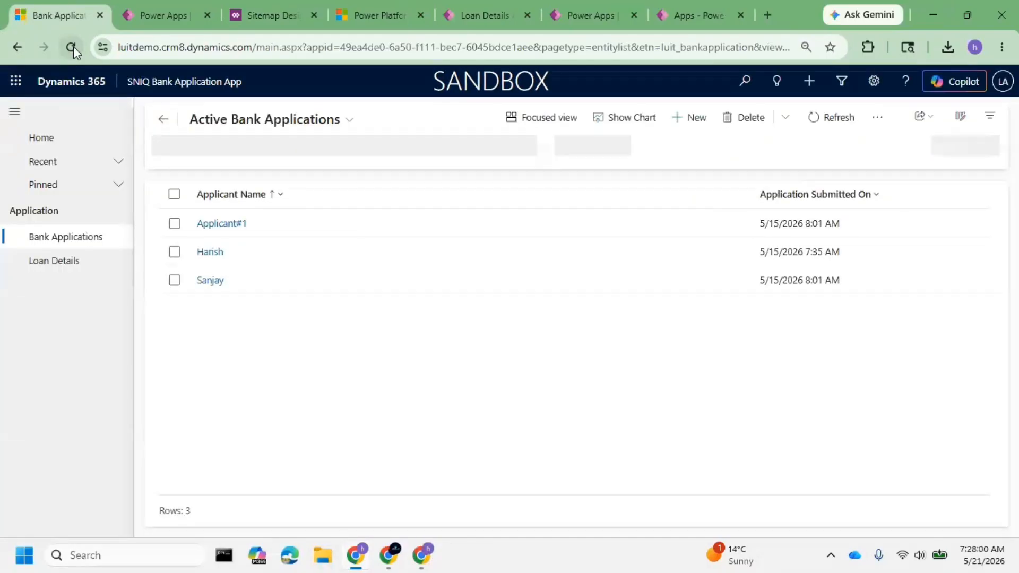
pyautogui.click(1001, 47)
pyautogui.scroll(-3, 840, 409)
pyautogui.moveTo(856, 419)
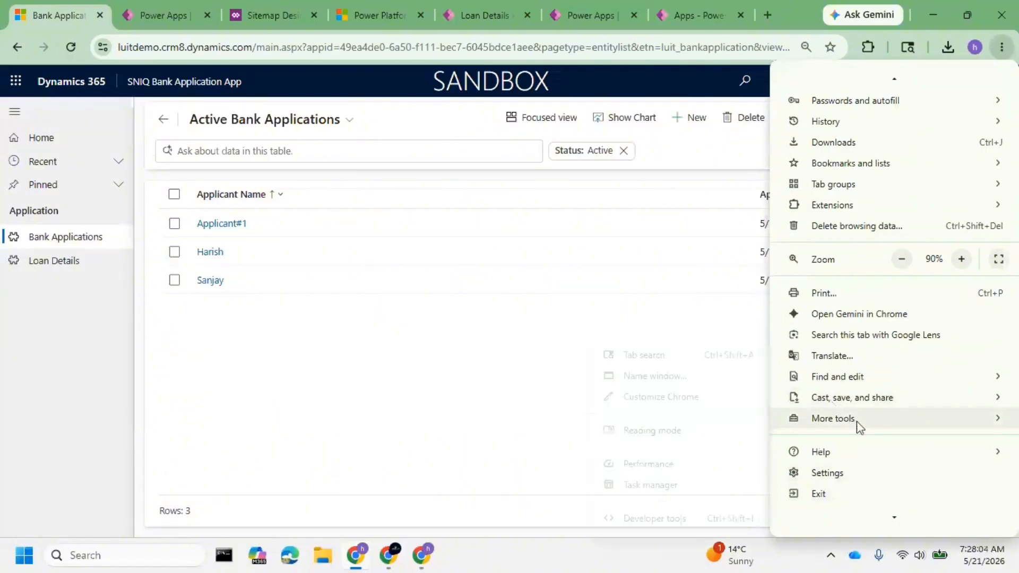
pyautogui.click(676, 524)
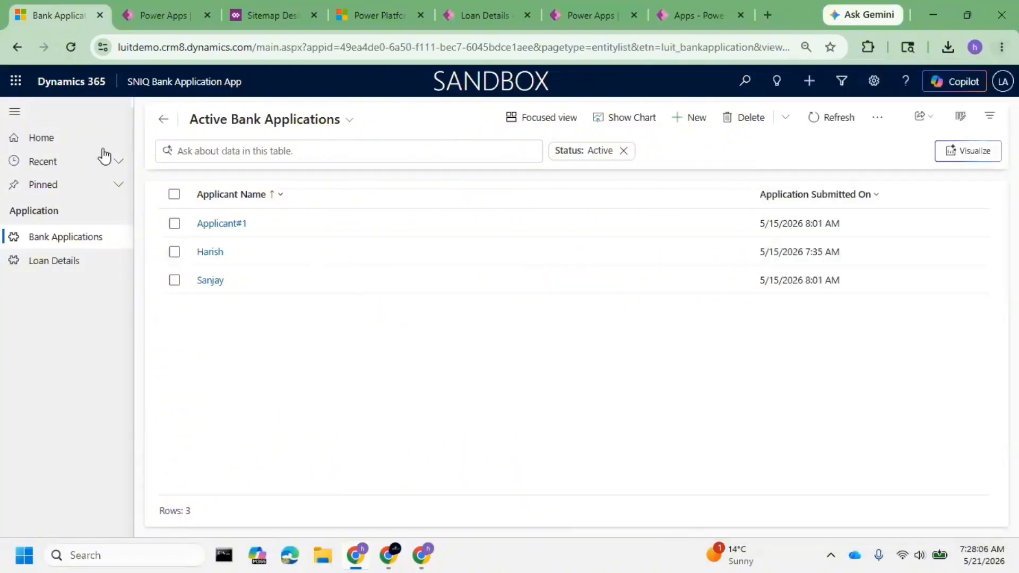
pyautogui.rightClick(66, 45)
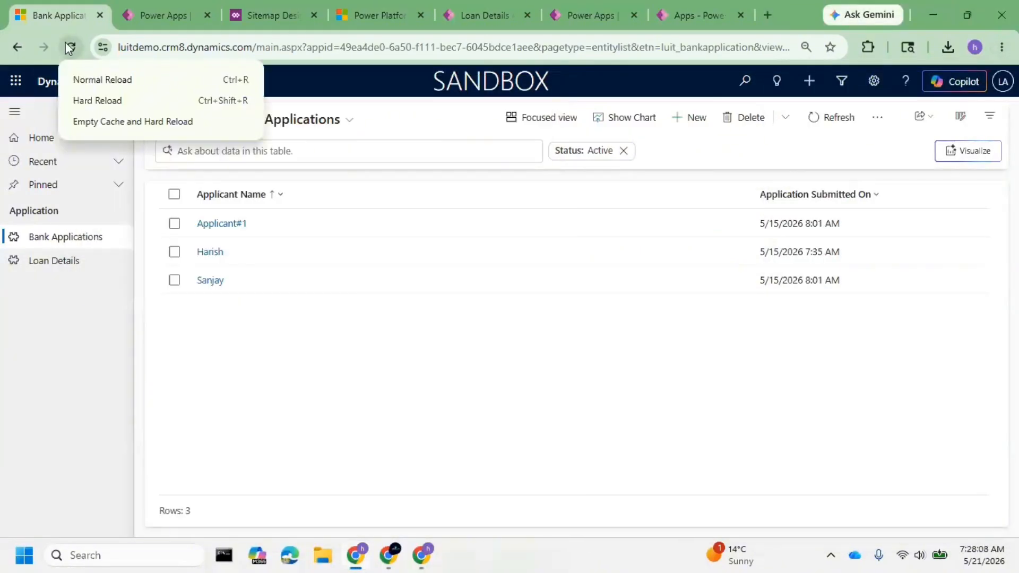
pyautogui.click(107, 122)
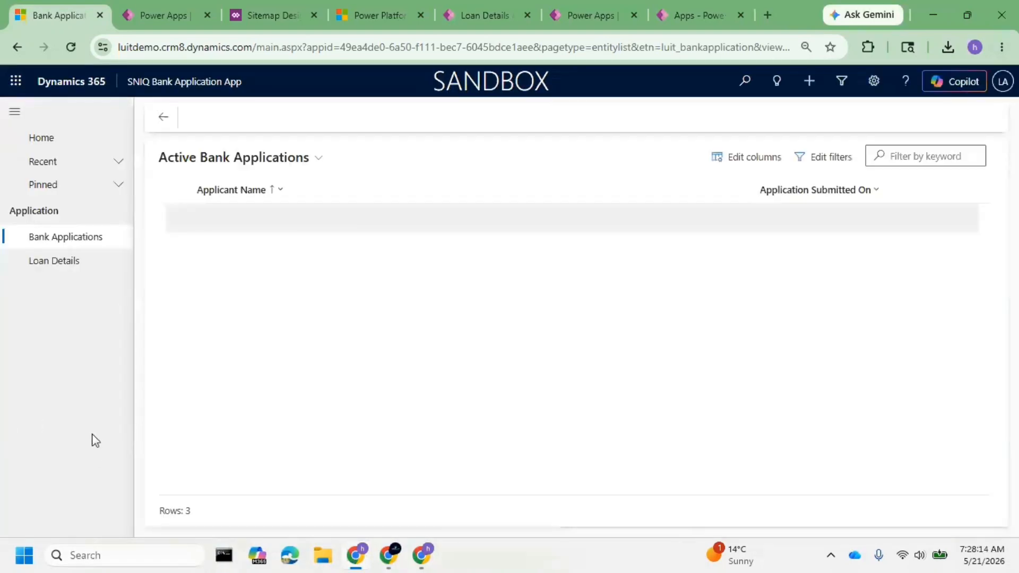
# Finish the site map editing session and publish all customizations from the Sitemap changes patch overview.
pyautogui.click(161, 3)
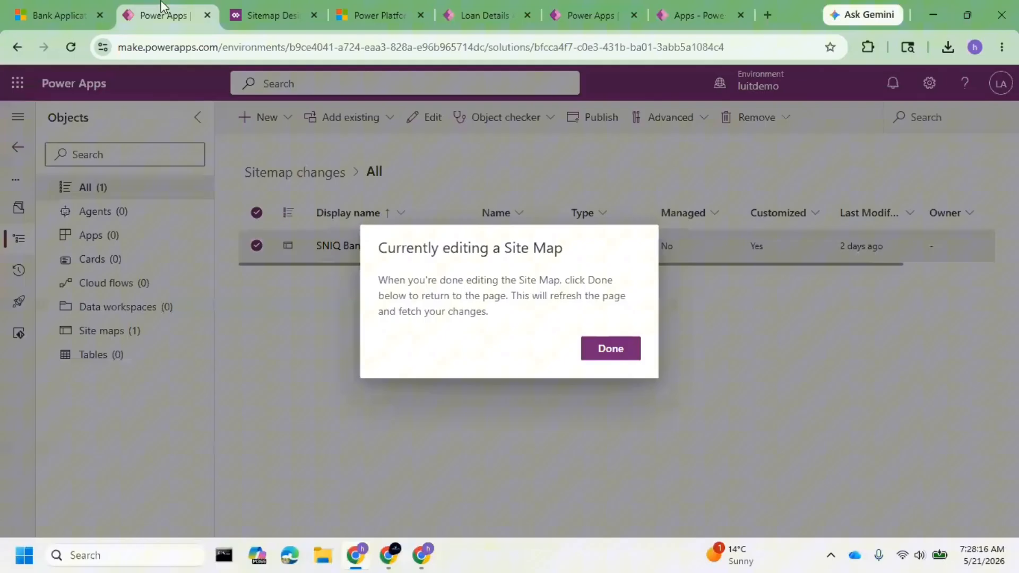
pyautogui.click(619, 348)
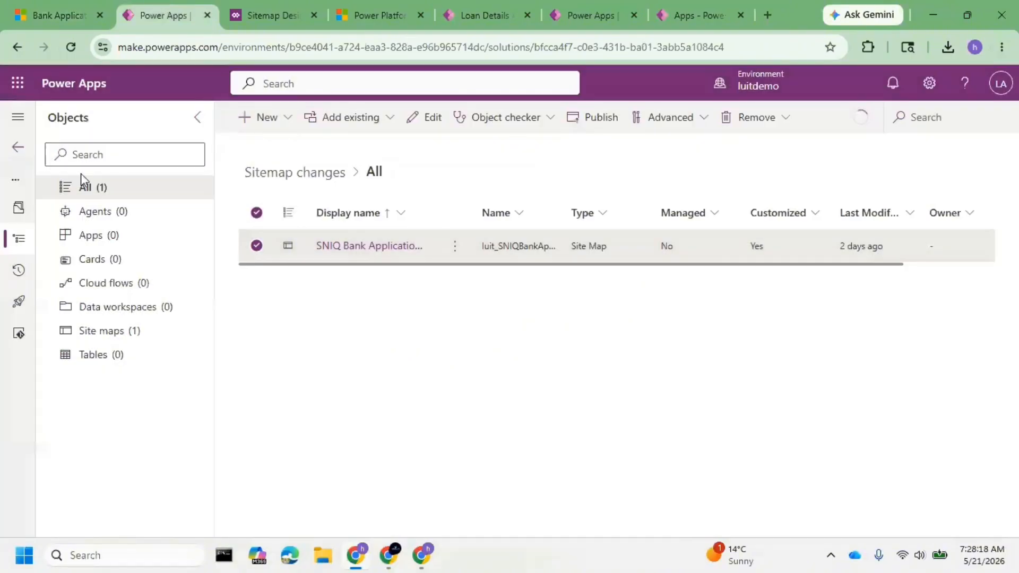
pyautogui.click(98, 187)
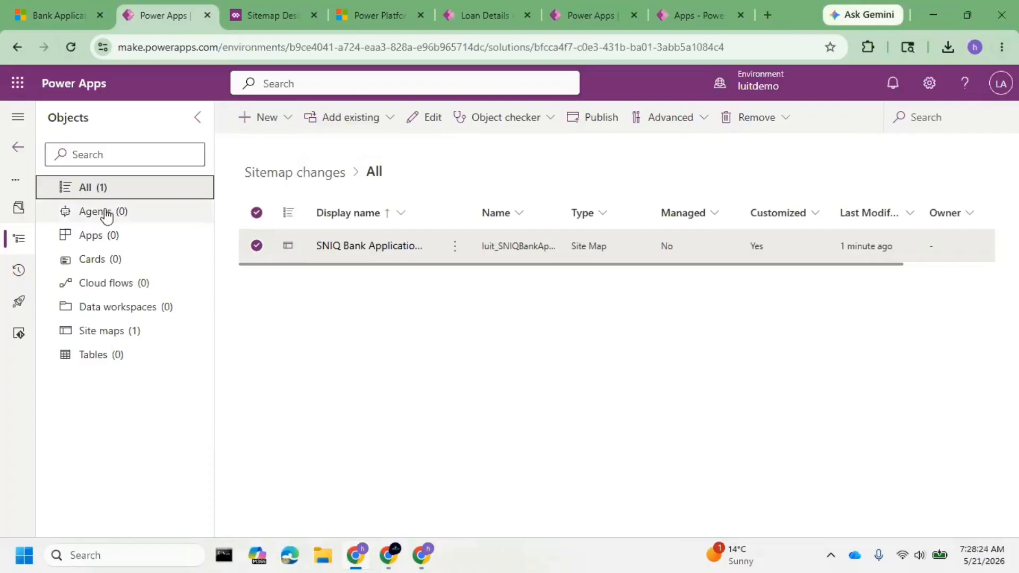
pyautogui.click(18, 147)
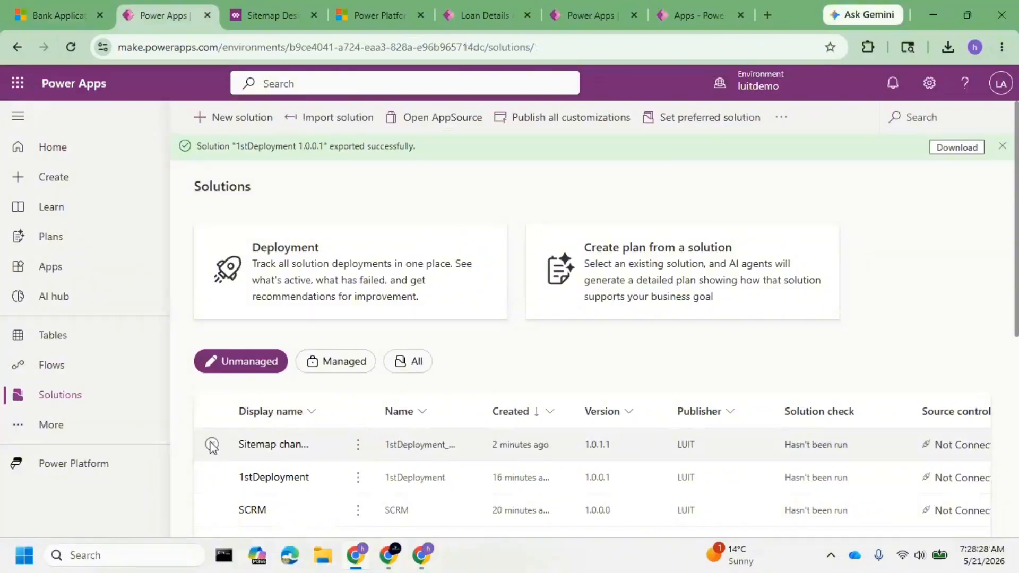
pyautogui.click(212, 445)
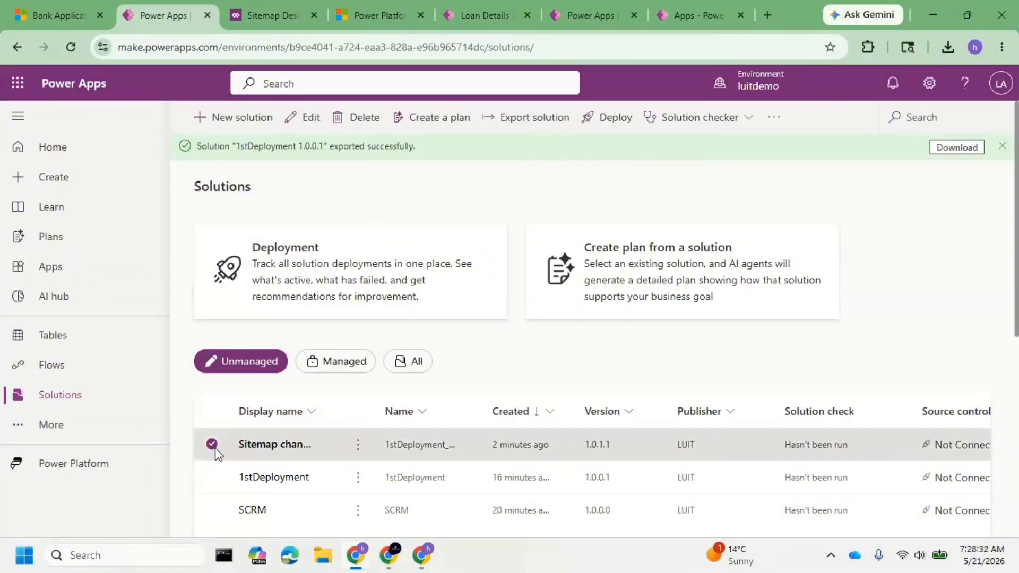
pyautogui.click(267, 446)
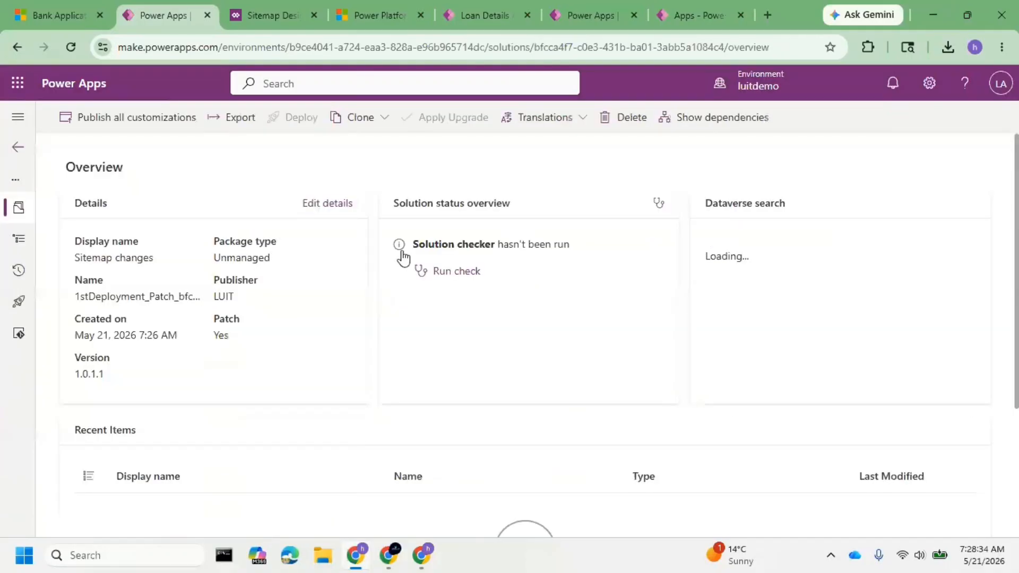
pyautogui.click(177, 119)
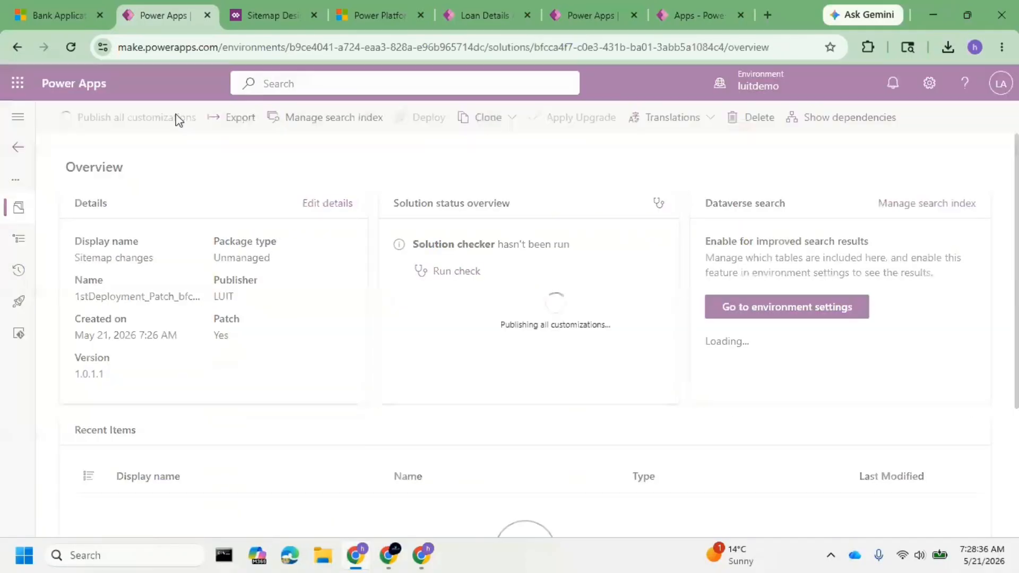
# Check the publishing status in the patch, and hard reload the luitdemo app with an emptied cache to look for the Admin area.
pyautogui.click(50, 12)
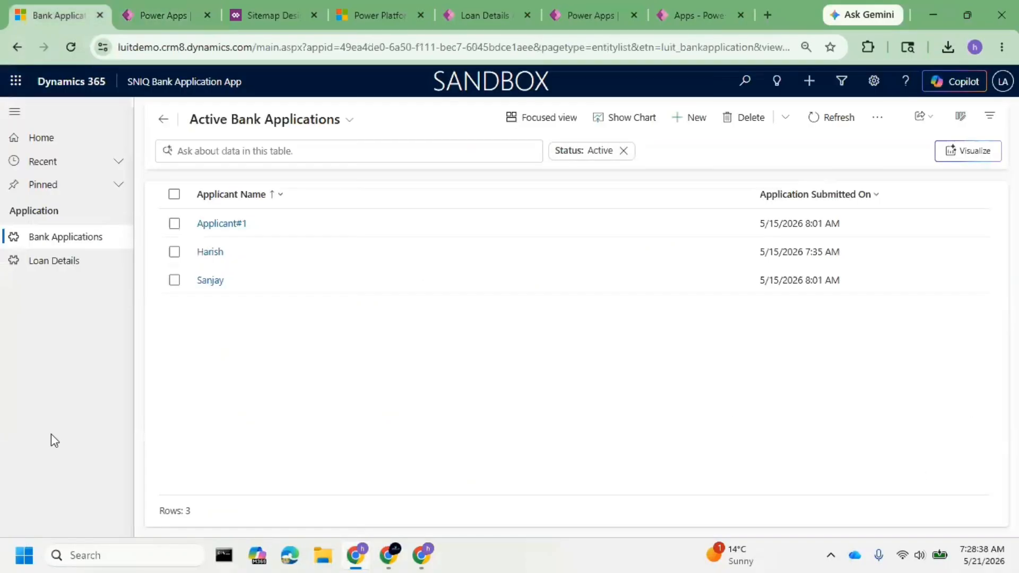
pyautogui.rightClick(70, 47)
pyautogui.click(109, 118)
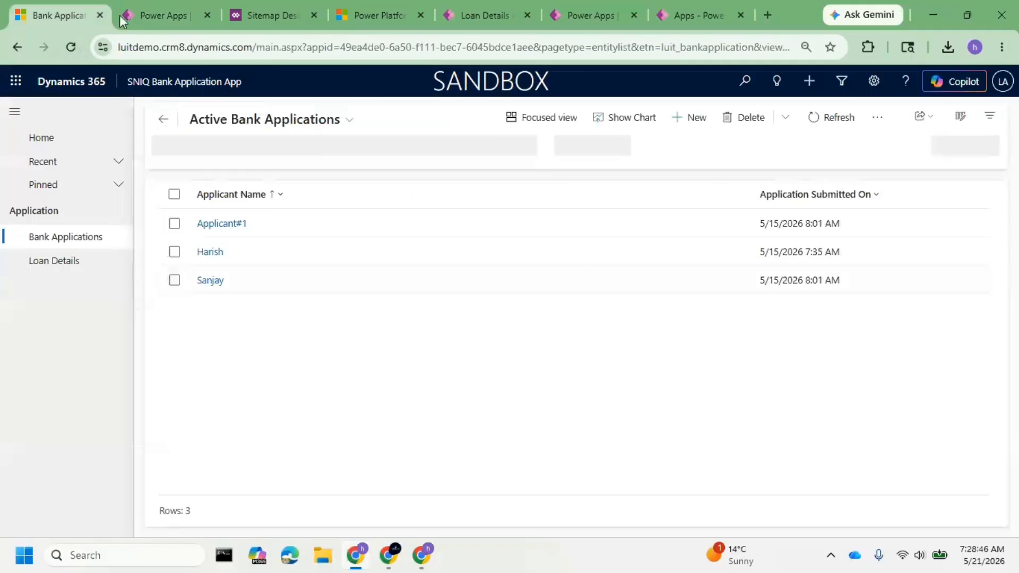
pyautogui.click(144, 10)
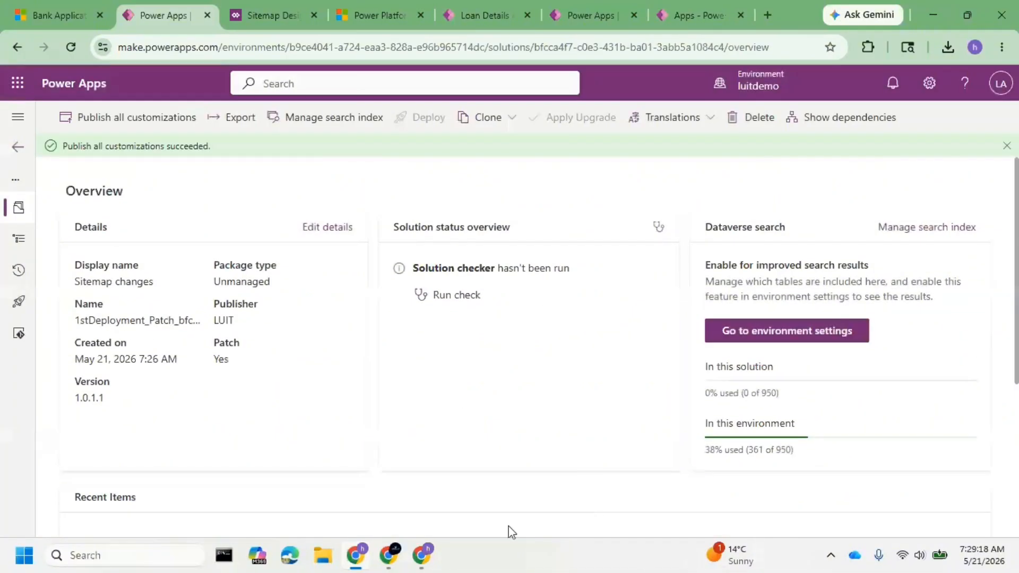
pyautogui.click(54, 7)
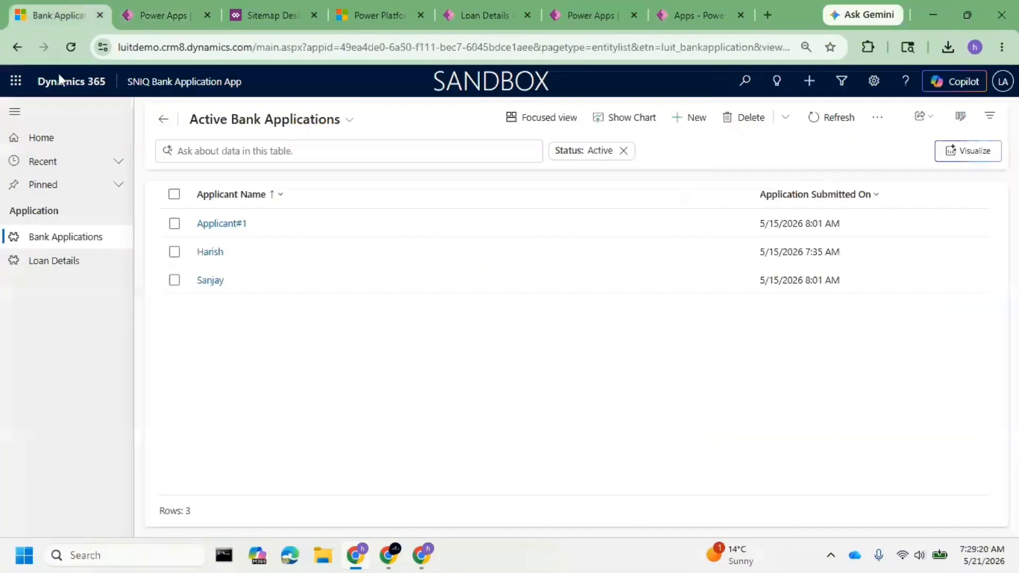
pyautogui.rightClick(70, 47)
pyautogui.click(126, 122)
pyautogui.rightClick(71, 47)
pyautogui.click(115, 123)
# Reopen the SNIQ Bank Application App site map from the patch's recent items and inspect its Admin area.
pyautogui.click(160, 15)
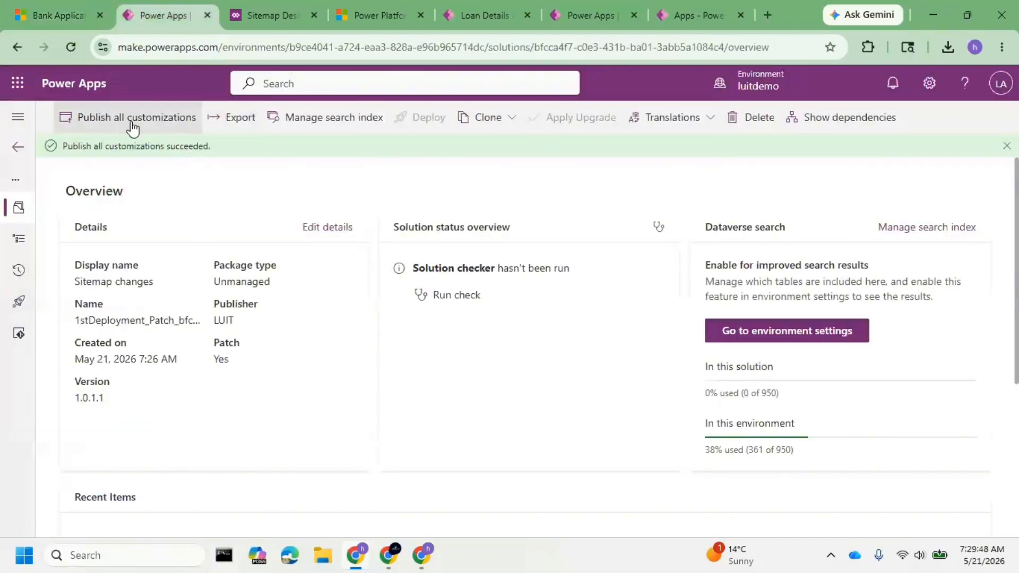
pyautogui.scroll(-5, 199, 345)
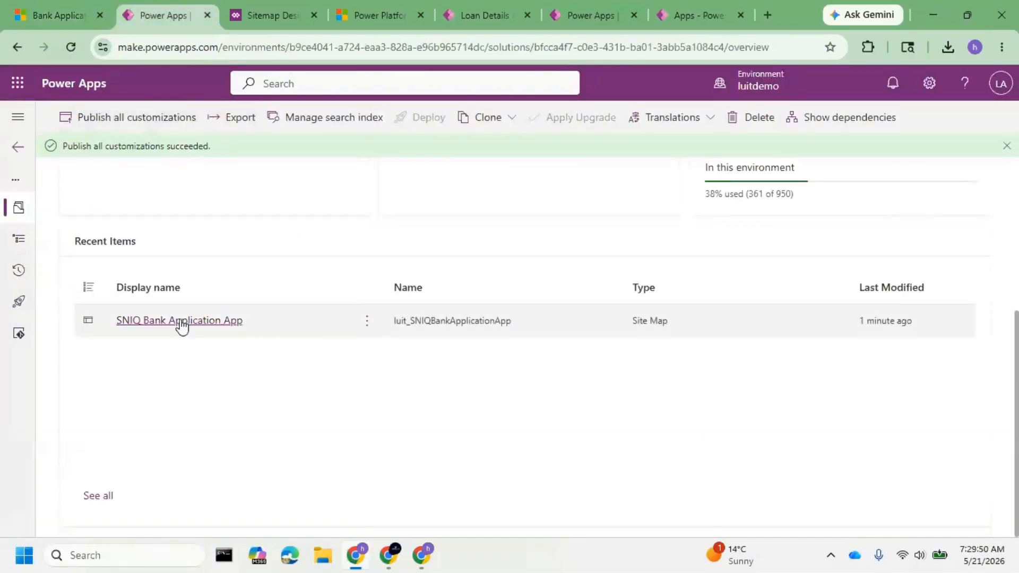
pyautogui.click(182, 322)
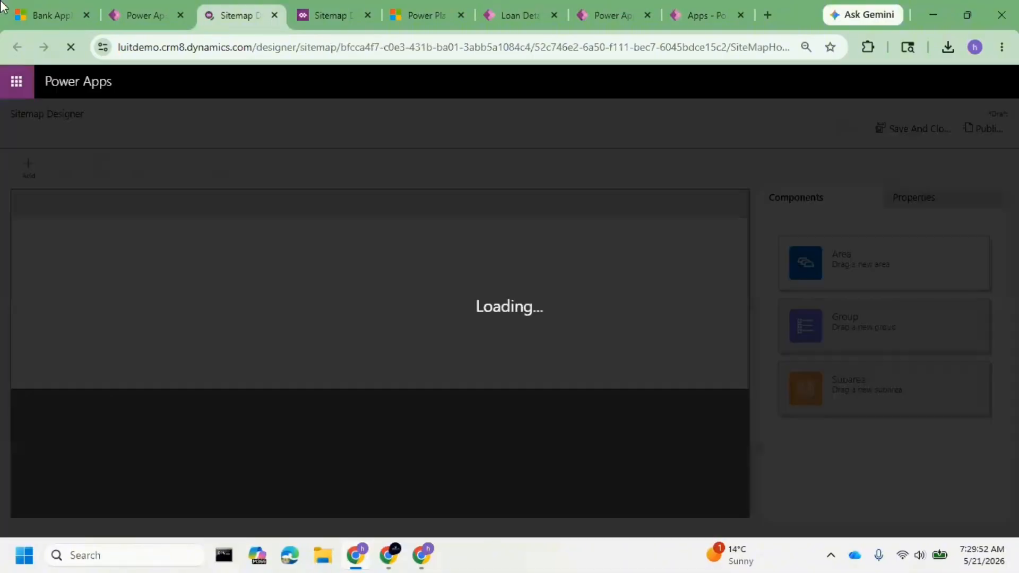
pyautogui.click(48, 15)
pyautogui.click(142, 14)
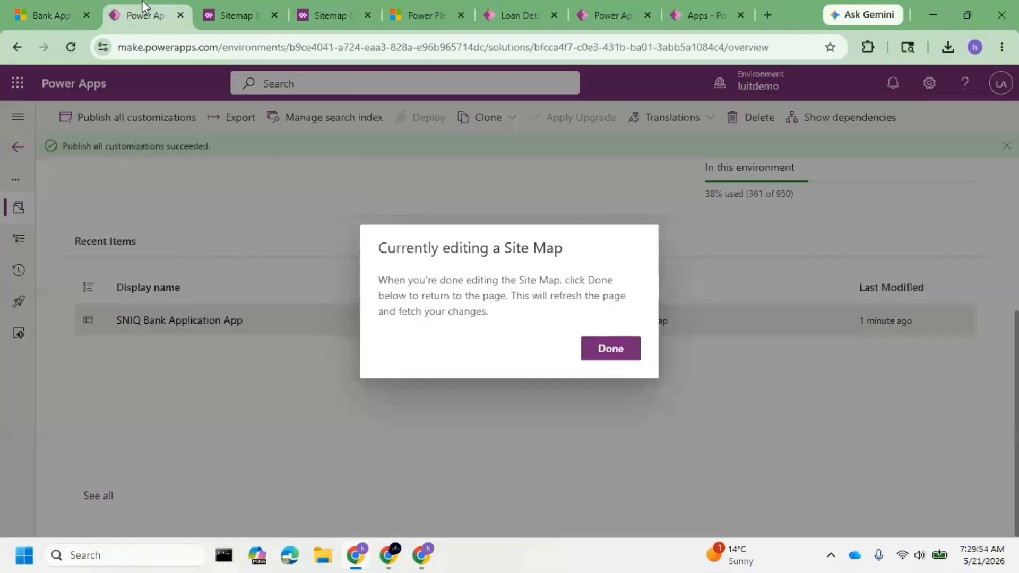
pyautogui.click(610, 348)
pyautogui.click(223, 7)
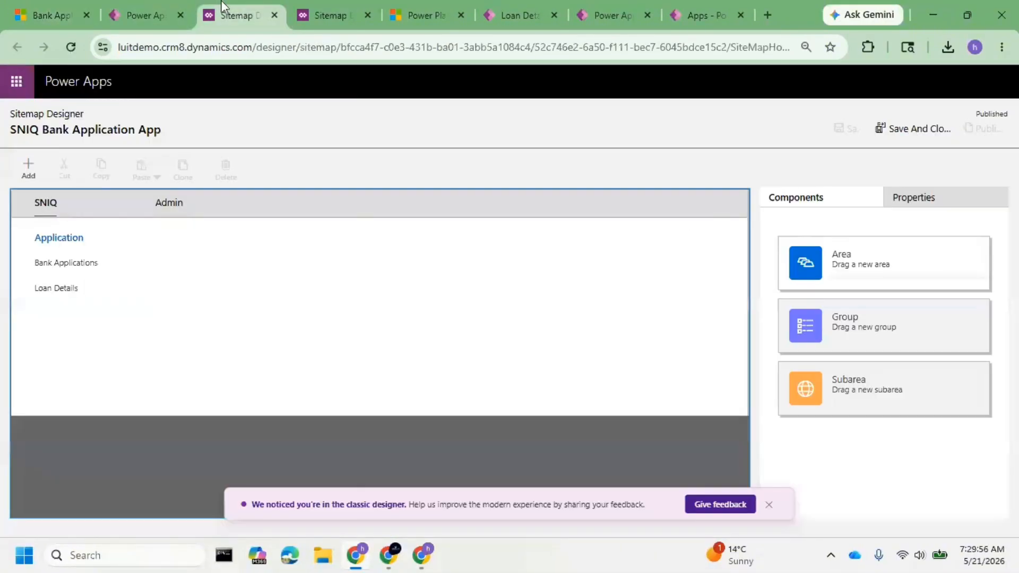
pyautogui.click(164, 206)
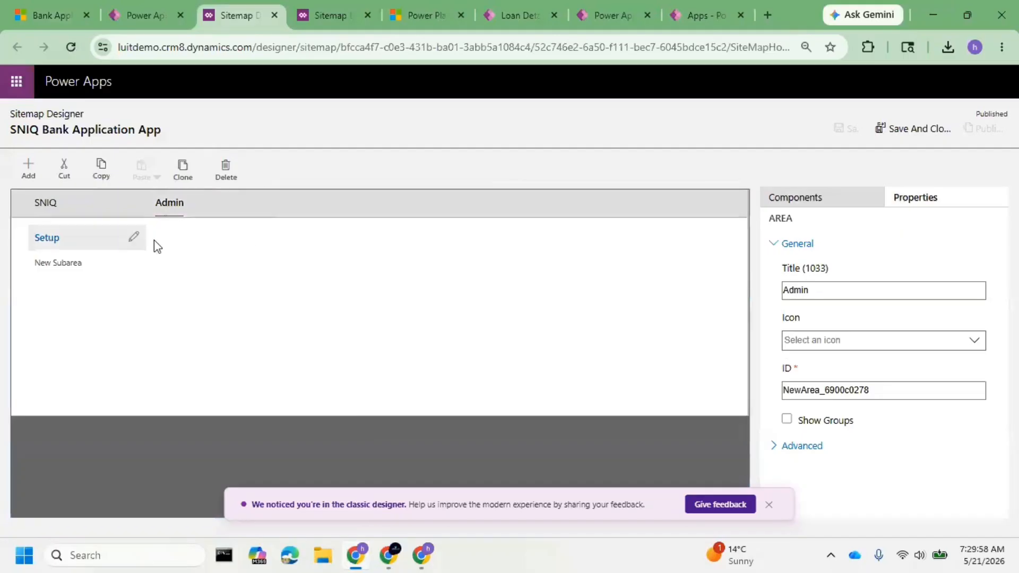
# Return to the luitdemo solutions list and publish all customizations from there.
pyautogui.click(106, 9)
pyautogui.click(17, 116)
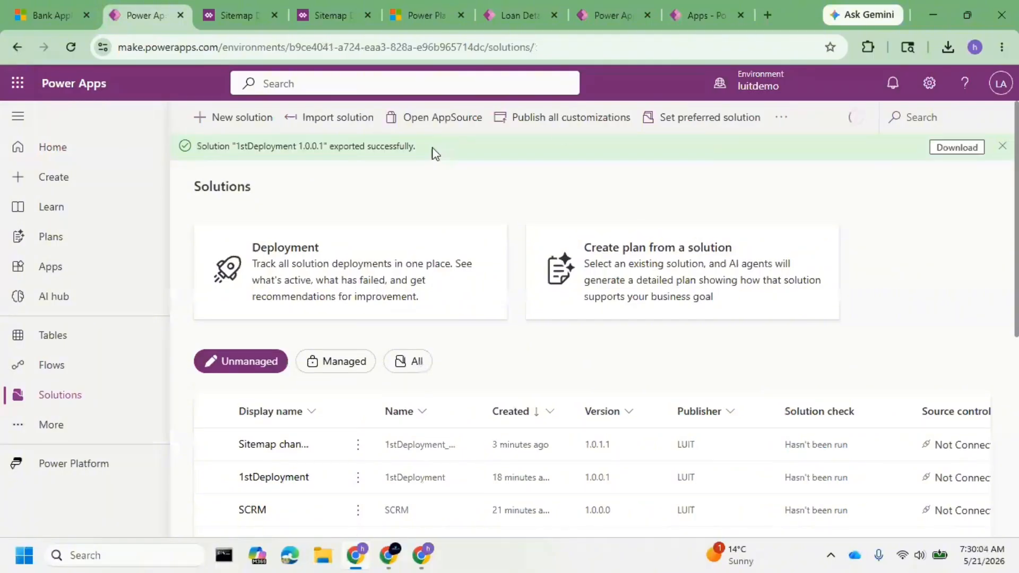
pyautogui.click(573, 117)
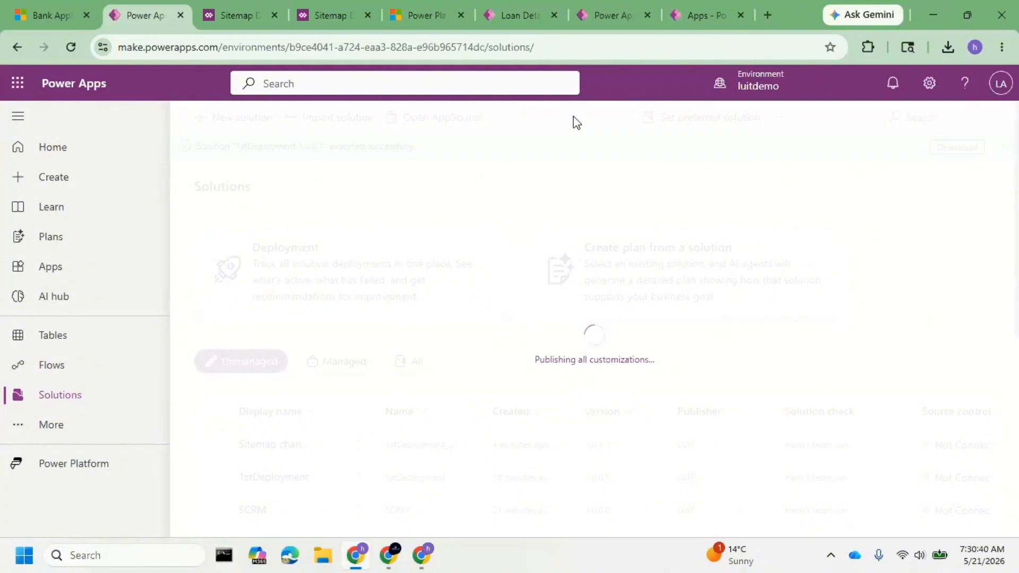
# Reload the luitdemo app repeatedly, emptying the cache, and recheck the solutions list's publishing status while looking for the Admin area.
pyautogui.click(57, 7)
pyautogui.rightClick(69, 46)
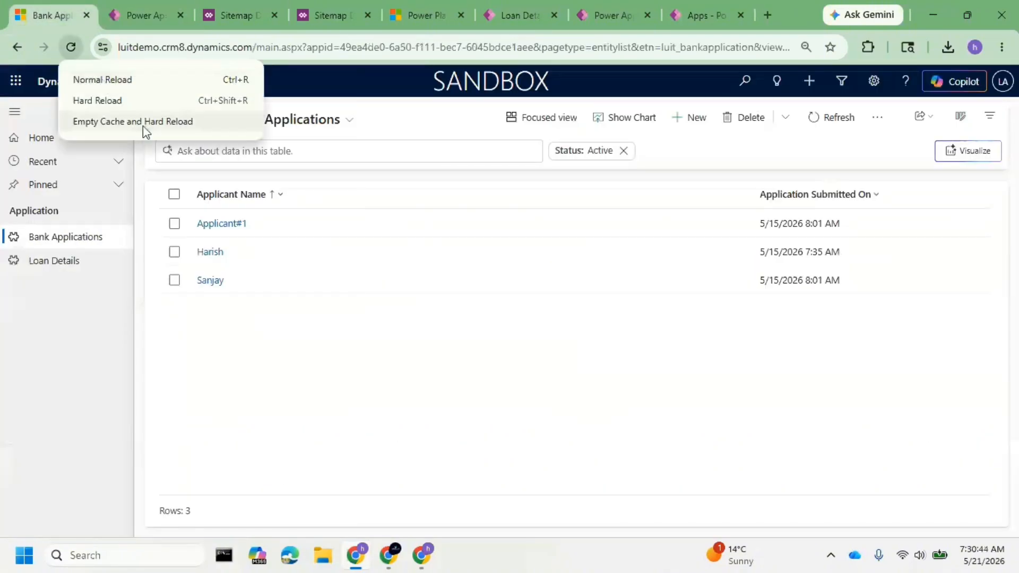
pyautogui.click(142, 125)
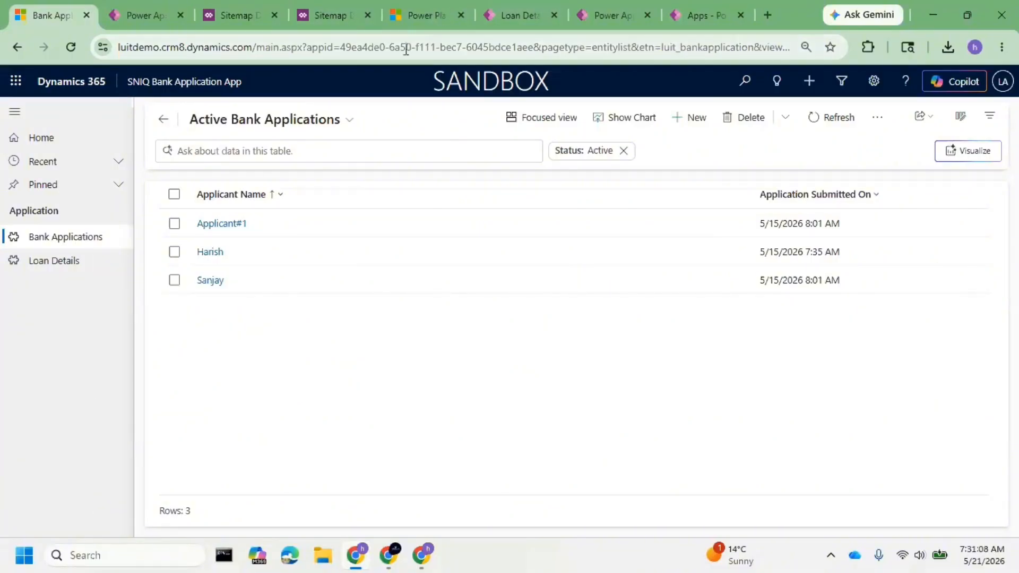
pyautogui.rightClick(77, 45)
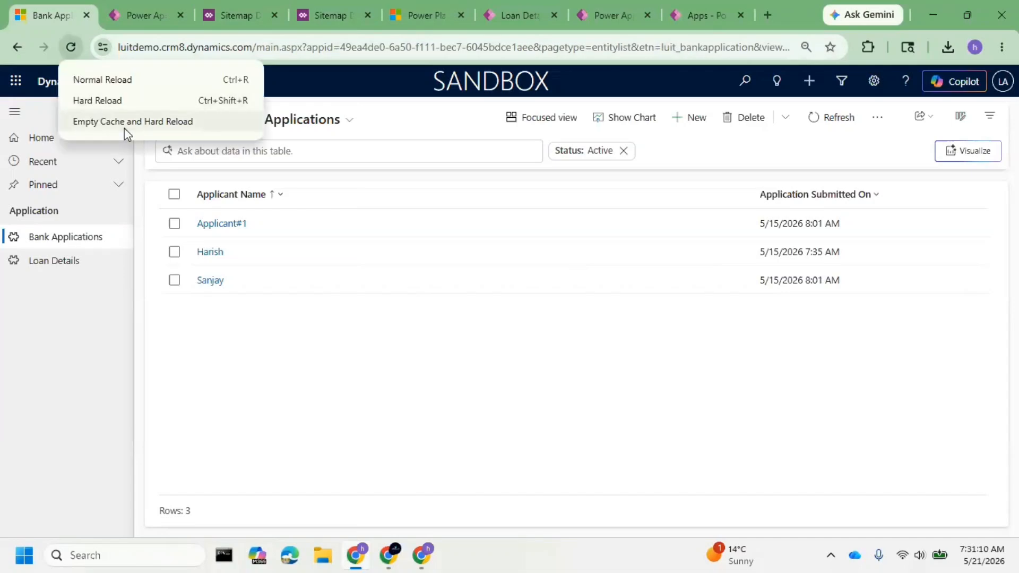
pyautogui.click(126, 128)
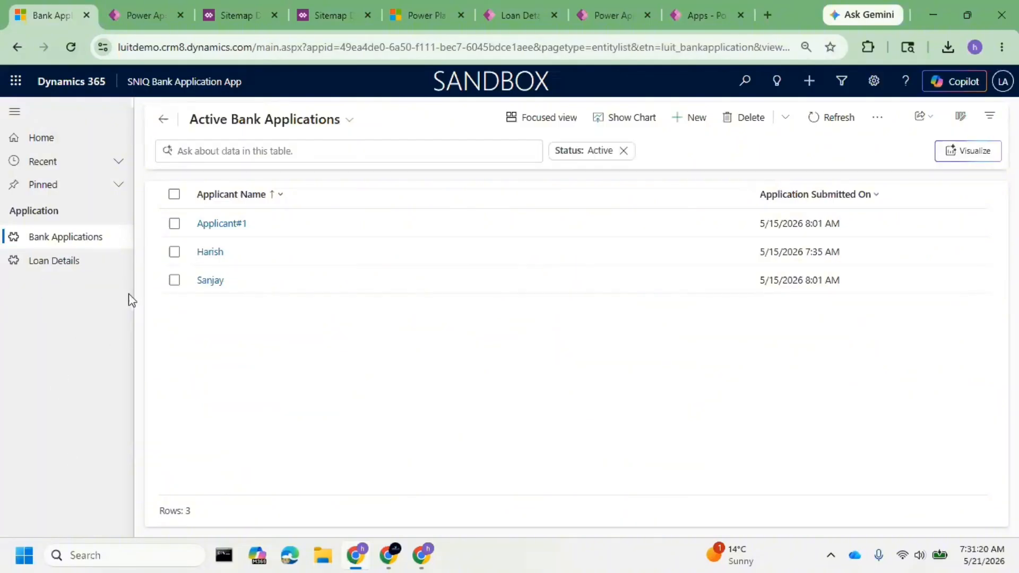
pyautogui.click(132, 12)
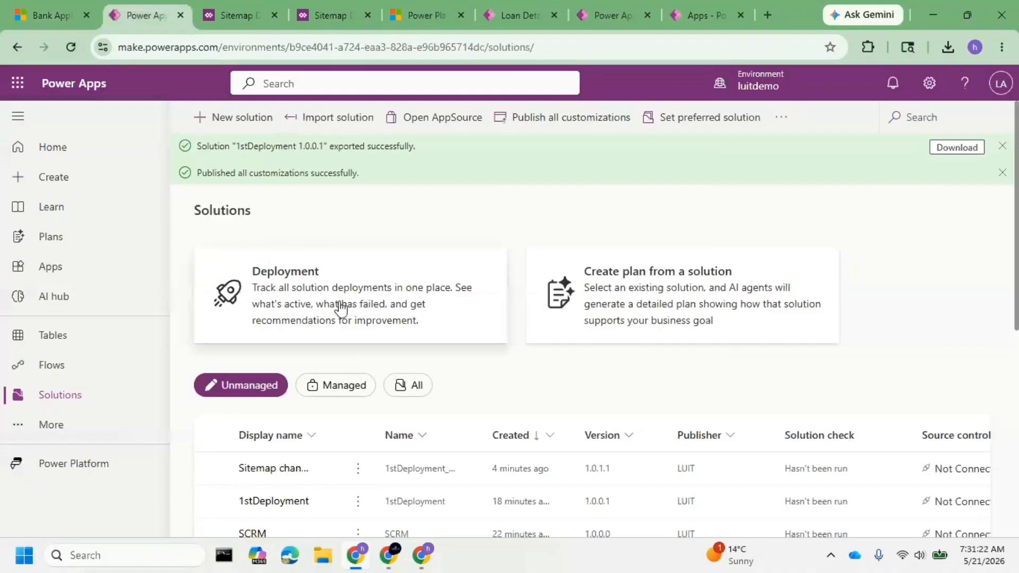
pyautogui.click(46, 12)
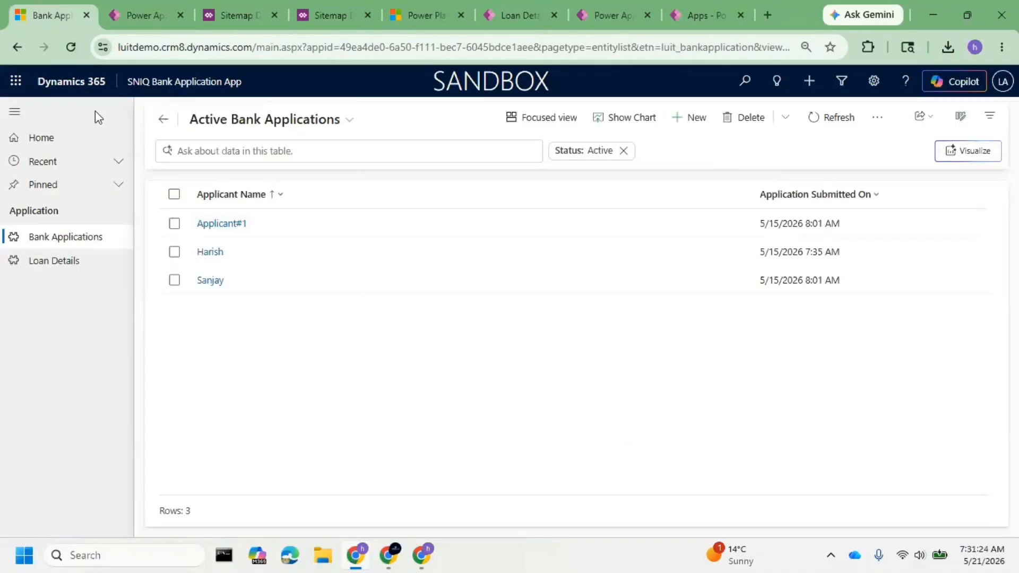
pyautogui.click(72, 51)
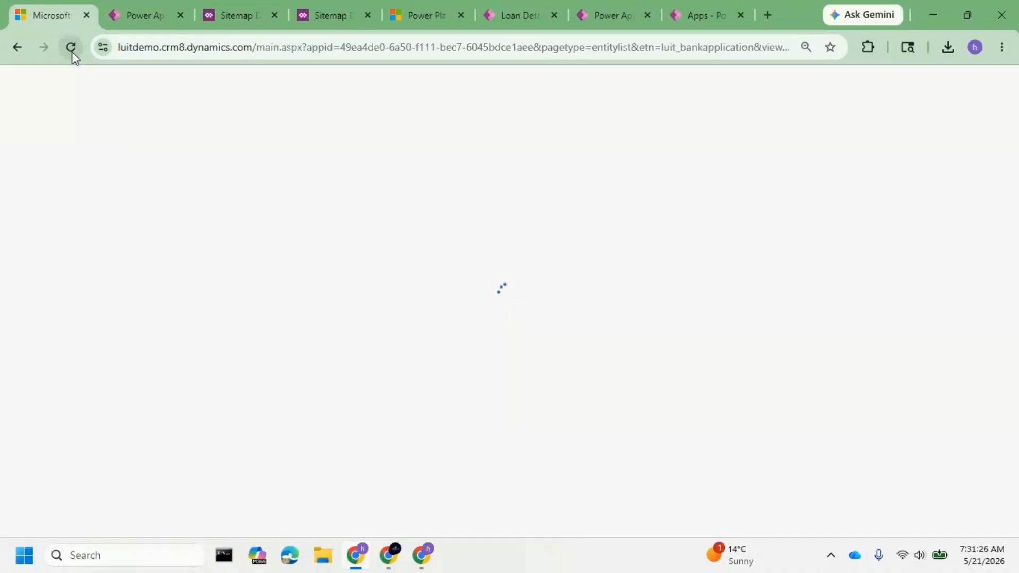
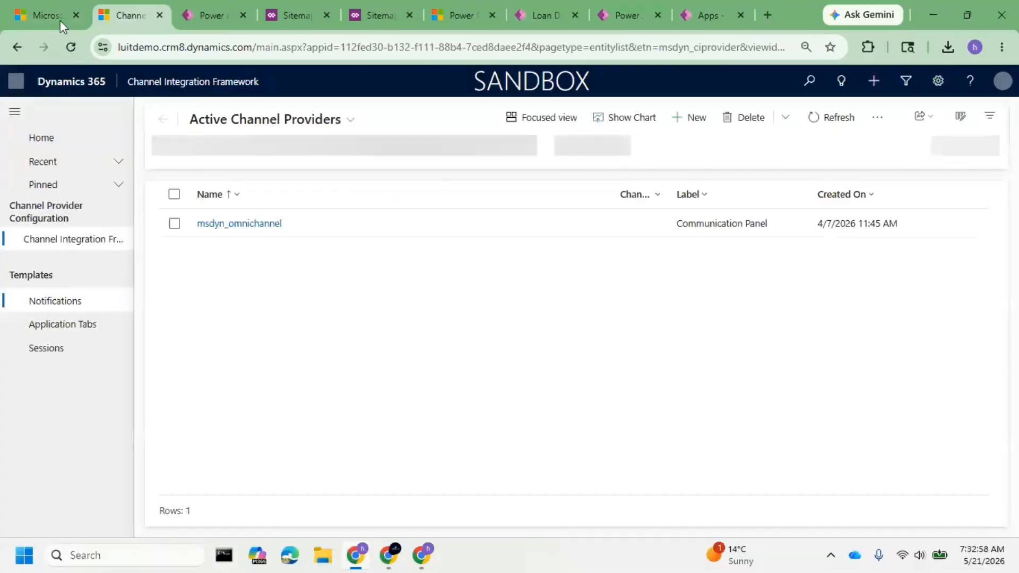
# Open the browser's developer tools on the luitdemo app page and hard reload it with an emptied cache.
pyautogui.click(53, 12)
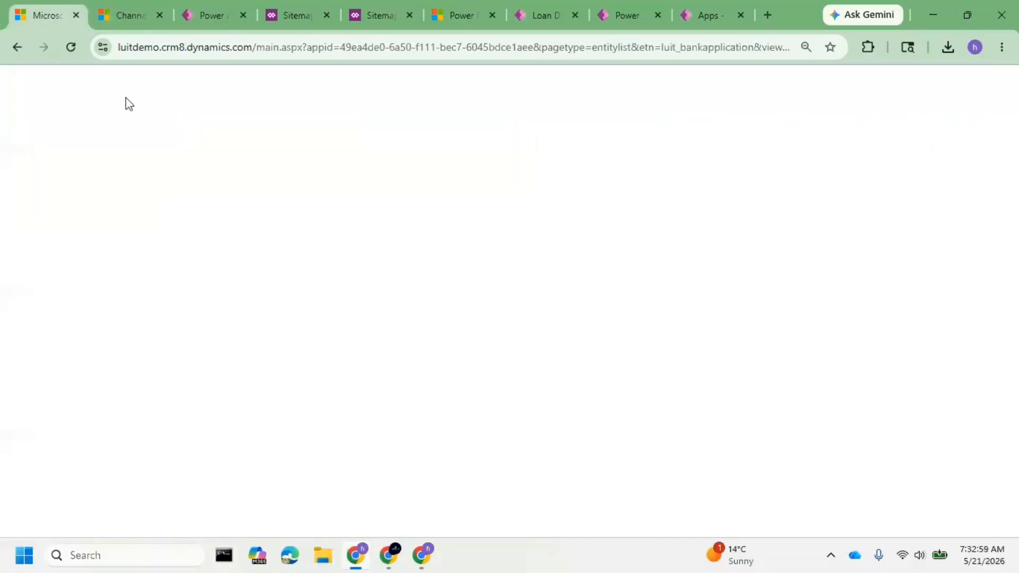
pyautogui.click(115, 12)
pyautogui.click(1002, 46)
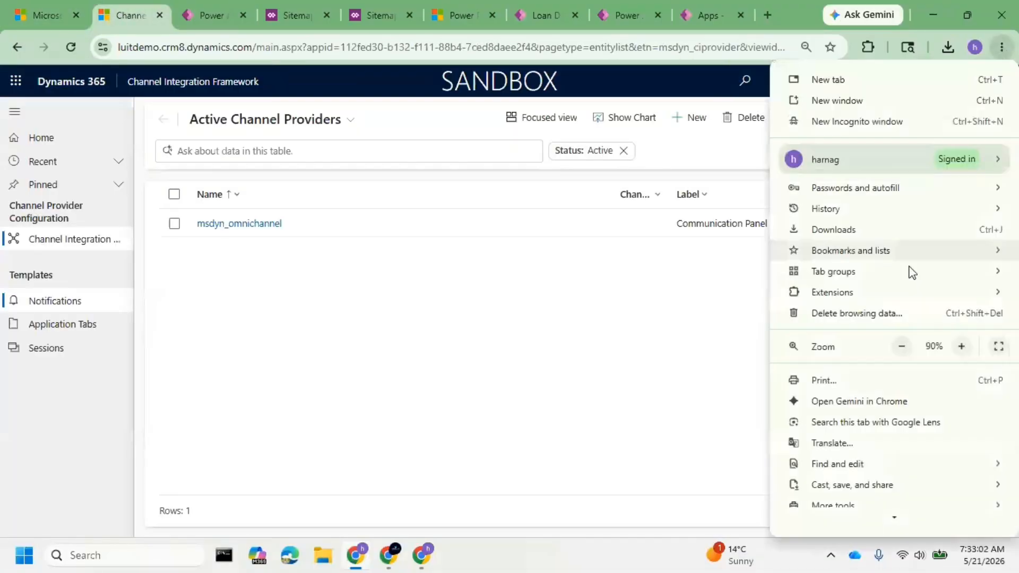
pyautogui.scroll(-2, 892, 345)
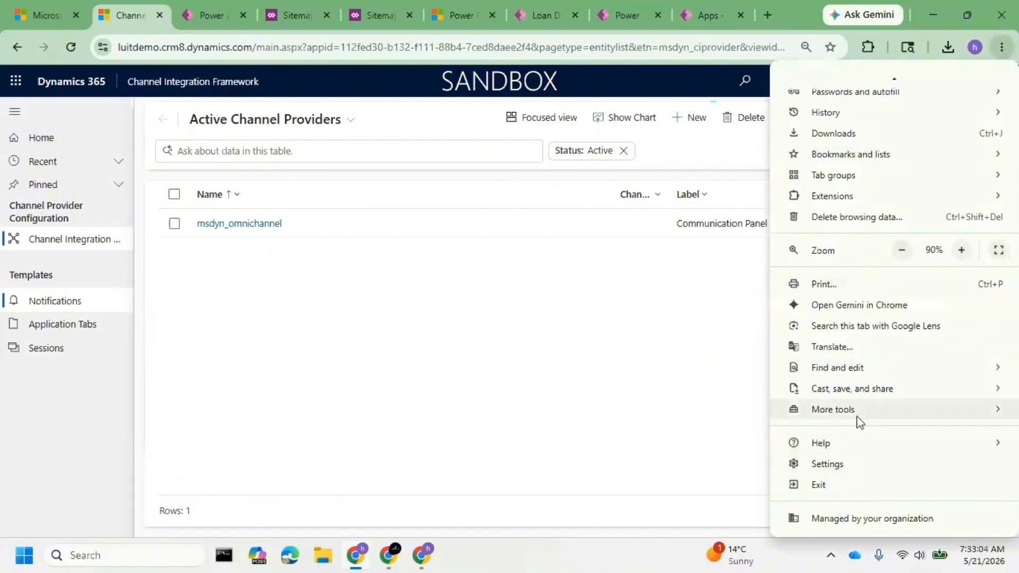
pyautogui.moveTo(857, 413)
pyautogui.click(667, 524)
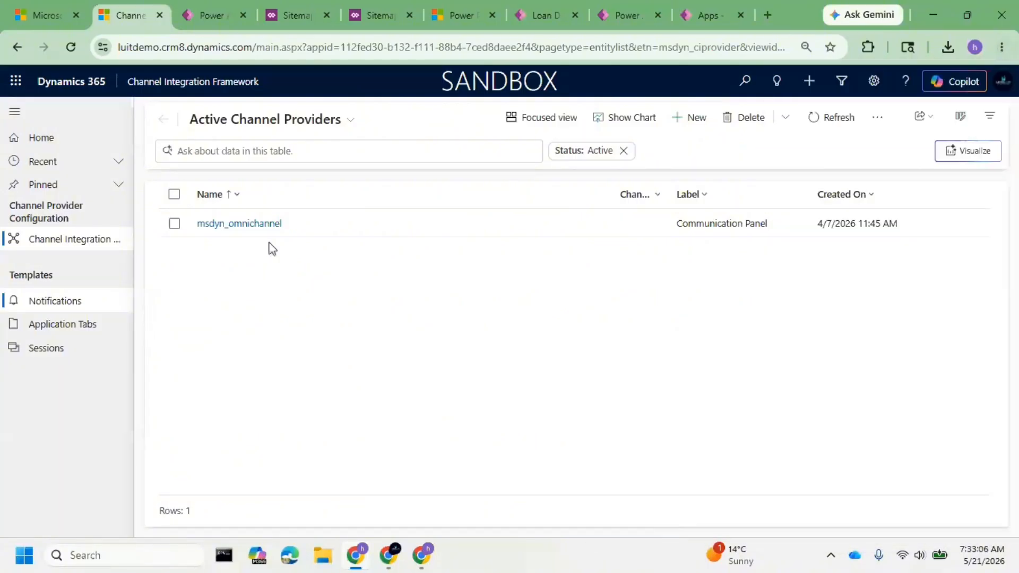
pyautogui.click(459, 86)
pyautogui.rightClick(75, 52)
pyautogui.click(134, 119)
# Open the SNIQ Bank Application App from luitdemo's published apps to look for the Admin area.
pyautogui.click(180, 85)
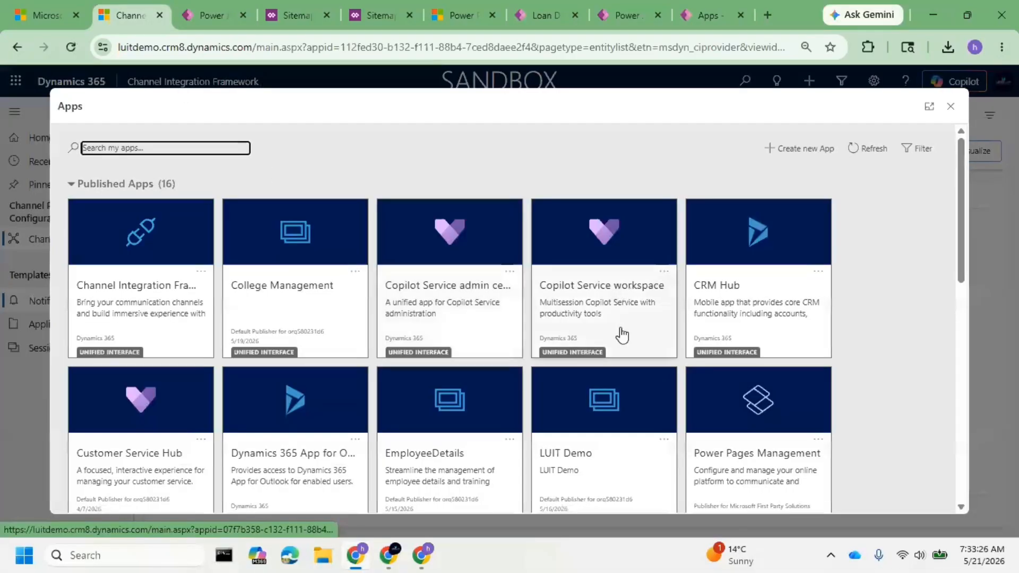
pyautogui.scroll(-5, 622, 335)
pyautogui.click(575, 352)
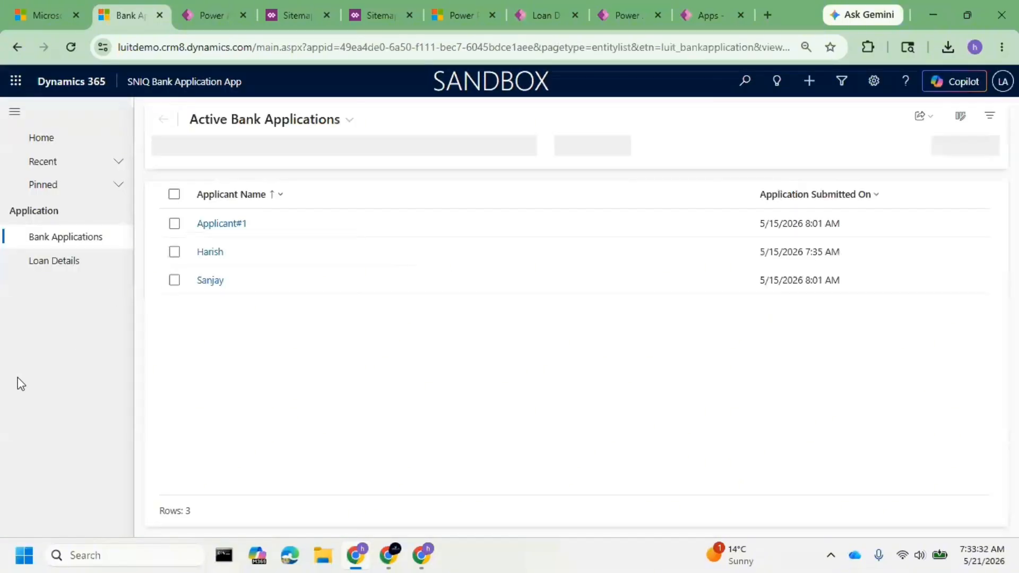
# Open the site maps of the 1stDeployment solution in luitdemo and read the notice about editing objects in a parent solution.
pyautogui.click(219, 11)
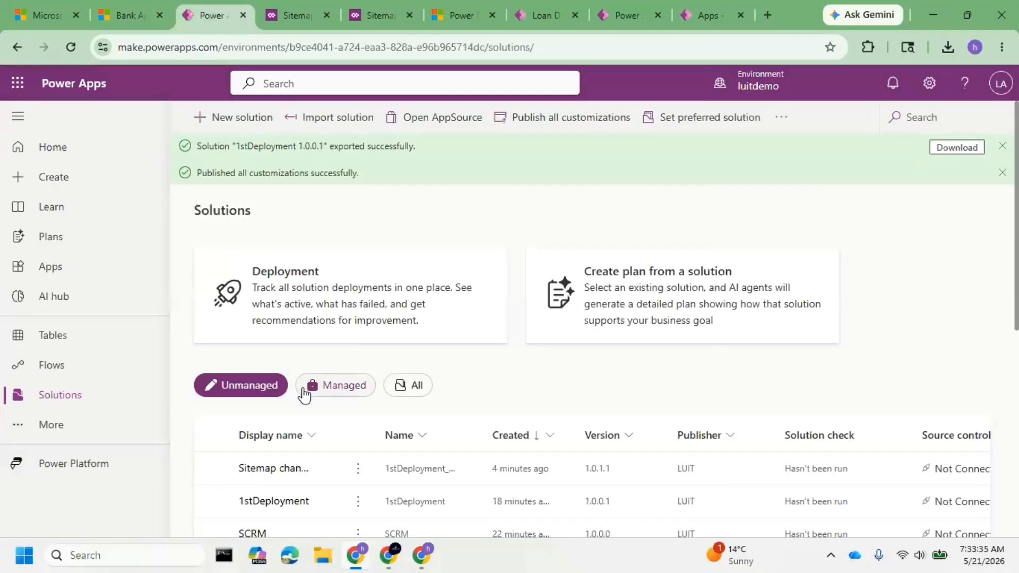
pyautogui.click(275, 501)
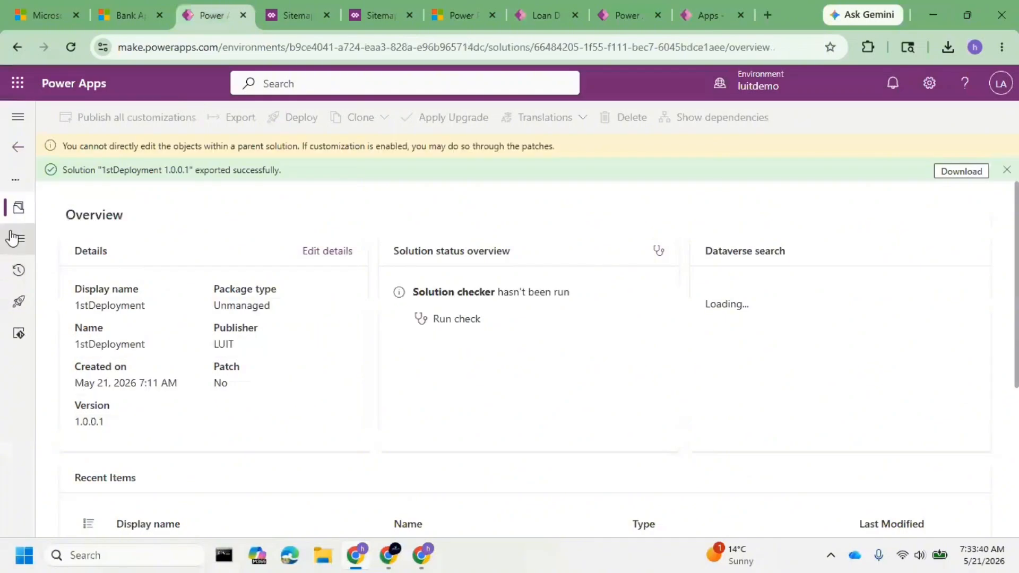
pyautogui.click(13, 238)
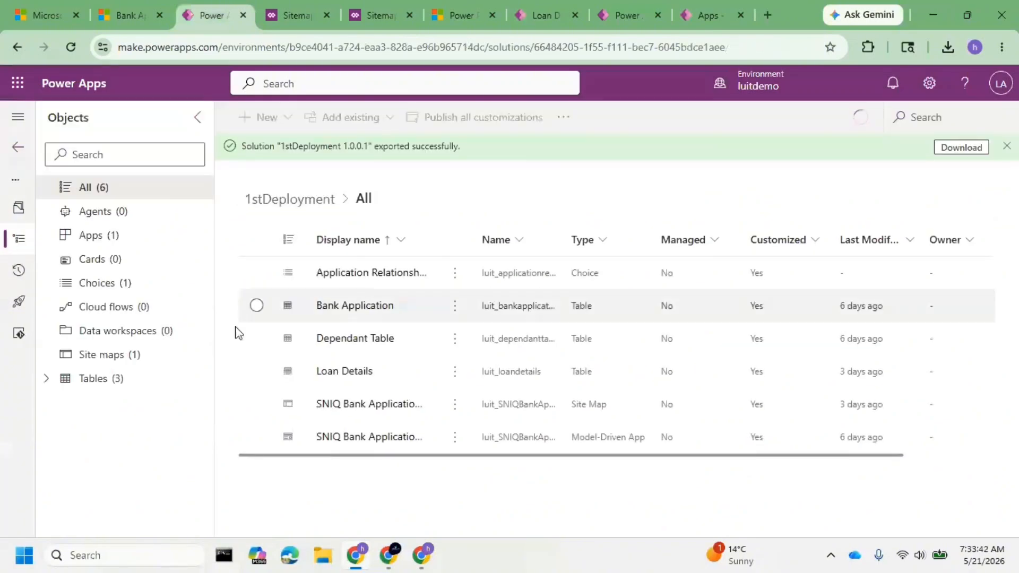
pyautogui.click(150, 358)
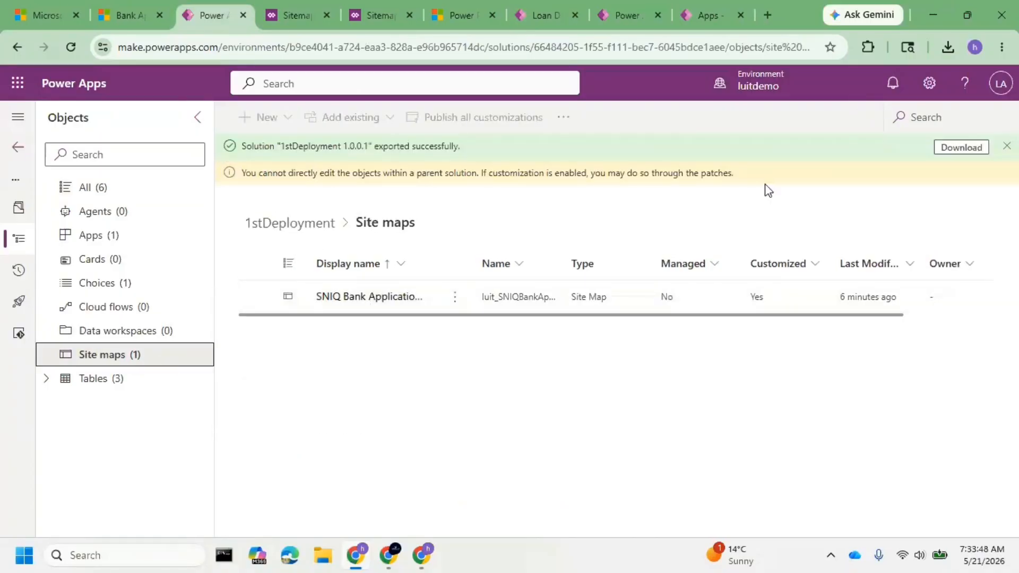
pyautogui.click(1007, 147)
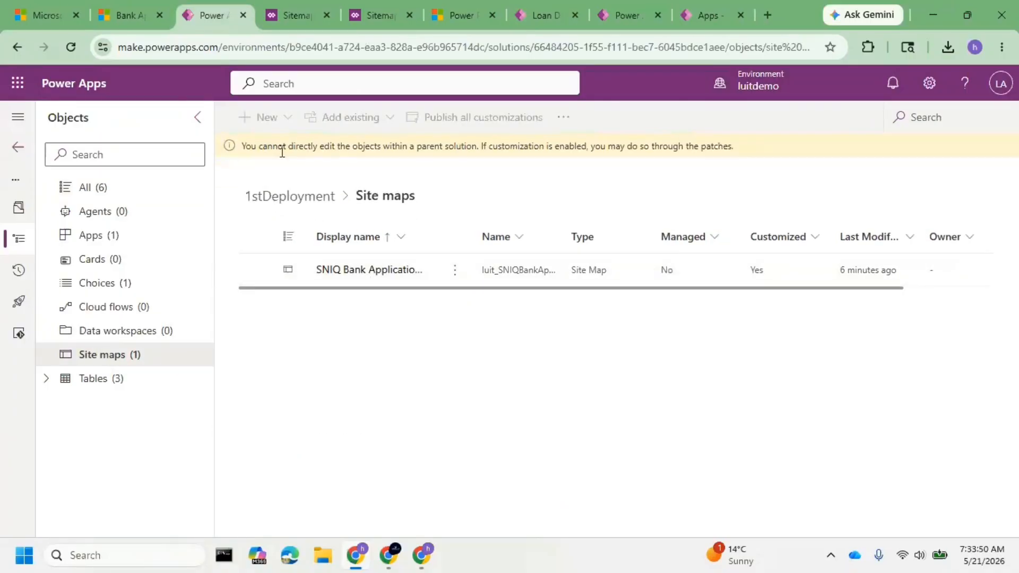
pyautogui.moveTo(263, 150); pyautogui.dragTo(529, 153)
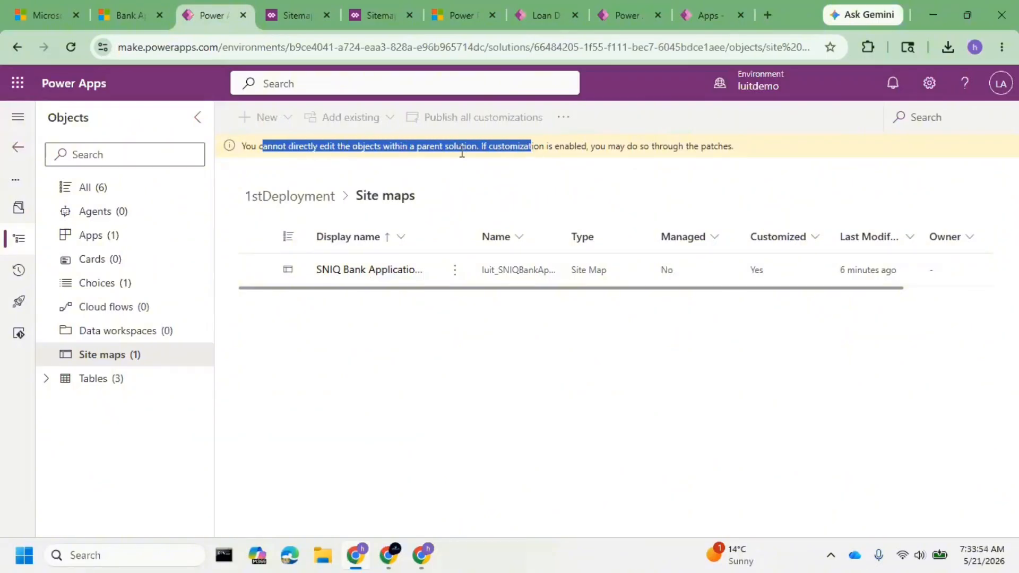
# Return to the solutions list, widen the Display name and Name columns, and compare the names of Sitemap changes and 1stDeployment.
pyautogui.click(21, 154)
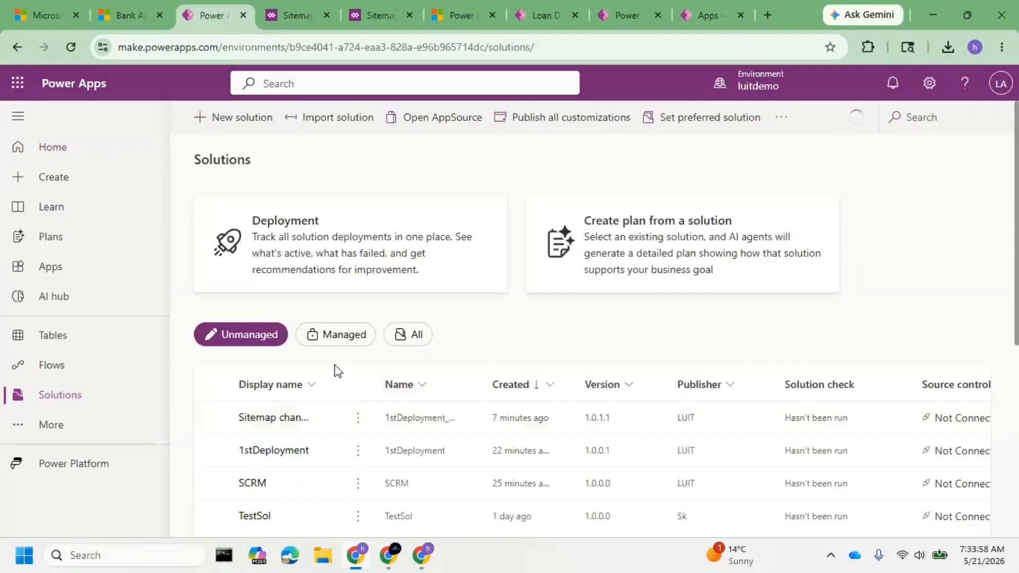
pyautogui.moveTo(329, 389); pyautogui.dragTo(436, 386)
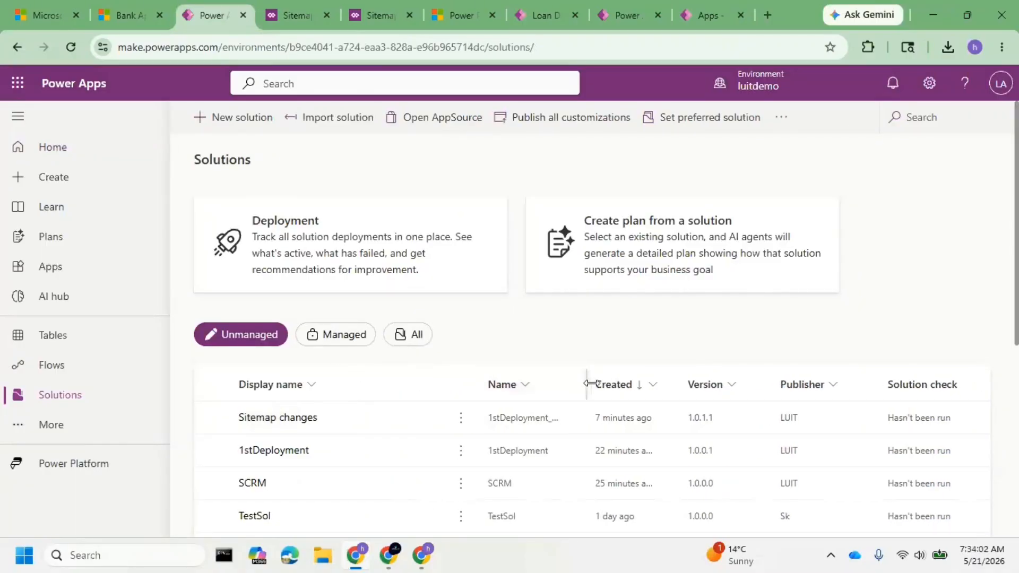
pyautogui.moveTo(587, 384); pyautogui.dragTo(728, 381)
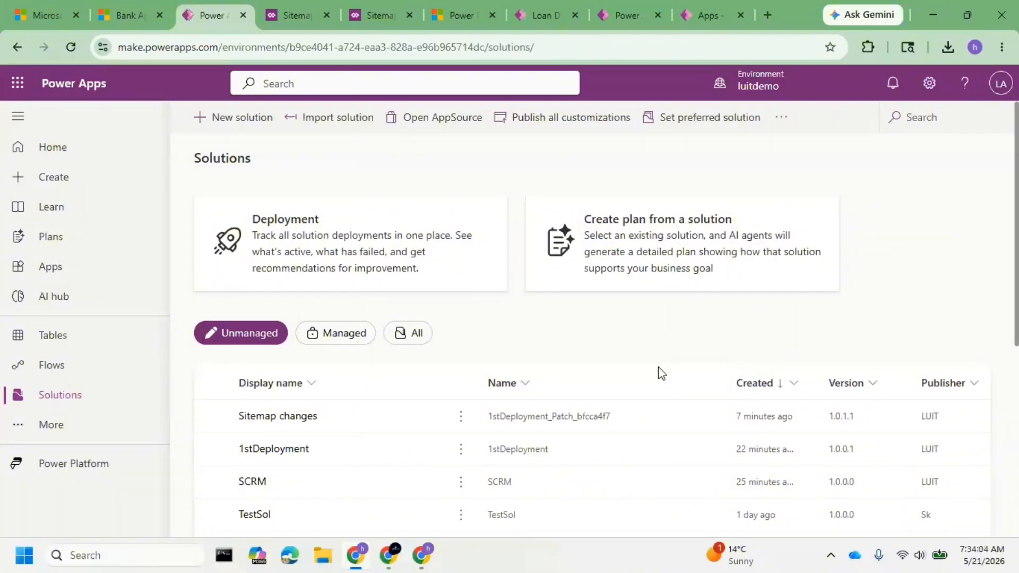
pyautogui.scroll(-1, 658, 372)
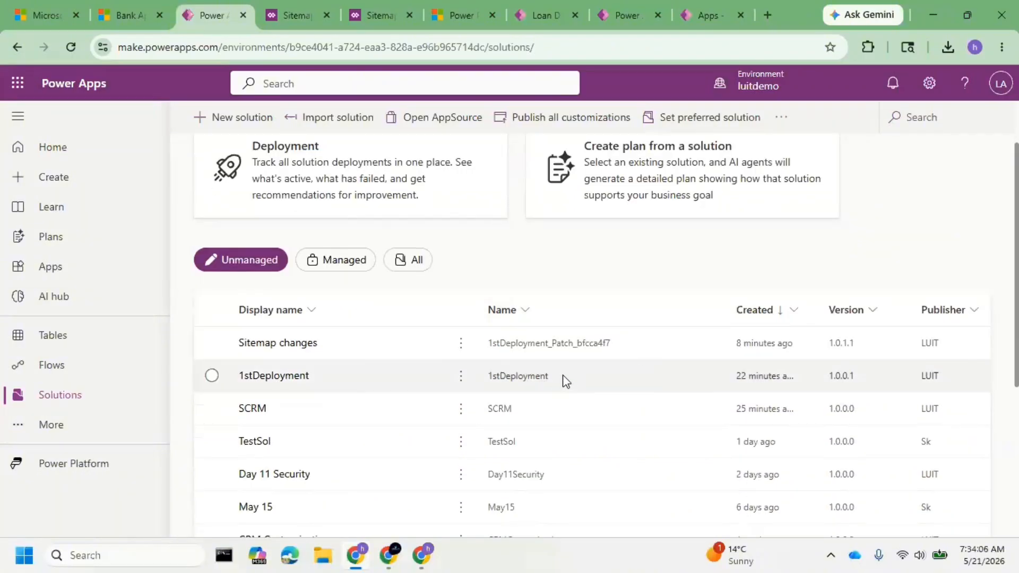
pyautogui.moveTo(563, 381); pyautogui.dragTo(509, 383)
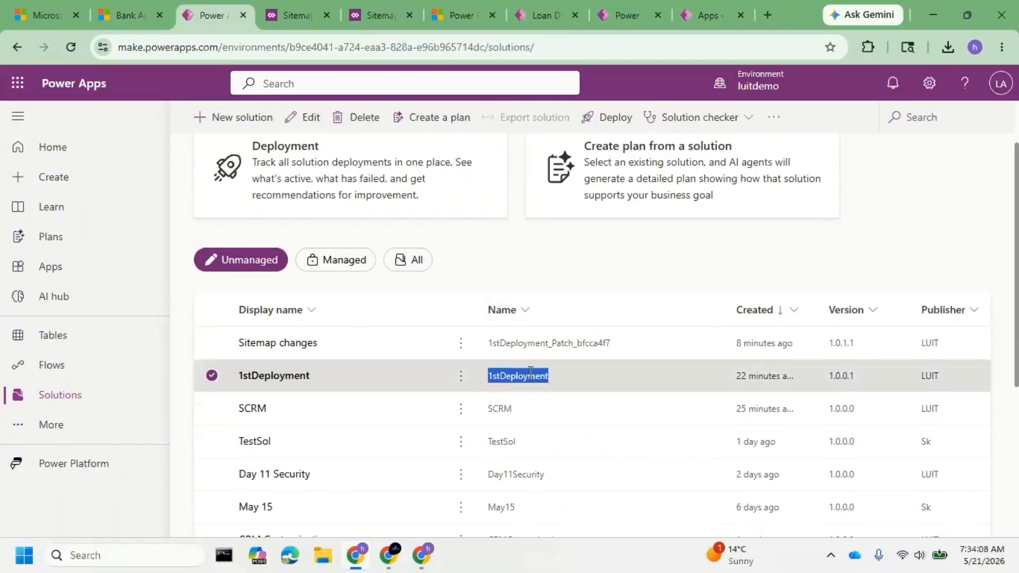
pyautogui.moveTo(488, 344); pyautogui.dragTo(594, 344)
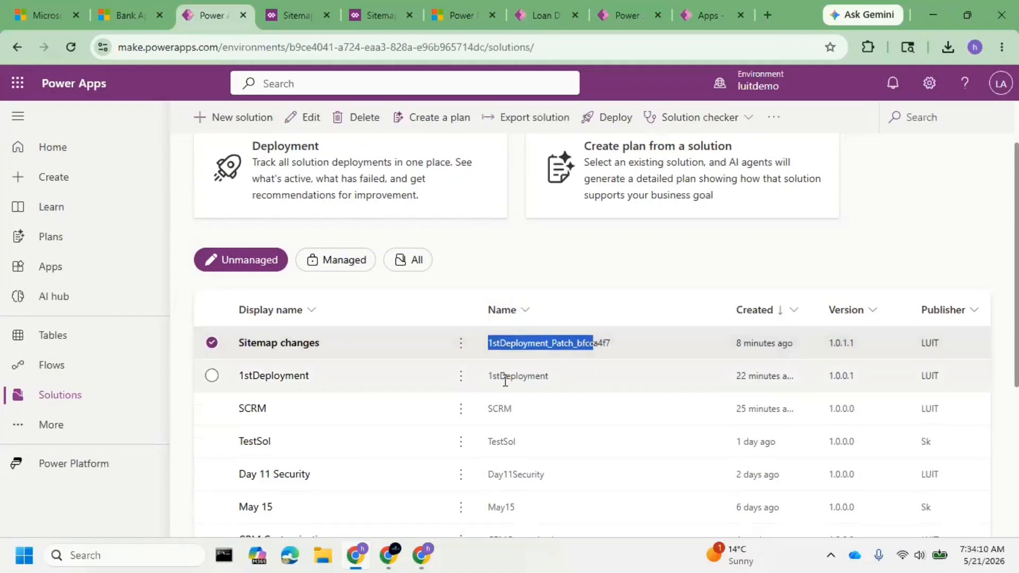
pyautogui.doubleClick(510, 383)
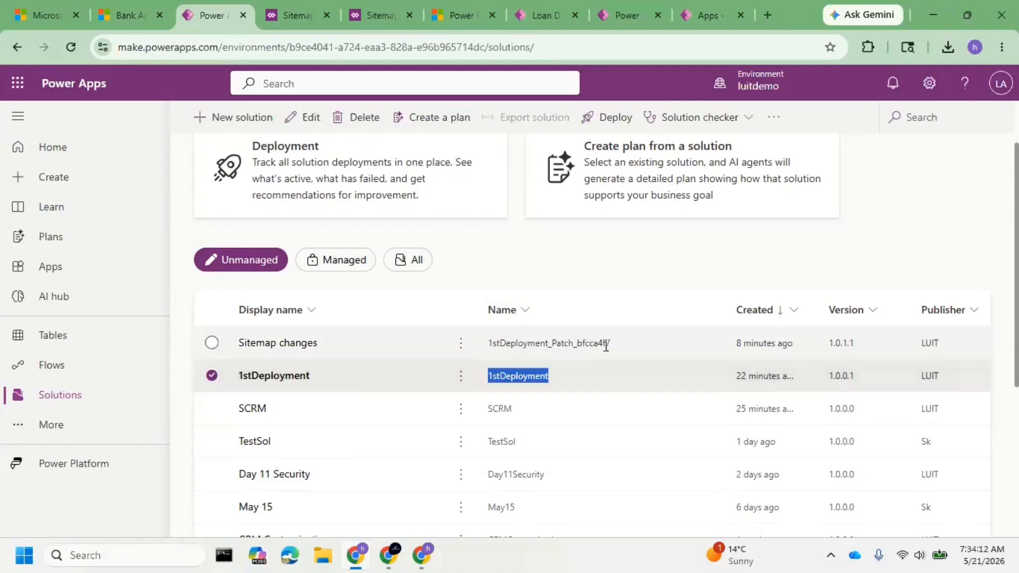
# Examine the SNIQ Bank Application App site map in 1stDeployment's recent items, and recheck the luitdemo app's navigation.
pyautogui.click(274, 375)
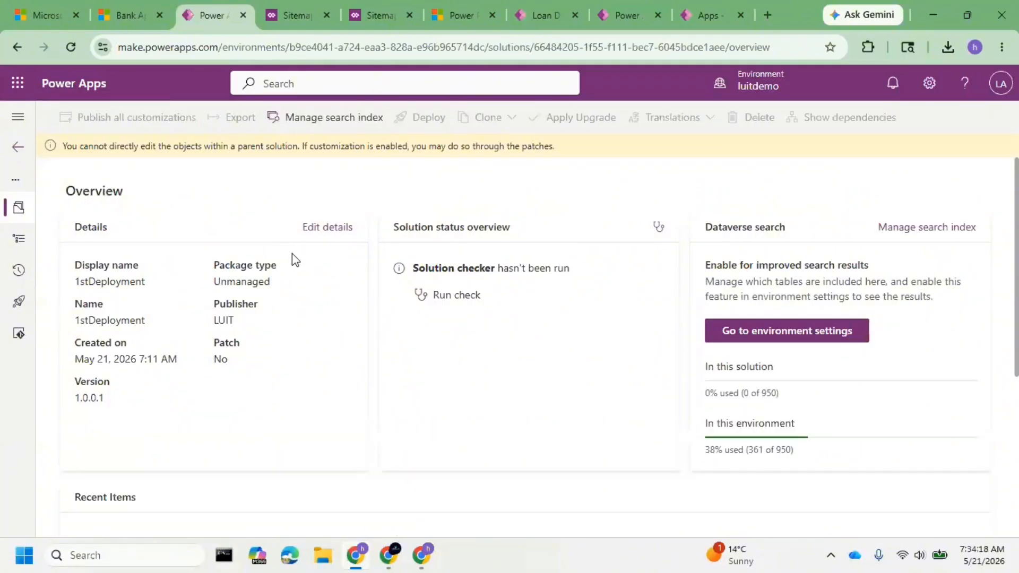
pyautogui.scroll(-2, 504, 393)
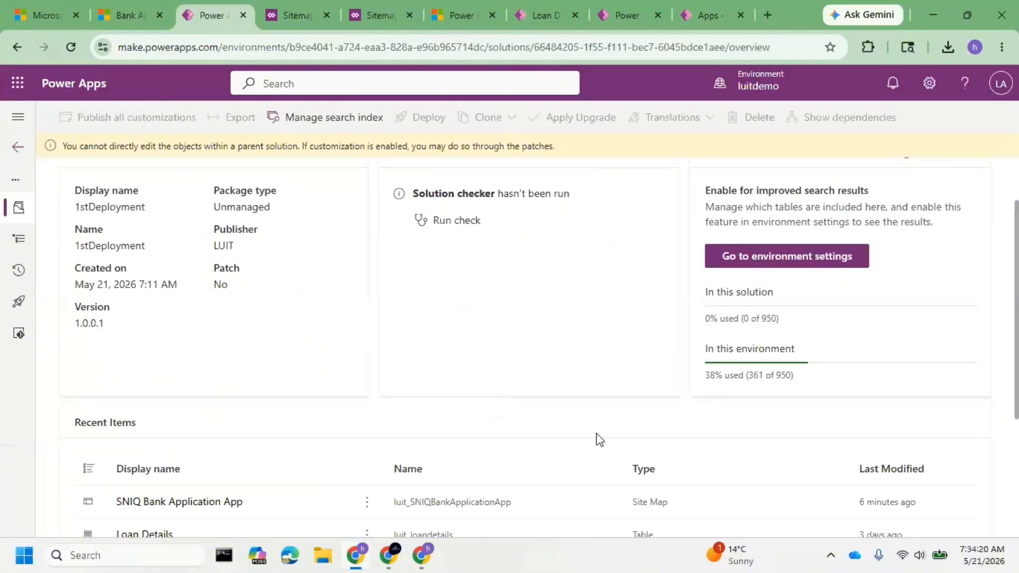
pyautogui.scroll(-4, 268, 387)
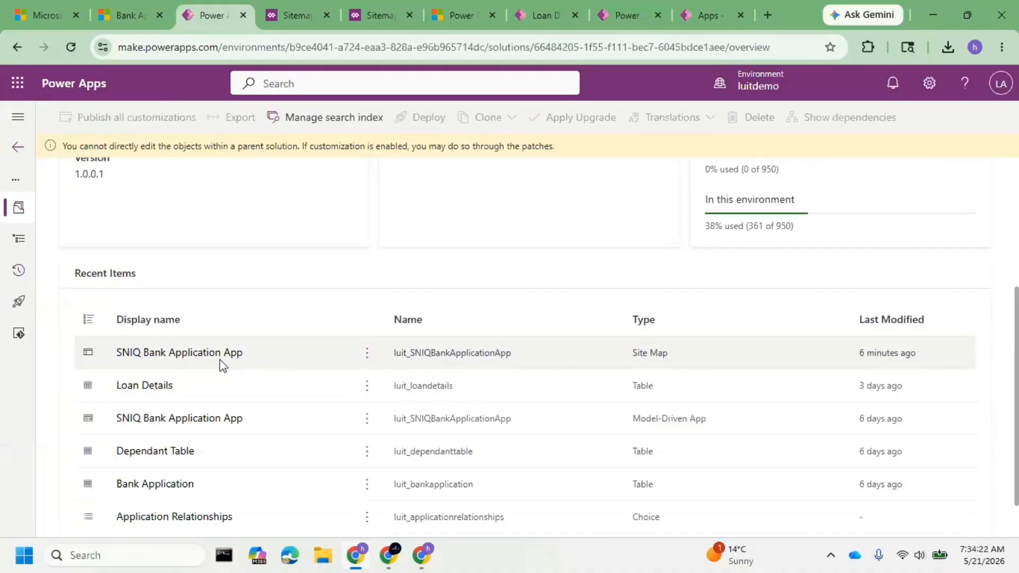
pyautogui.click(218, 355)
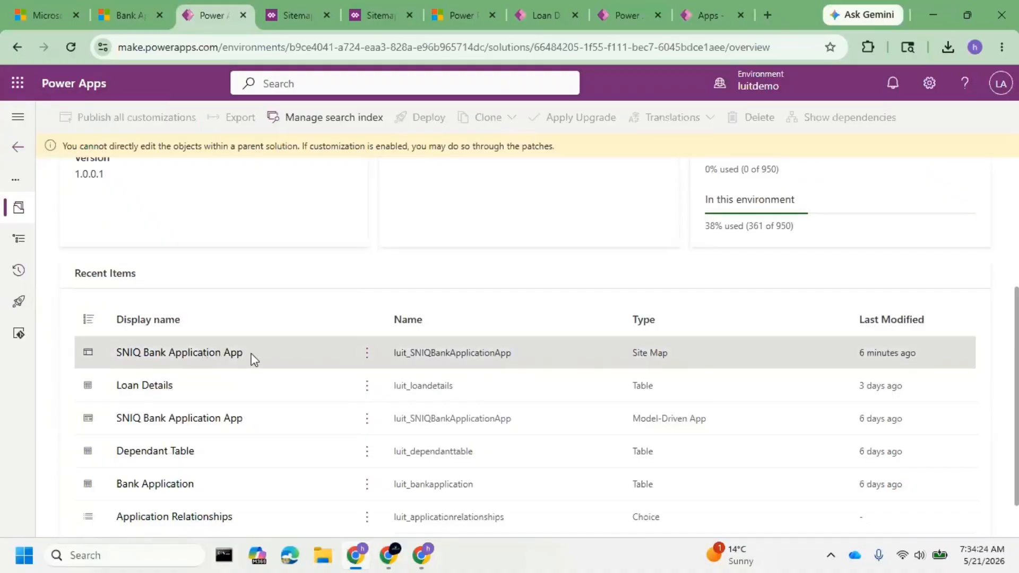
pyautogui.click(365, 356)
pyautogui.click(228, 356)
pyautogui.scroll(-2, 352, 403)
pyautogui.scroll(8, 404, 372)
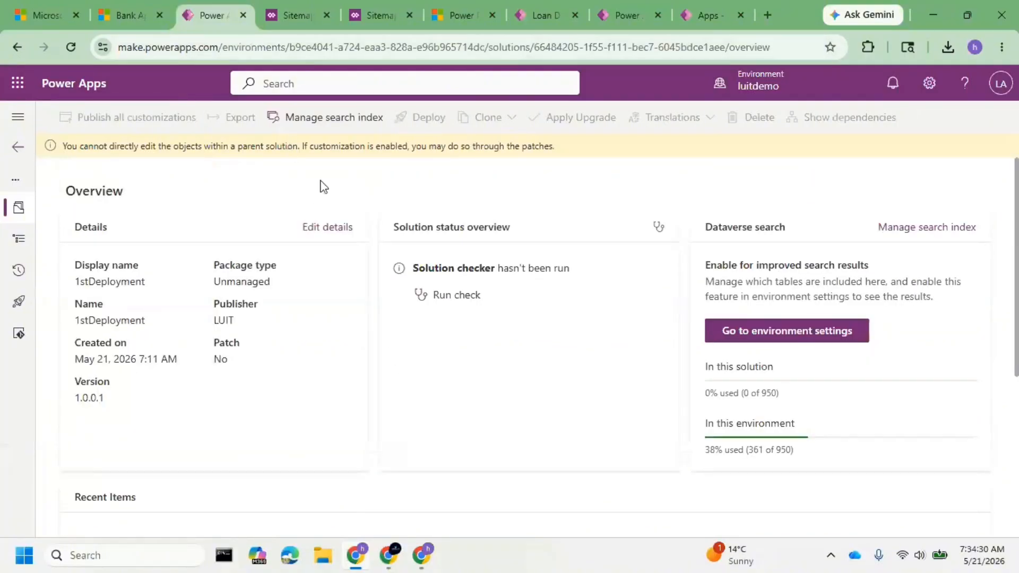
pyautogui.click(112, 10)
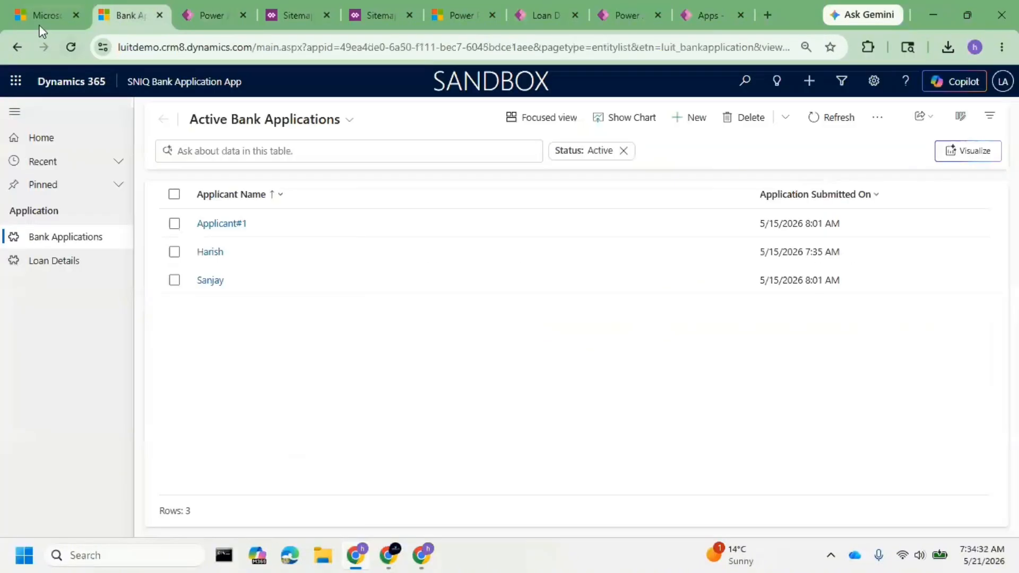
pyautogui.click(210, 16)
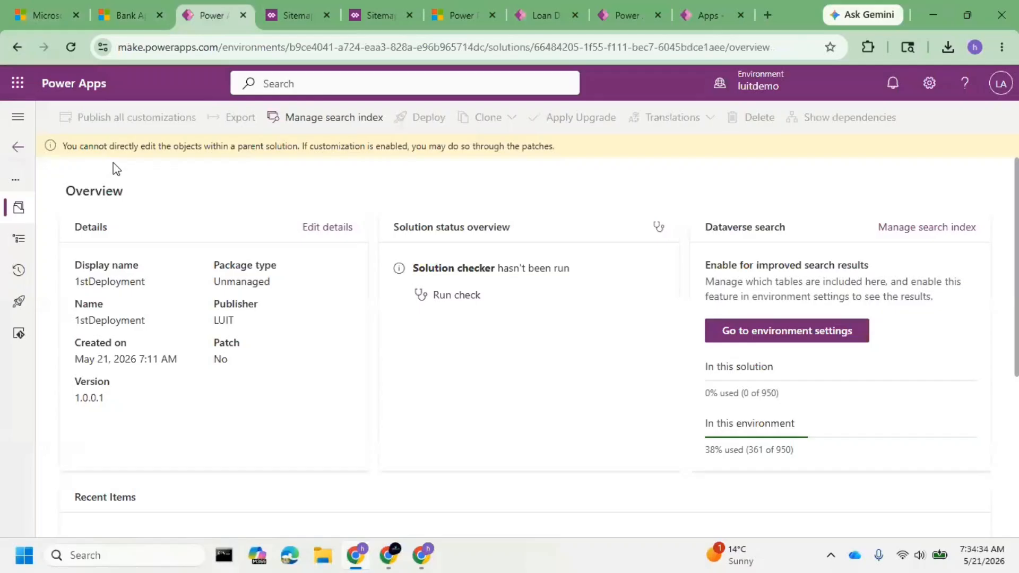
# Start exporting the Sitemap changes patch from the solutions list, and continue past the publish prompt to the missing components check.
pyautogui.click(18, 147)
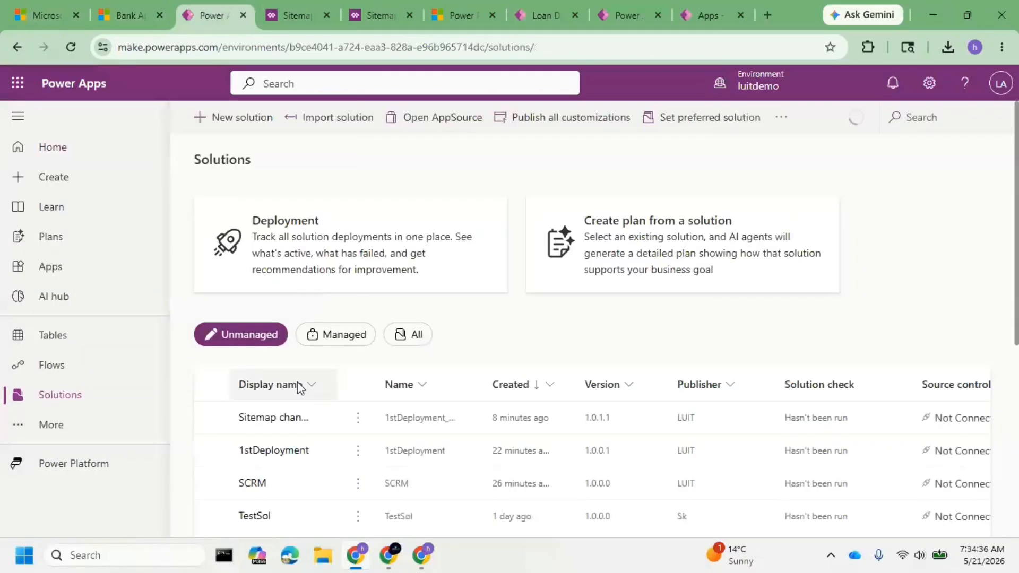
pyautogui.click(358, 419)
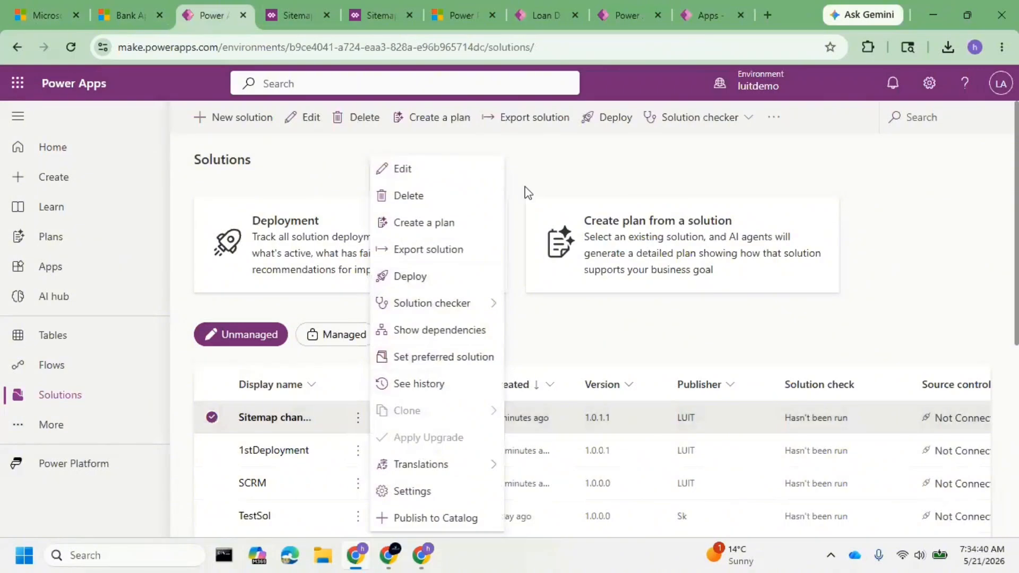
pyautogui.click(520, 132)
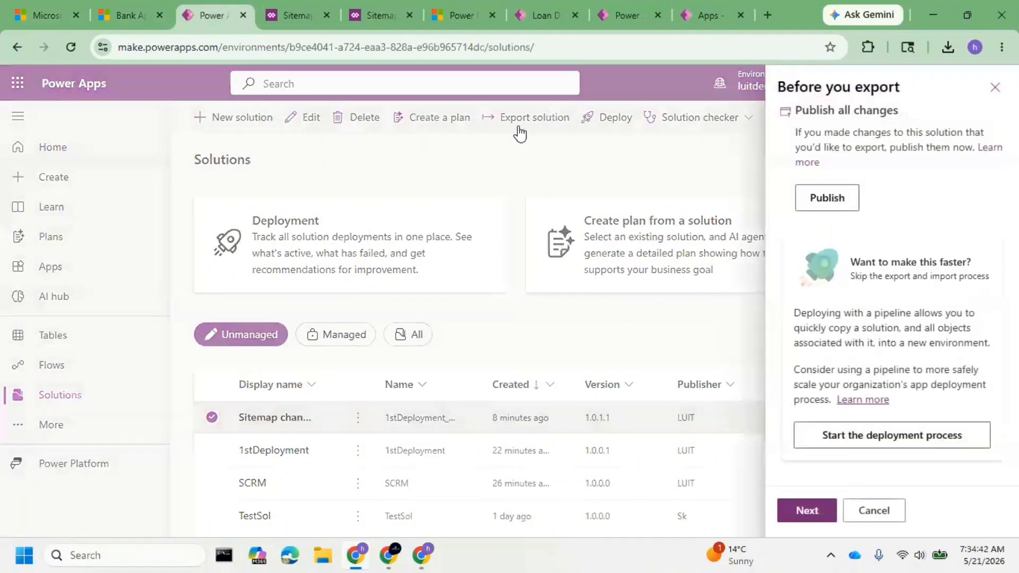
pyautogui.click(809, 511)
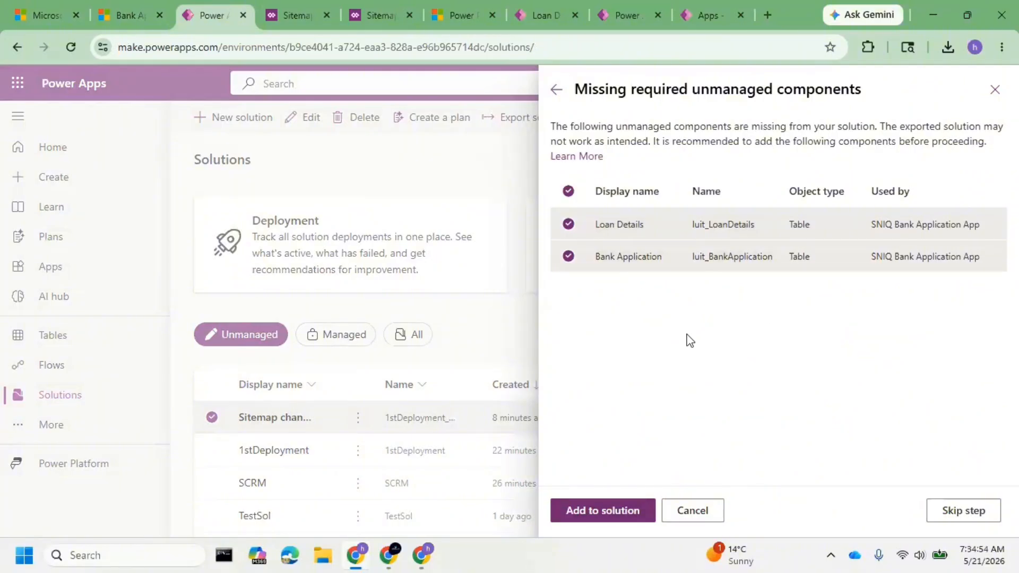
# Compare the SNIQ Bank Application App's navigation in luittest and luitdemo, and return to the patch export.
pyautogui.click(540, 13)
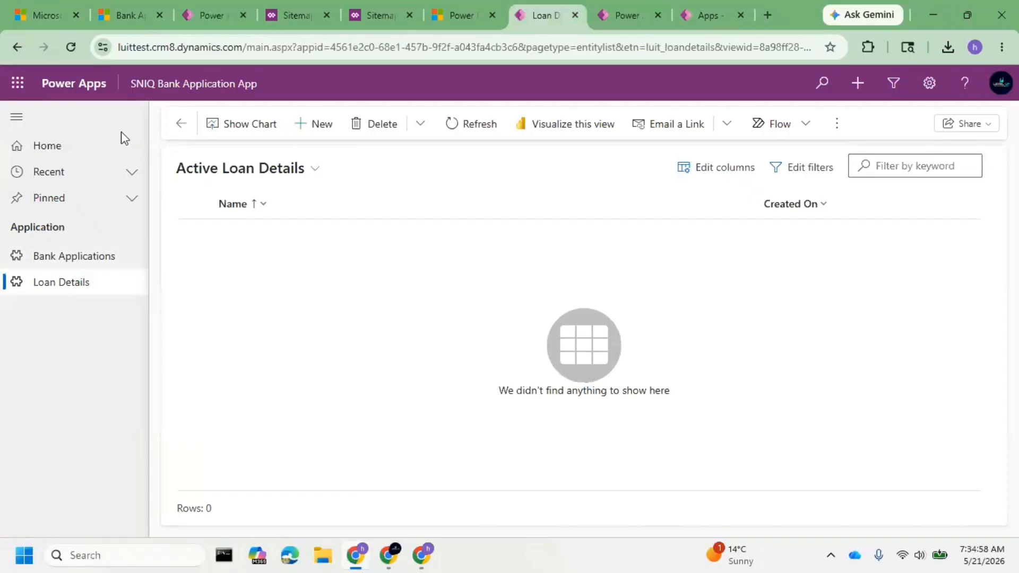
pyautogui.click(129, 17)
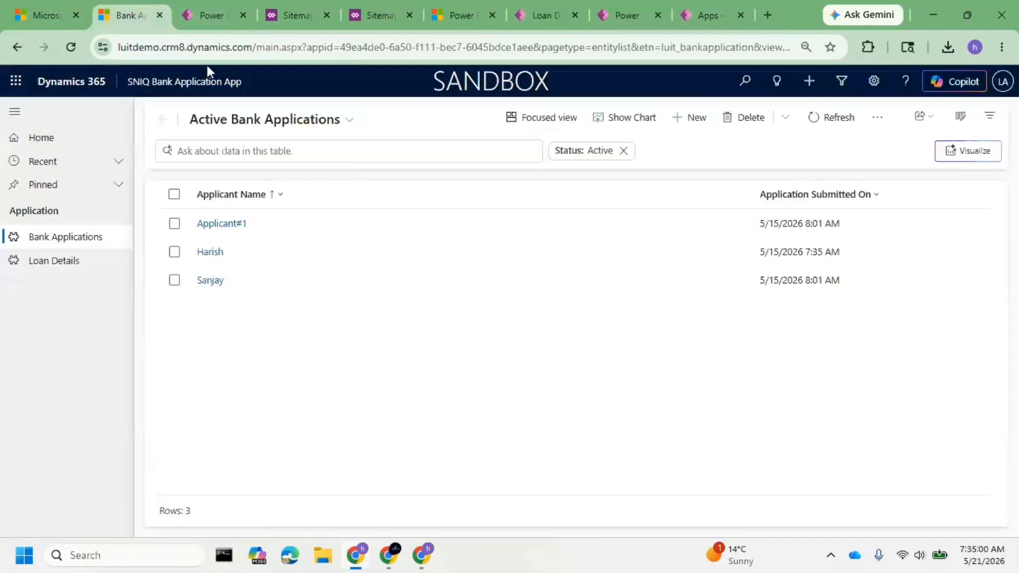
pyautogui.click(191, 15)
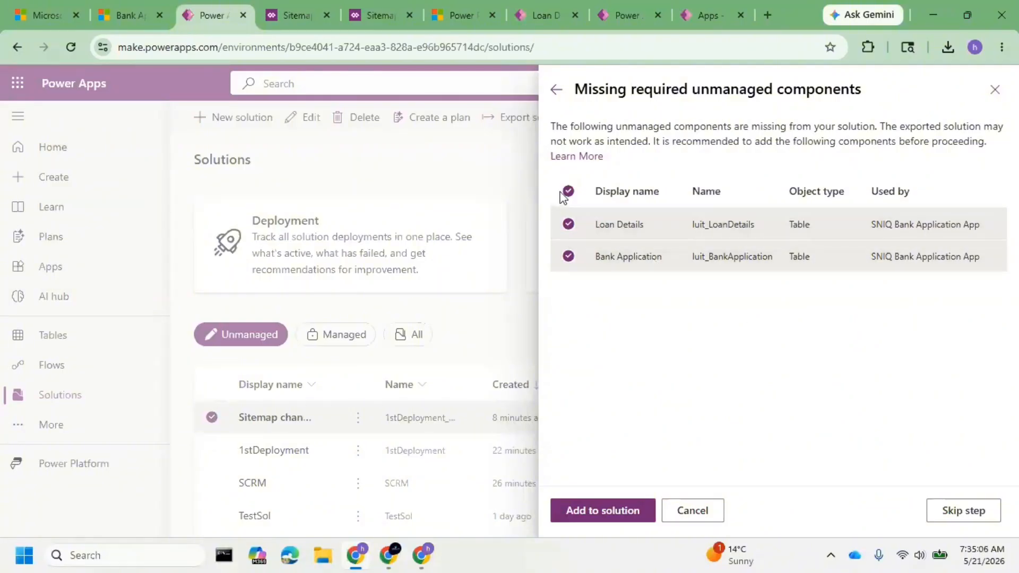
# Skip adding the missing components and export the Sitemap changes patch as unmanaged with version number 1.0.1.1.
pyautogui.click(965, 513)
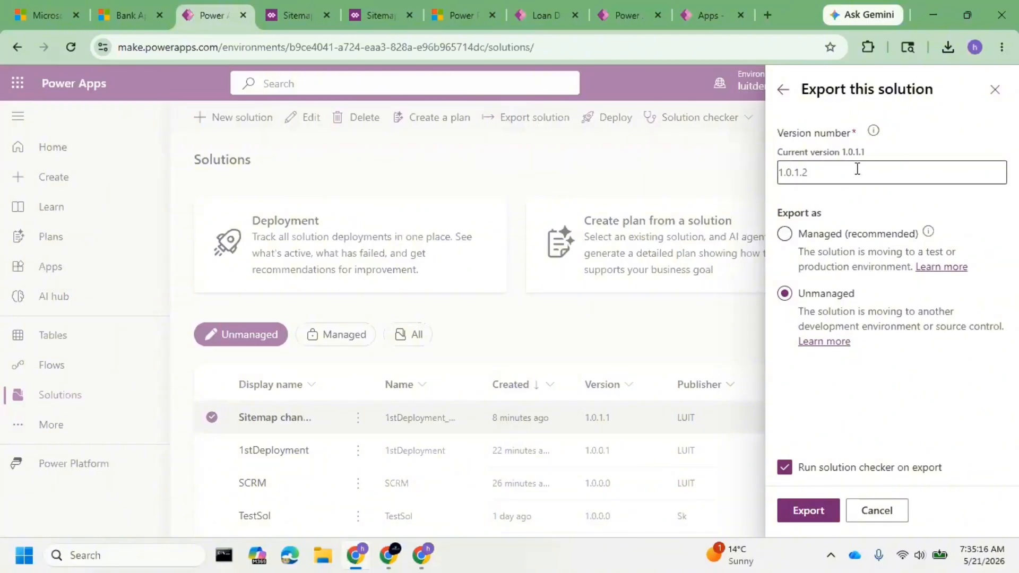
pyautogui.moveTo(830, 161)
pyautogui.mouseDown()
pyautogui.moveTo(850, 155)
pyautogui.moveTo(823, 175)
pyautogui.mouseUp()
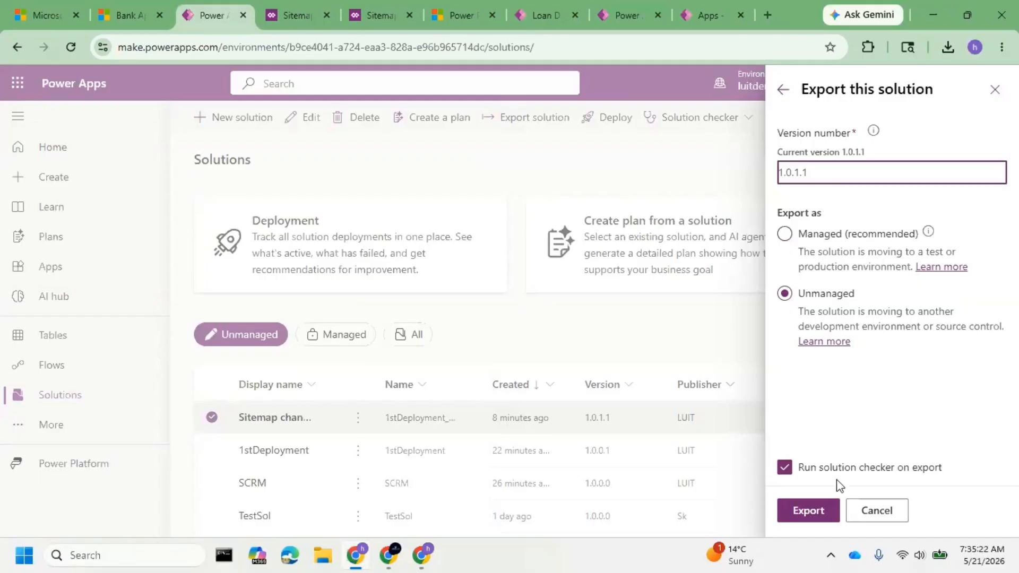
pyautogui.click(816, 509)
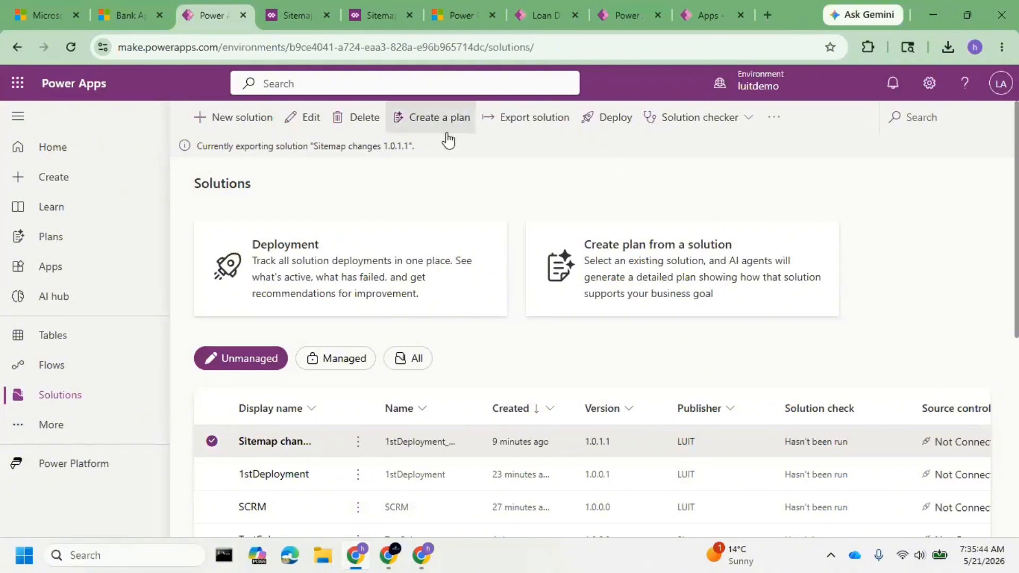
# Check the SNIQ Bank Application App in luittest and luitdemo, and reload the luitdemo app.
pyautogui.click(533, 14)
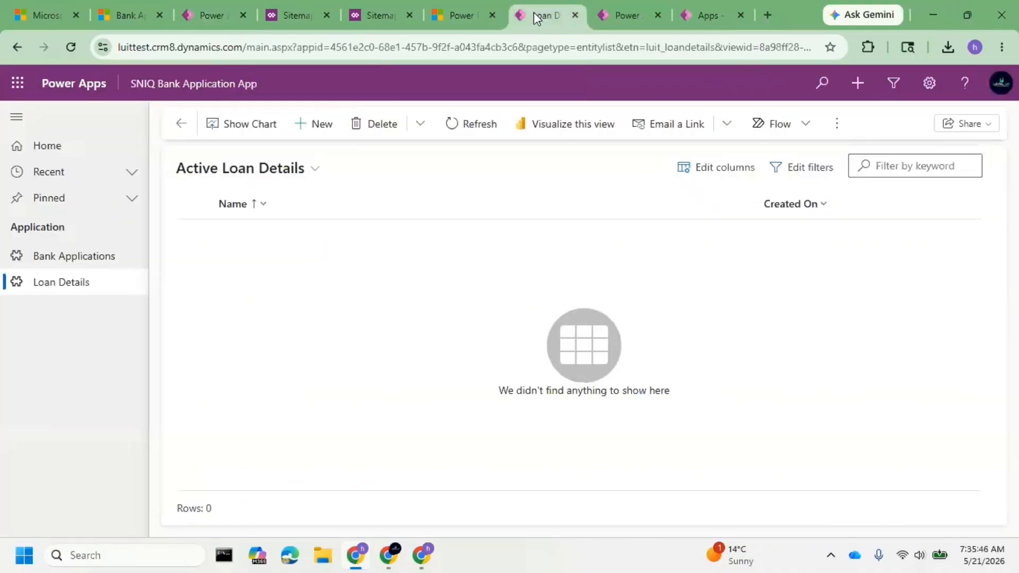
pyautogui.click(620, 18)
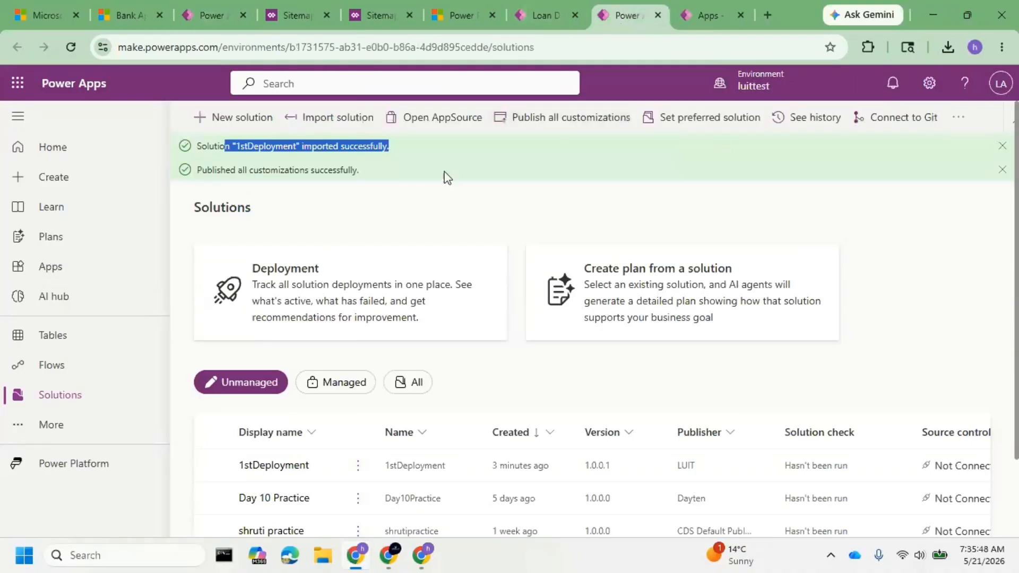
pyautogui.click(202, 20)
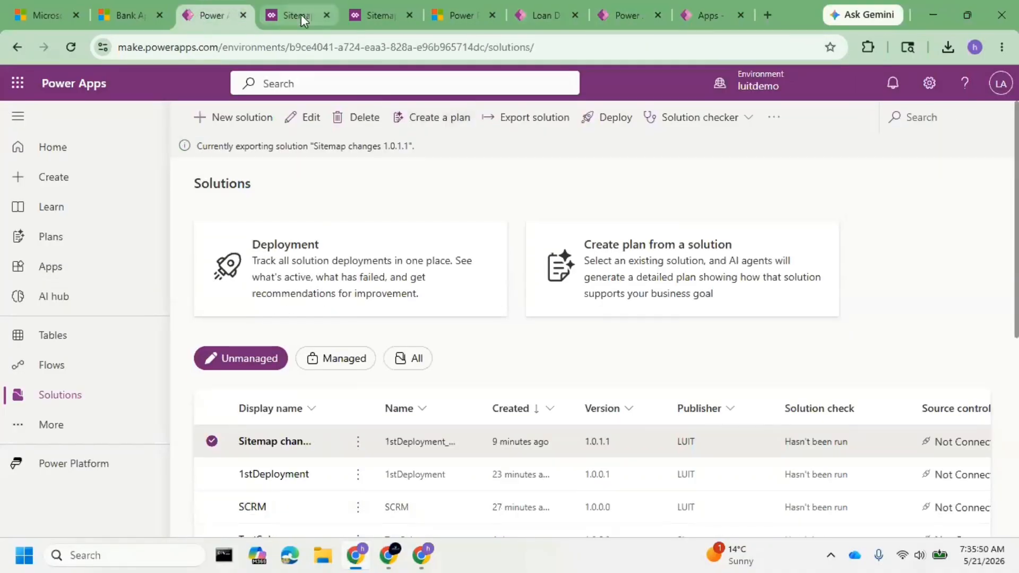
pyautogui.click(121, 3)
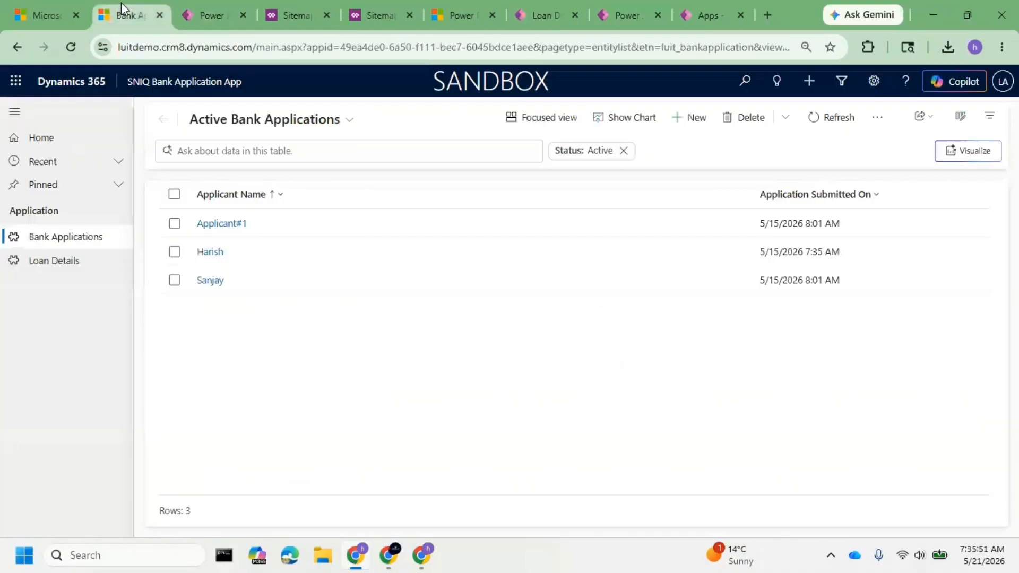
pyautogui.click(46, 12)
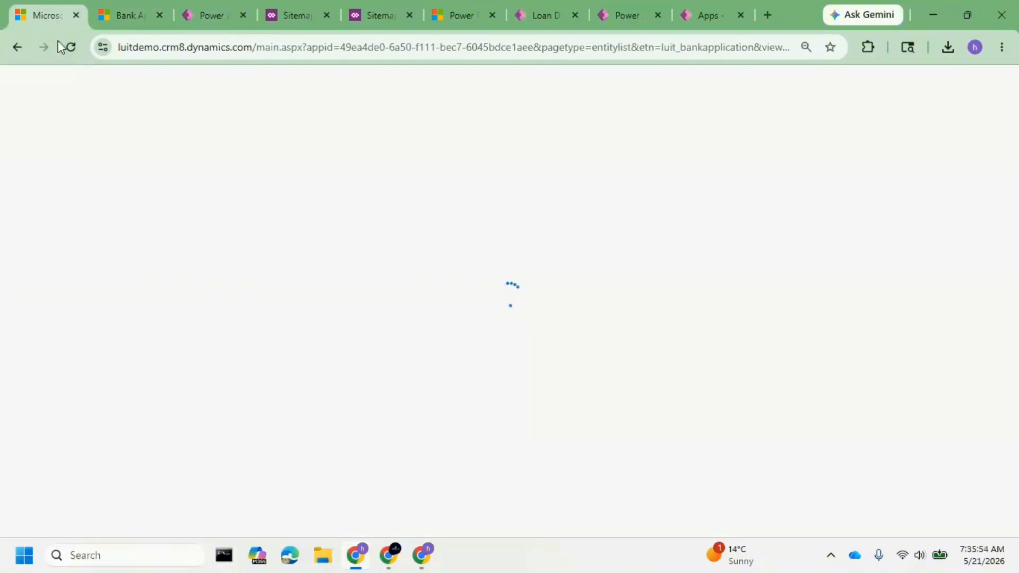
pyautogui.click(73, 50)
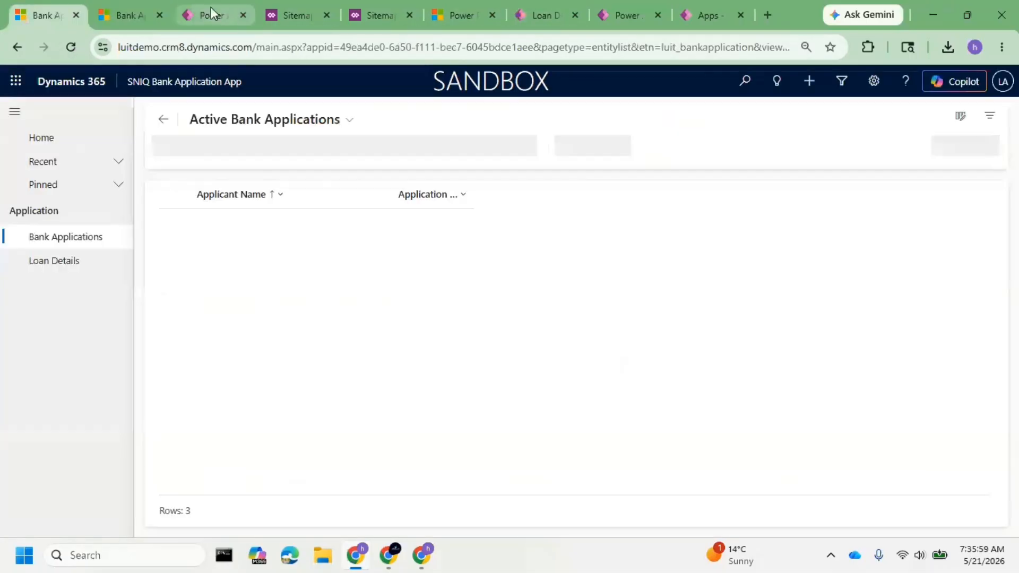
# Download the exported Sitemap changes patch from luitdemo, and switch to the solutions list in luittest.
pyautogui.click(209, 5)
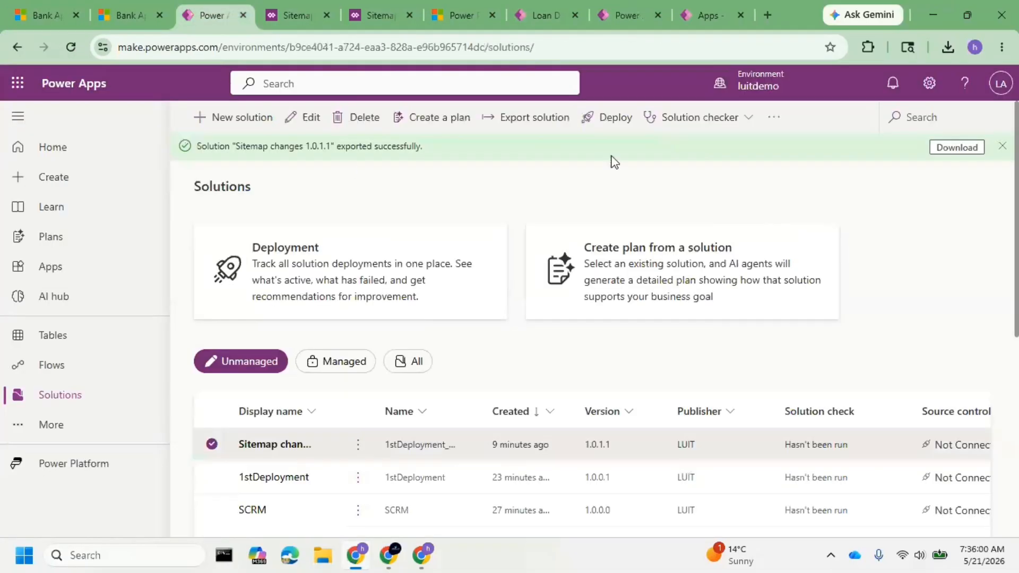
pyautogui.click(956, 148)
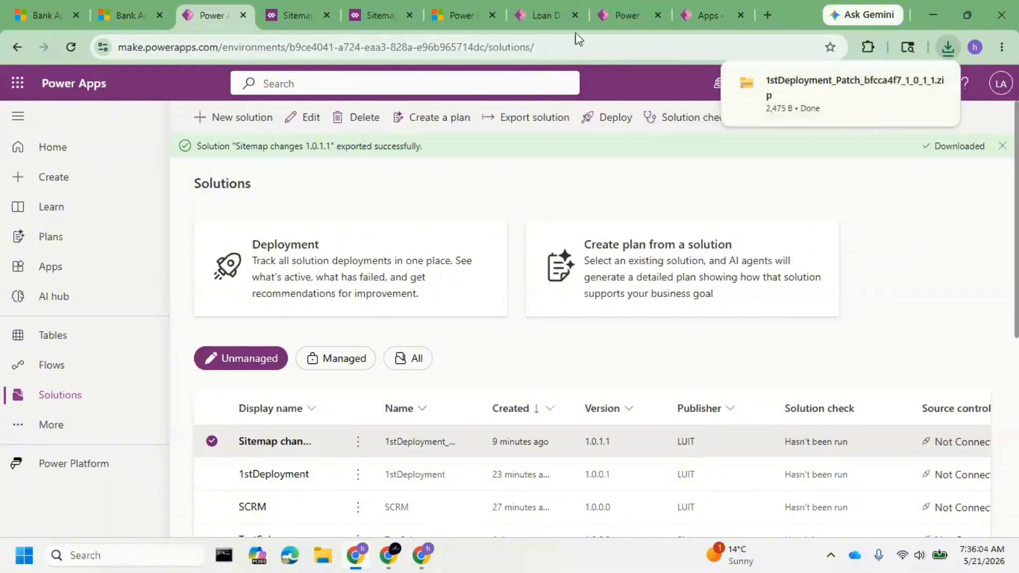
pyautogui.click(543, 16)
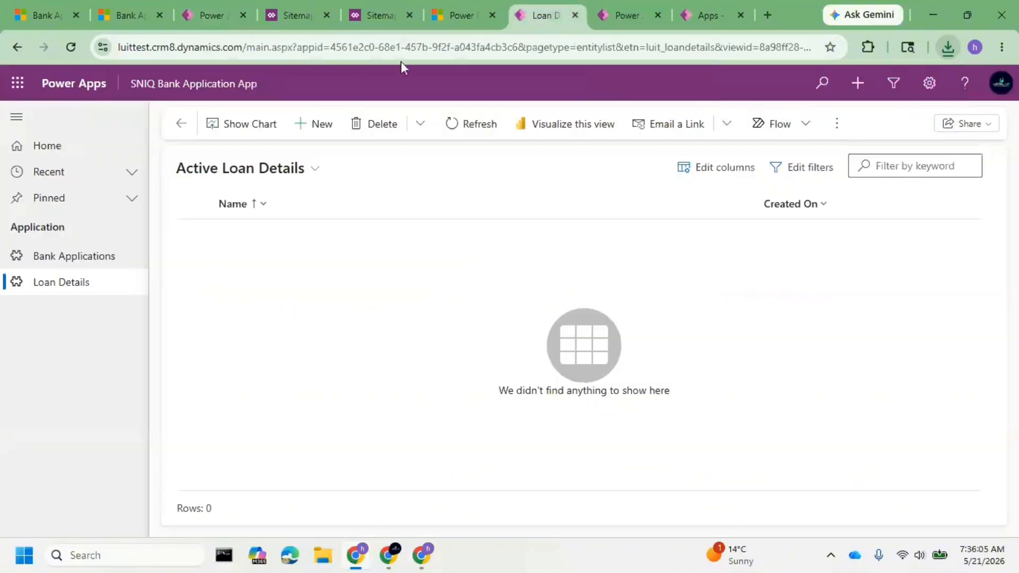
pyautogui.click(607, 22)
# Import the patch file 1stDeployment_Patch_bfcca4f7_1_0_1_1.zip into the luittest environment.
pyautogui.click(313, 119)
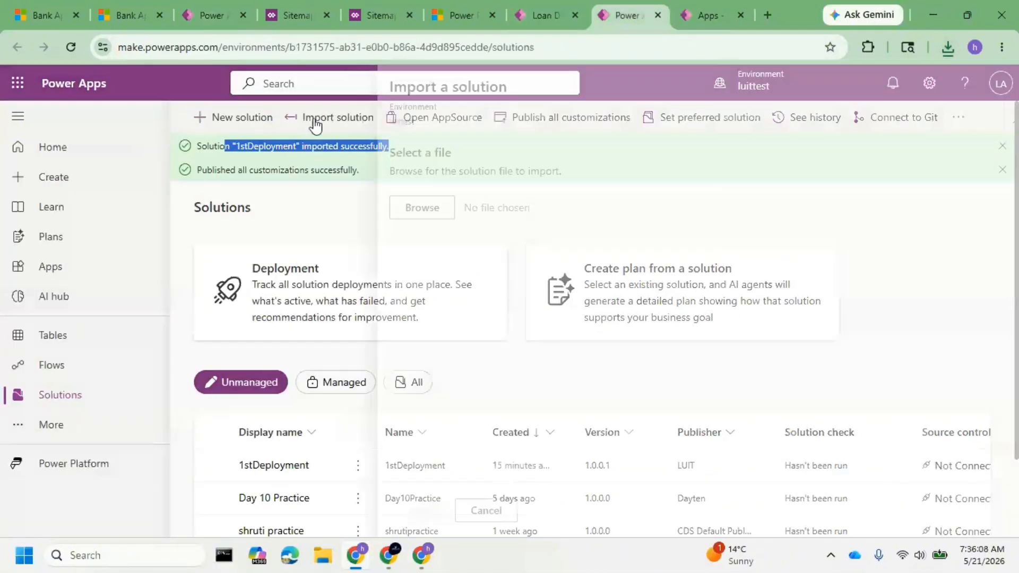
pyautogui.click(403, 204)
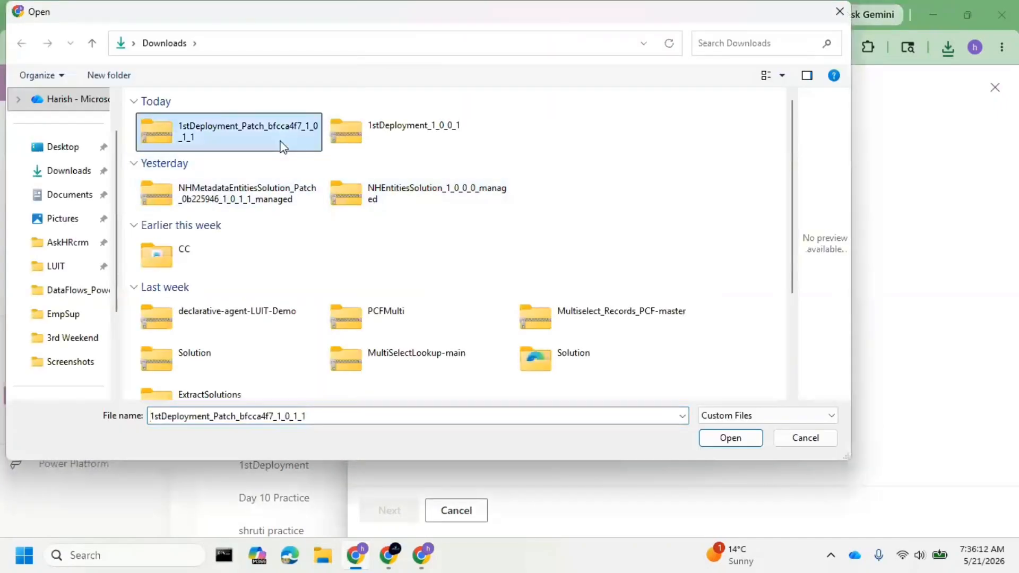
pyautogui.click(740, 442)
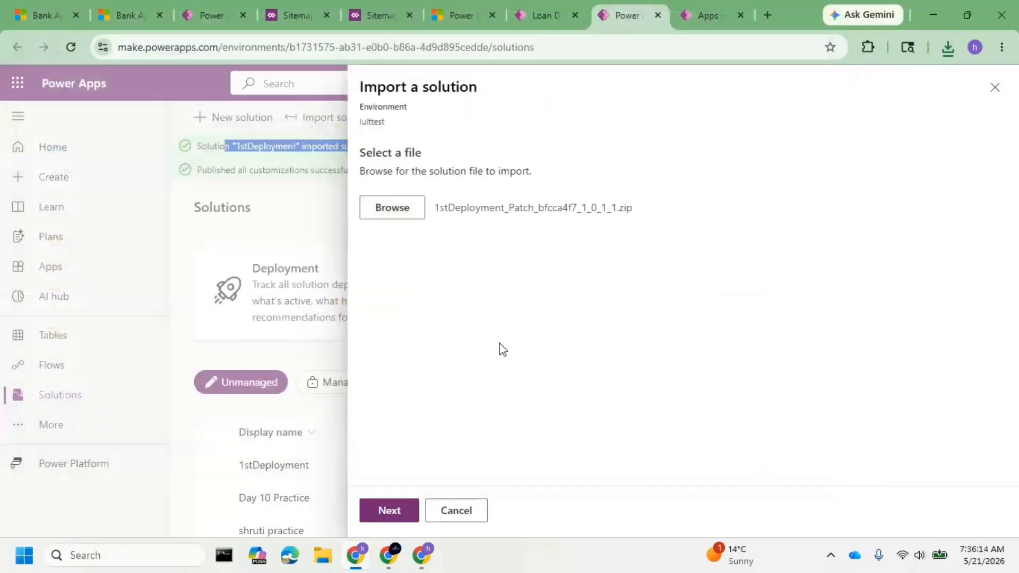
pyautogui.click(384, 510)
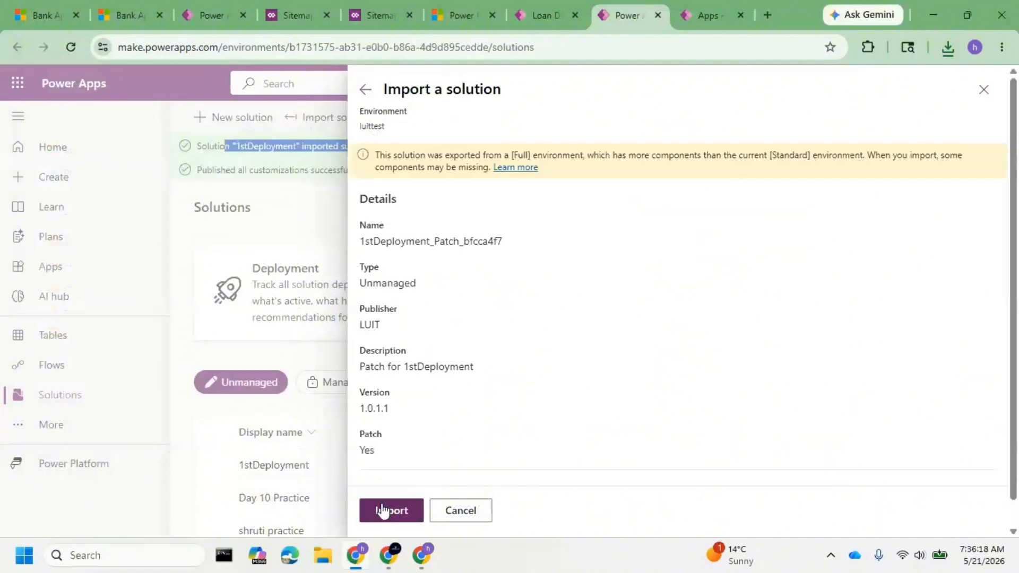
pyautogui.click(383, 511)
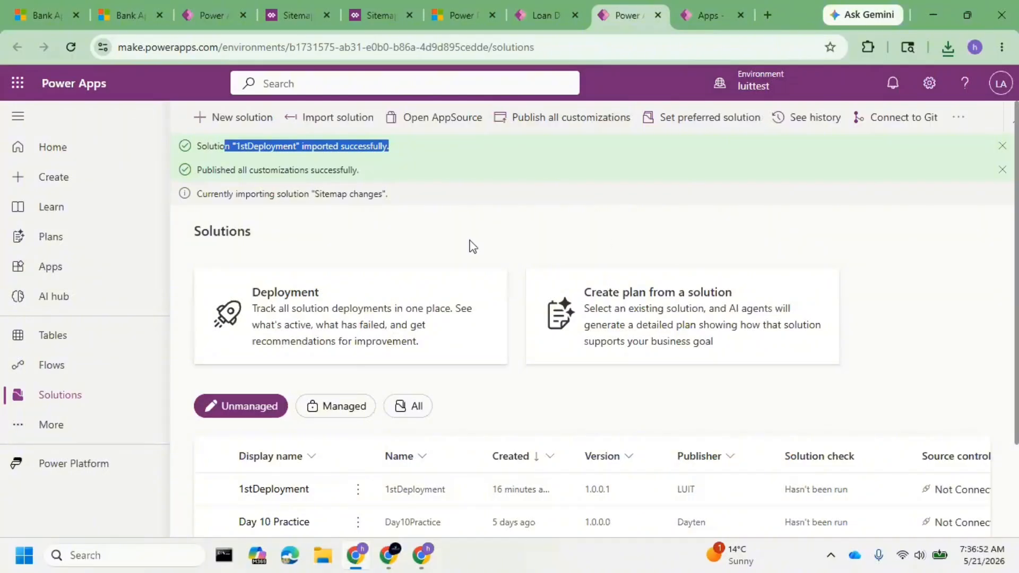
pyautogui.click(706, 16)
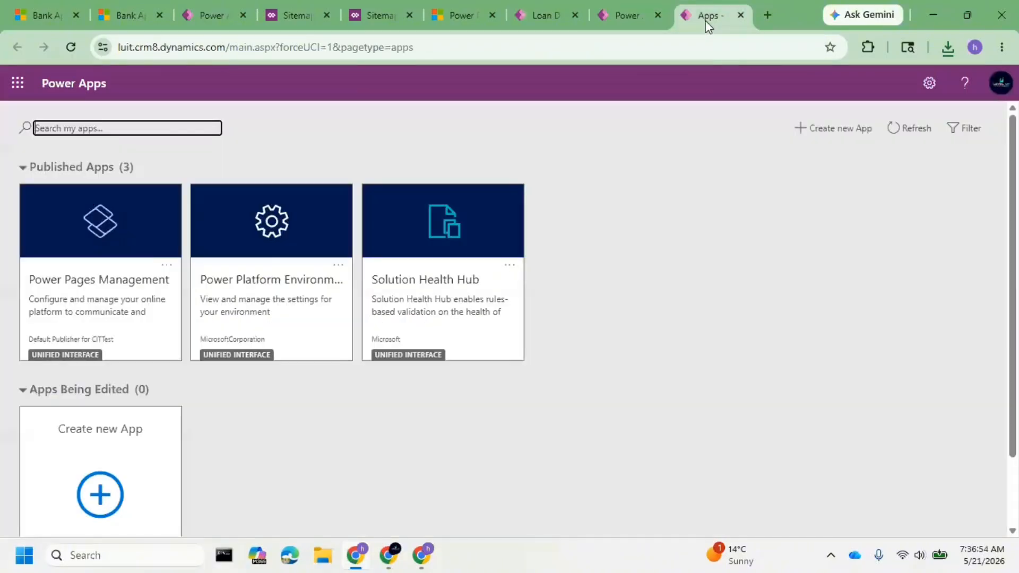
pyautogui.click(630, 17)
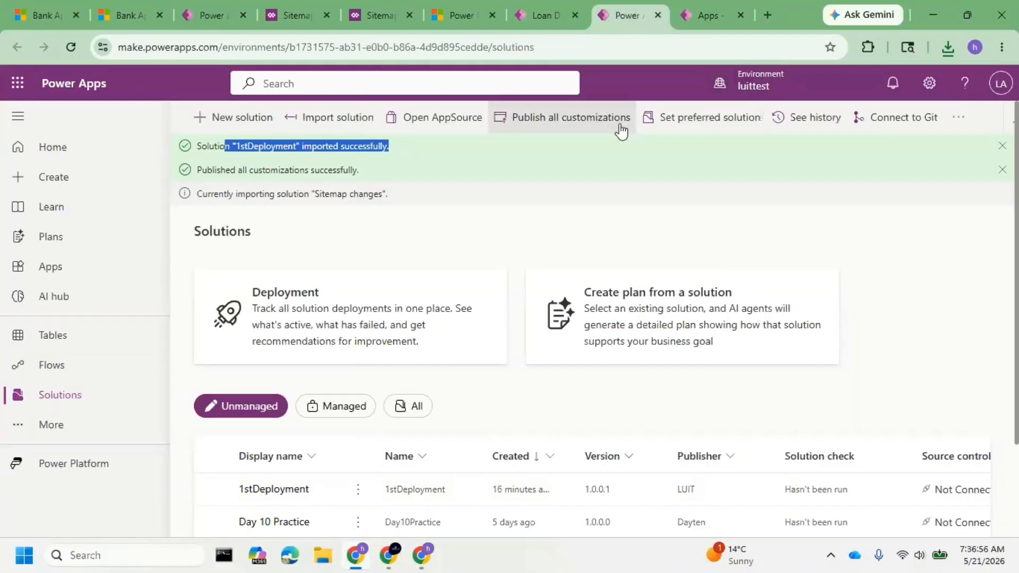
pyautogui.click(553, 15)
pyautogui.click(628, 24)
pyautogui.click(704, 17)
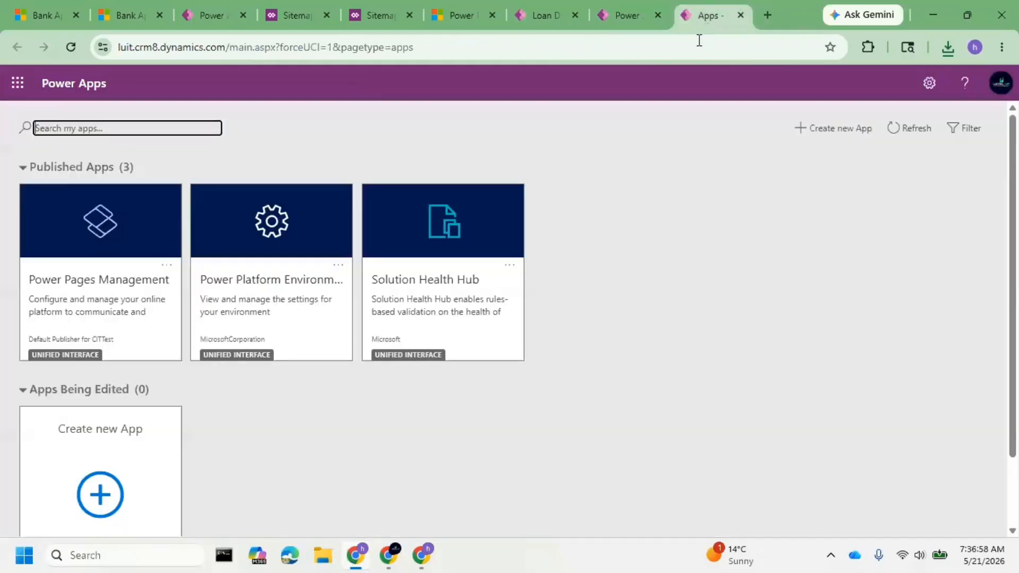
# Publish all customizations in the luittest environment.
pyautogui.click(626, 20)
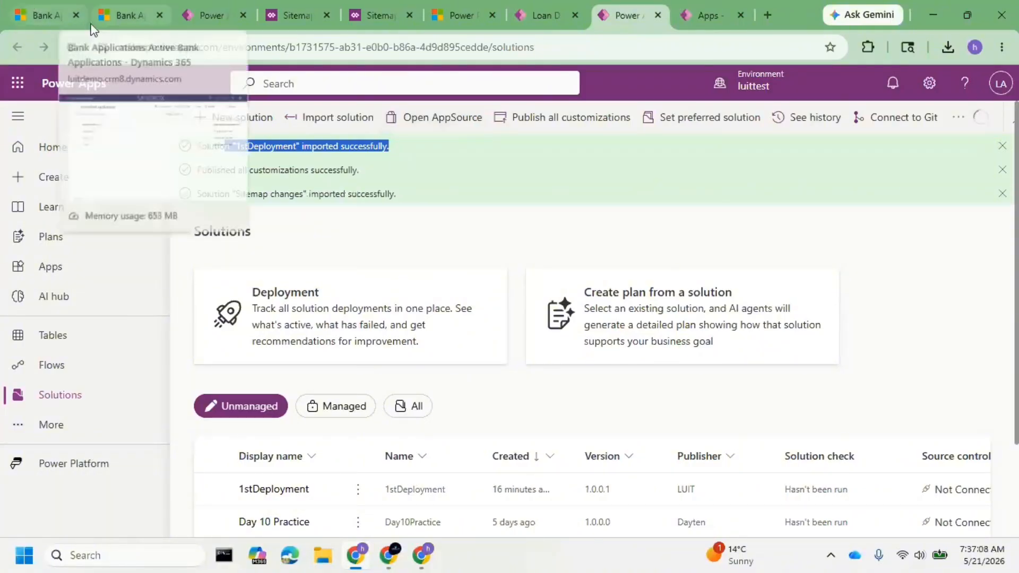
pyautogui.click(559, 135)
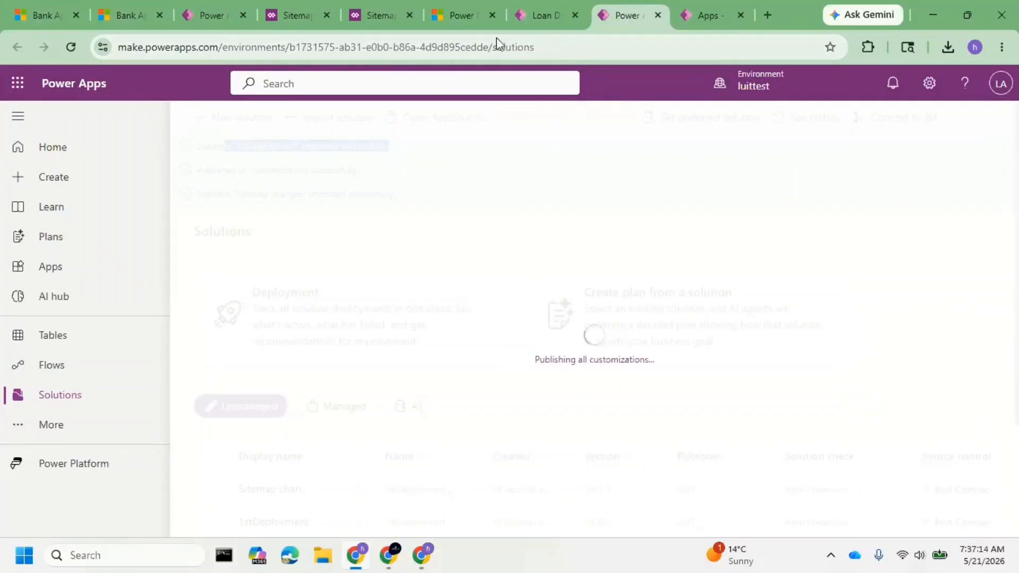
pyautogui.click(532, 18)
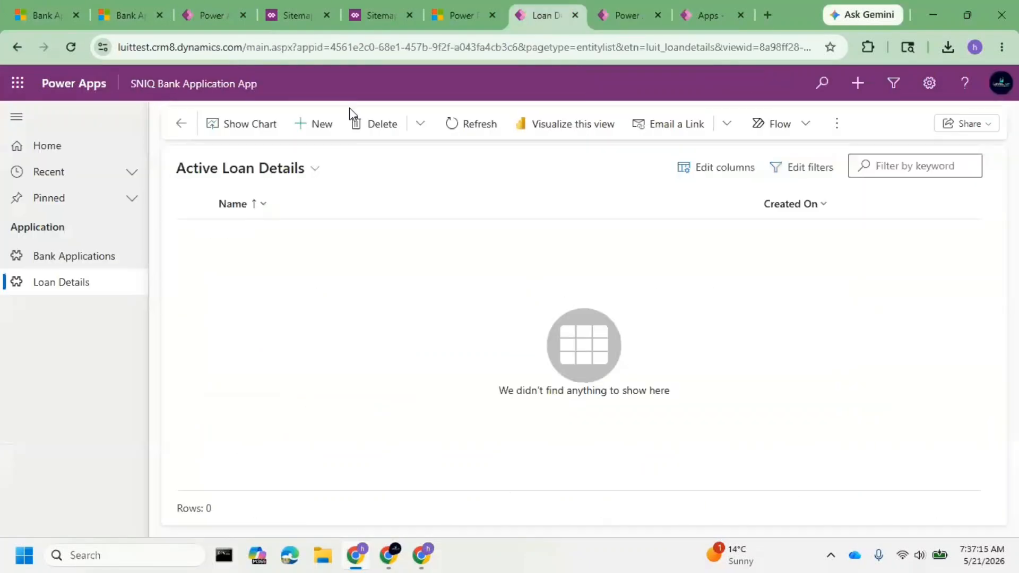
pyautogui.click(606, 19)
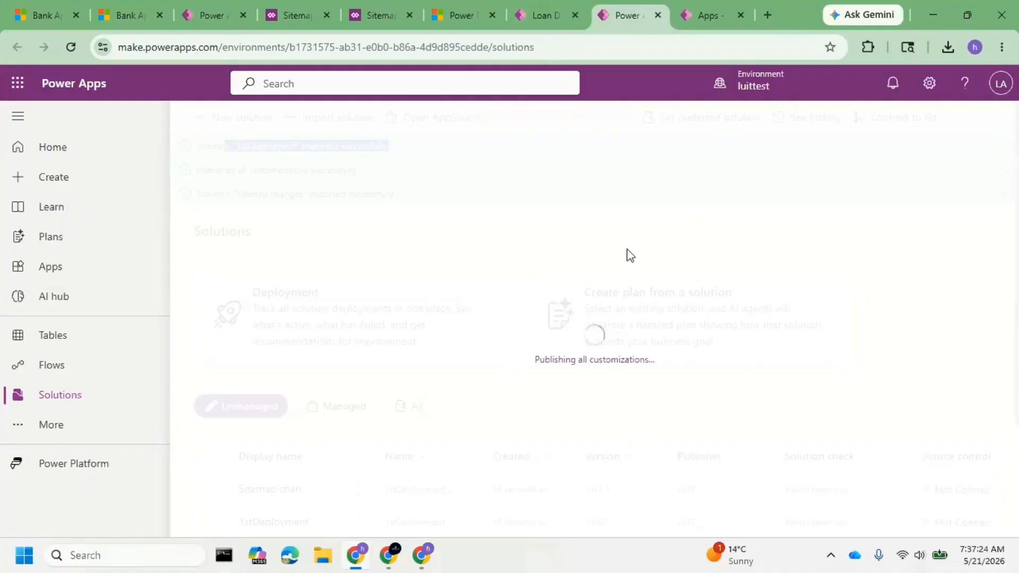
# Reload the SNIQ Bank Application App in luitdemo and compare its navigation with the luittest app.
pyautogui.click(45, 15)
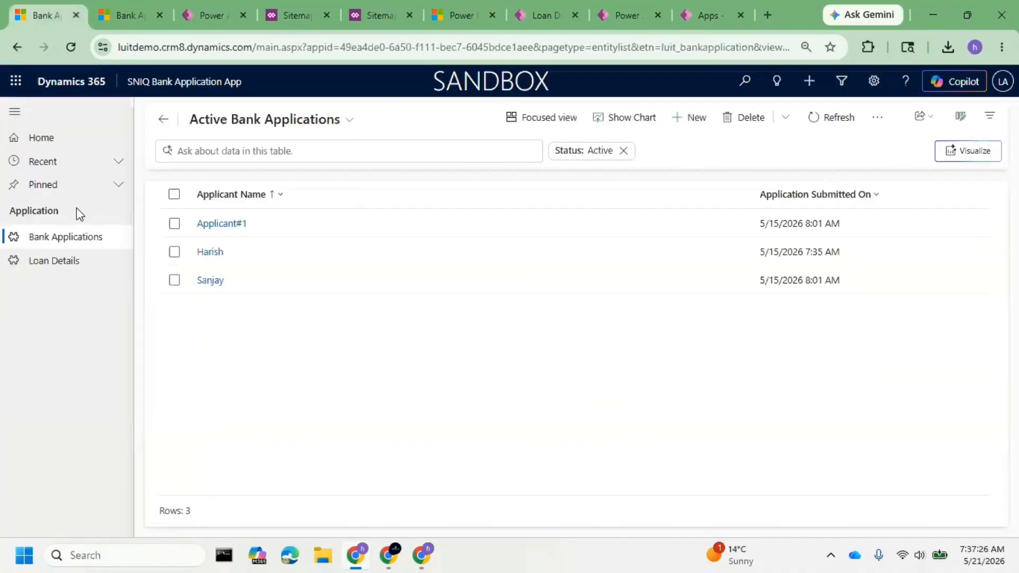
pyautogui.rightClick(71, 47)
pyautogui.click(121, 121)
pyautogui.click(519, 6)
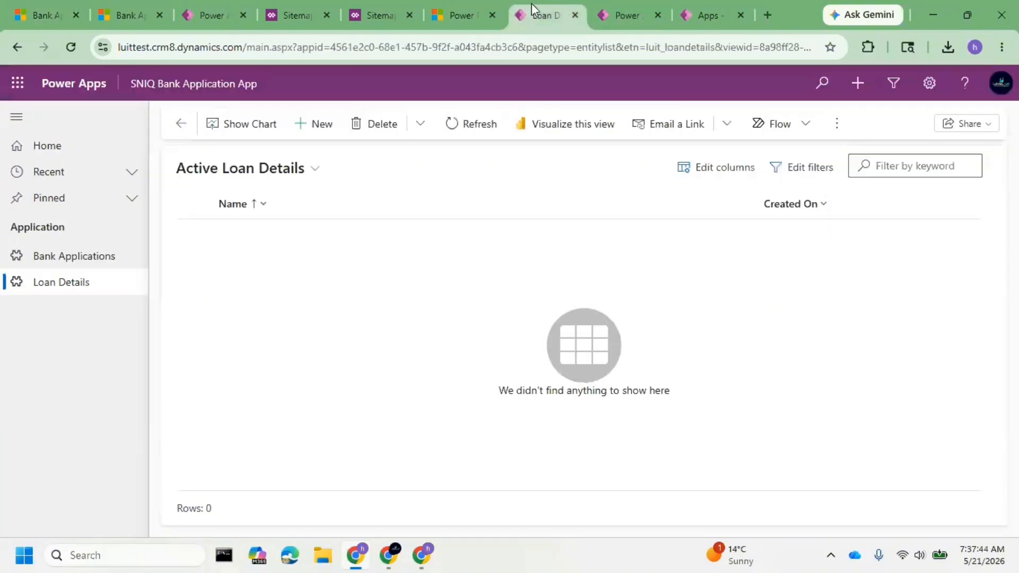
# Open the SNIQ Bank Application App from luittest's apps list and check its navigation.
pyautogui.click(478, 15)
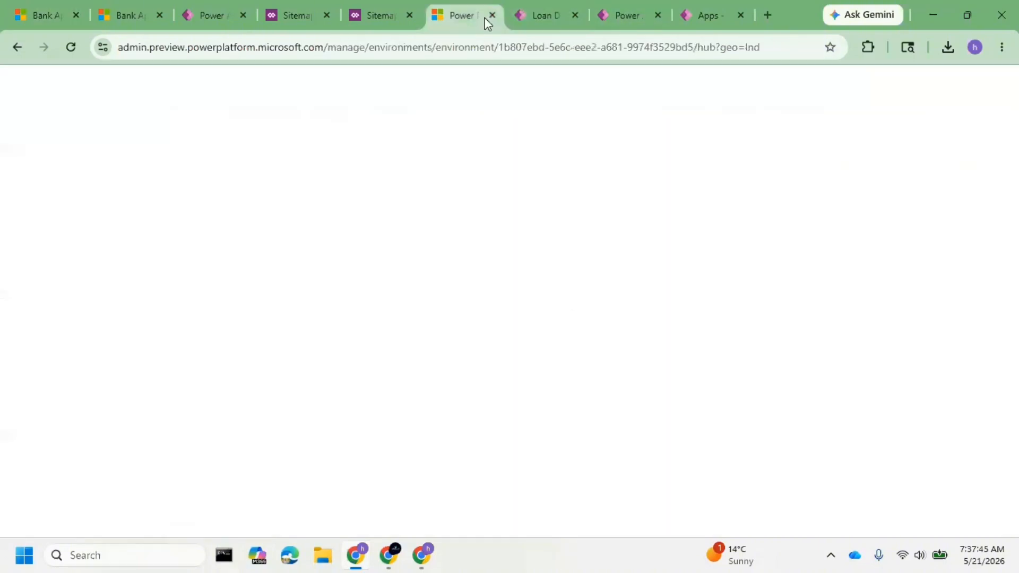
pyautogui.click(620, 16)
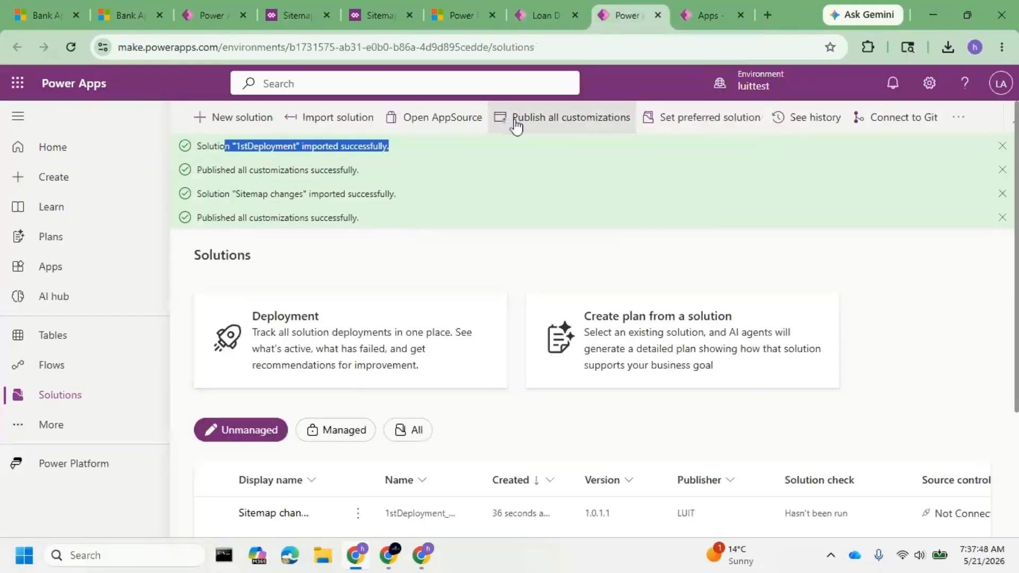
pyautogui.click(68, 266)
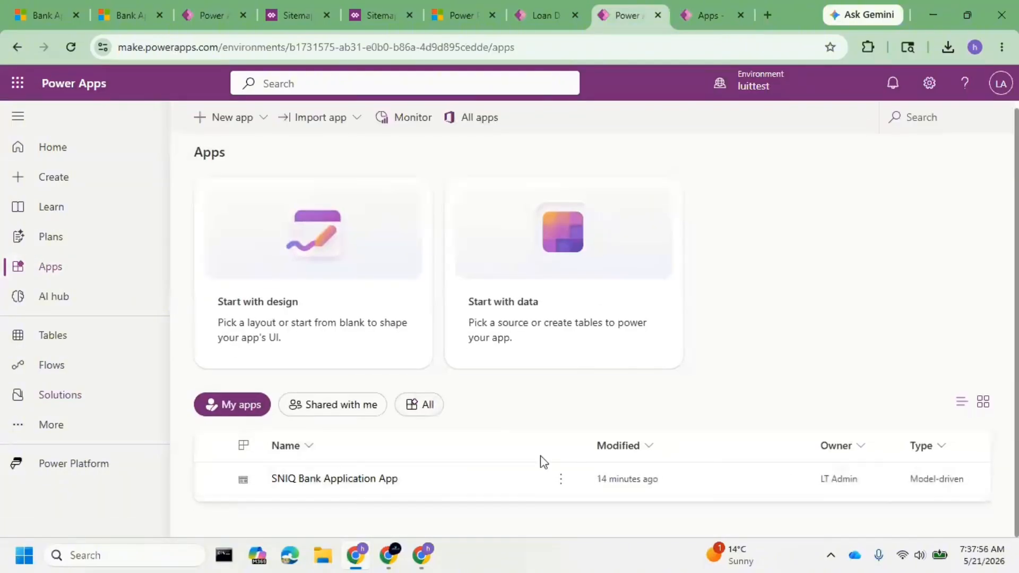
pyautogui.click(538, 479)
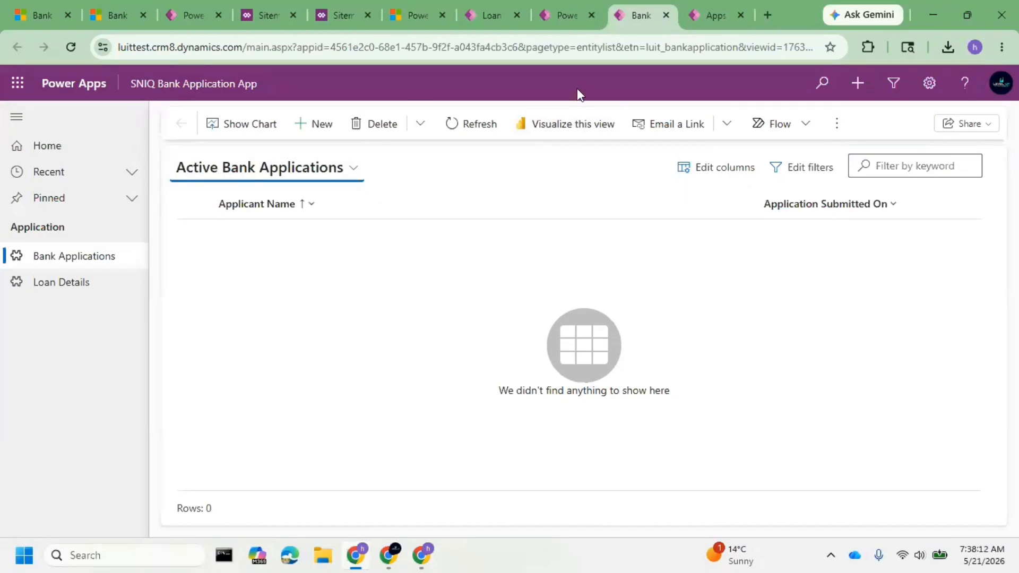
# Return to luittest's solutions list, and widen the Name and Display name columns to read the full solution names.
pyautogui.click(565, 24)
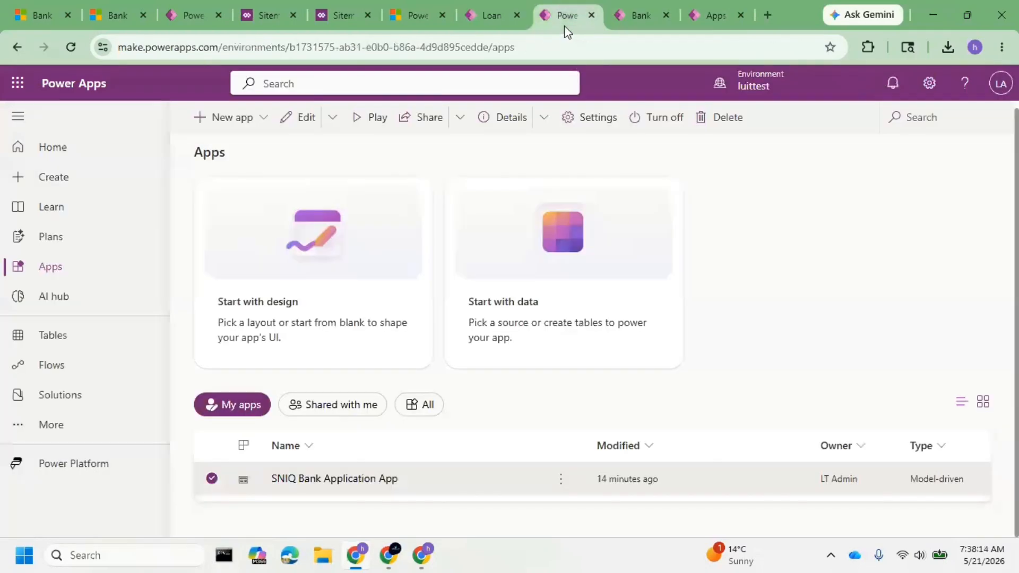
pyautogui.click(80, 396)
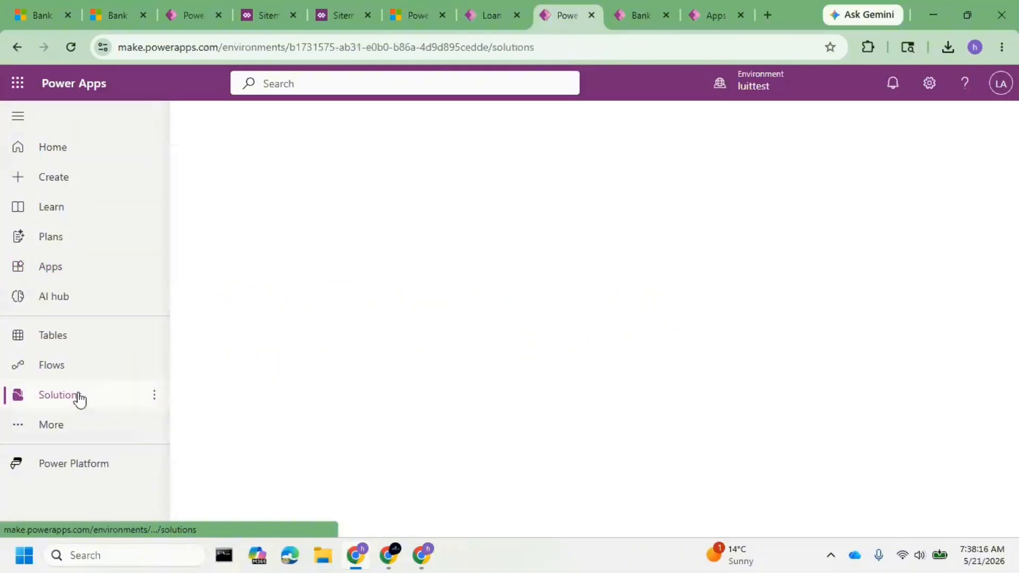
pyautogui.scroll(-2, 501, 394)
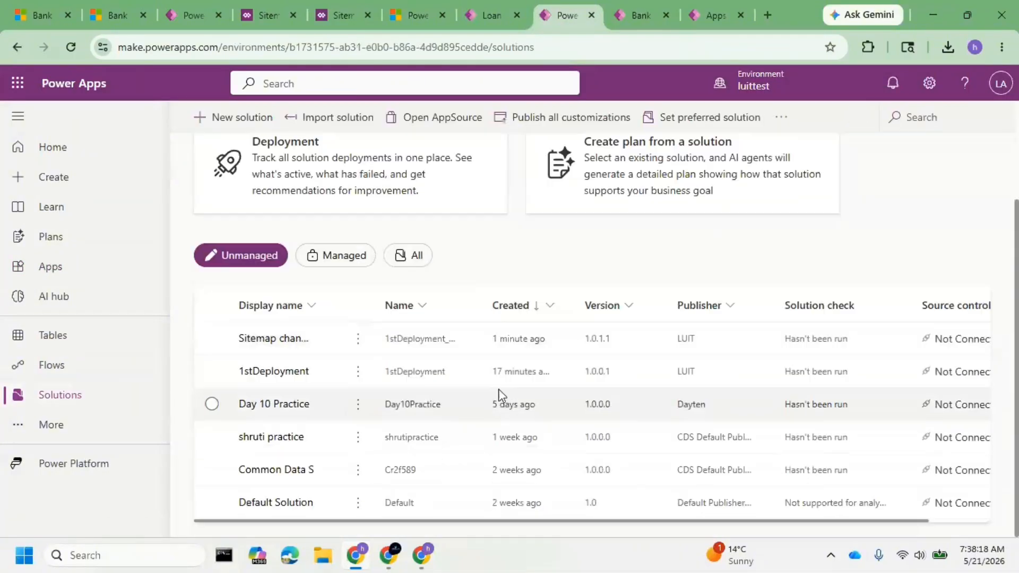
pyautogui.moveTo(481, 297); pyautogui.dragTo(645, 298)
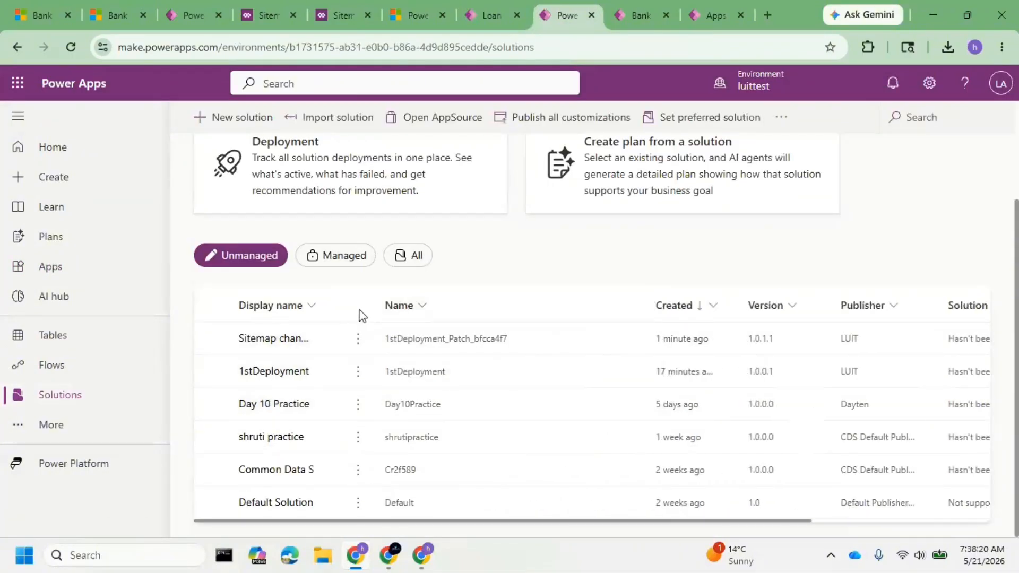
pyautogui.moveTo(335, 305); pyautogui.dragTo(381, 304)
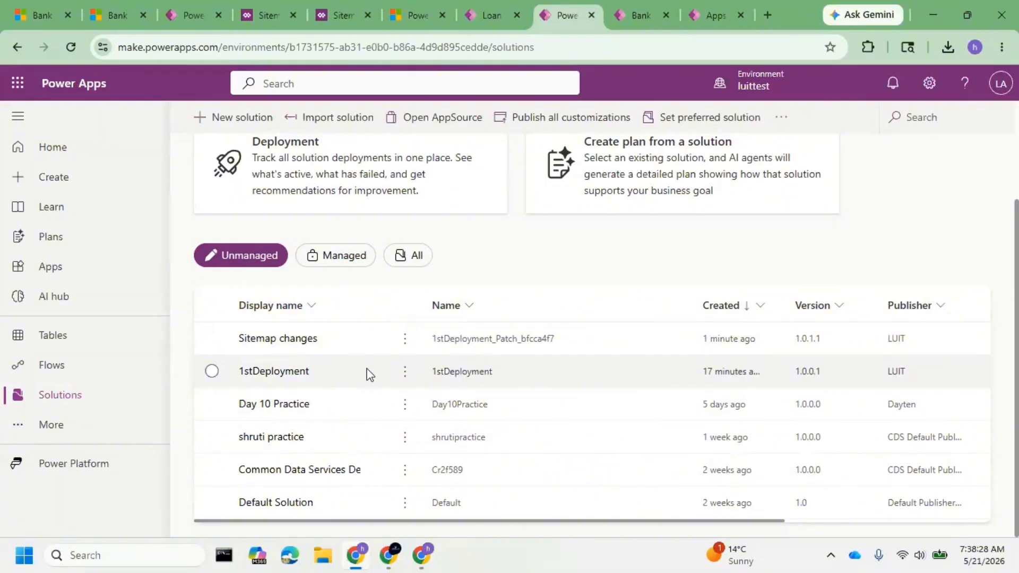
# Check the clone options offered for 1stDeployment and compare its name with that of the Sitemap changes patch.
pyautogui.click(403, 372)
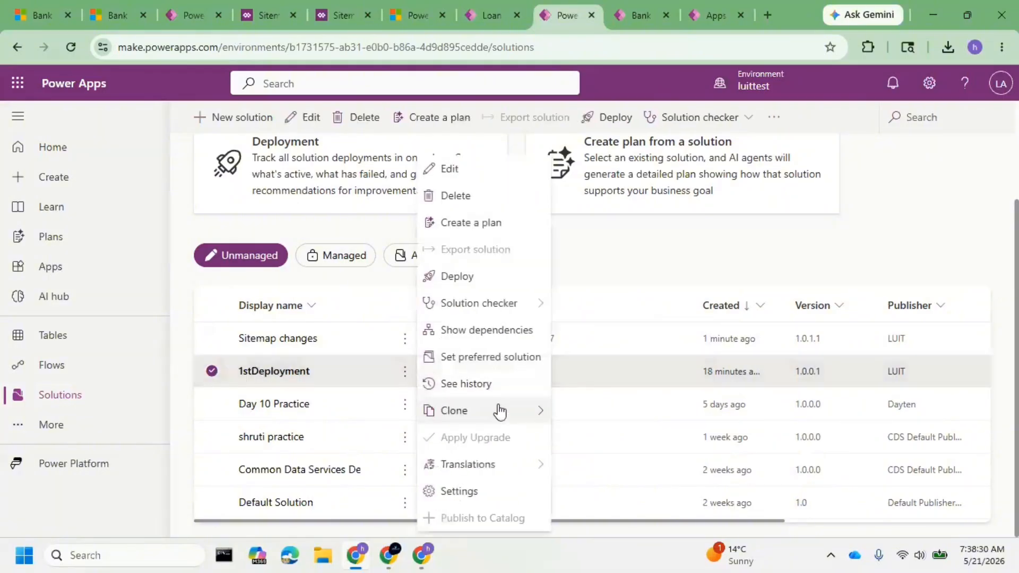
pyautogui.moveTo(498, 409)
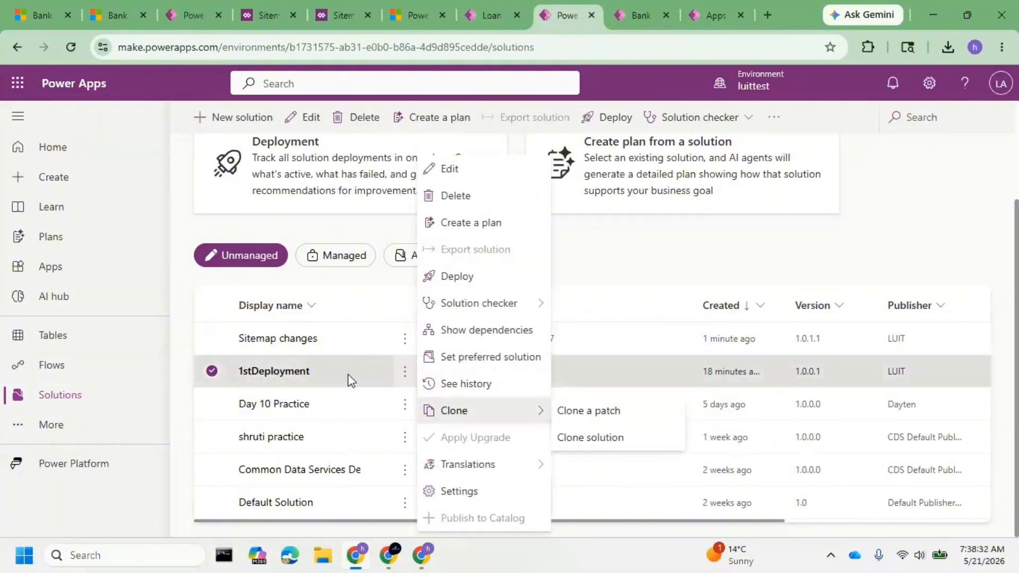
pyautogui.click(310, 308)
pyautogui.click(408, 372)
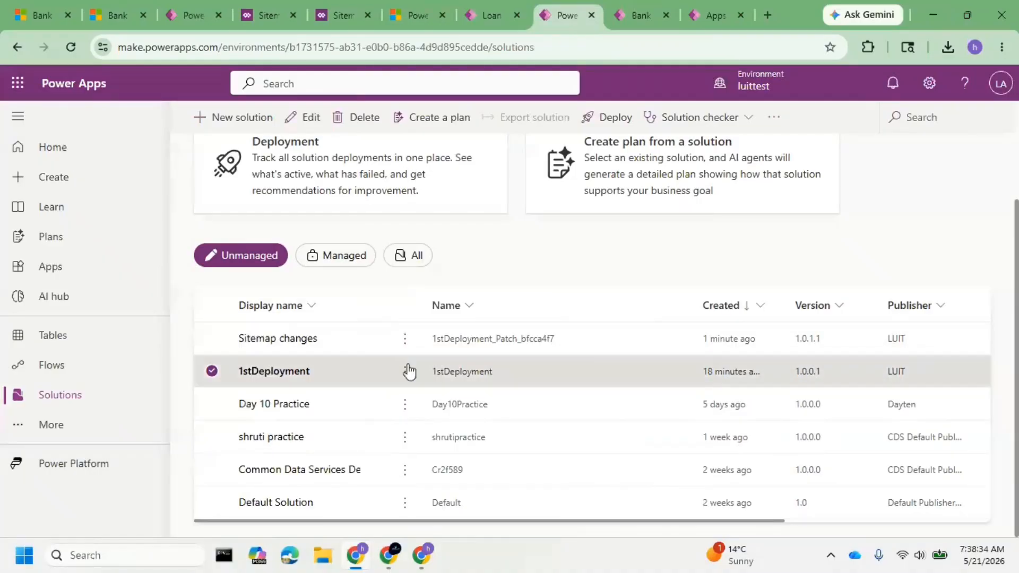
pyautogui.moveTo(428, 373); pyautogui.dragTo(483, 378)
pyautogui.moveTo(556, 340); pyautogui.dragTo(409, 340)
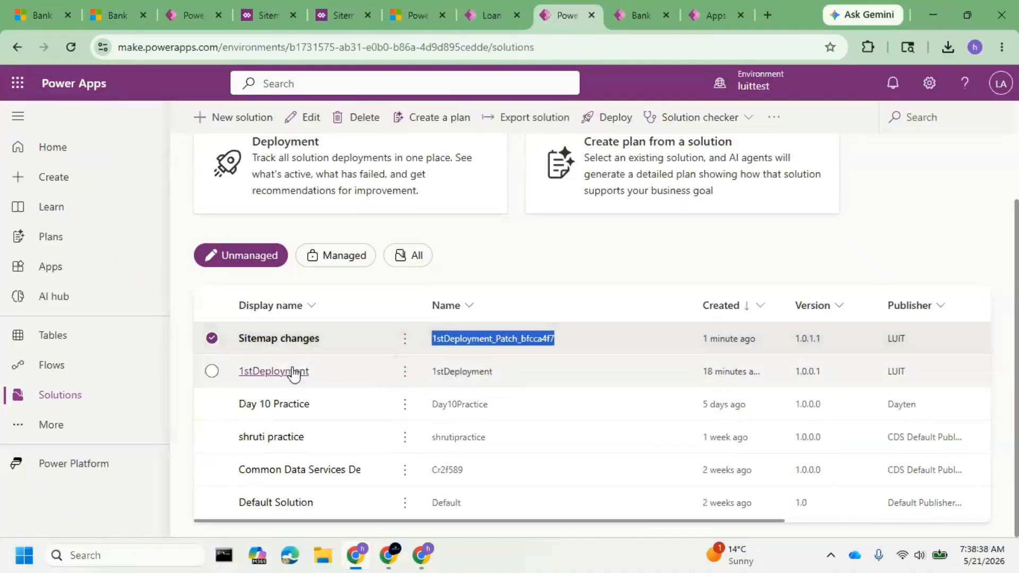
pyautogui.click(212, 341)
# Clone 1stDeployment to a new solution version that rolls up its patch, keeping the display name 1stDeployment and version 1.1.0.0.
pyautogui.click(407, 376)
pyautogui.click(406, 374)
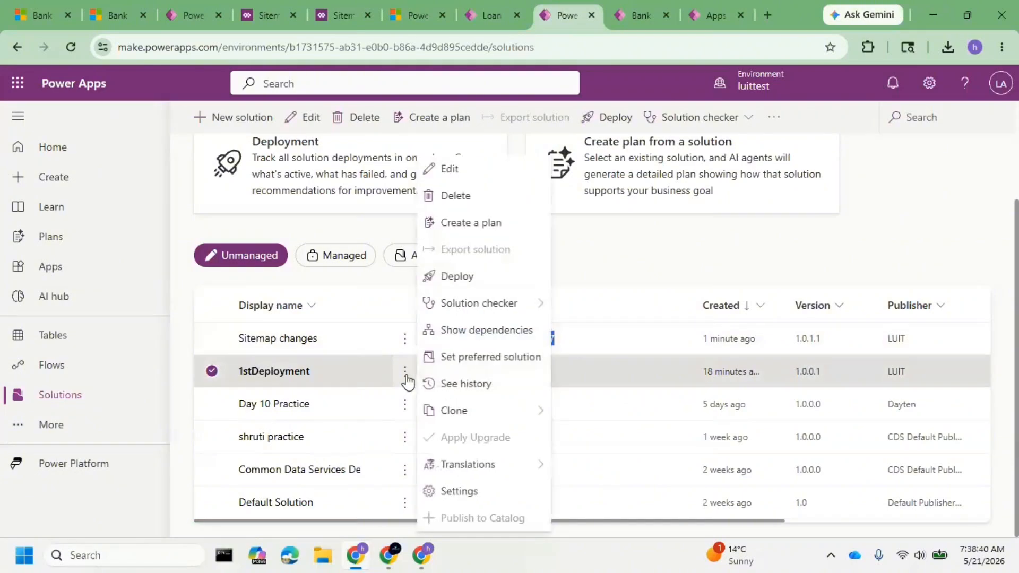
pyautogui.moveTo(471, 412)
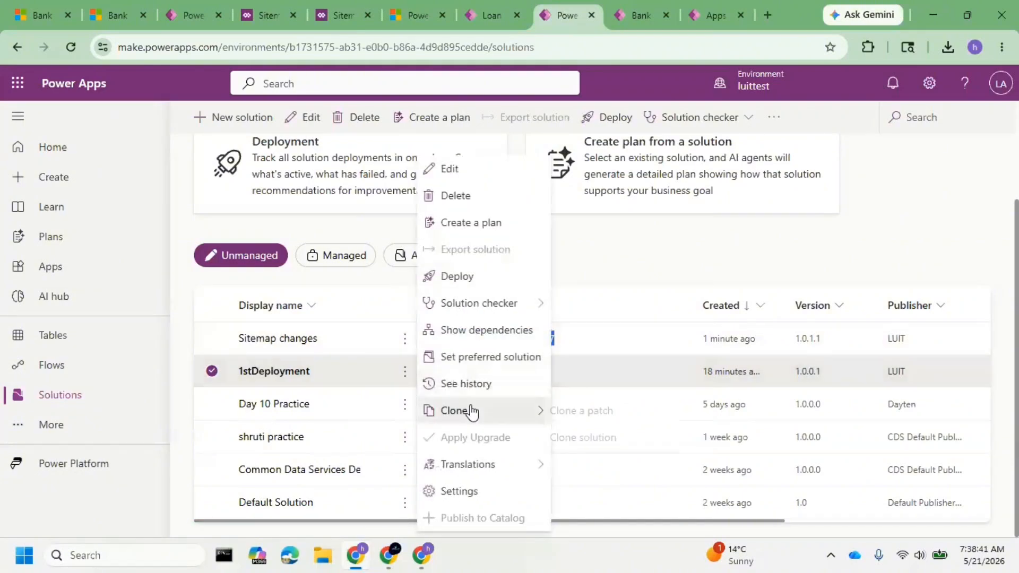
pyautogui.click(599, 441)
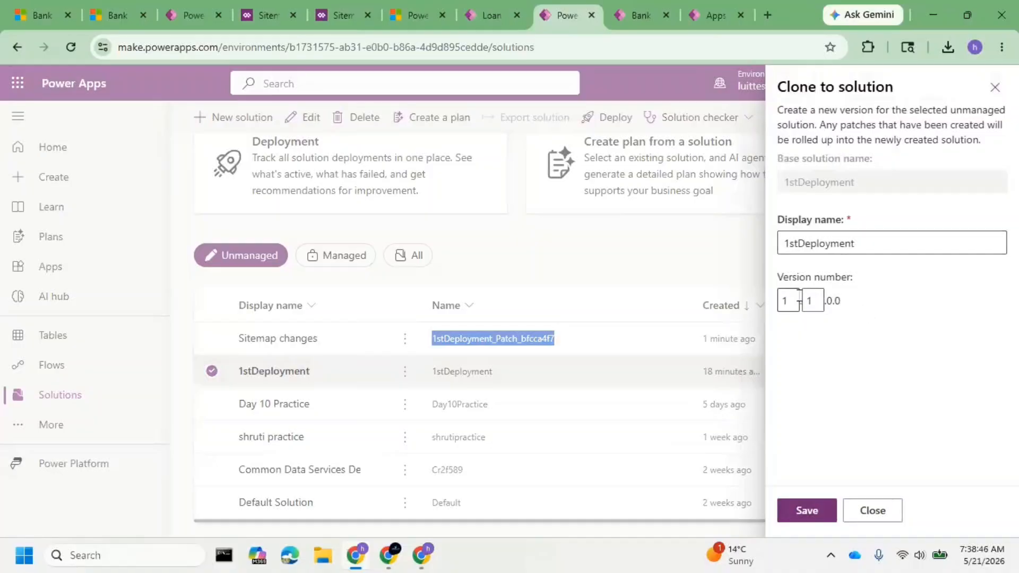
pyautogui.moveTo(795, 117); pyautogui.dragTo(1002, 126)
pyautogui.moveTo(828, 298); pyautogui.dragTo(846, 308)
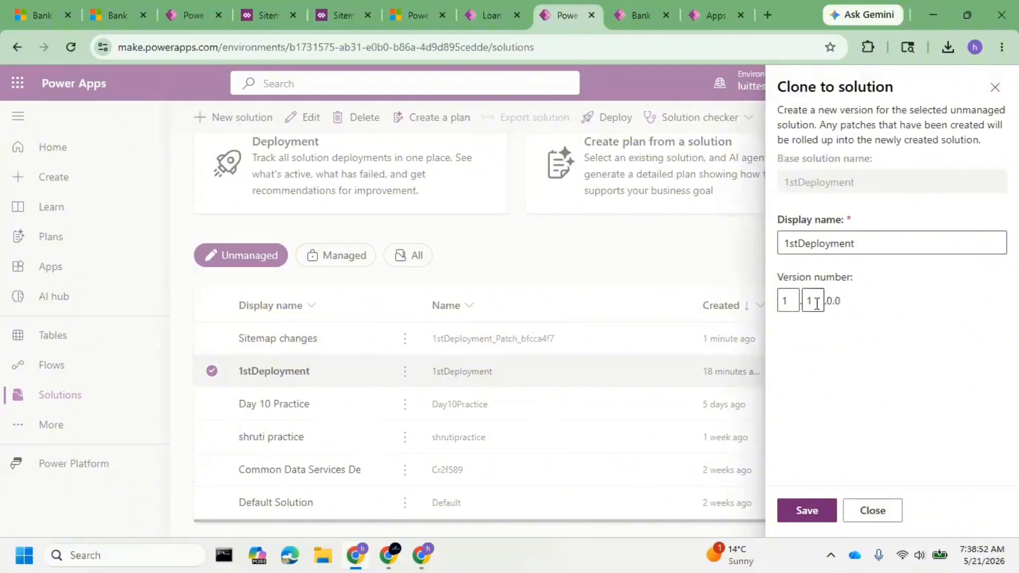
pyautogui.click(870, 243)
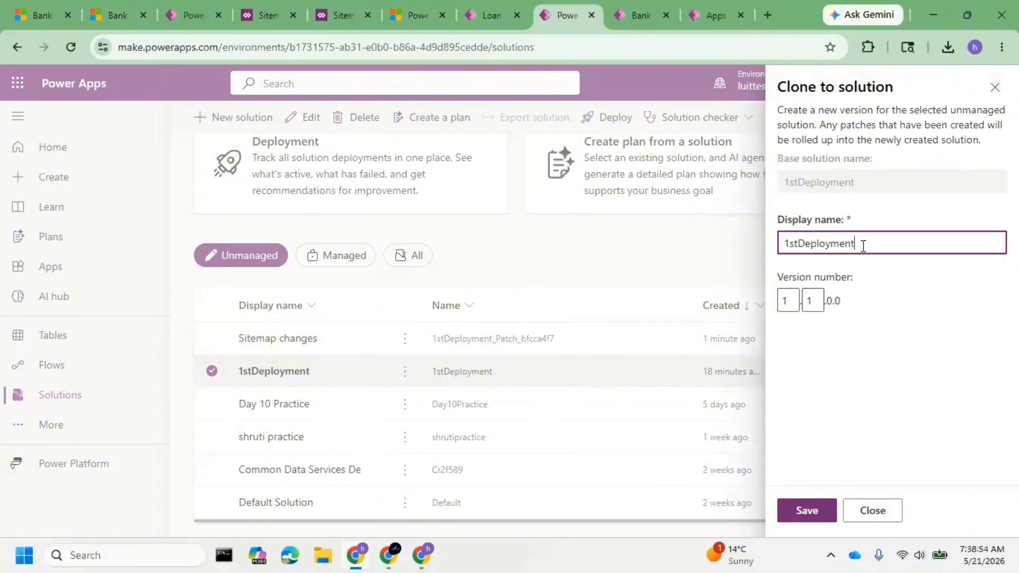
pyautogui.moveTo(861, 243); pyautogui.dragTo(771, 250)
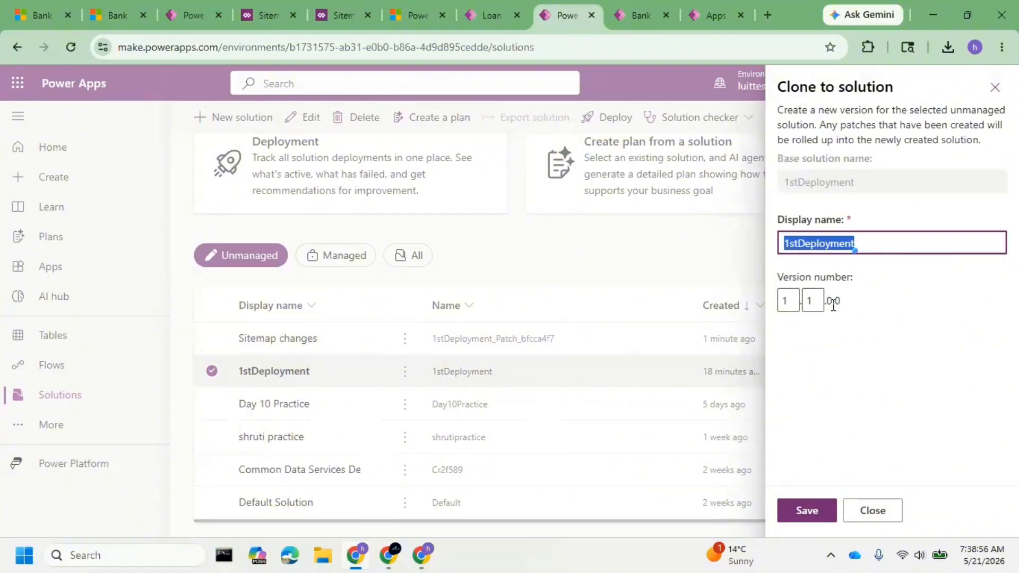
pyautogui.click(813, 301)
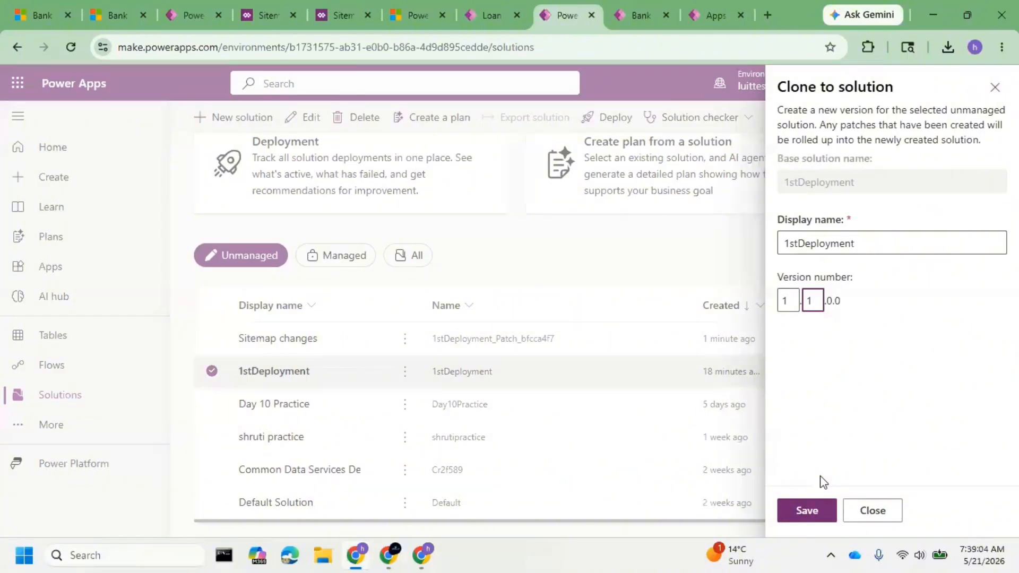
pyautogui.click(805, 509)
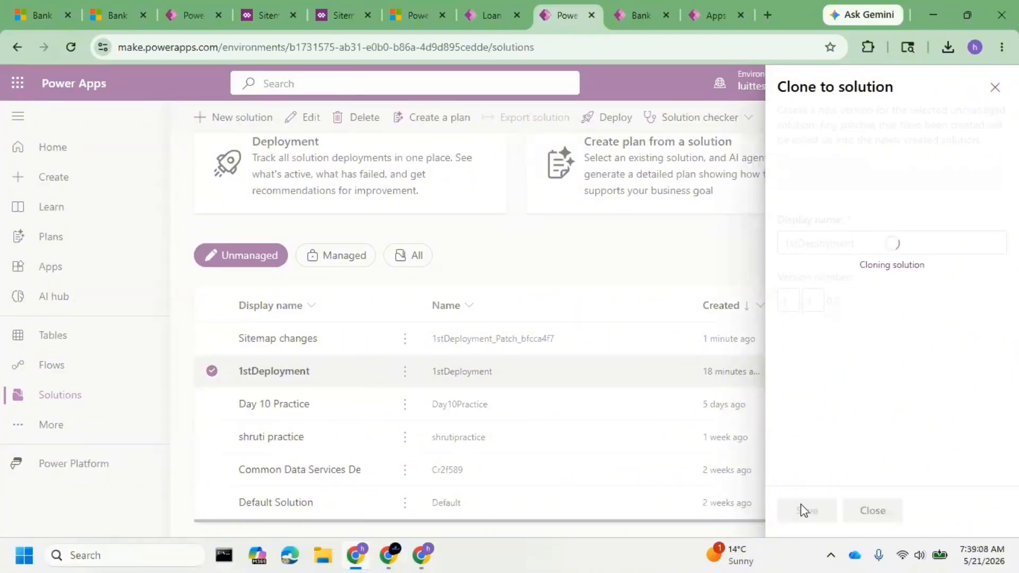
pyautogui.tripleClick(794, 88)
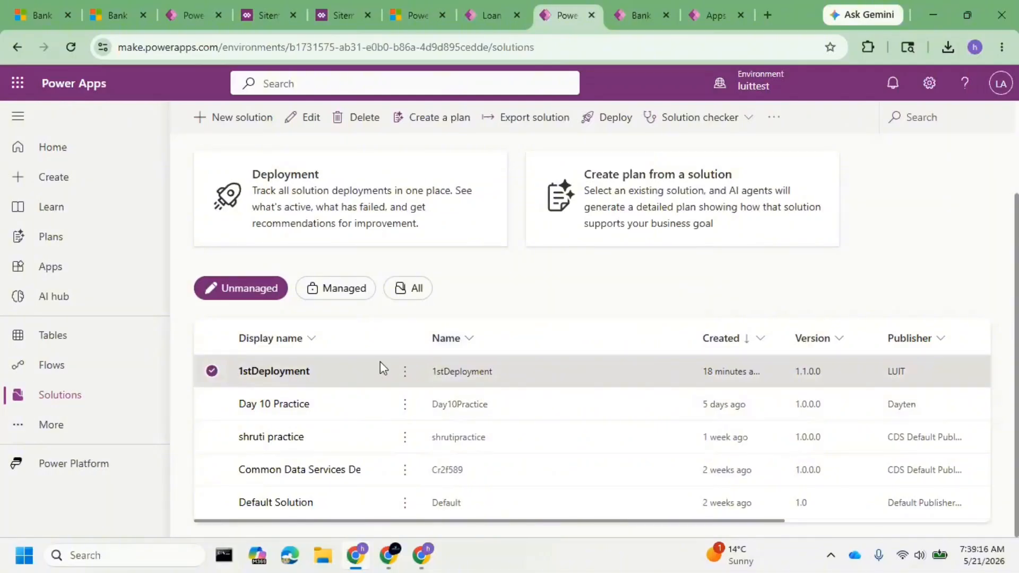
# Open the SNIQ Bank Application App site map from the 1stDeployment solution and check its Admin area.
pyautogui.click(275, 371)
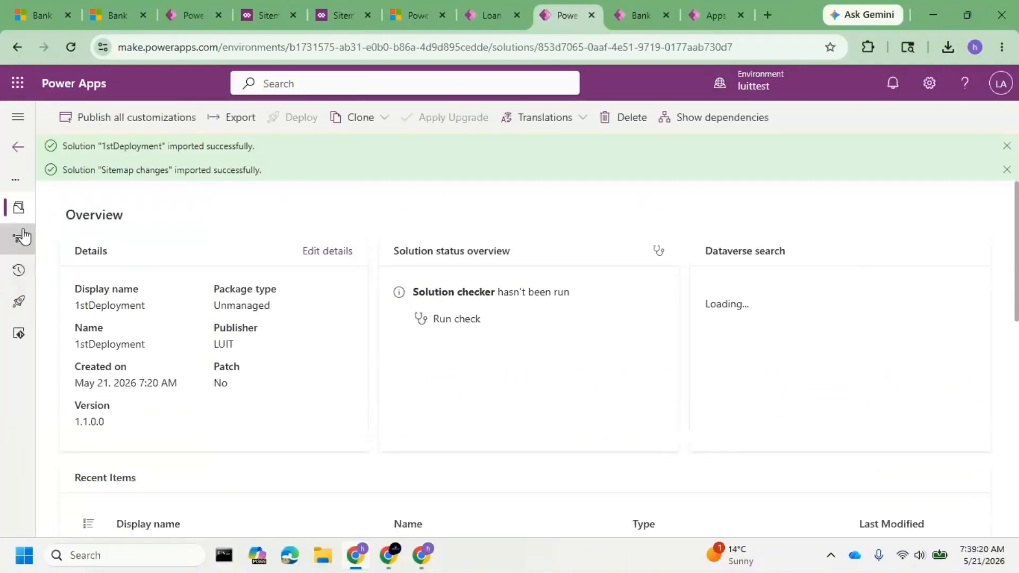
pyautogui.click(22, 236)
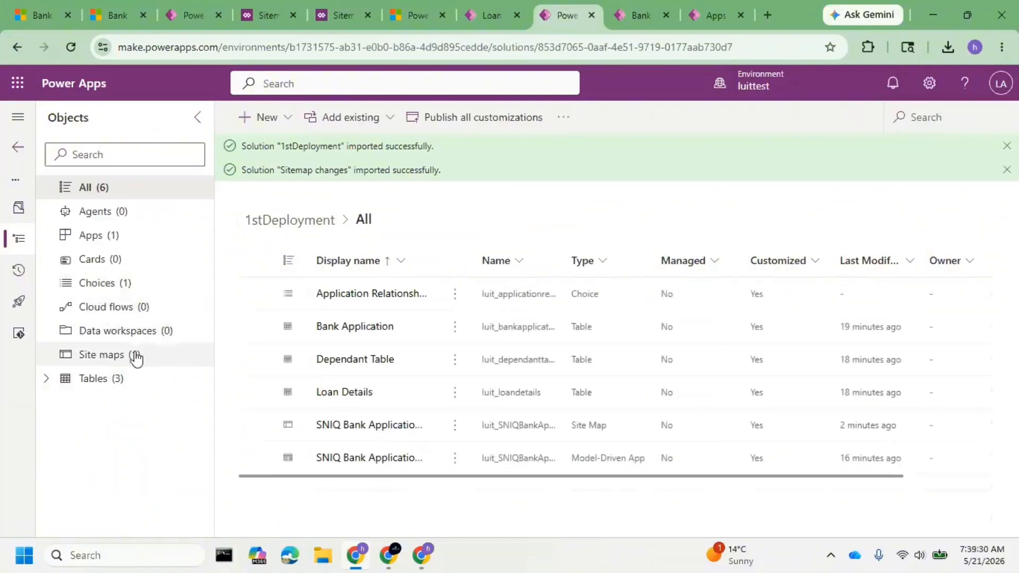
pyautogui.click(136, 358)
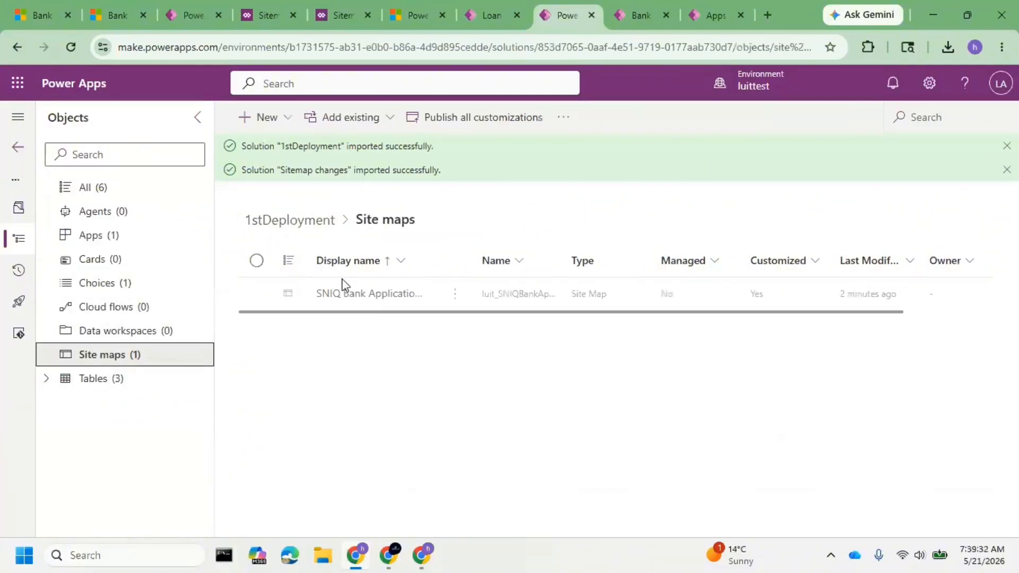
pyautogui.click(364, 293)
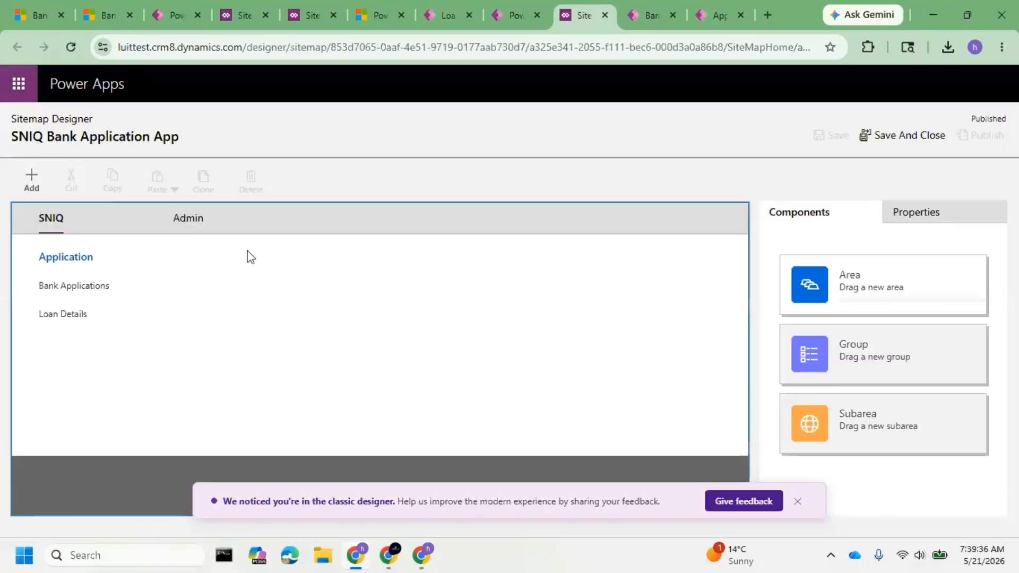
pyautogui.click(195, 218)
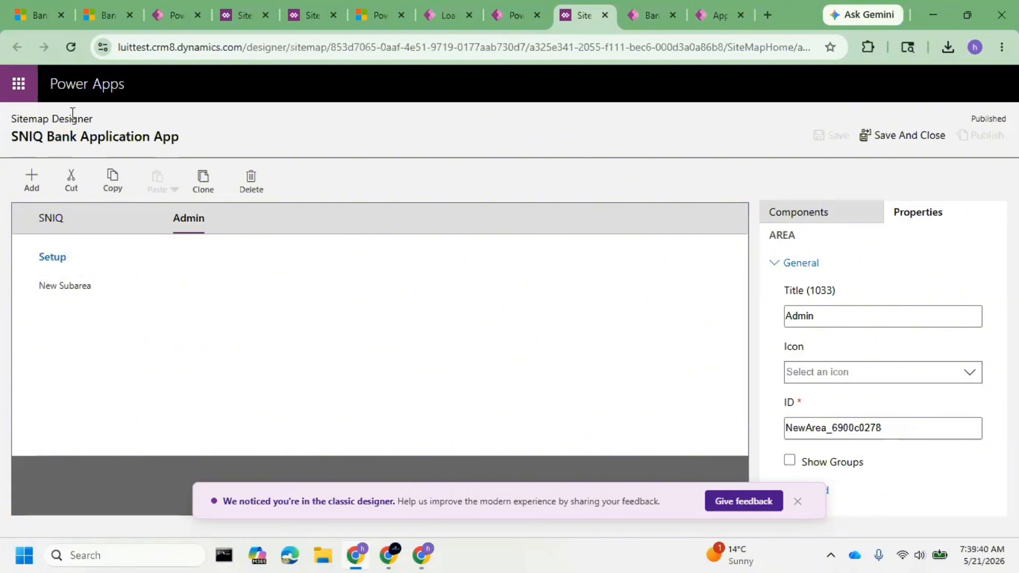
# Finish the site map editing session, return to luittest's solutions list, and dismiss both import notifications.
pyautogui.click(521, 21)
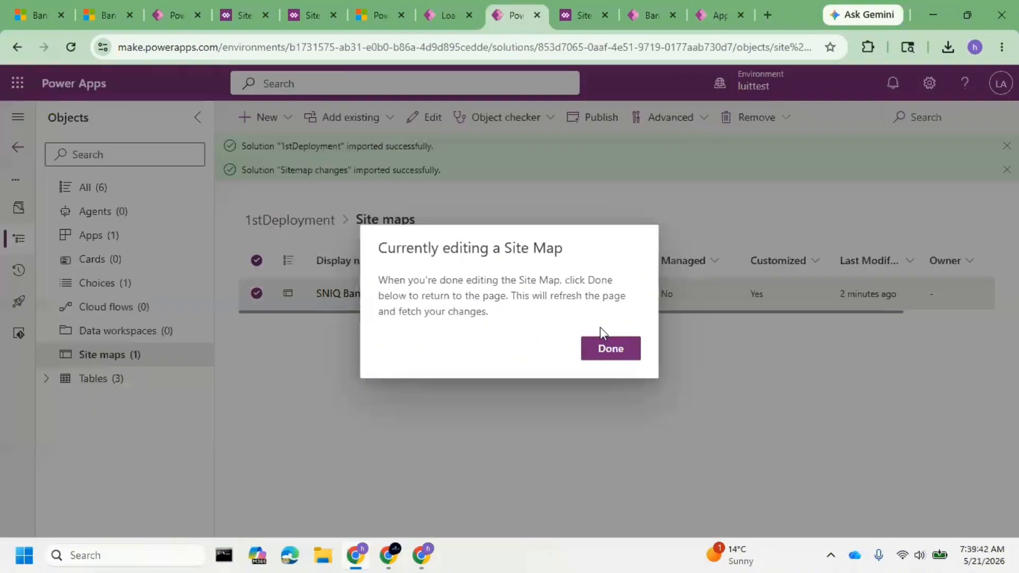
pyautogui.click(611, 349)
pyautogui.click(17, 148)
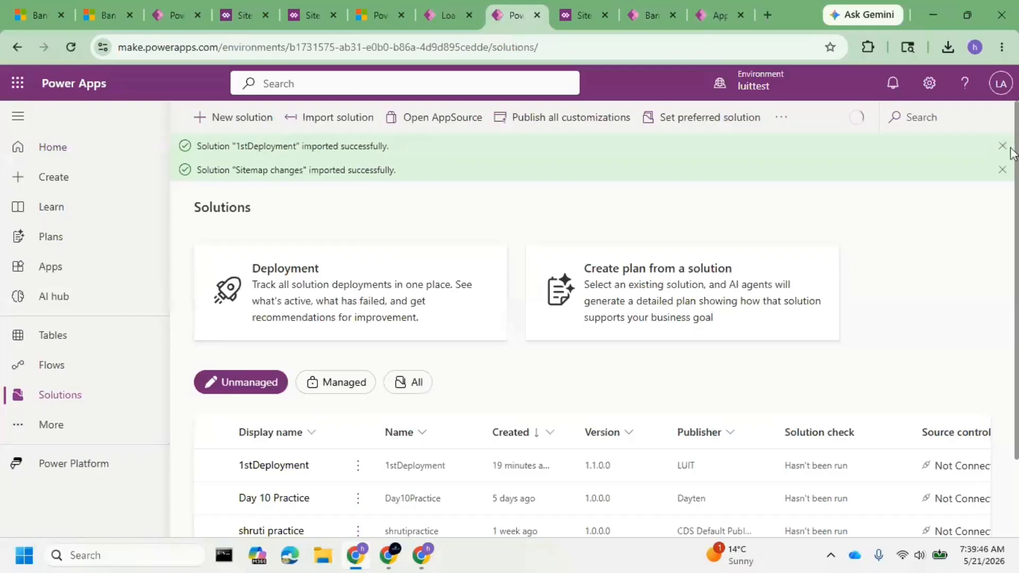
pyautogui.click(1003, 146)
pyautogui.click(1002, 146)
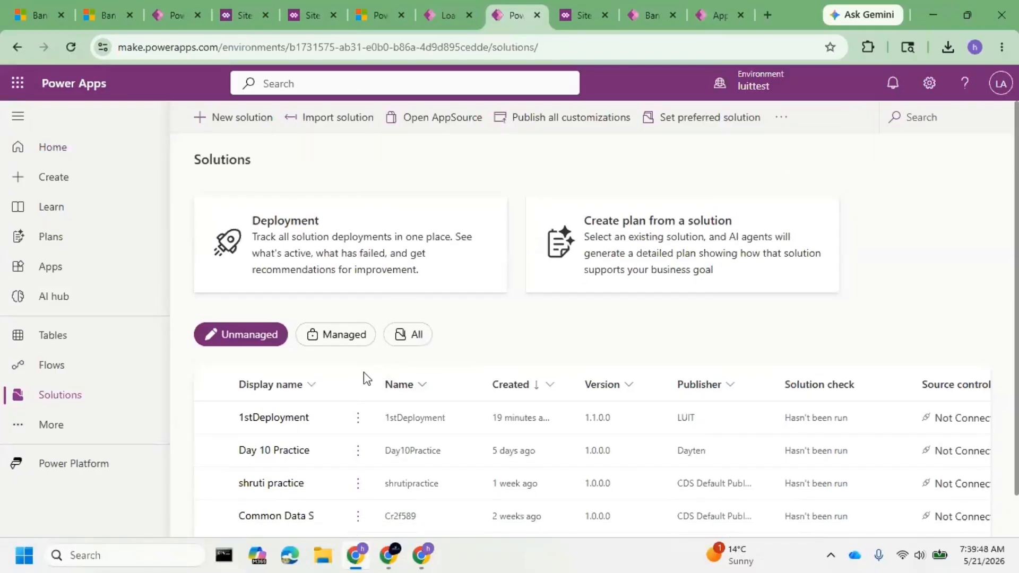
# Export the 1stDeployment solution from luittest as a managed solution with version 1.1.0.1.
pyautogui.click(218, 419)
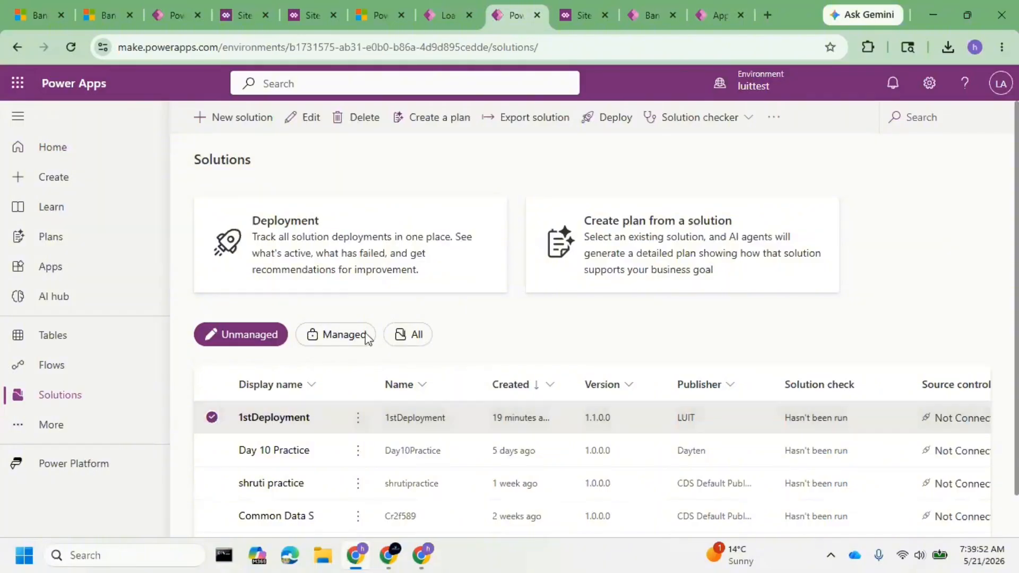
pyautogui.click(539, 132)
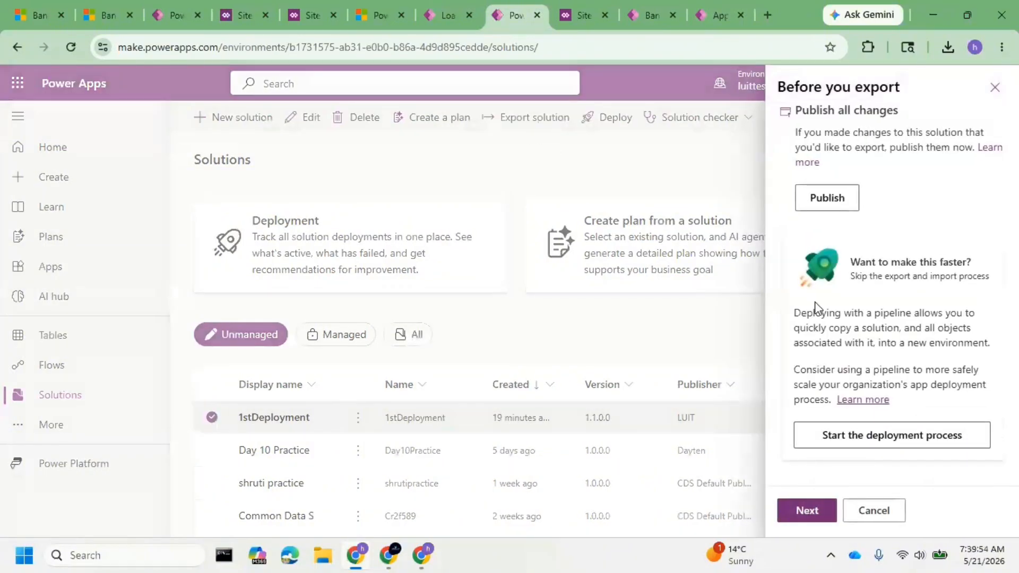
pyautogui.click(826, 512)
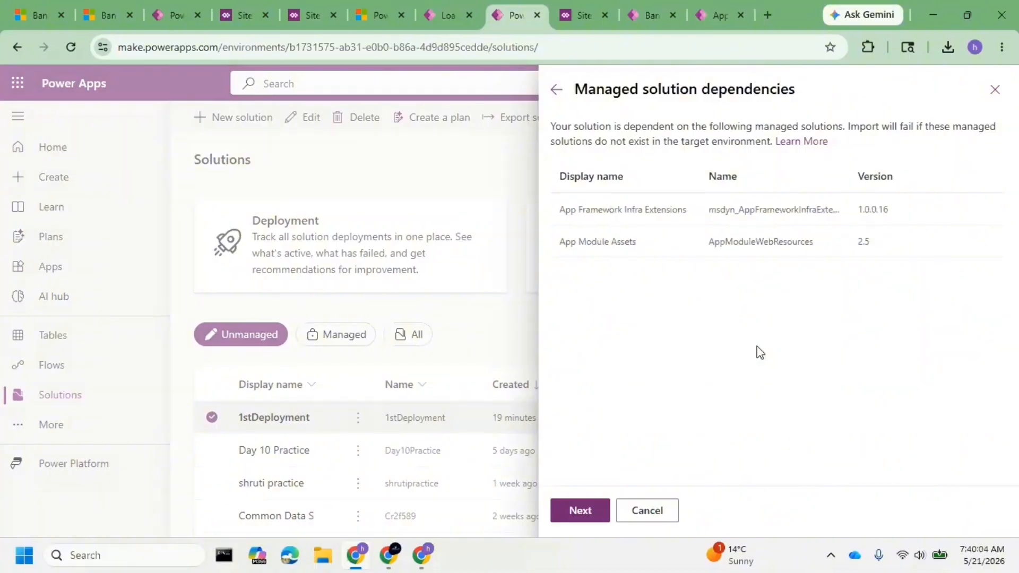
pyautogui.click(596, 522)
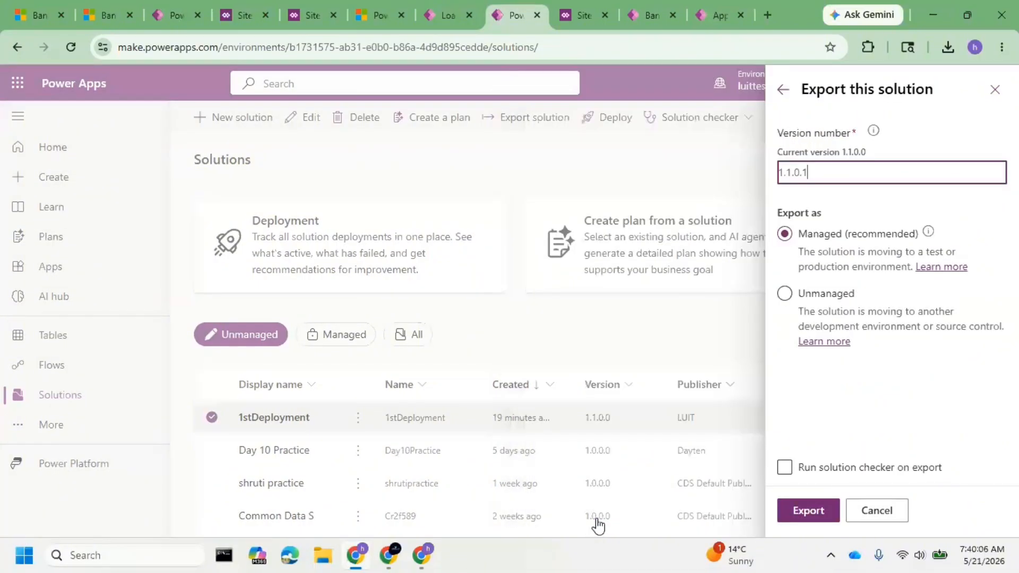
pyautogui.click(810, 238)
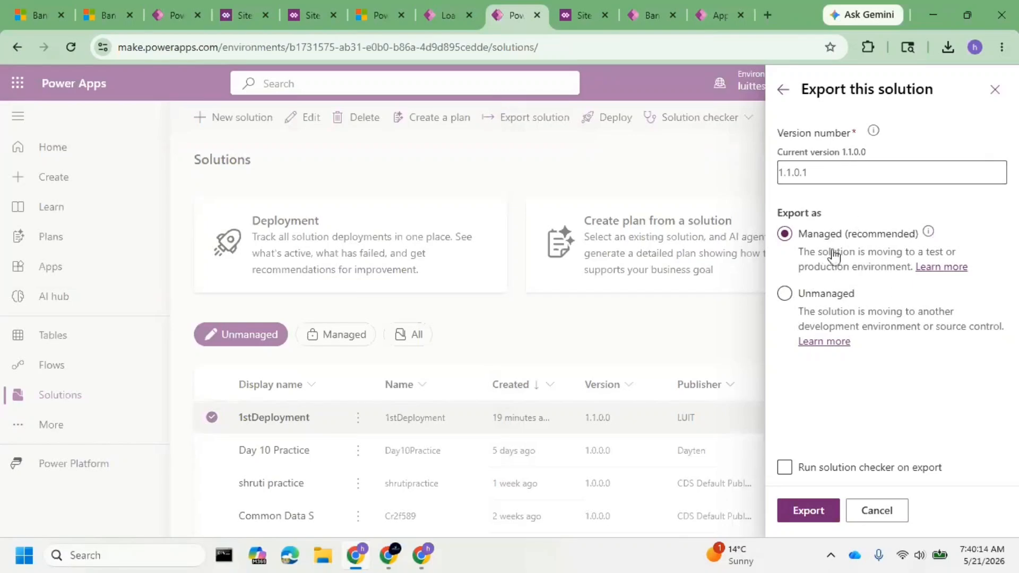
pyautogui.click(821, 512)
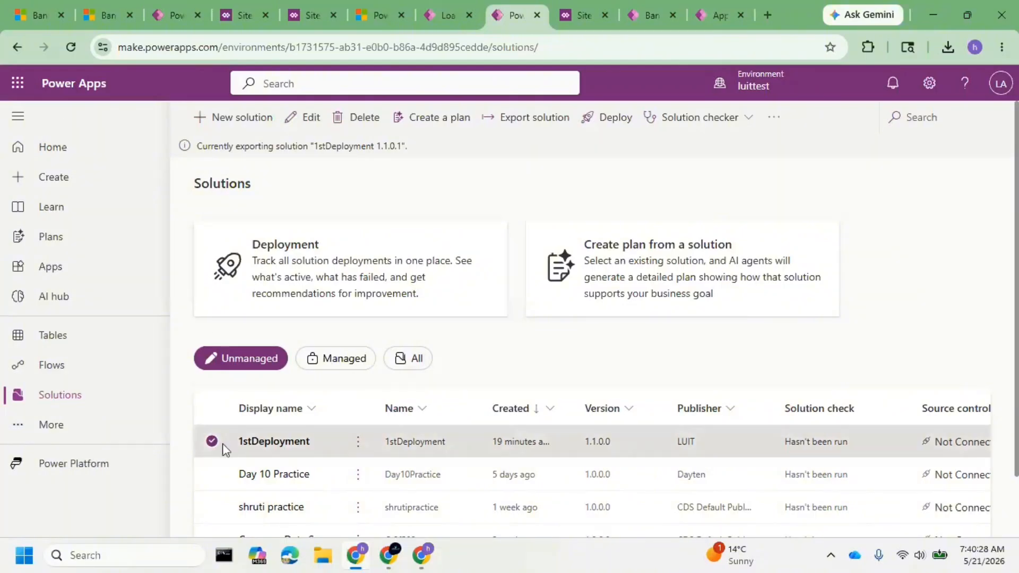
# Open the Loan Details table in 1stDeployment and inspect its editable properties, closing them without saving.
pyautogui.click(296, 445)
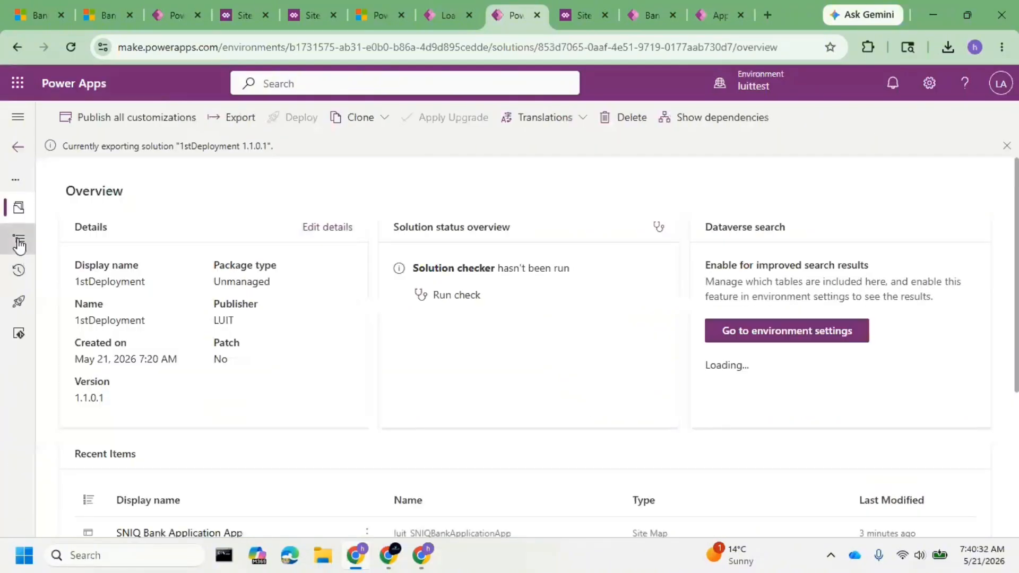
pyautogui.click(19, 243)
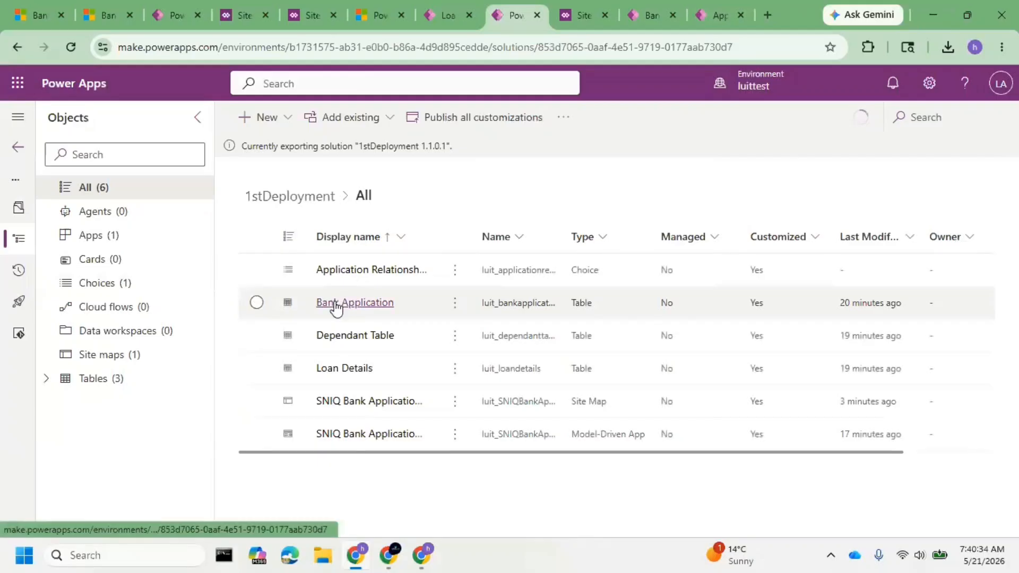
pyautogui.click(344, 372)
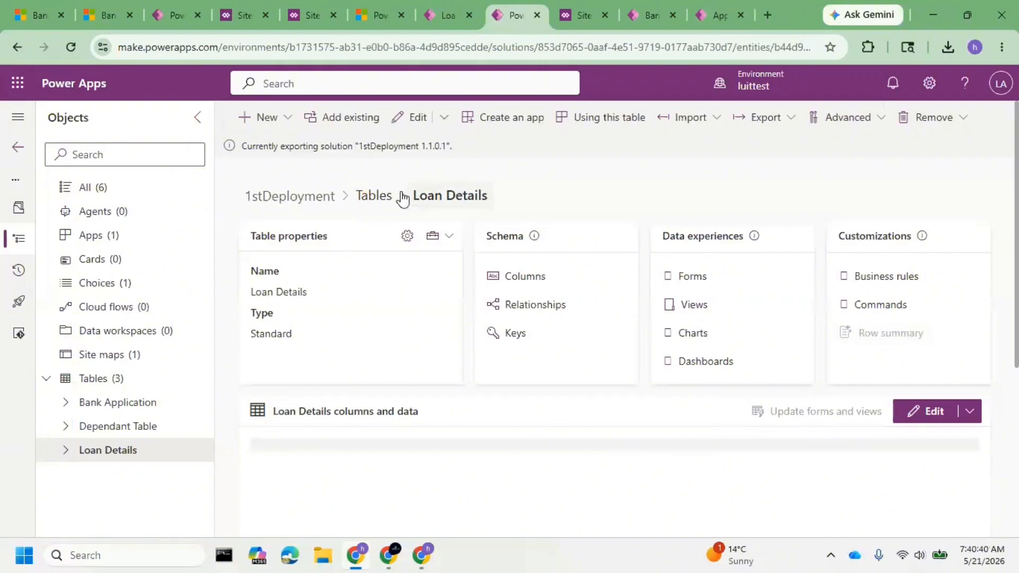
pyautogui.click(407, 237)
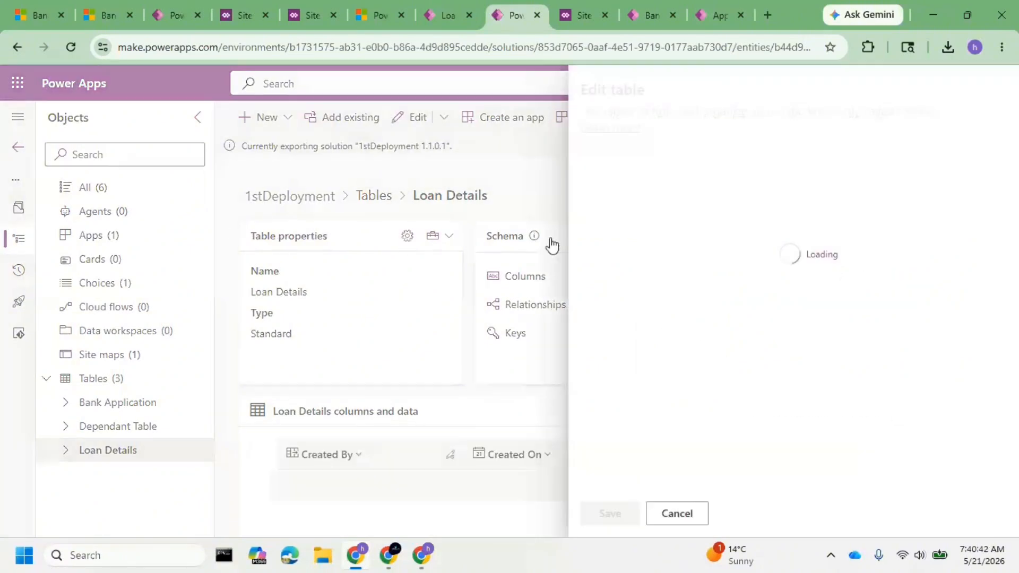
pyautogui.click(662, 217)
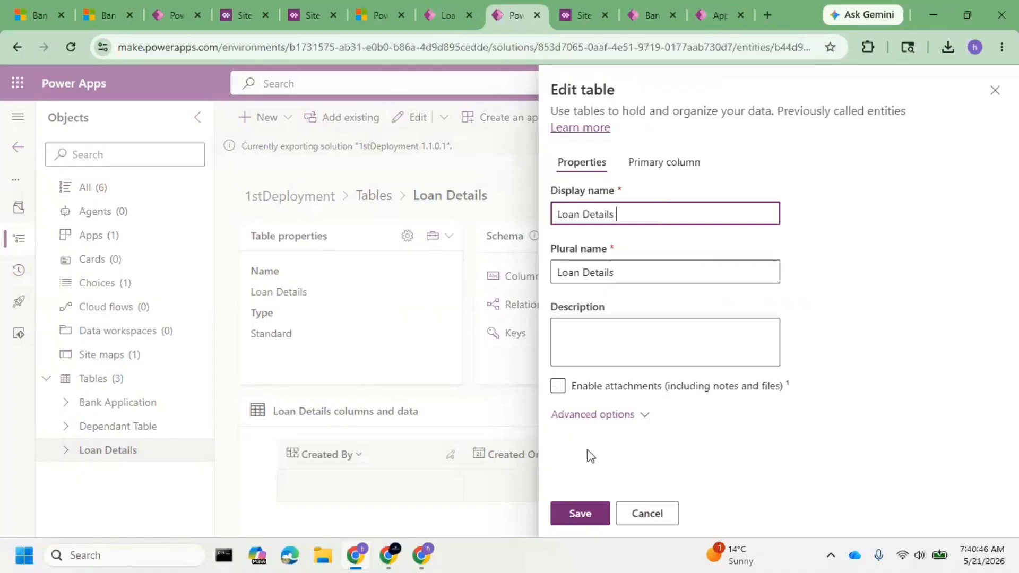
pyautogui.click(638, 514)
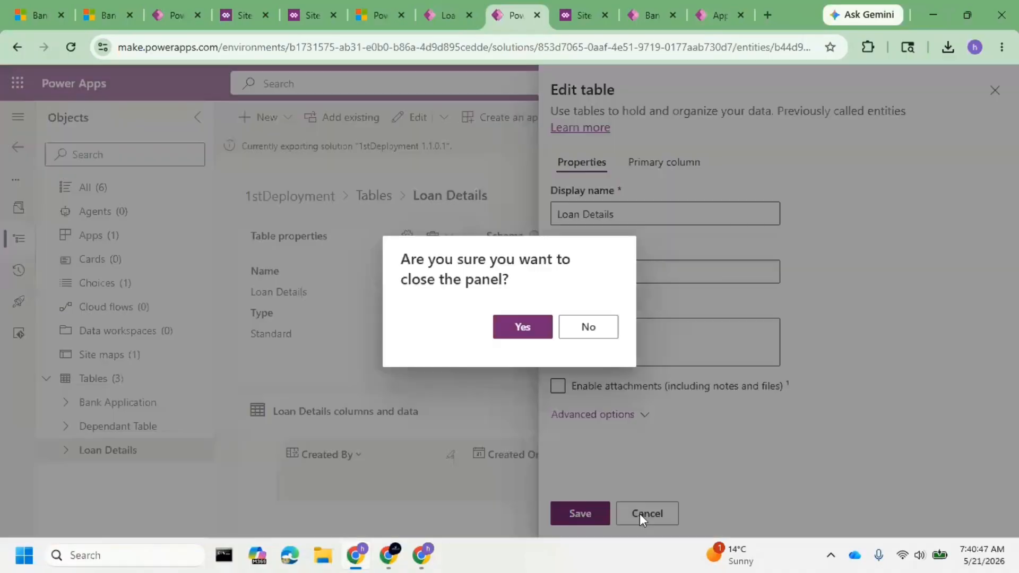
pyautogui.click(546, 328)
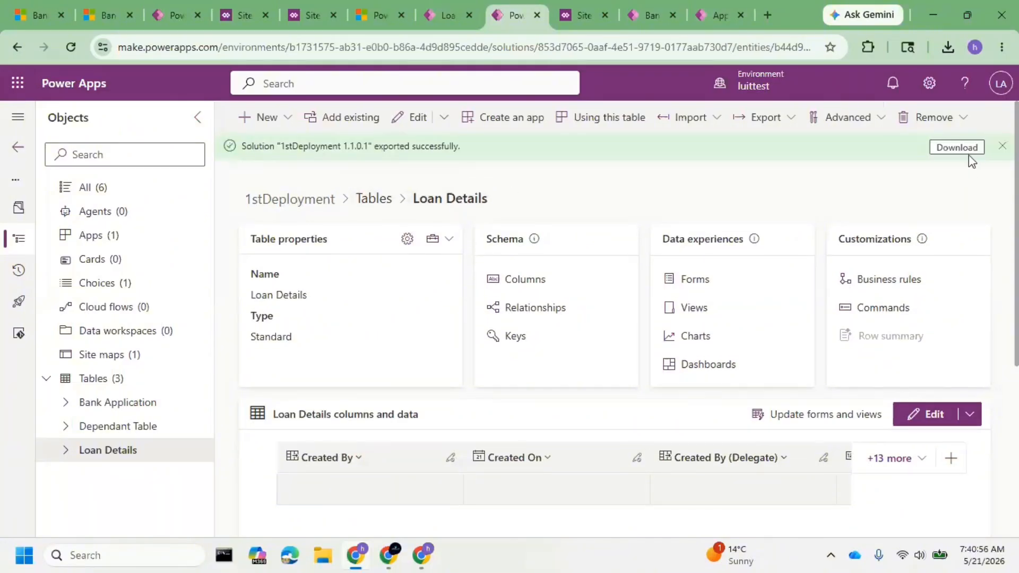
# Download the exported managed 1stDeployment 1.1.0.1 solution package.
pyautogui.click(964, 154)
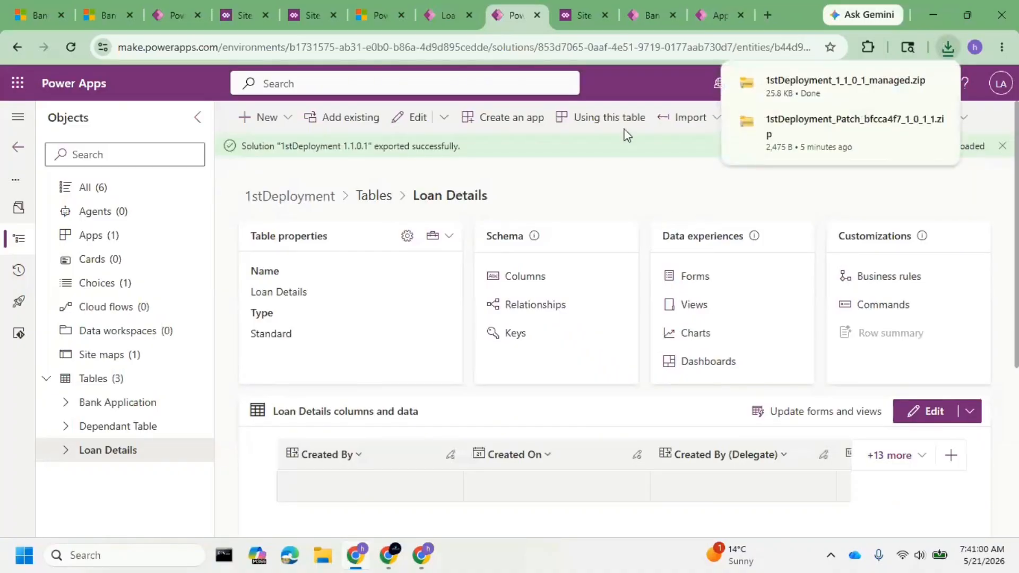
# Open luitprod's solutions list from its Power Platform Environment Settings app and check the recent downloads for the exported package.
pyautogui.click(655, 11)
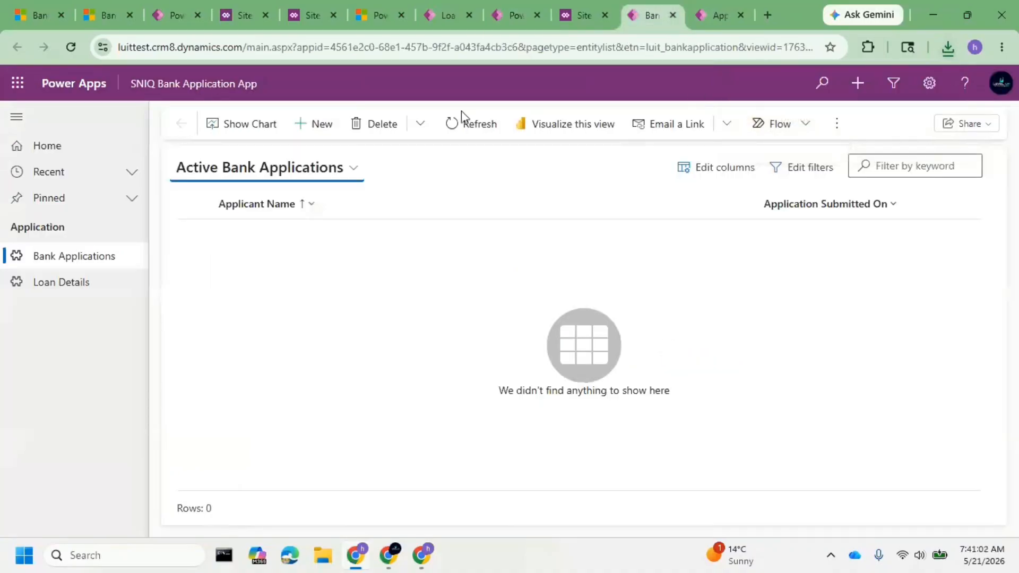
pyautogui.click(510, 16)
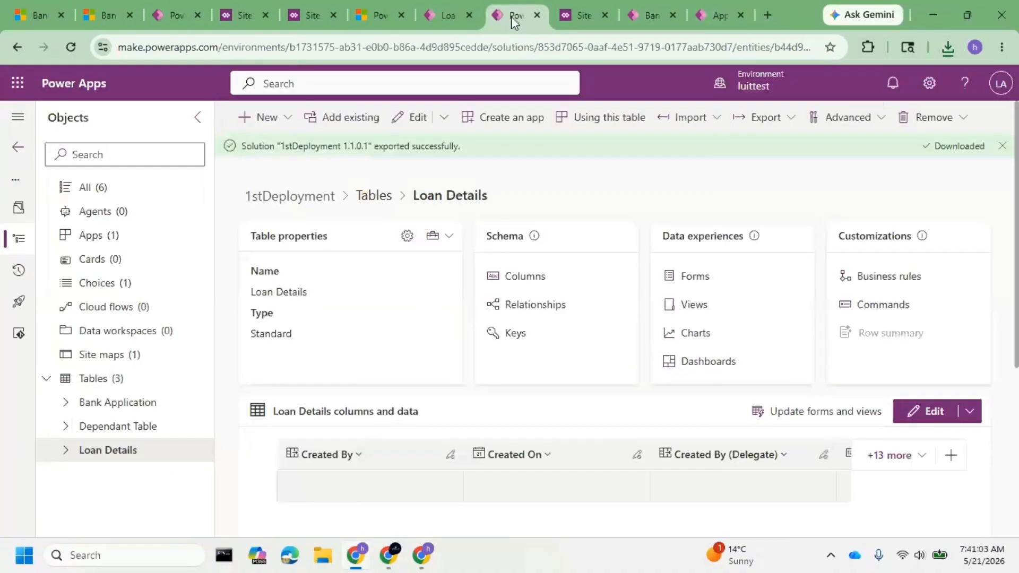
pyautogui.click(716, 12)
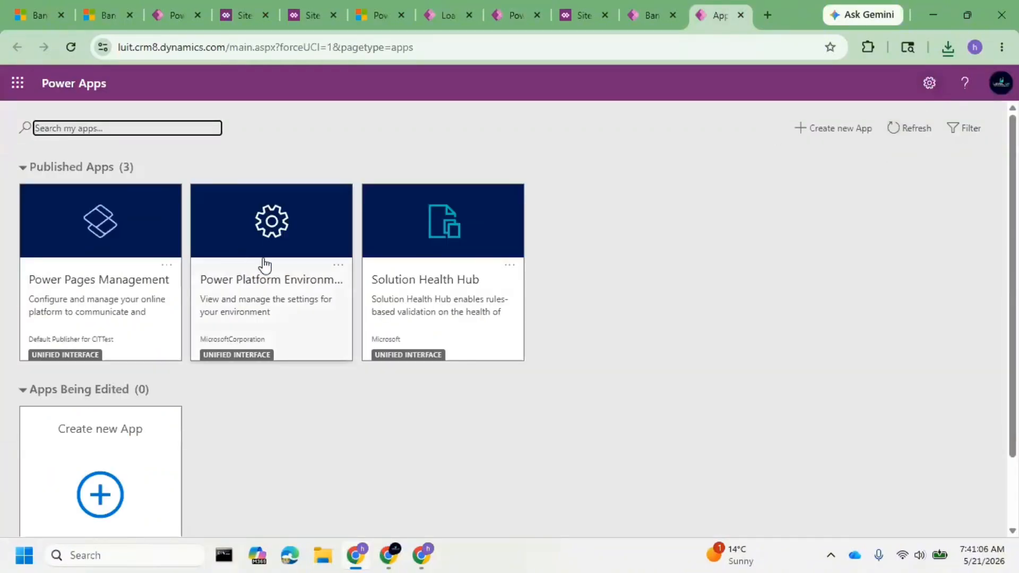
pyautogui.click(274, 275)
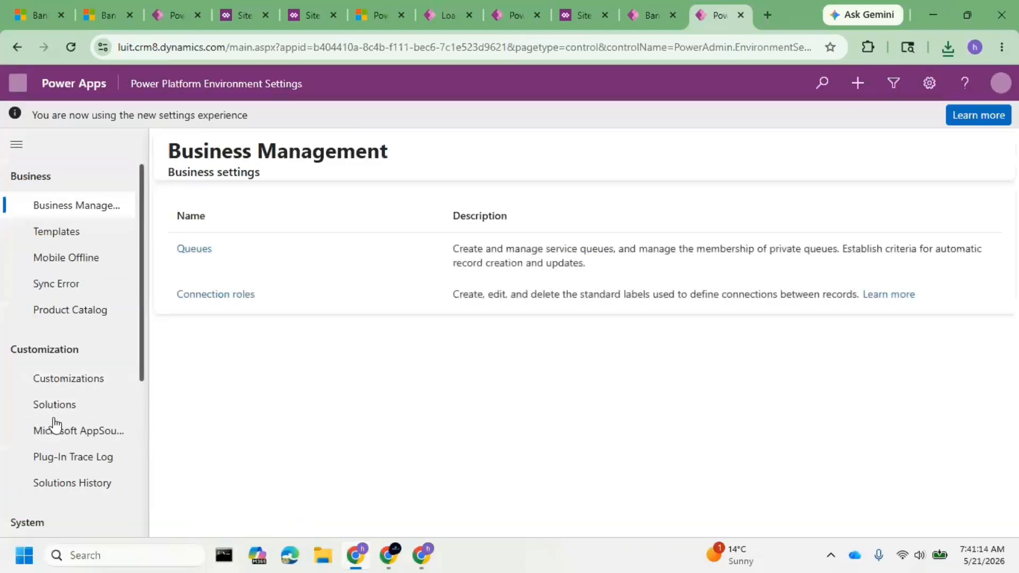
pyautogui.click(54, 409)
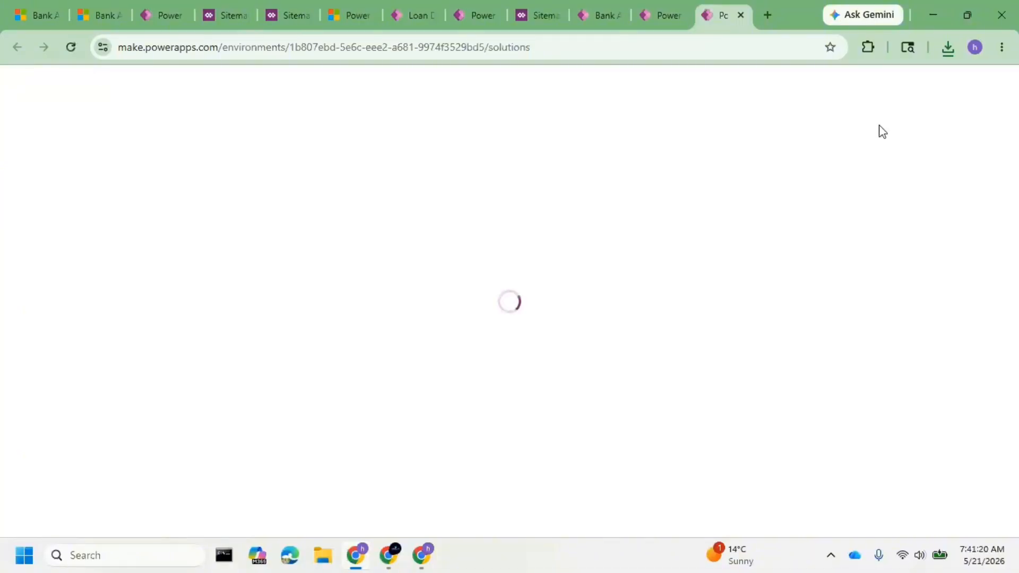
pyautogui.click(945, 52)
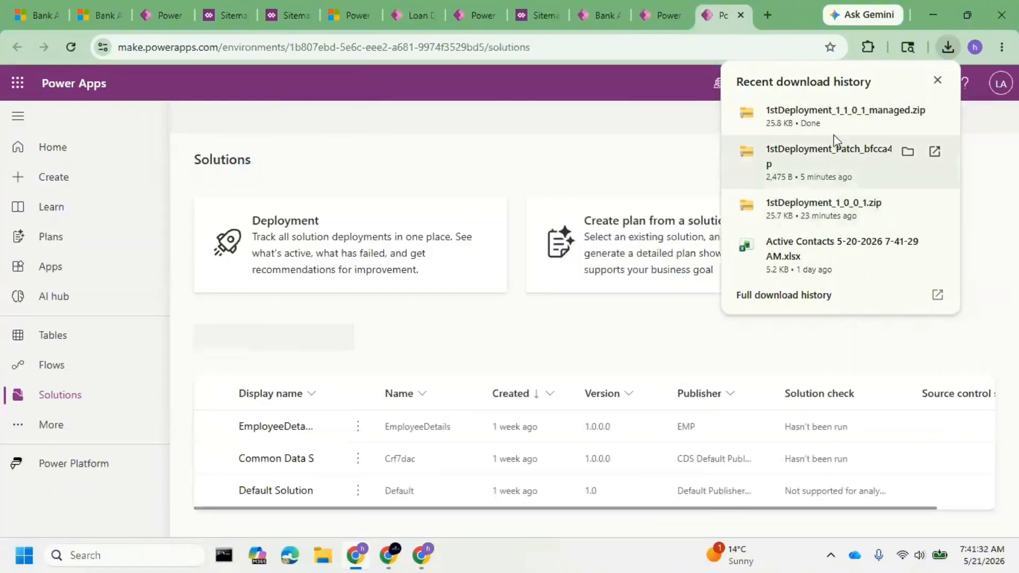
pyautogui.click(661, 16)
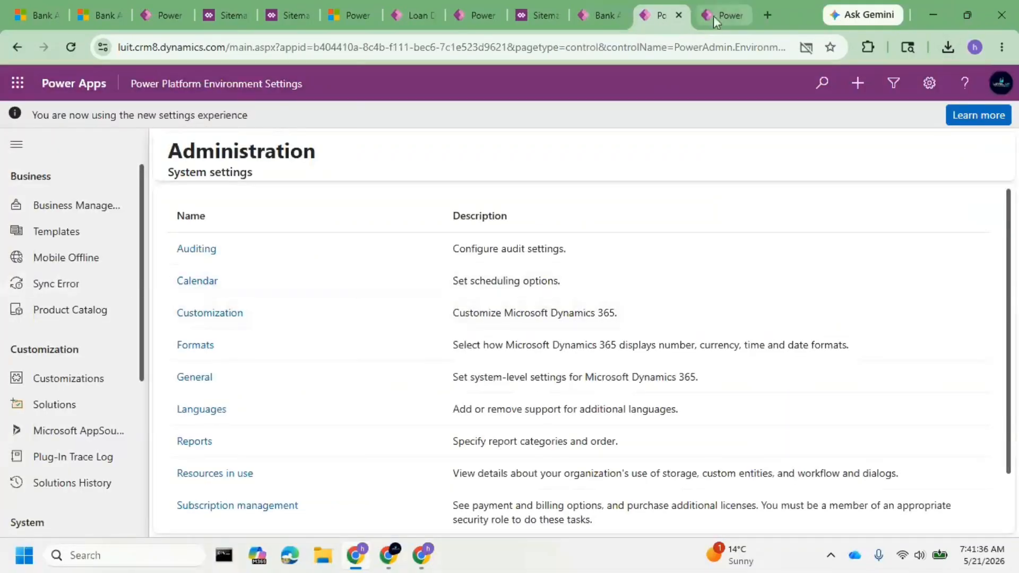
pyautogui.click(713, 16)
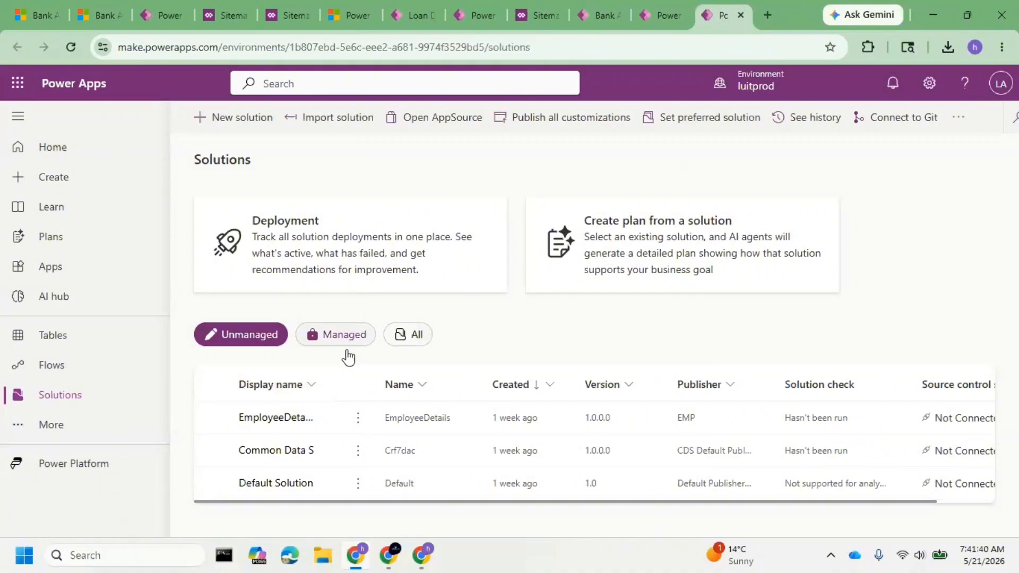
# Import the managed package 1stDeployment_1_1_0_1_managed.zip into luitprod.
pyautogui.click(348, 122)
pyautogui.click(412, 205)
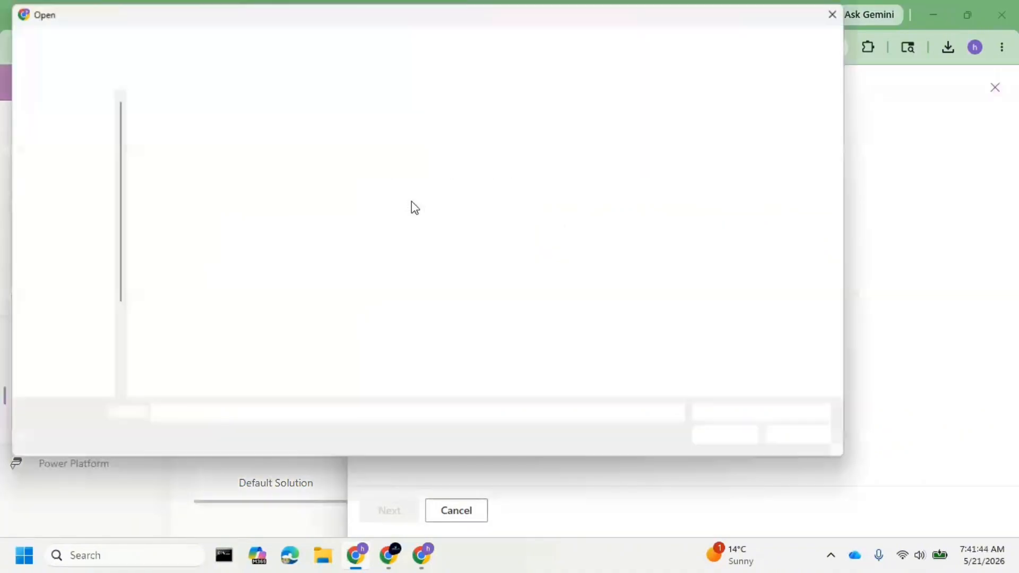
pyautogui.click(250, 128)
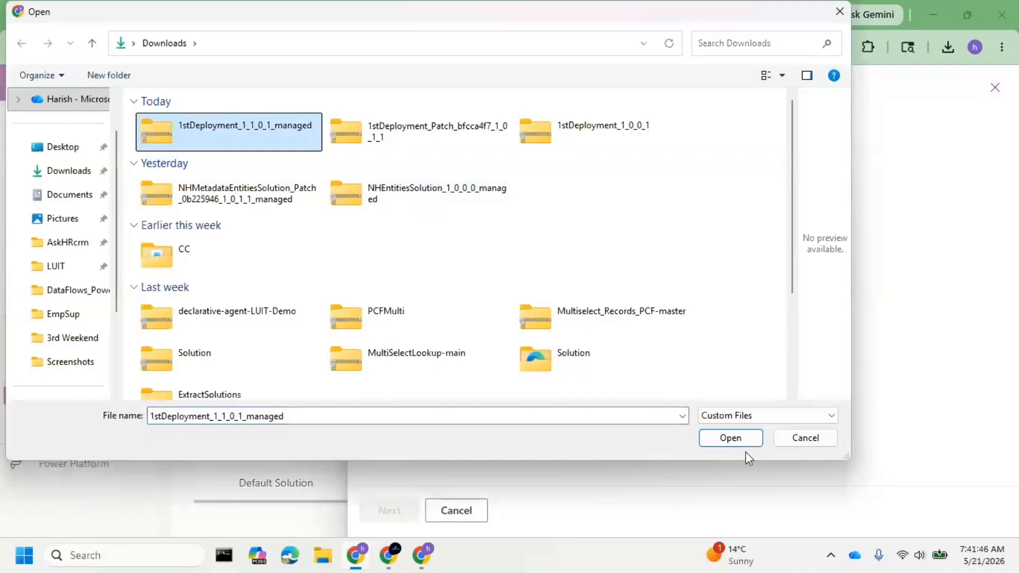
pyautogui.click(741, 439)
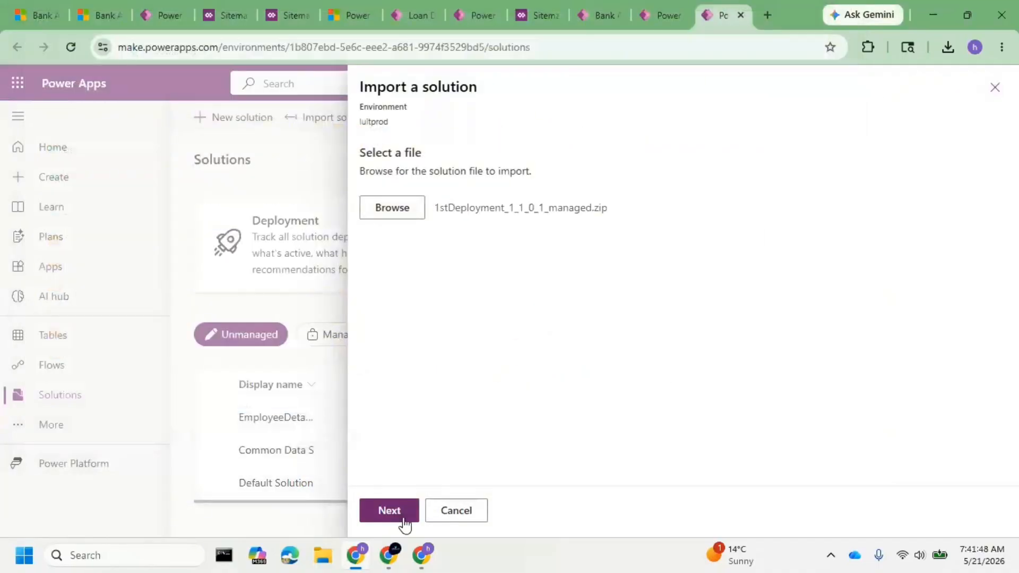
pyautogui.click(403, 522)
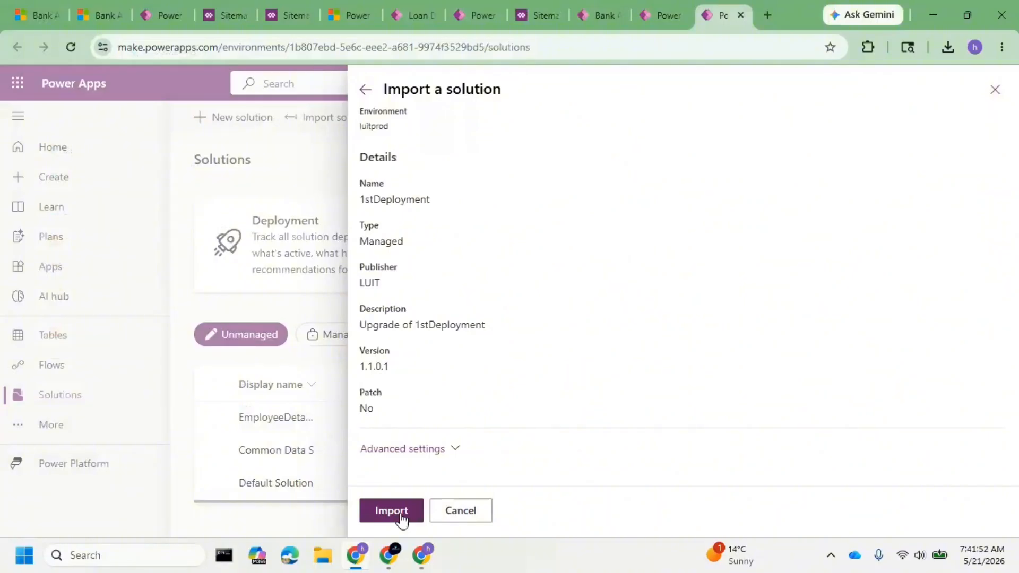
pyautogui.click(452, 451)
pyautogui.click(391, 511)
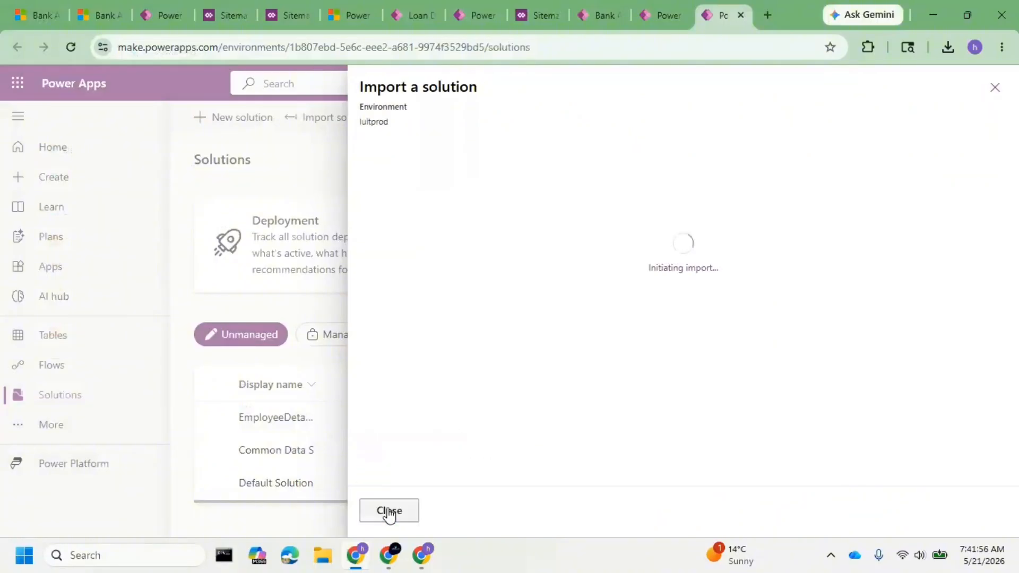
pyautogui.click(389, 511)
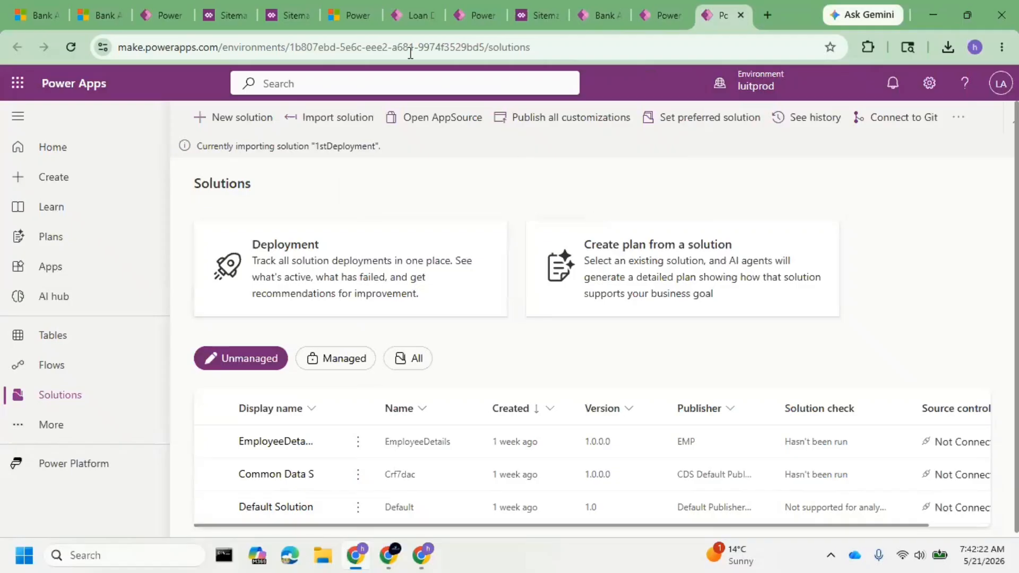
# Inspect the Loan Details table's properties in luittest's 1stDeployment, close them without saving, and expand the table's components.
pyautogui.click(410, 16)
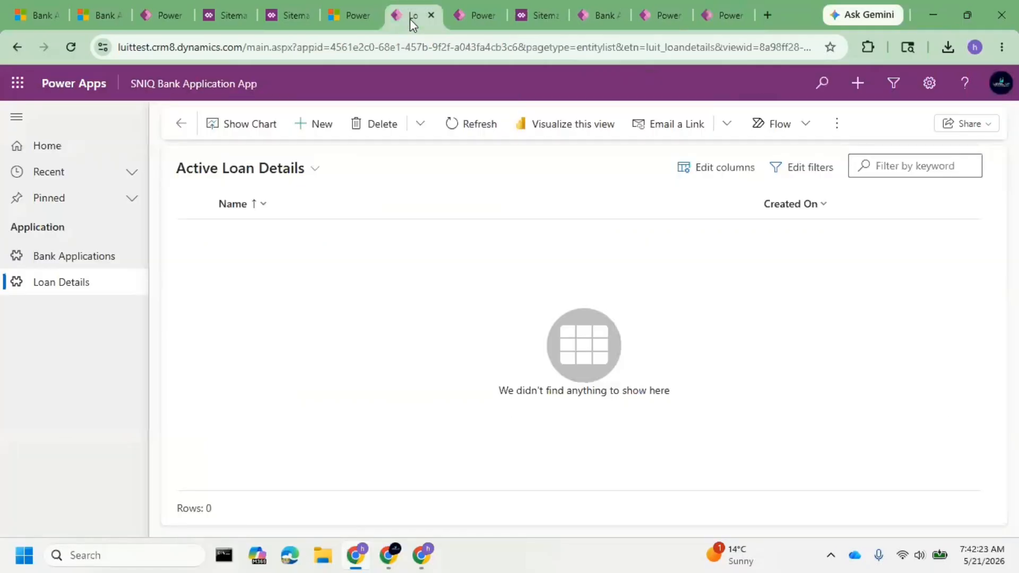
pyautogui.click(476, 14)
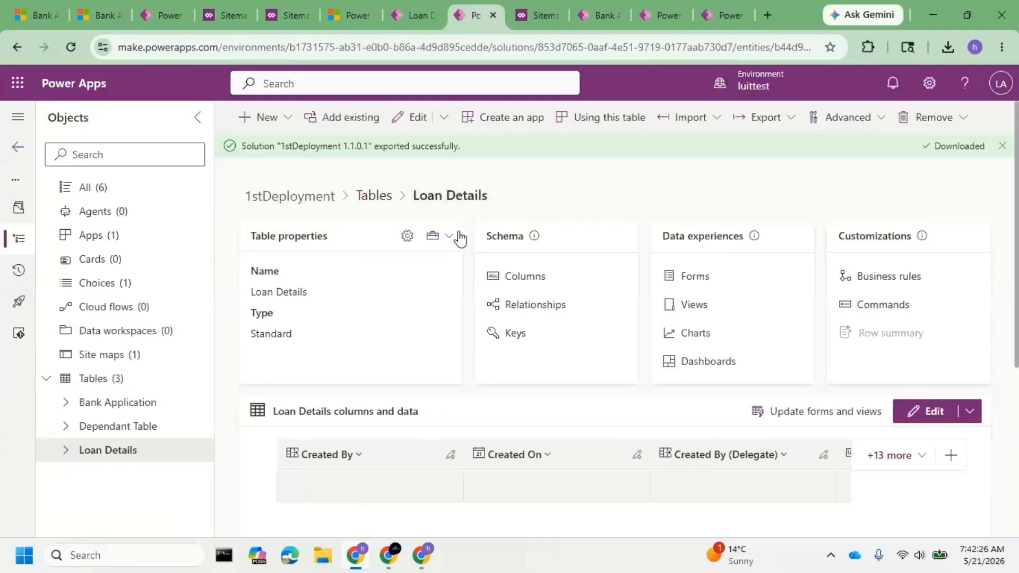
pyautogui.click(408, 237)
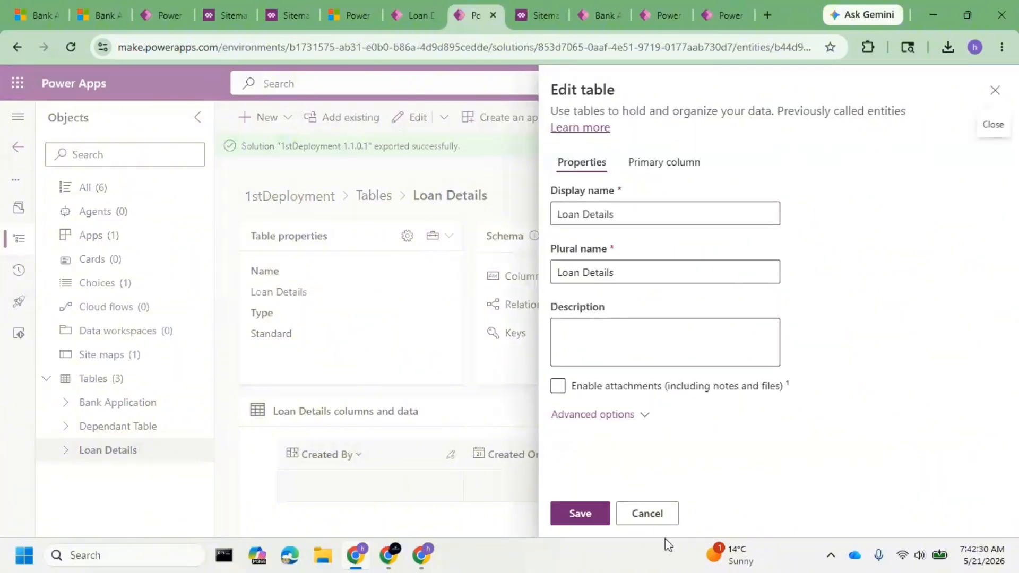
pyautogui.click(654, 523)
pyautogui.click(85, 451)
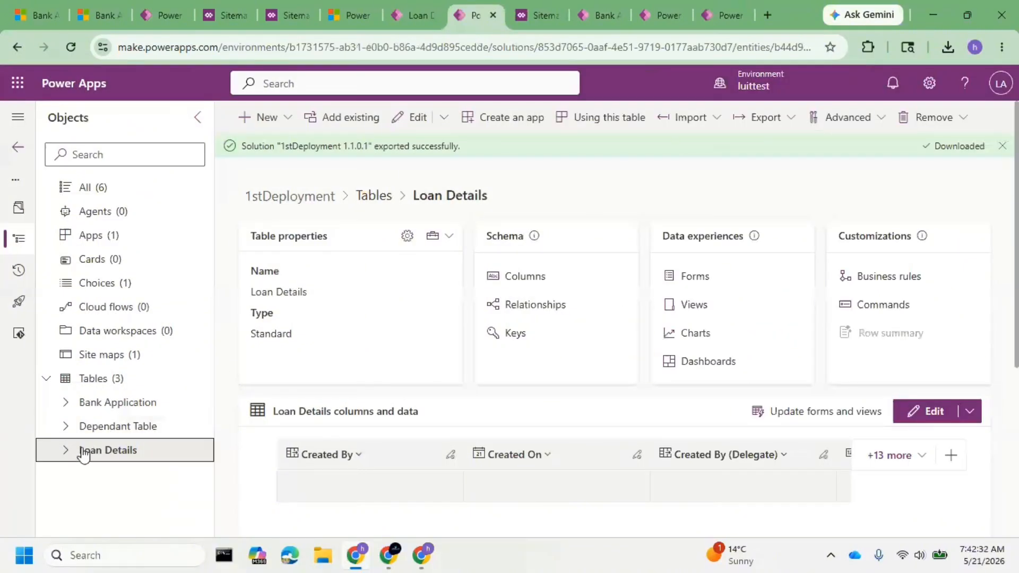
pyautogui.click(66, 451)
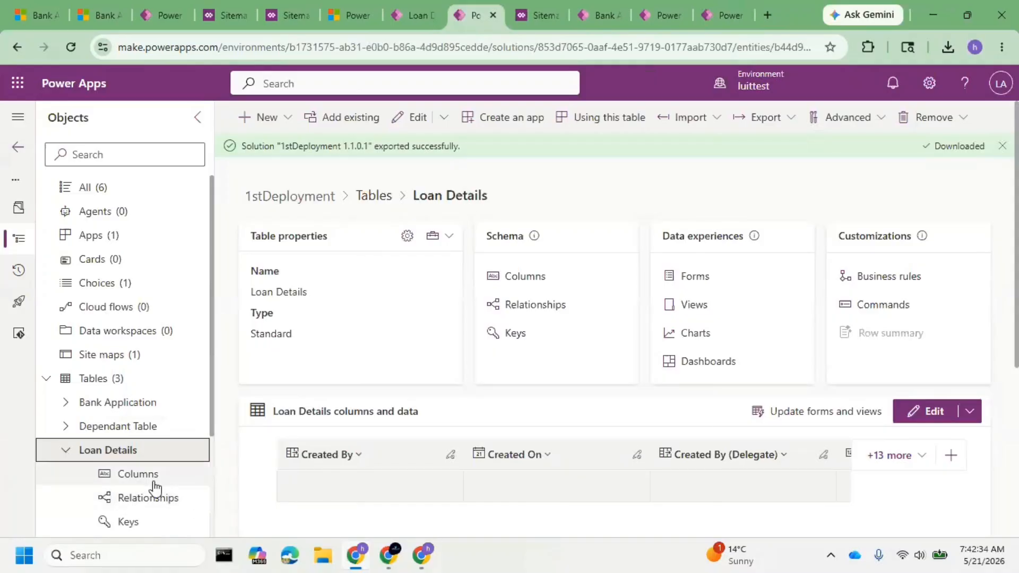
# Return to luitprod, check the import notification and look through all solutions in the environment.
pyautogui.click(728, 16)
pyautogui.moveTo(381, 147); pyautogui.dragTo(320, 154)
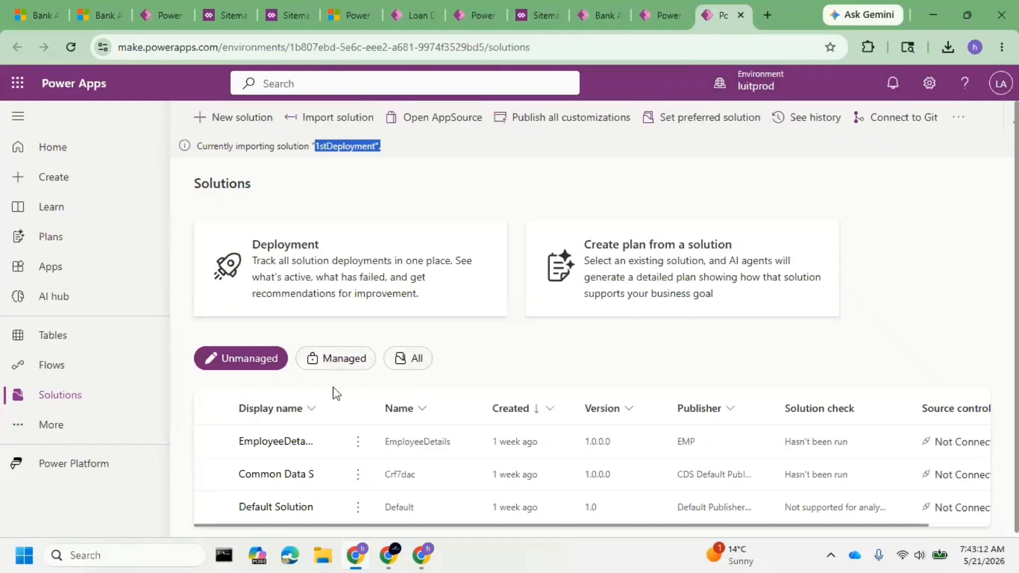
pyautogui.click(423, 373)
pyautogui.scroll(-3, 482, 366)
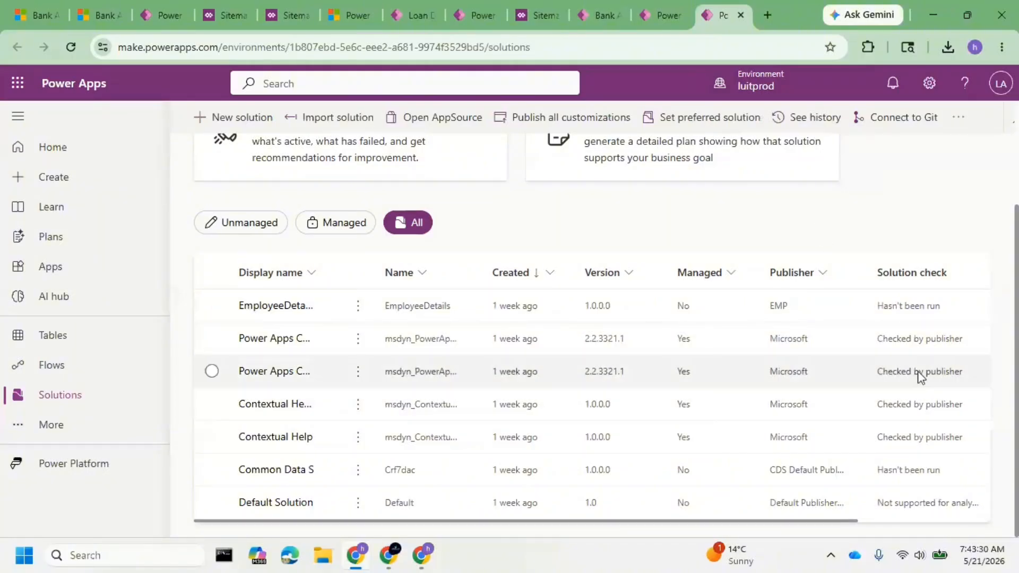
pyautogui.scroll(3, 866, 329)
pyautogui.click(299, 146)
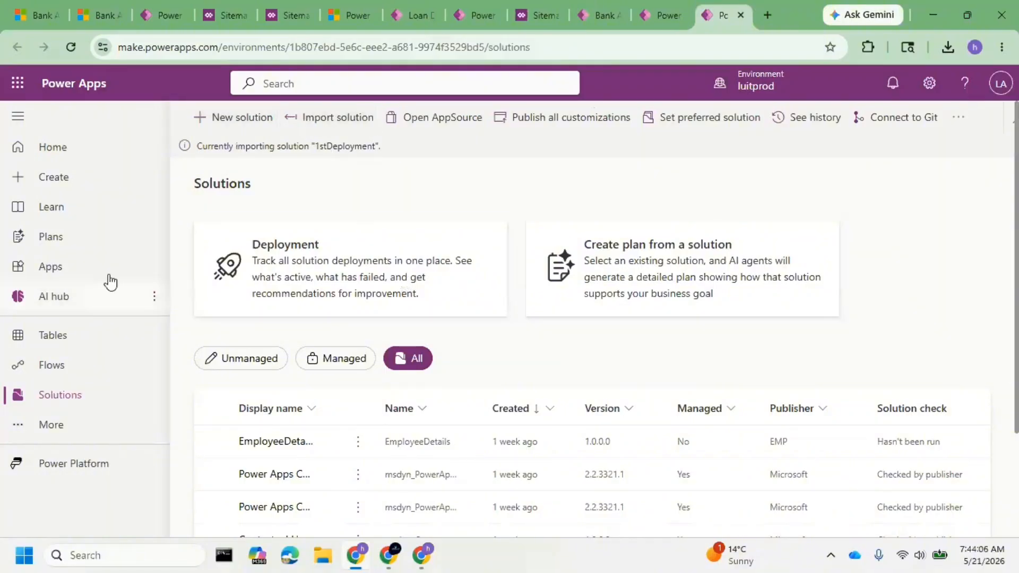
# Reload luitprod's solutions page, show only the managed solutions and open 1stDeployment.
pyautogui.click(63, 51)
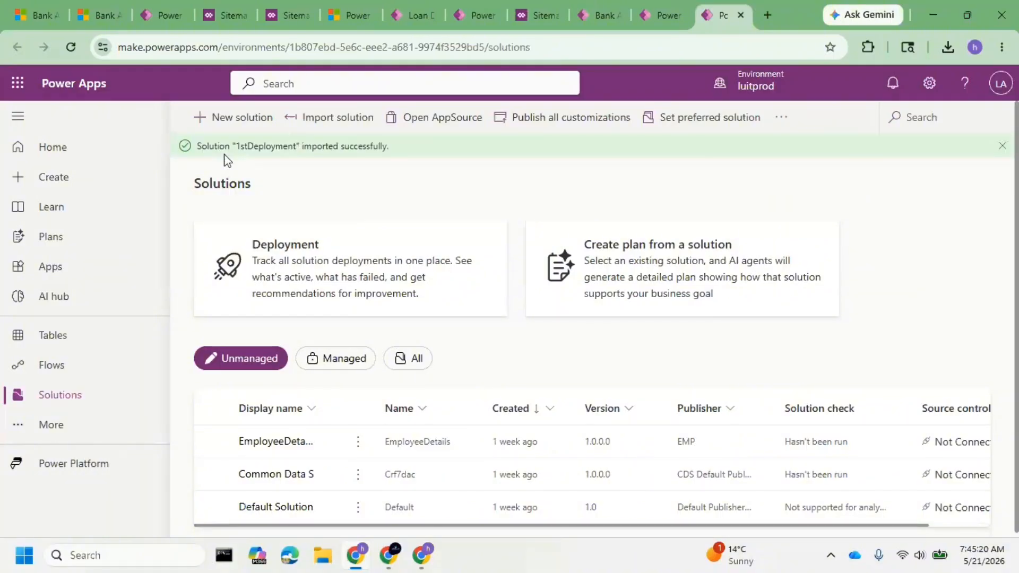
pyautogui.click(71, 47)
pyautogui.click(341, 359)
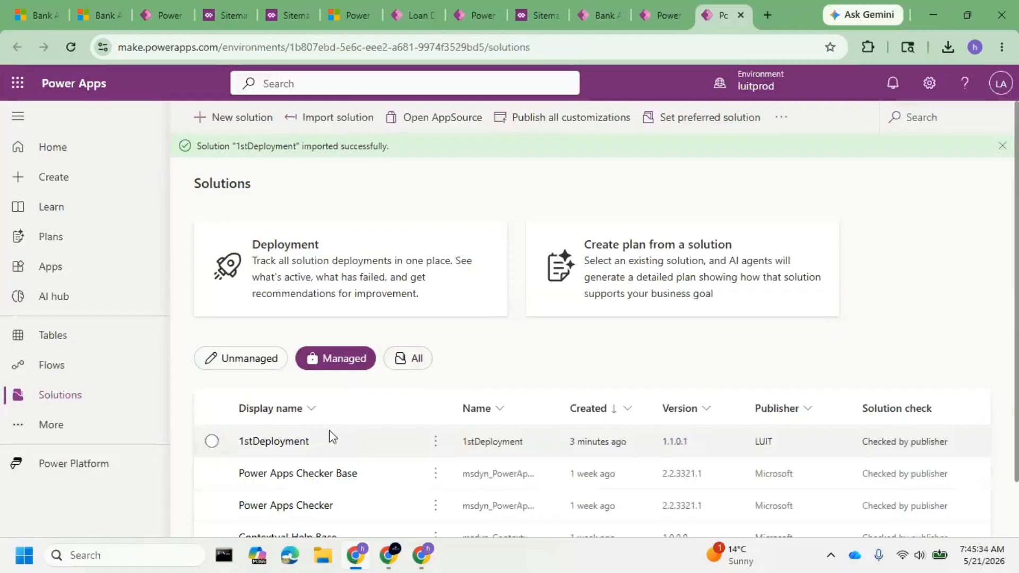
pyautogui.click(292, 440)
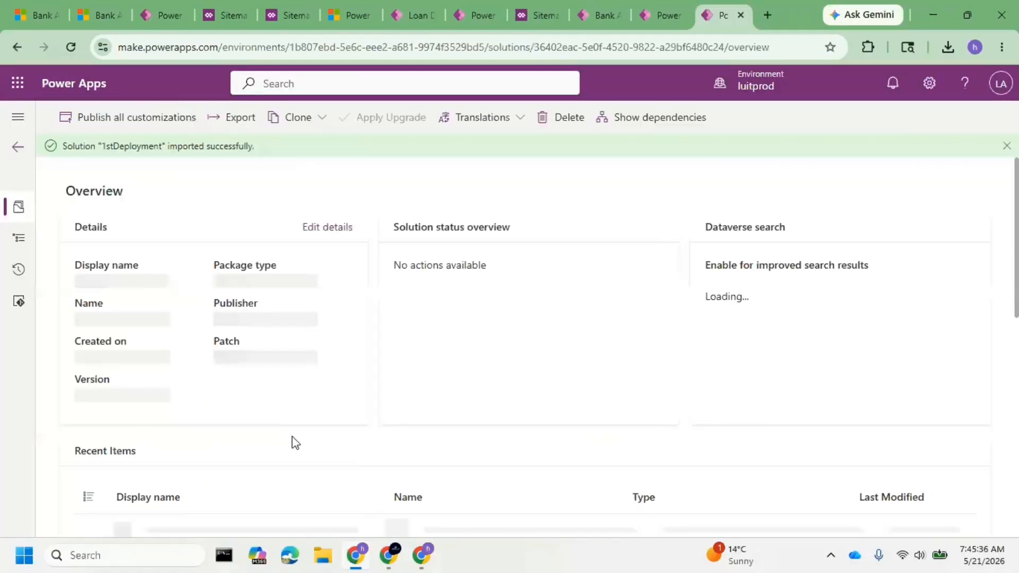
# Examine the objects in luitprod's 1stDeployment and the notice about editing objects within a managed solution.
pyautogui.click(20, 238)
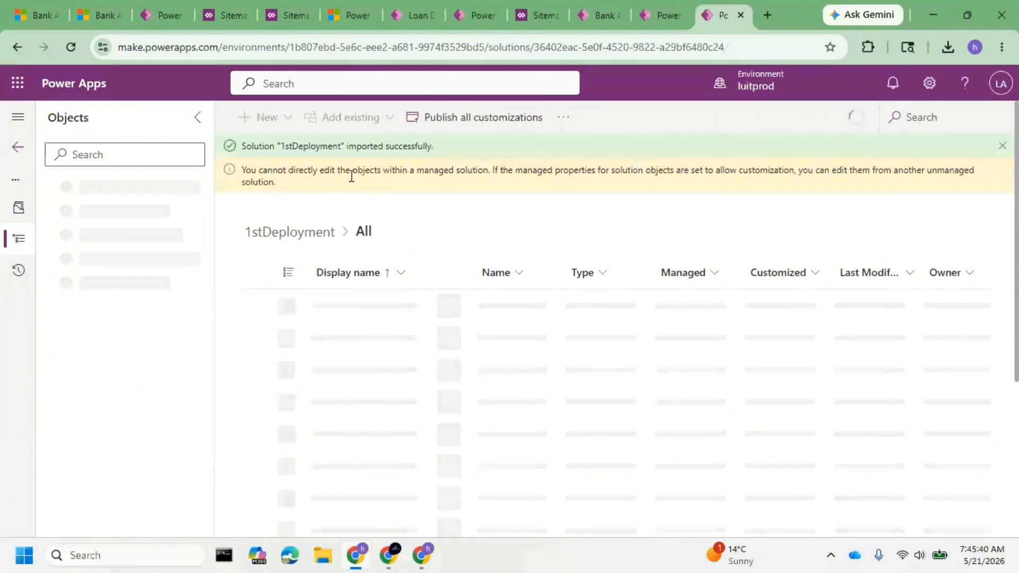
pyautogui.moveTo(416, 170); pyautogui.dragTo(756, 189)
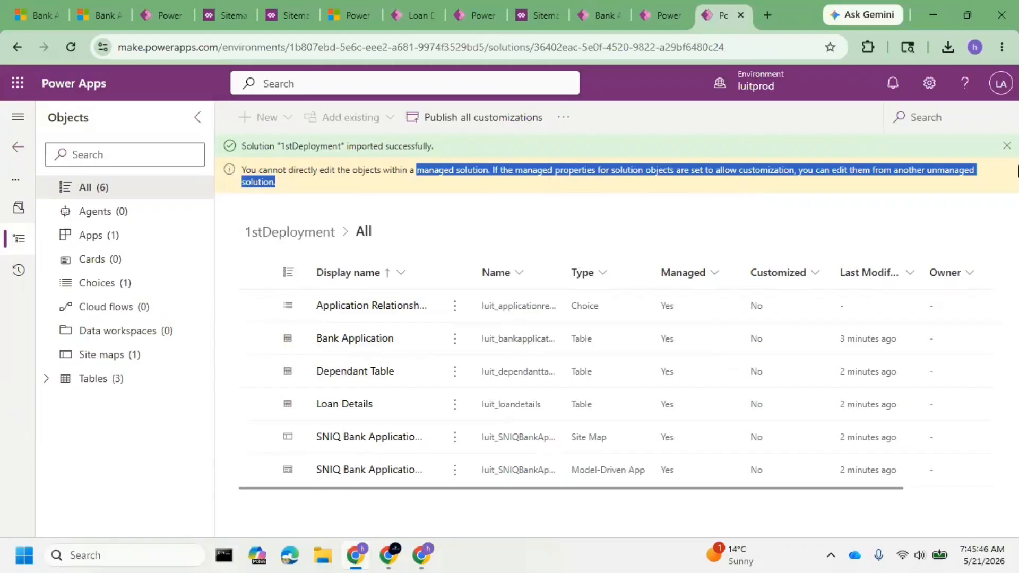
pyautogui.click(643, 171)
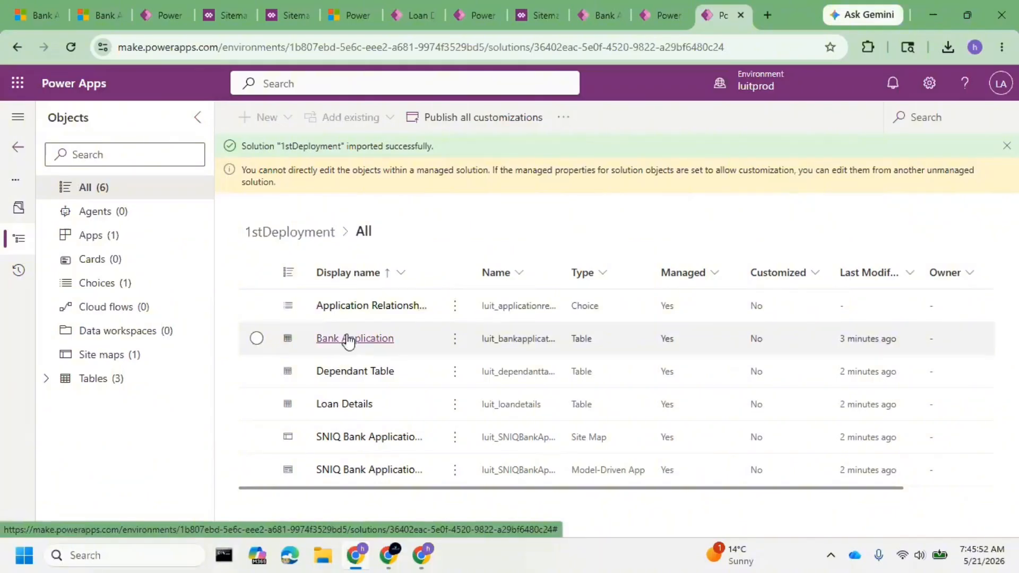
# Open the Loan Details table's properties in luittest's unmanaged 1stDeployment and check whether the display name can be edited.
pyautogui.click(395, 17)
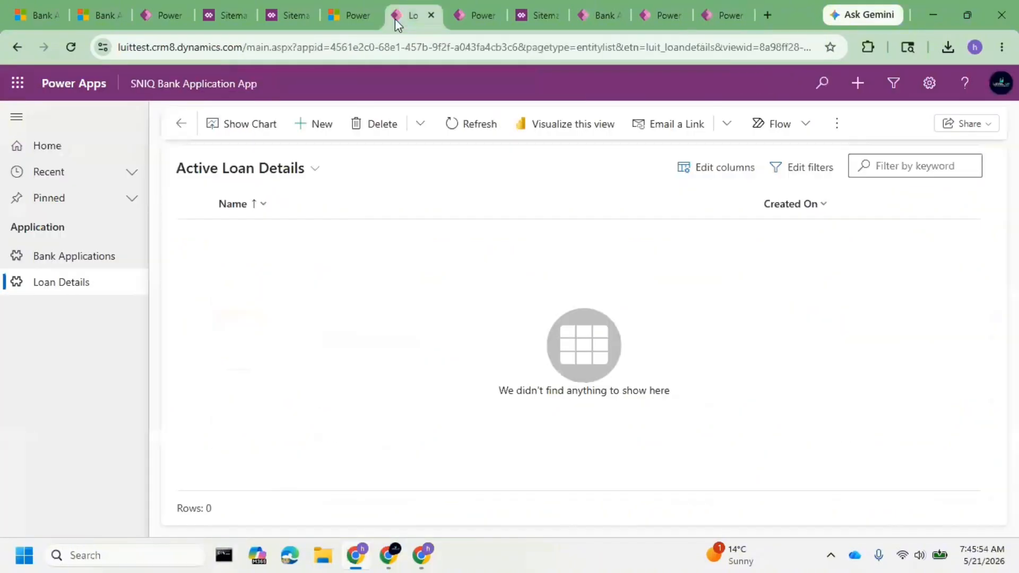
pyautogui.click(480, 16)
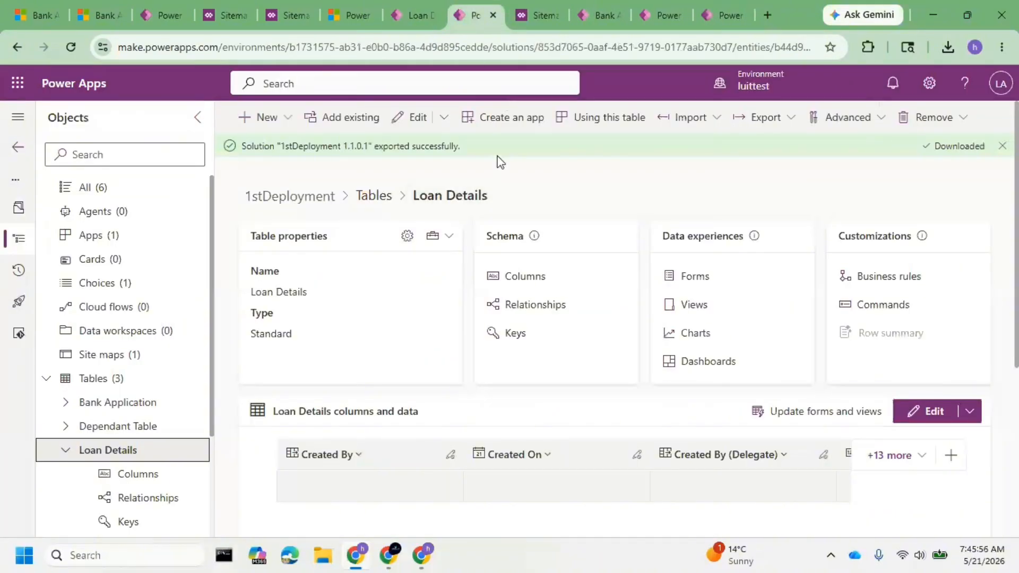
pyautogui.click(407, 236)
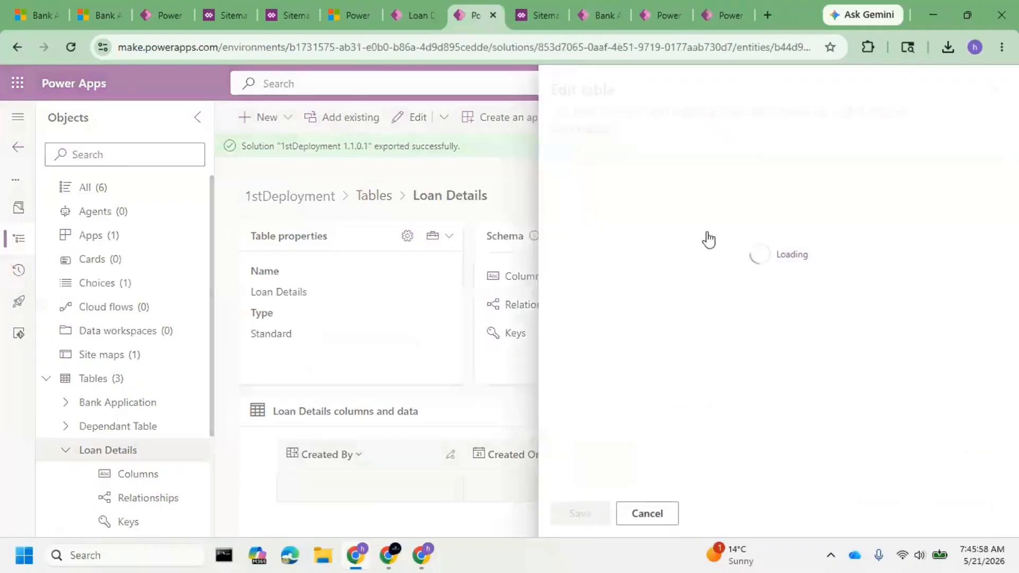
pyautogui.click(695, 225)
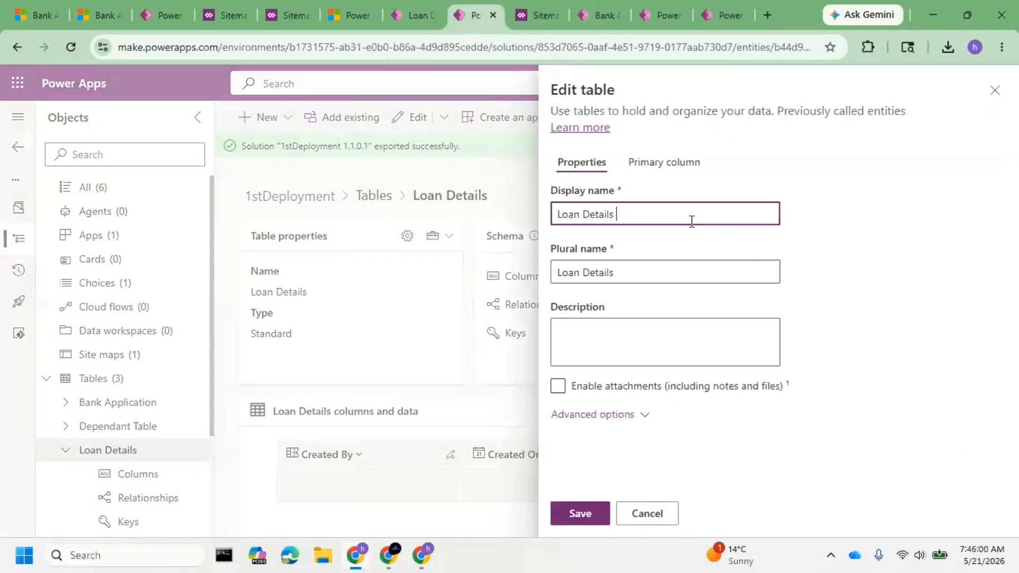
# Open the Loan Details table's properties in luitprod's managed 1stDeployment for comparison with luittest.
pyautogui.click(730, 17)
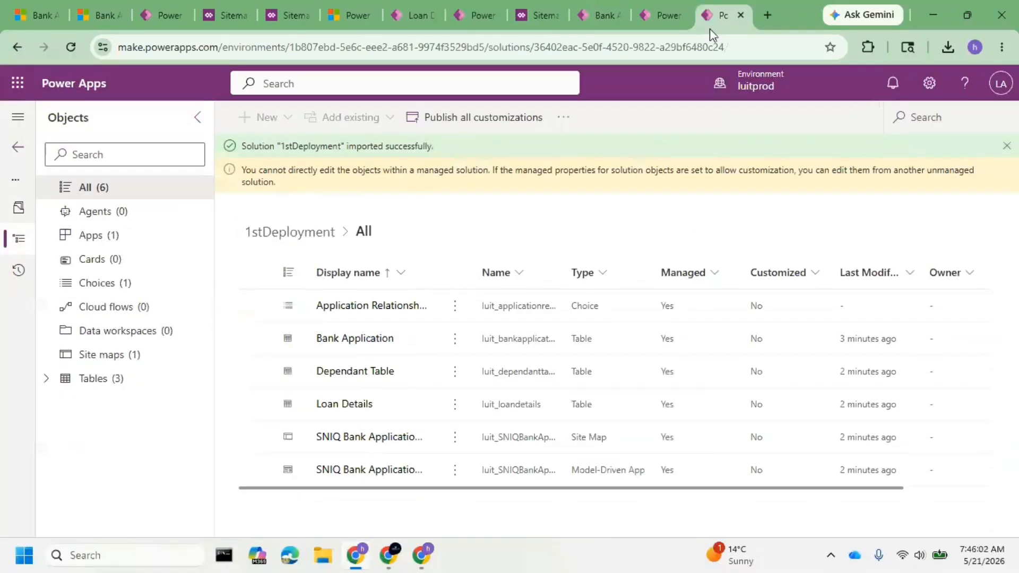
pyautogui.click(352, 404)
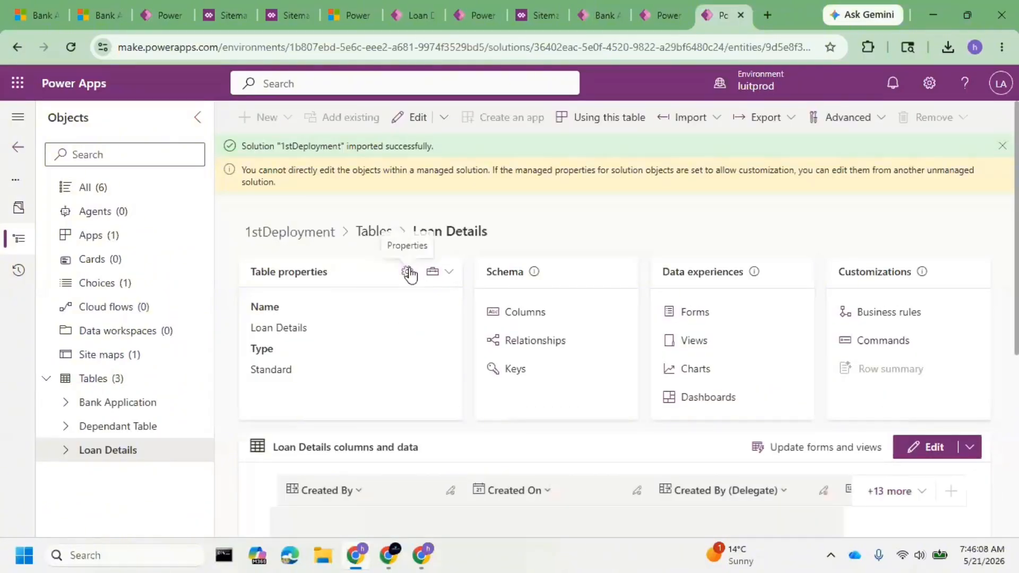
pyautogui.click(408, 273)
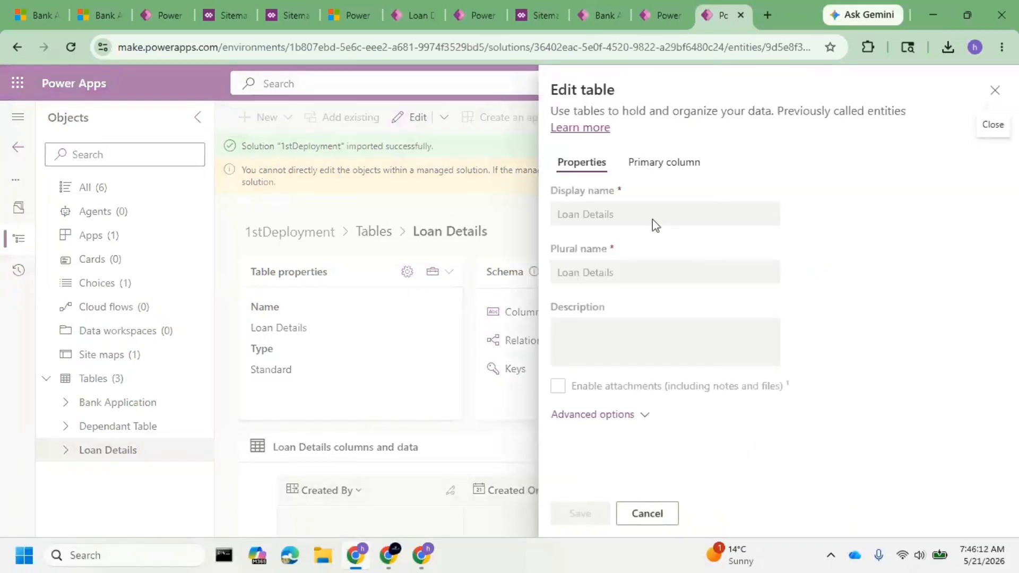
# Check whether the Loan Details table's display and plural names are editable in luitprod, then close its properties and the import notice.
pyautogui.tripleClick(652, 219)
pyautogui.tripleClick(609, 275)
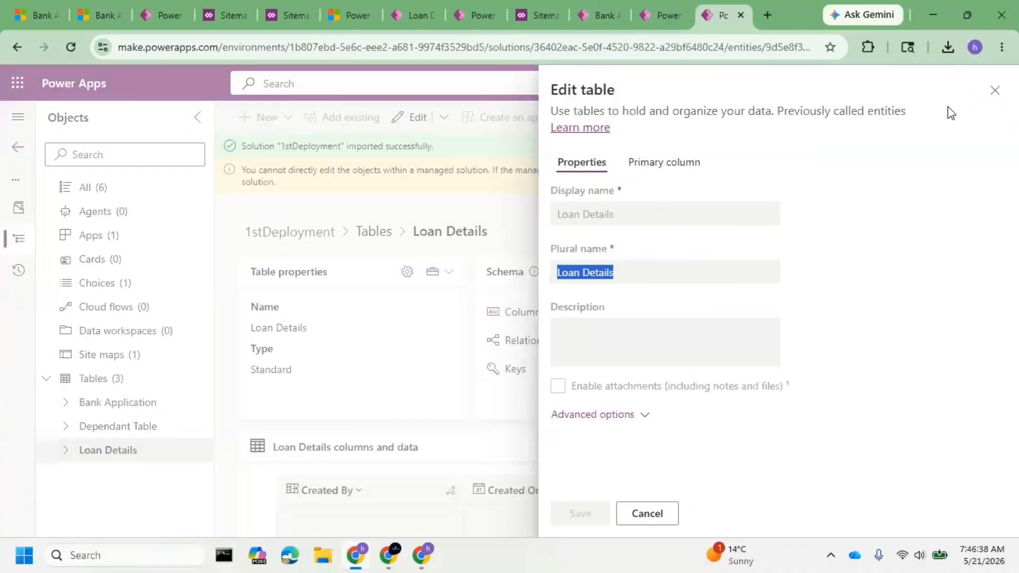
pyautogui.click(993, 91)
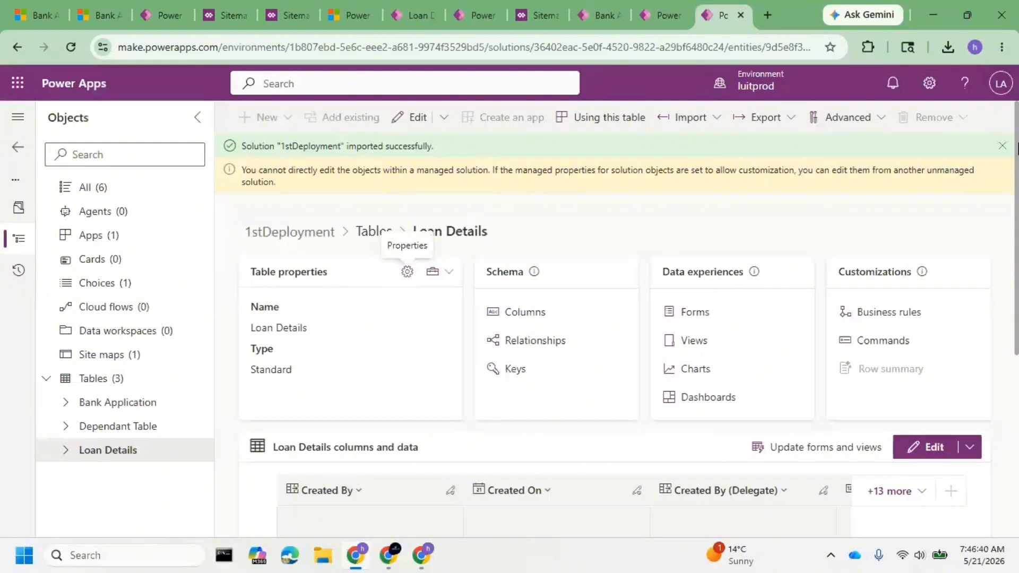
pyautogui.click(1002, 146)
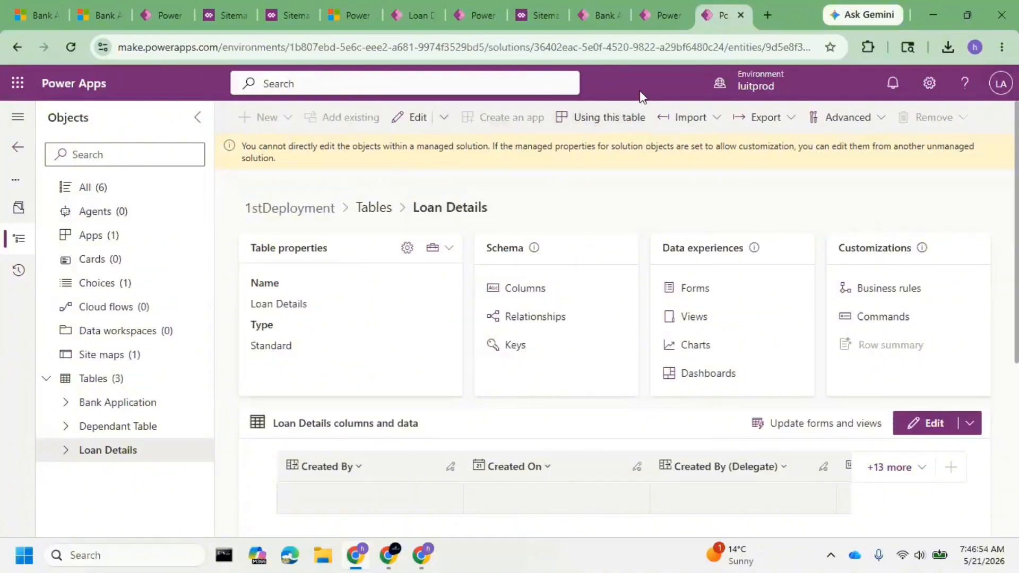
# Reload luitprod's Power Platform Environment Settings and open the published SNIQ Bank Application App from its app list.
pyautogui.click(646, 16)
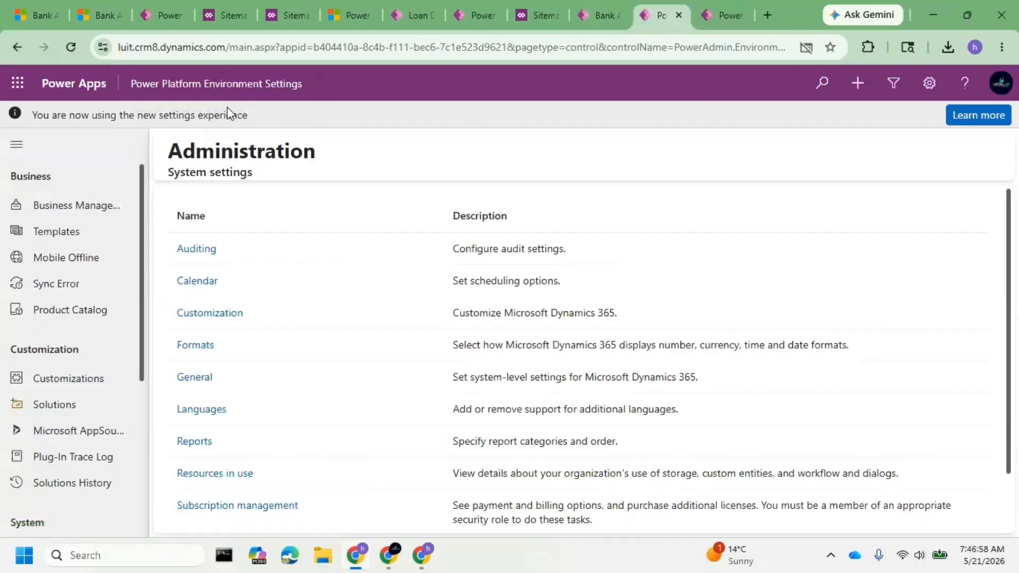
pyautogui.click(238, 89)
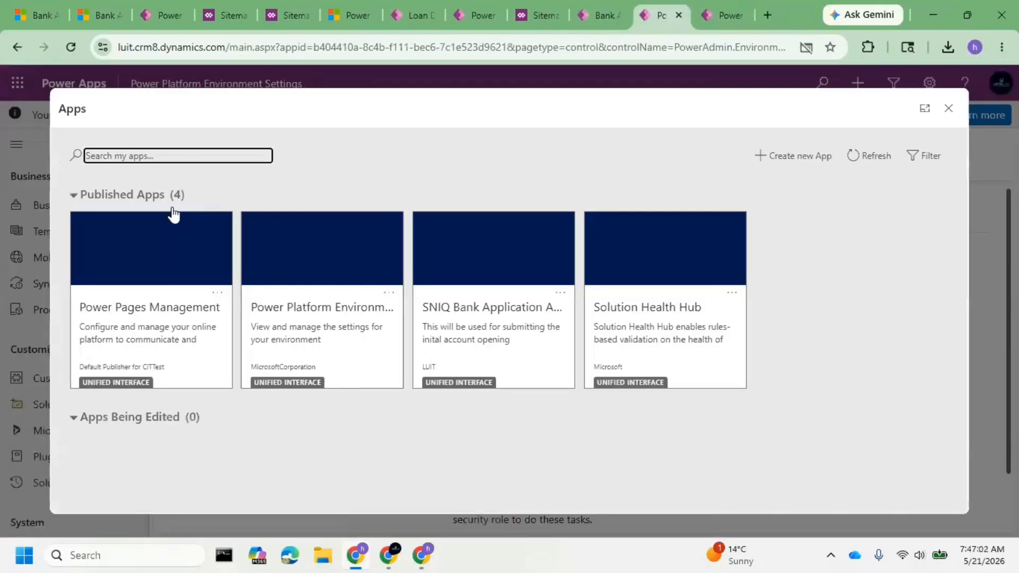
pyautogui.click(74, 50)
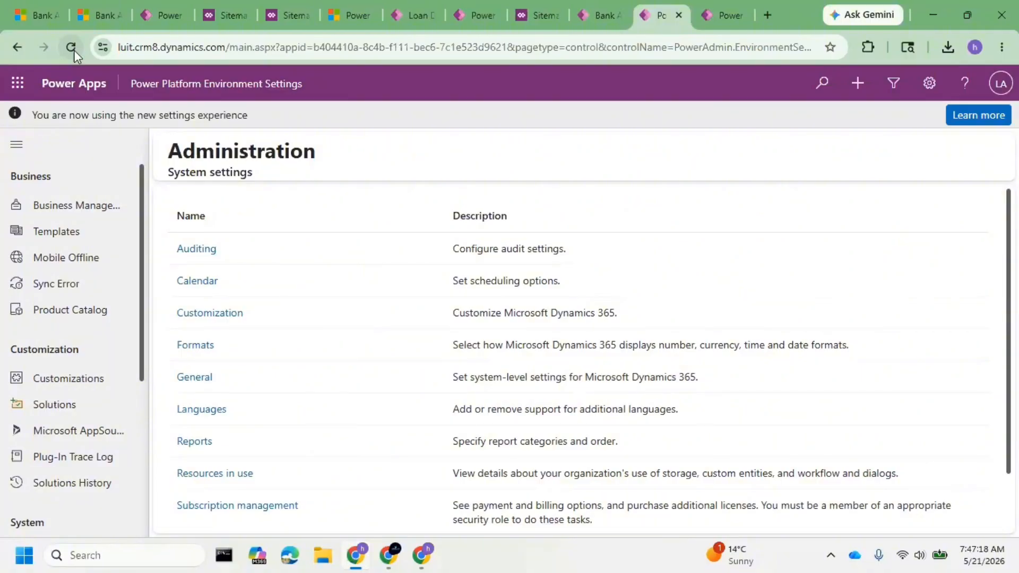
pyautogui.click(186, 88)
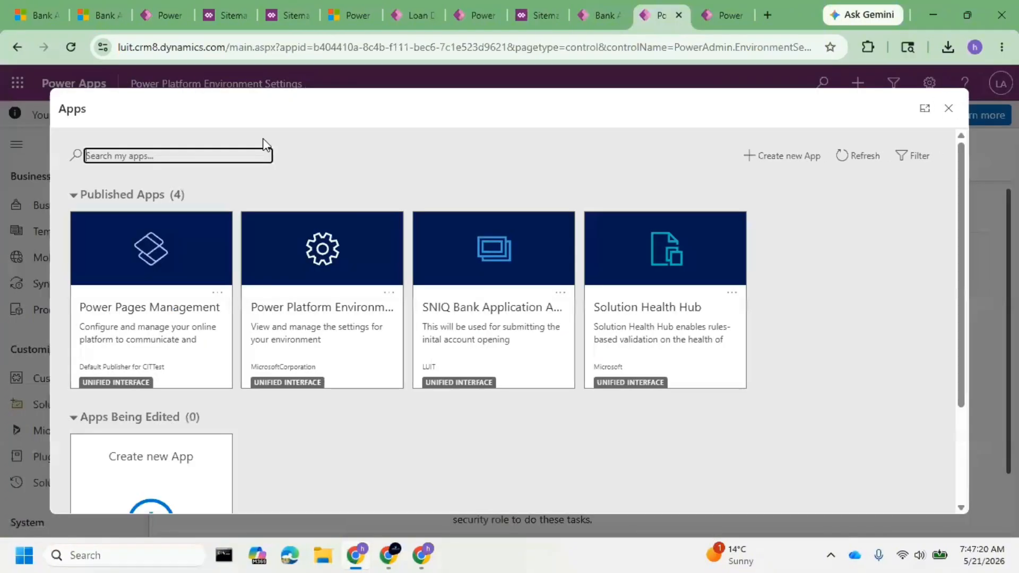
pyautogui.click(496, 329)
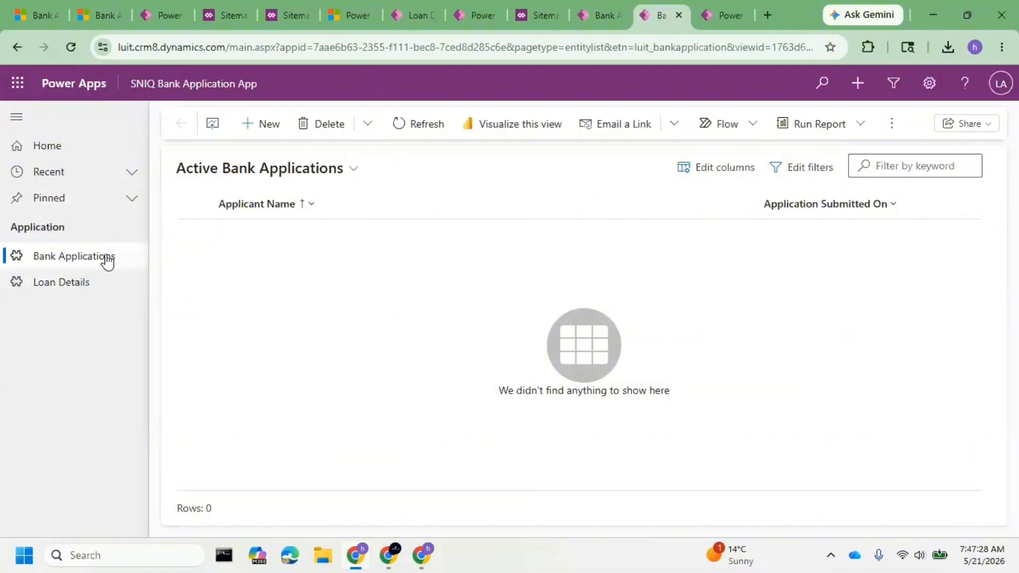
# Open a blank New Bank Application form in luitprod, examine its Basic Info section and return to the active applications list.
pyautogui.click(263, 137)
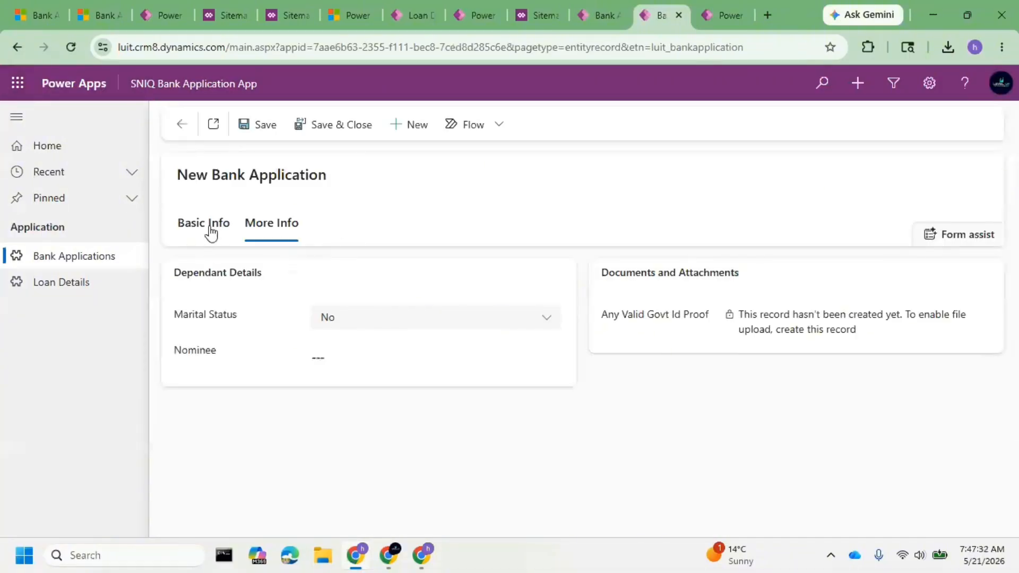
pyautogui.click(211, 231)
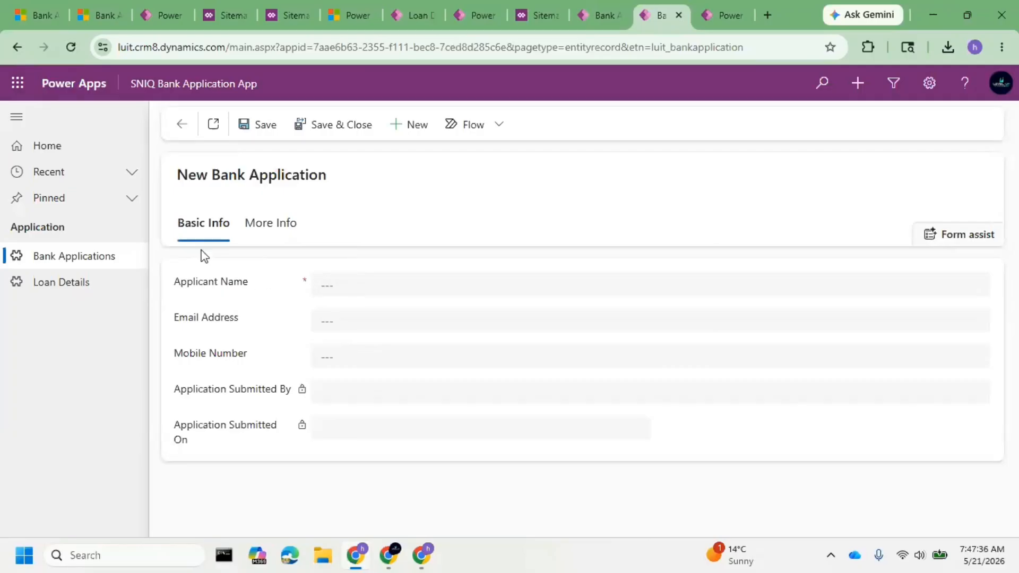
pyautogui.moveTo(196, 168); pyautogui.dragTo(353, 190)
pyautogui.click(208, 208)
pyautogui.moveTo(179, 174); pyautogui.dragTo(341, 178)
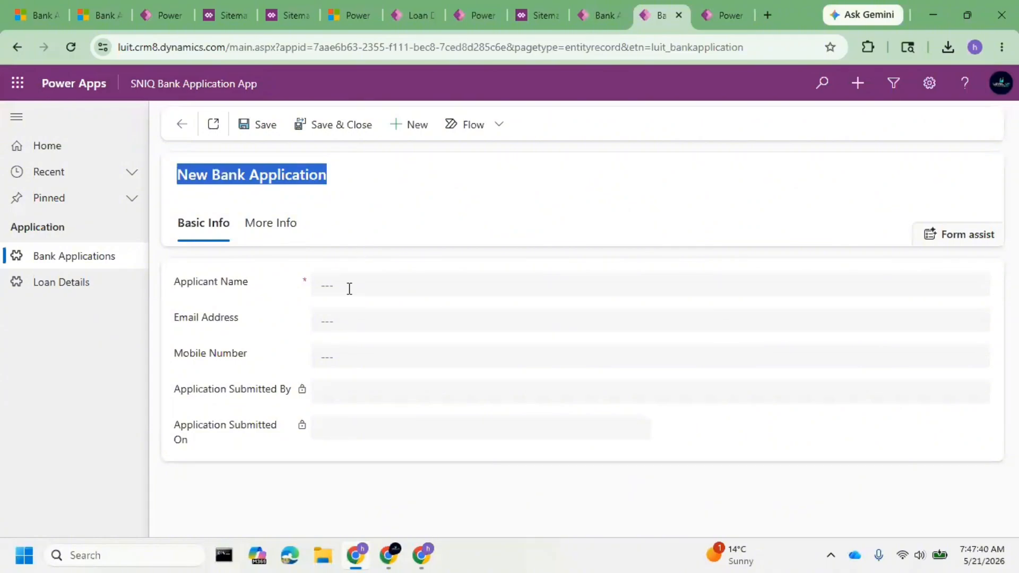
pyautogui.click(186, 125)
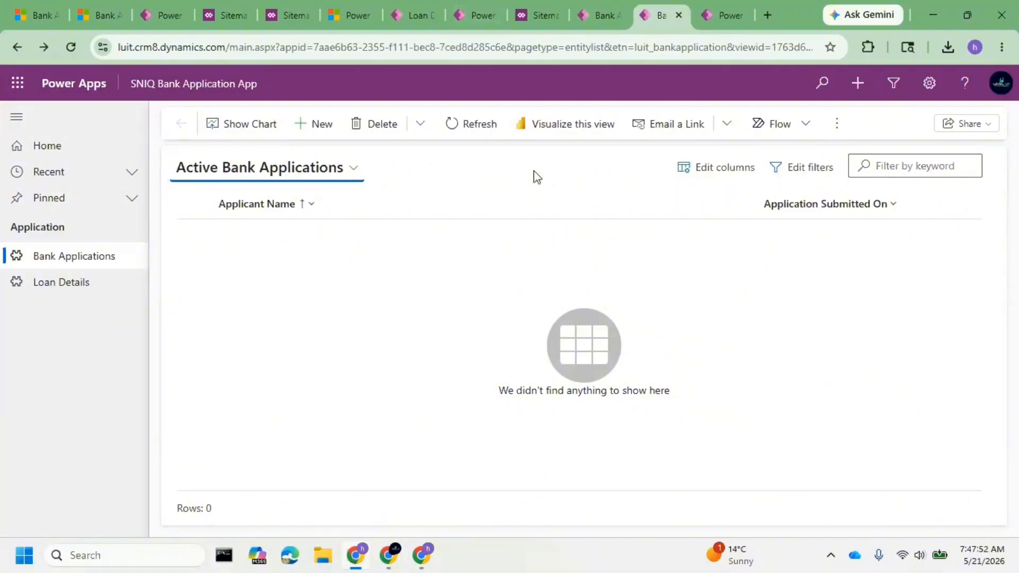
# Glance at luittest's Bank Applications list, then return to luitprod's solutions, widen the display name column and show only managed solutions.
pyautogui.click(606, 14)
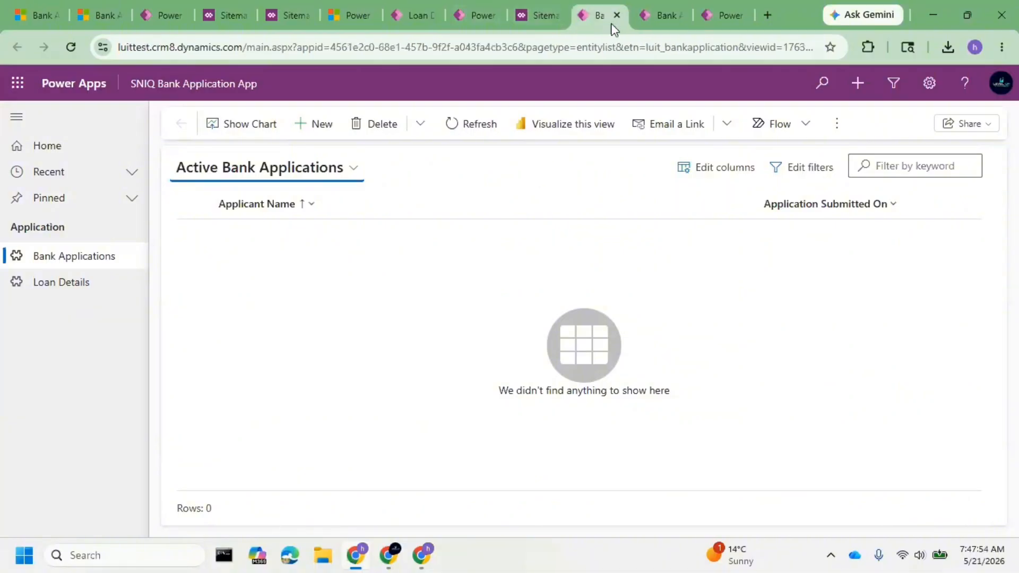
pyautogui.click(705, 18)
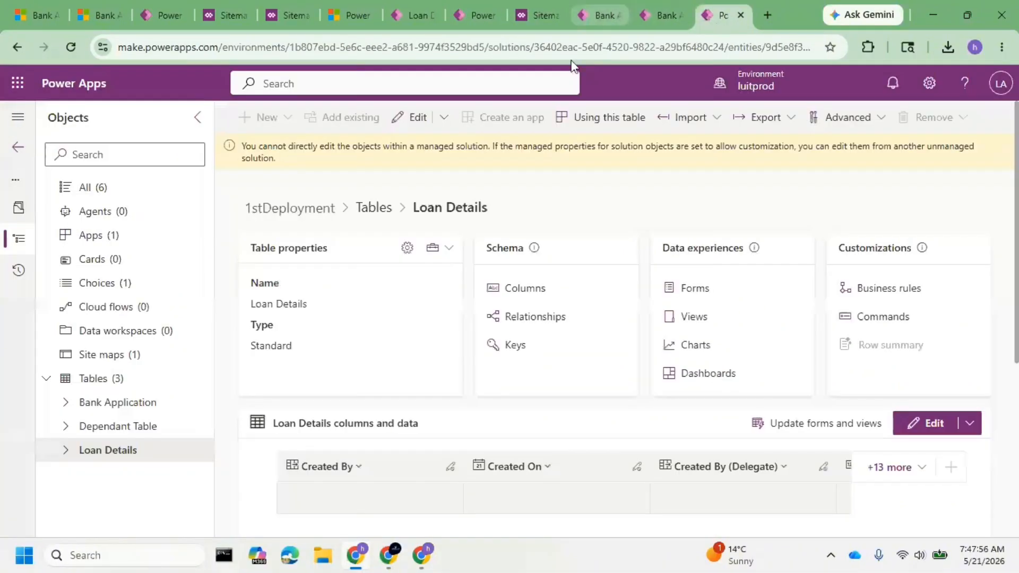
pyautogui.click(28, 147)
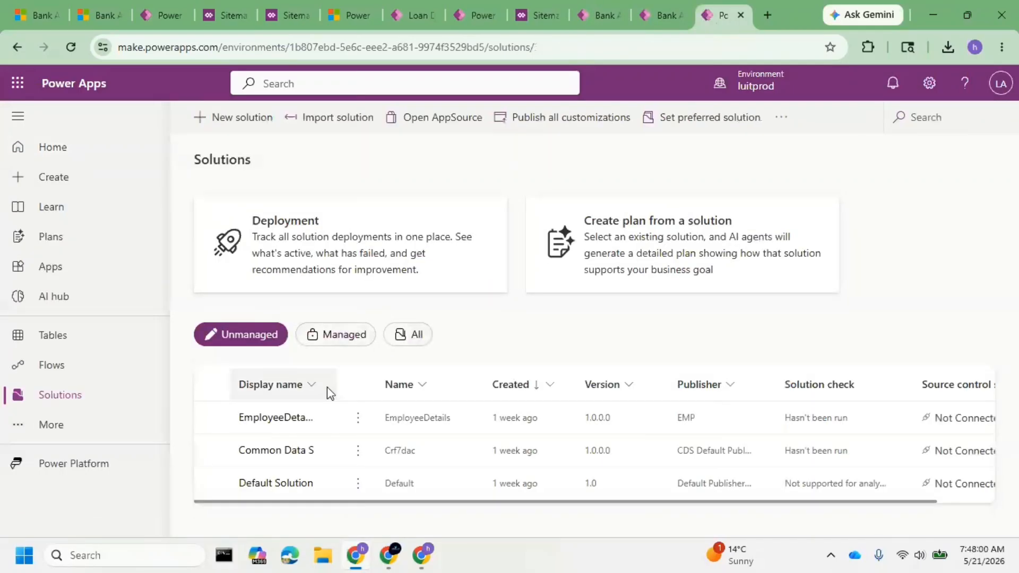
pyautogui.moveTo(340, 373); pyautogui.dragTo(432, 381)
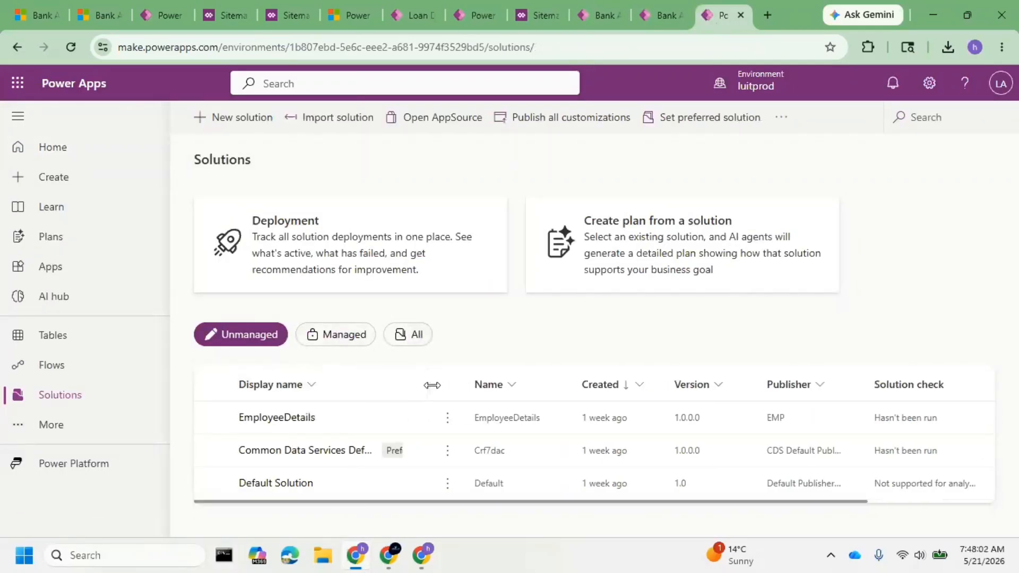
pyautogui.click(323, 330)
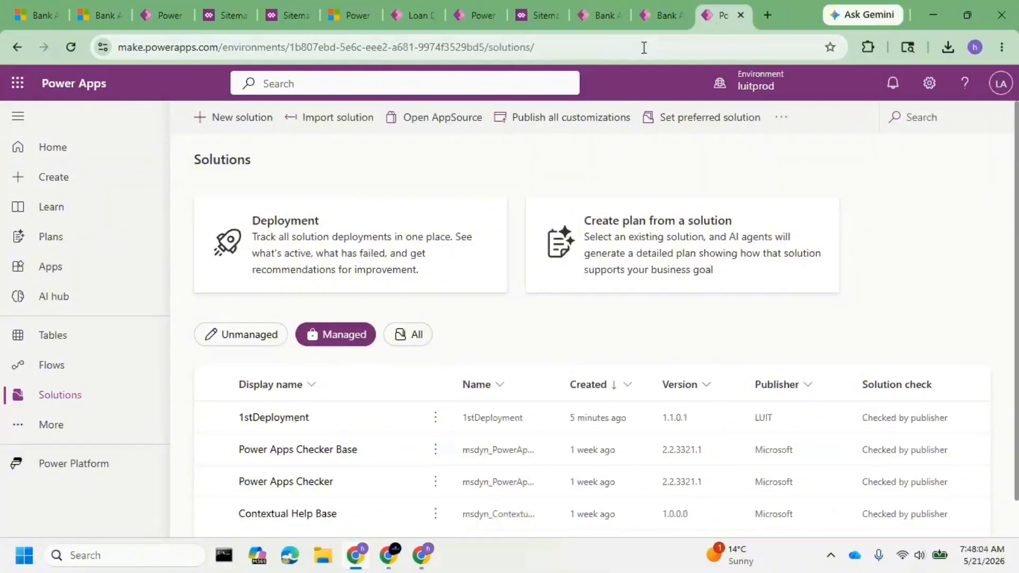
# Close the Loan Details table's properties in luittest and return to that environment's solutions list.
pyautogui.click(467, 14)
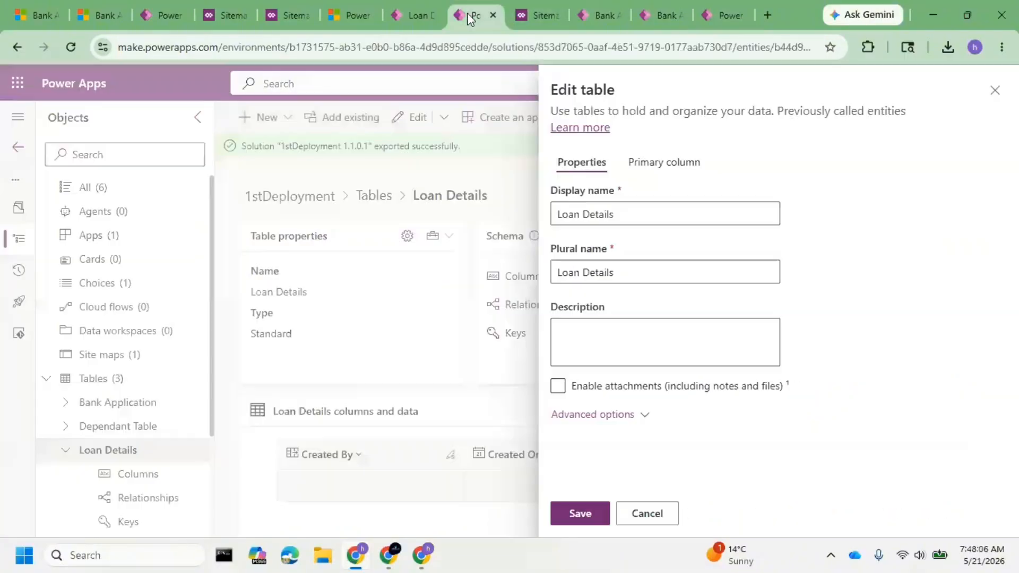
pyautogui.click(993, 91)
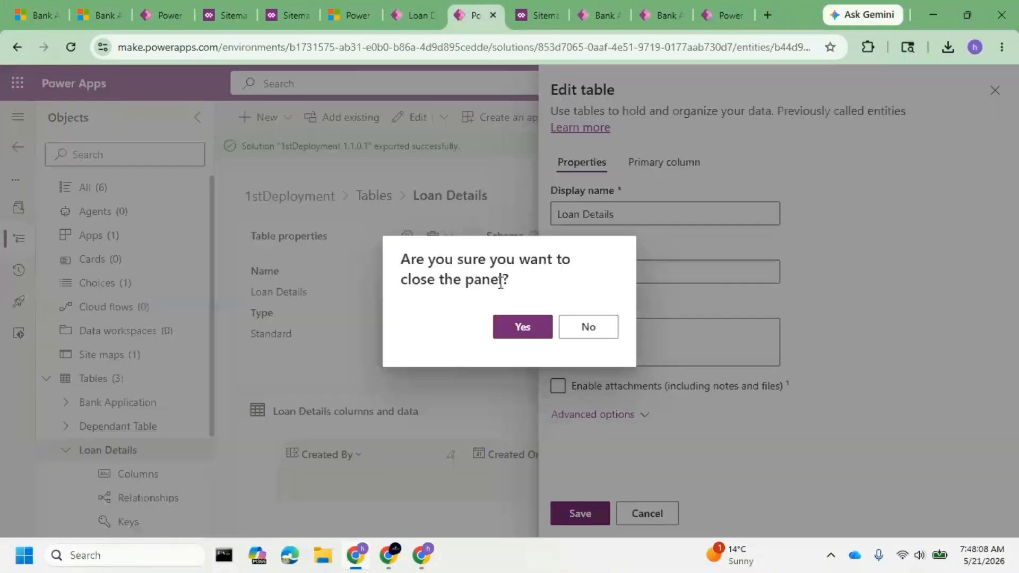
pyautogui.click(520, 326)
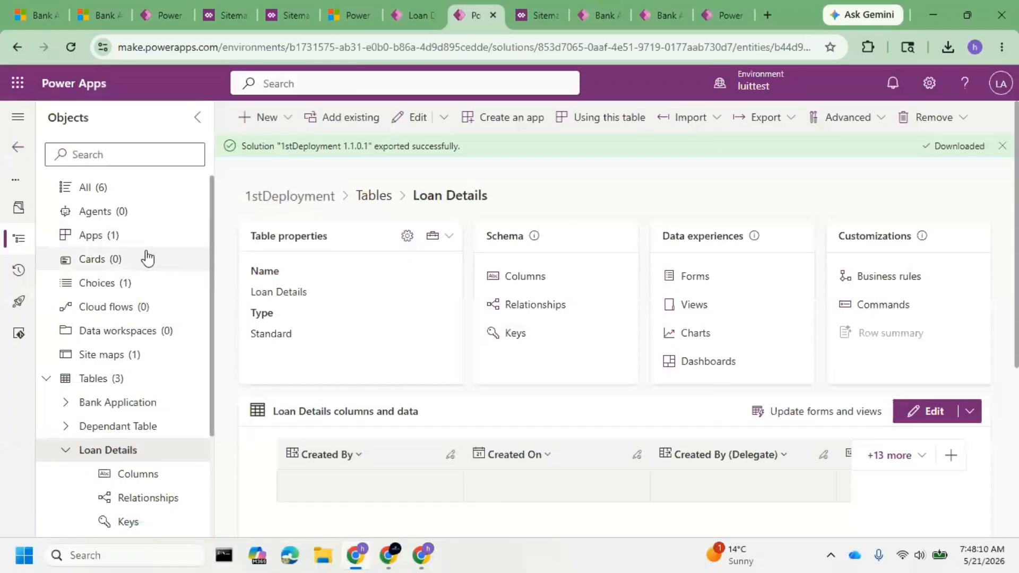
pyautogui.scroll(-2, 159, 261)
pyautogui.scroll(2, 104, 233)
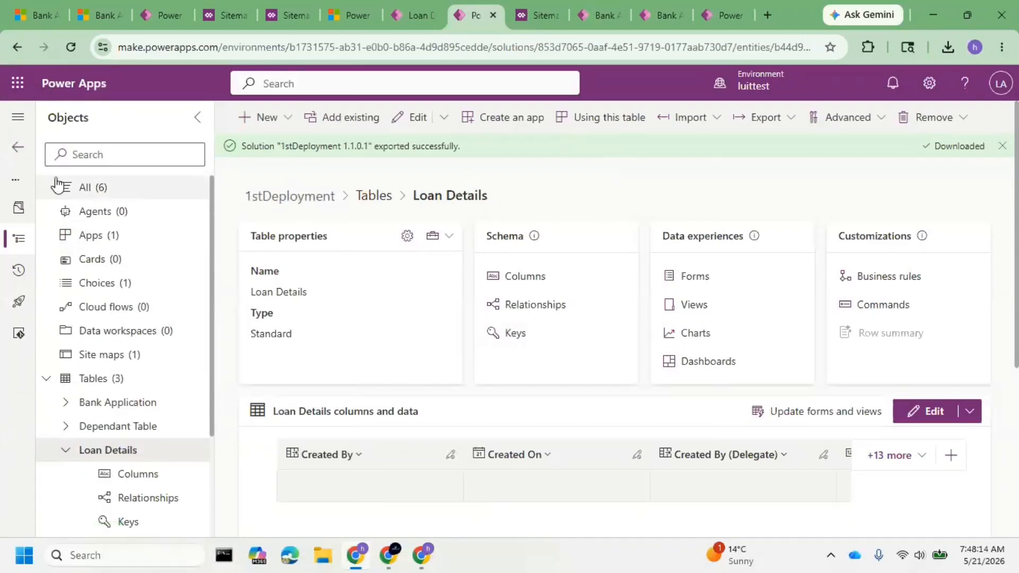
pyautogui.click(18, 147)
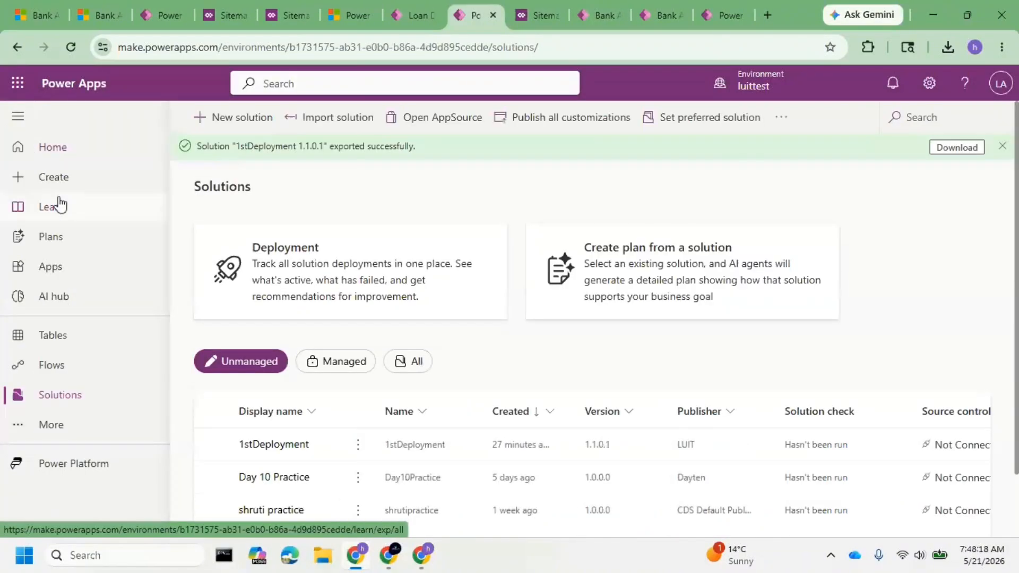
# Clone a patch of luittest's 1stDeployment solution with the display name New Field Addition and version 1.1.1.1.
pyautogui.click(216, 445)
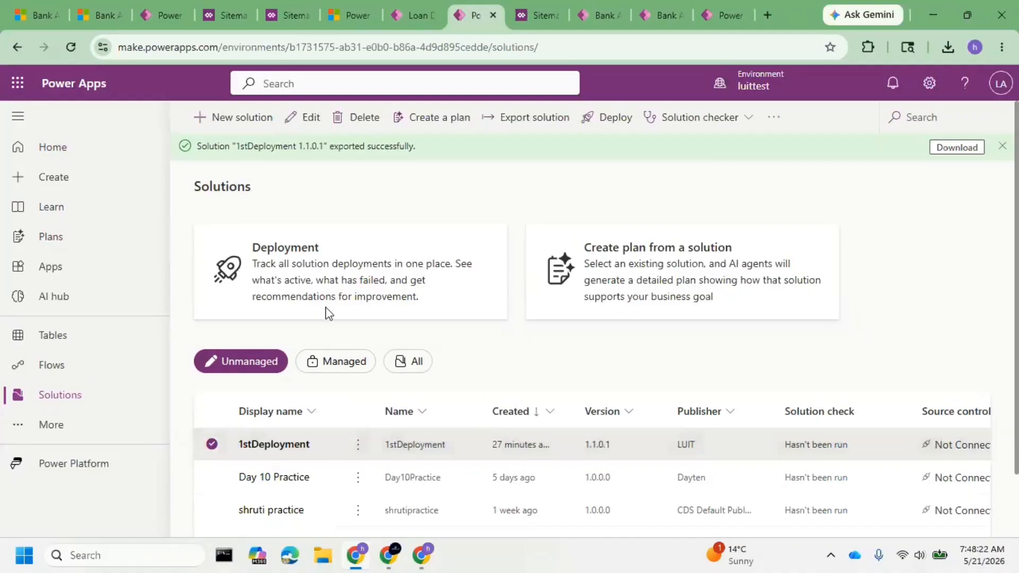
pyautogui.click(356, 447)
pyautogui.moveTo(463, 419)
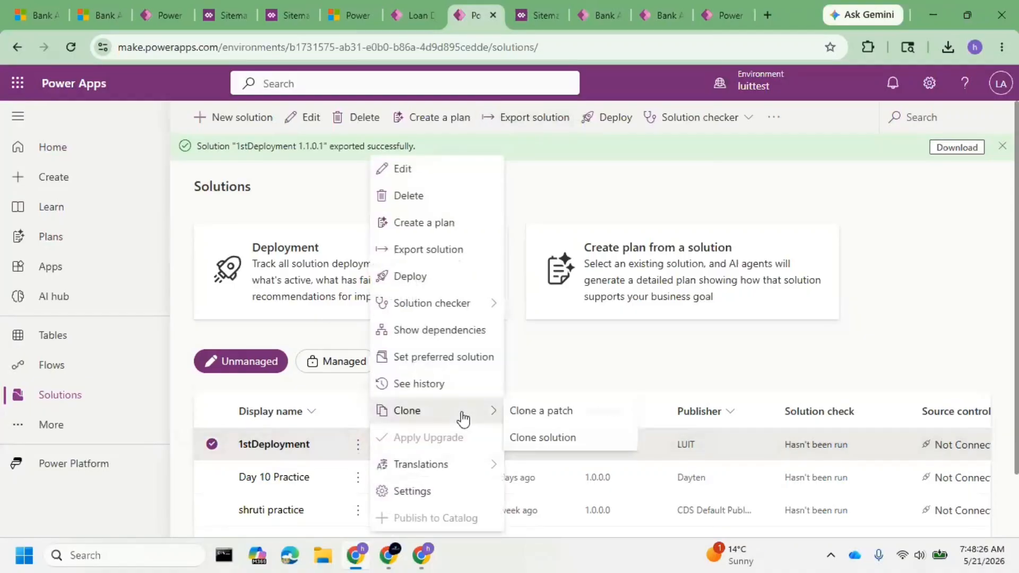
pyautogui.click(574, 416)
pyautogui.doubleClick(891, 248)
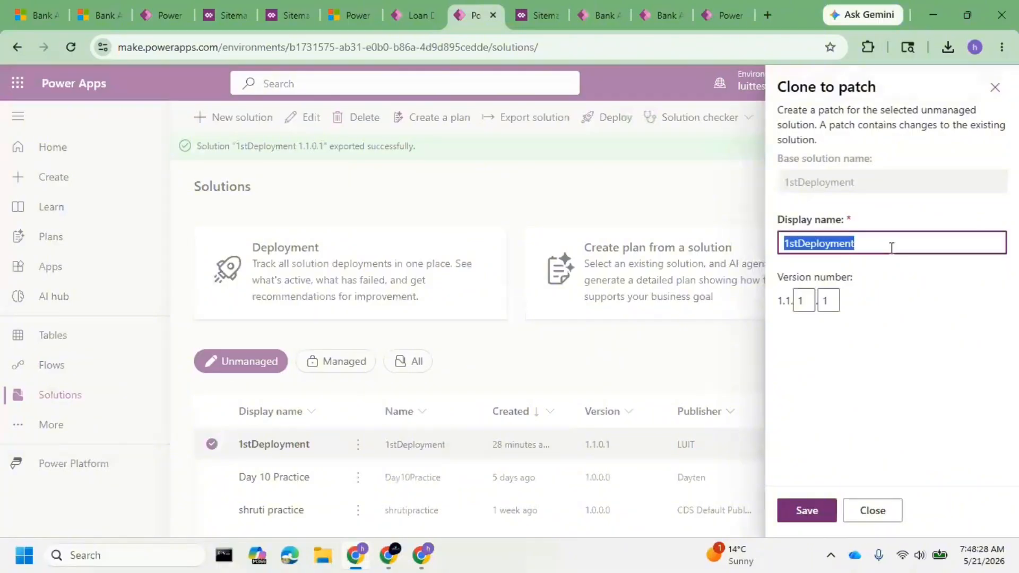
pyautogui.write('New Field Addition')
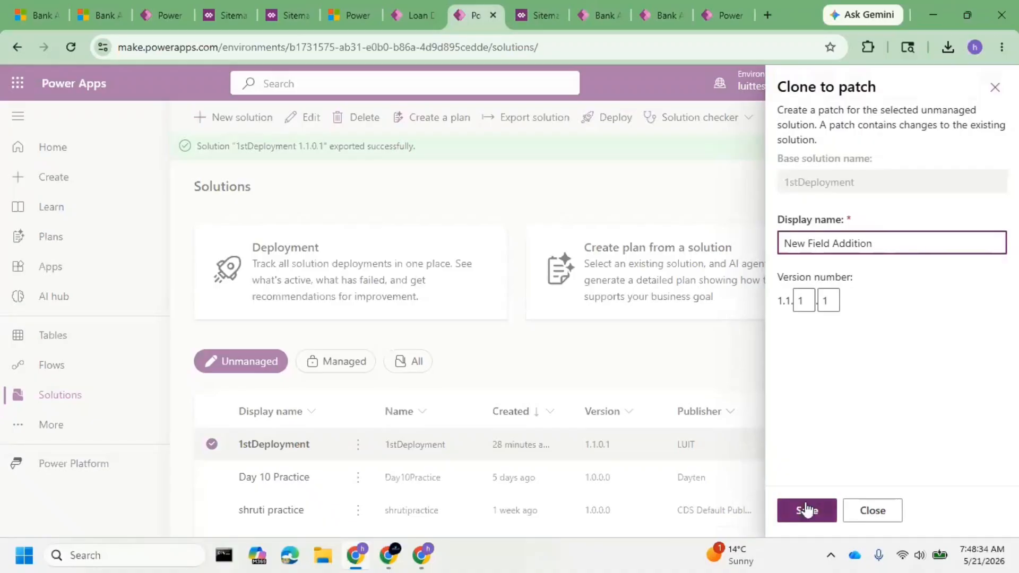
pyautogui.click(805, 509)
# Open a blank New Bank Application form in luitprod's SNIQ Bank Application App and review the fields under Basic Info.
pyautogui.click(722, 16)
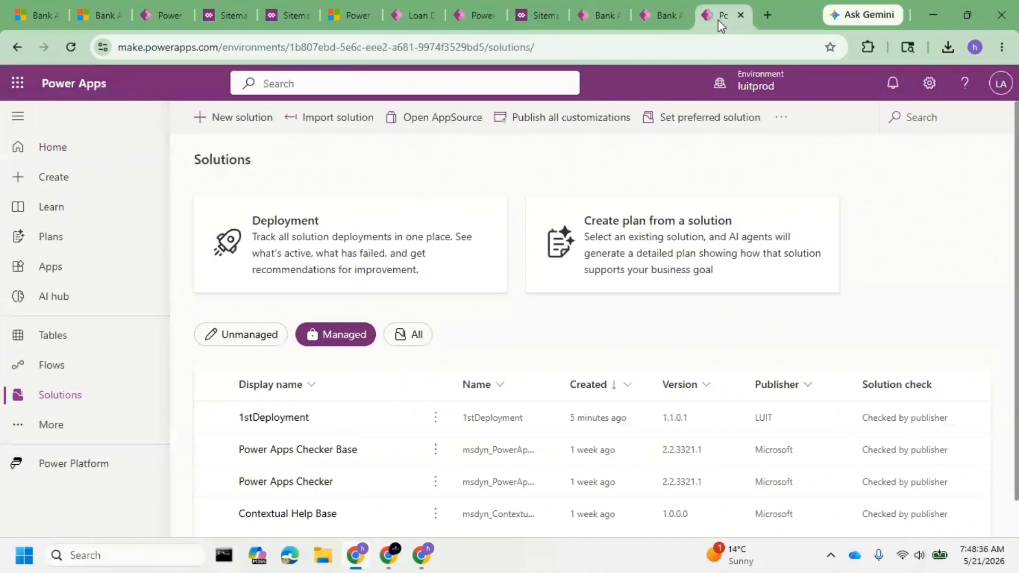
pyautogui.click(657, 21)
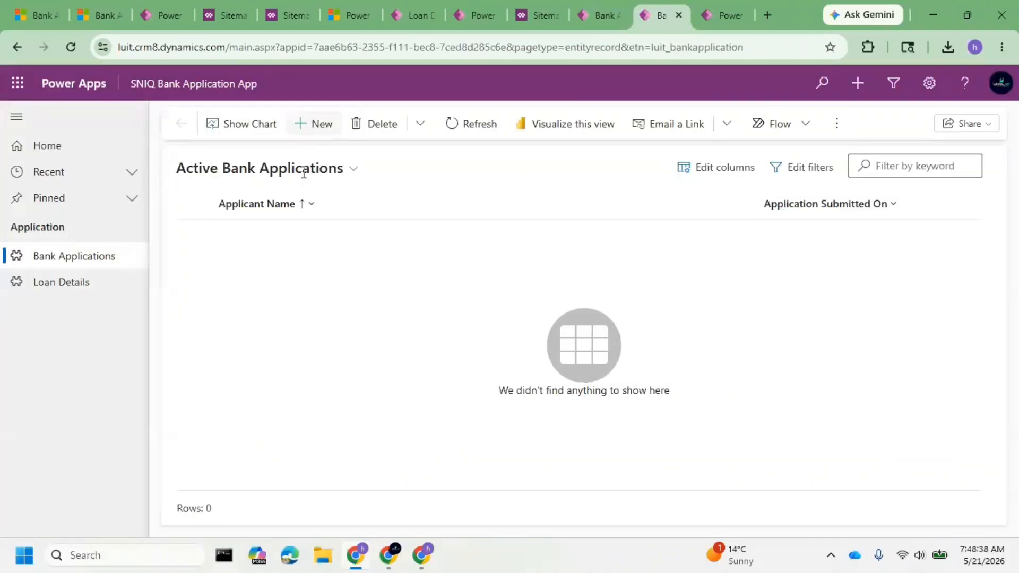
pyautogui.click(211, 234)
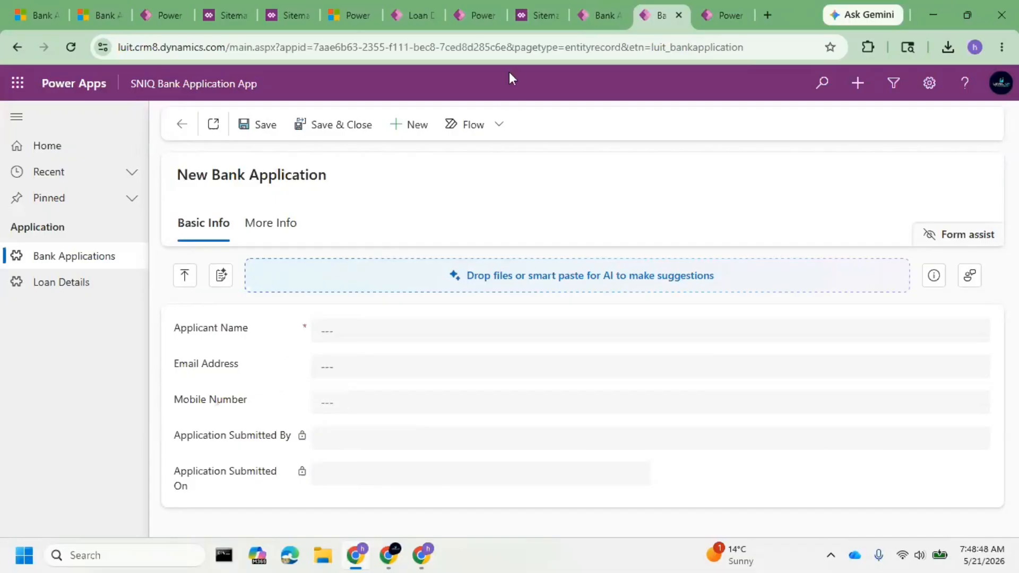
pyautogui.click(413, 19)
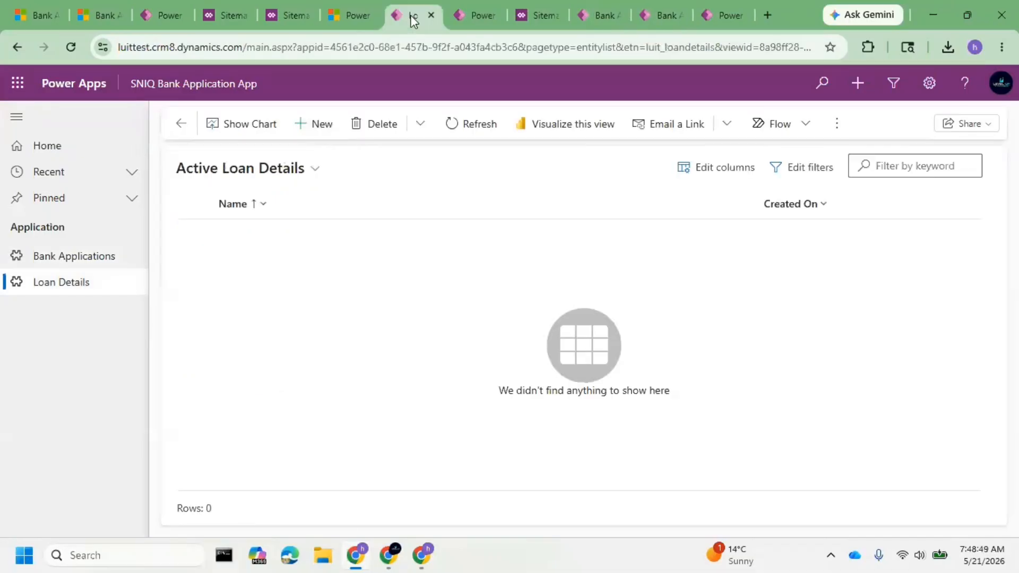
# Open the objects list of the New Field Addition patch in luittest.
pyautogui.click(463, 18)
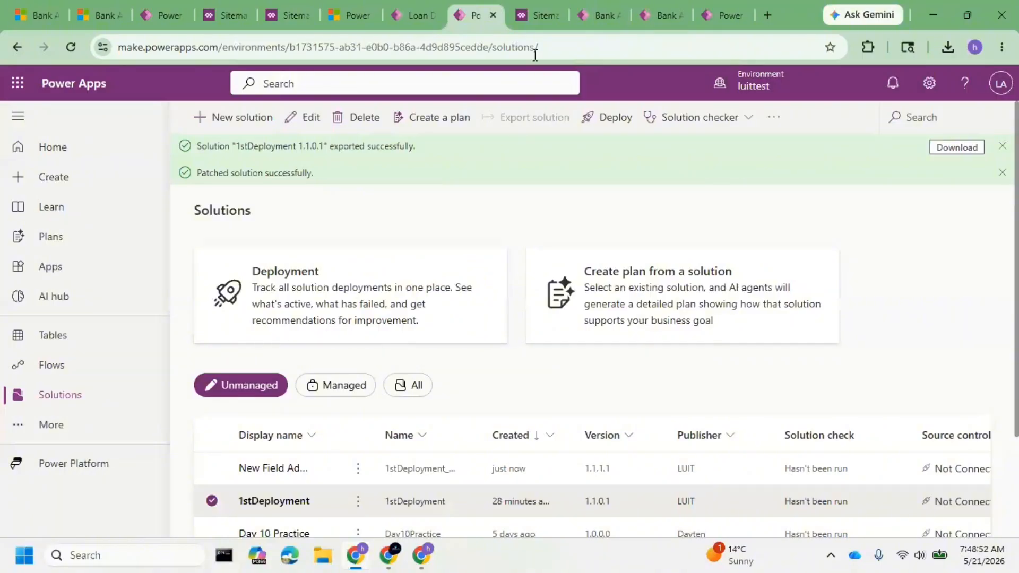
pyautogui.click(265, 472)
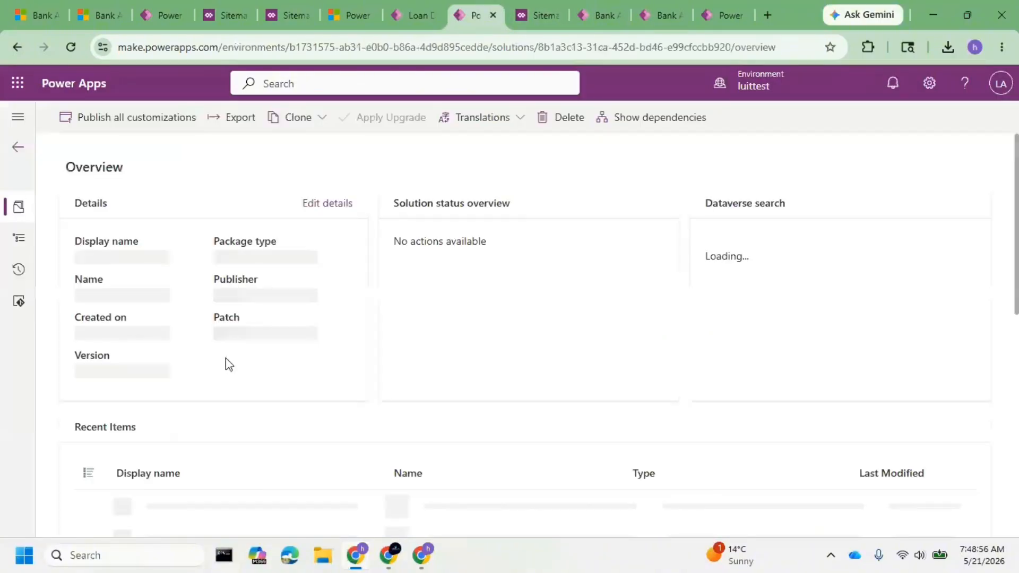
pyautogui.click(30, 237)
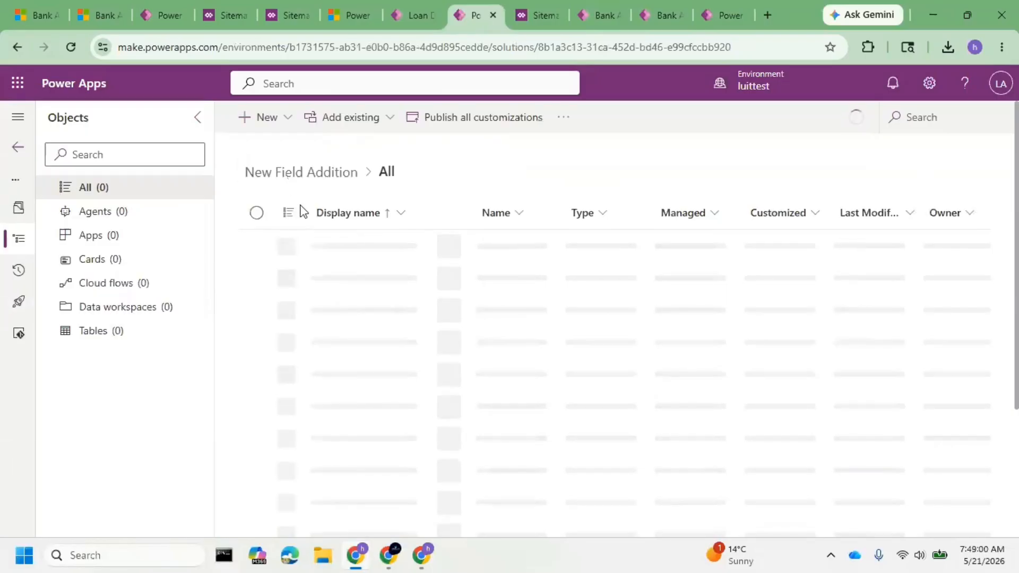
# Search the existing tables for "bank" and select the Bank Application table for the patch.
pyautogui.click(351, 120)
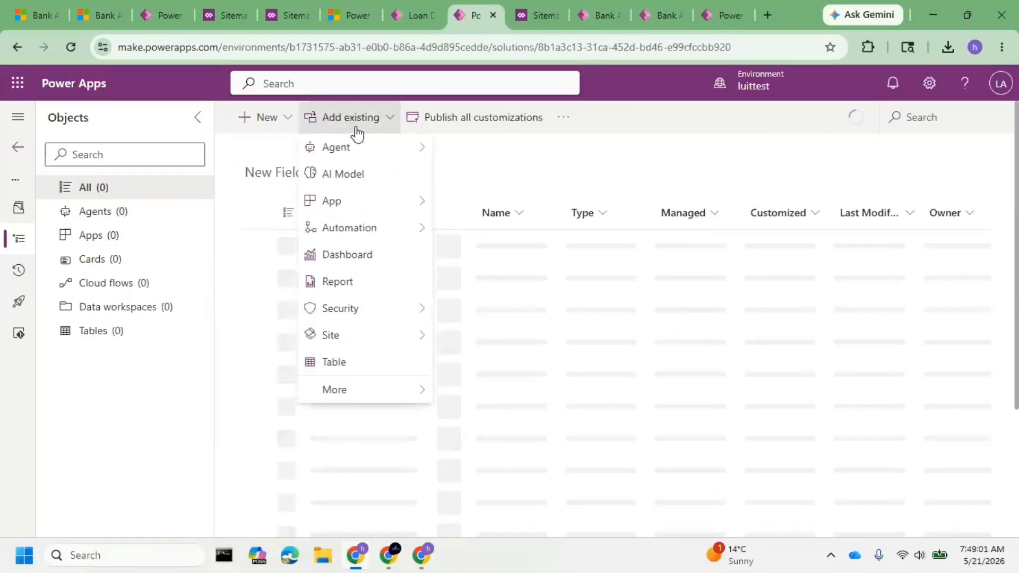
pyautogui.click(385, 366)
pyautogui.click(929, 154)
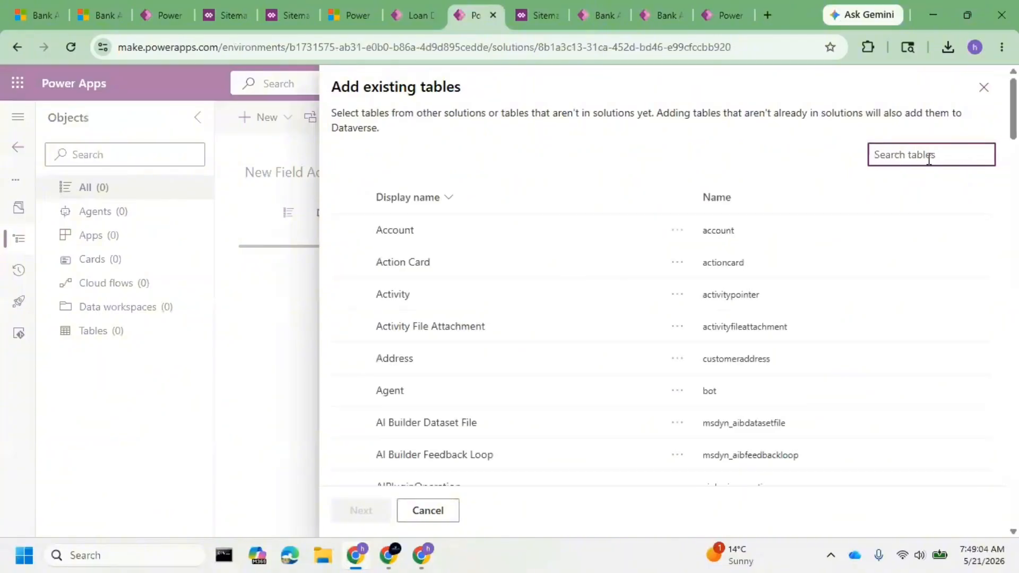
pyautogui.write('bank')
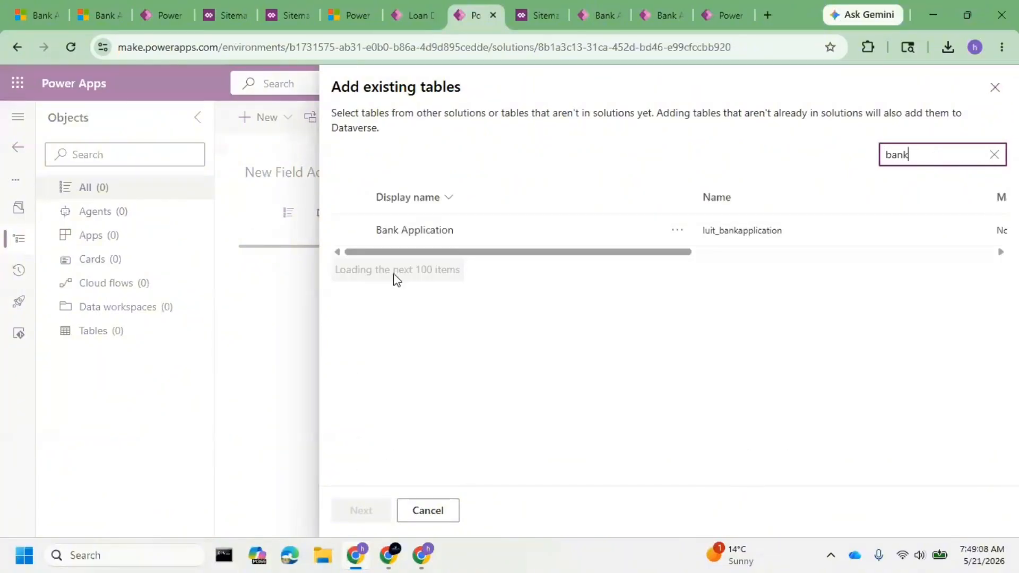
pyautogui.click(349, 230)
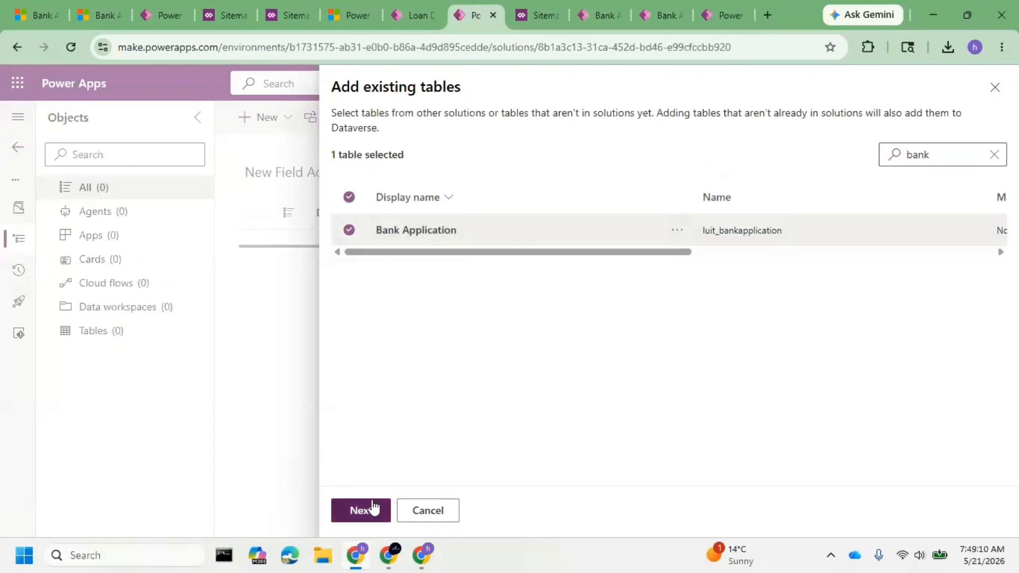
# Add the Bank Application table to the patch without including all objects, table metadata or any individual columns.
pyautogui.click(364, 510)
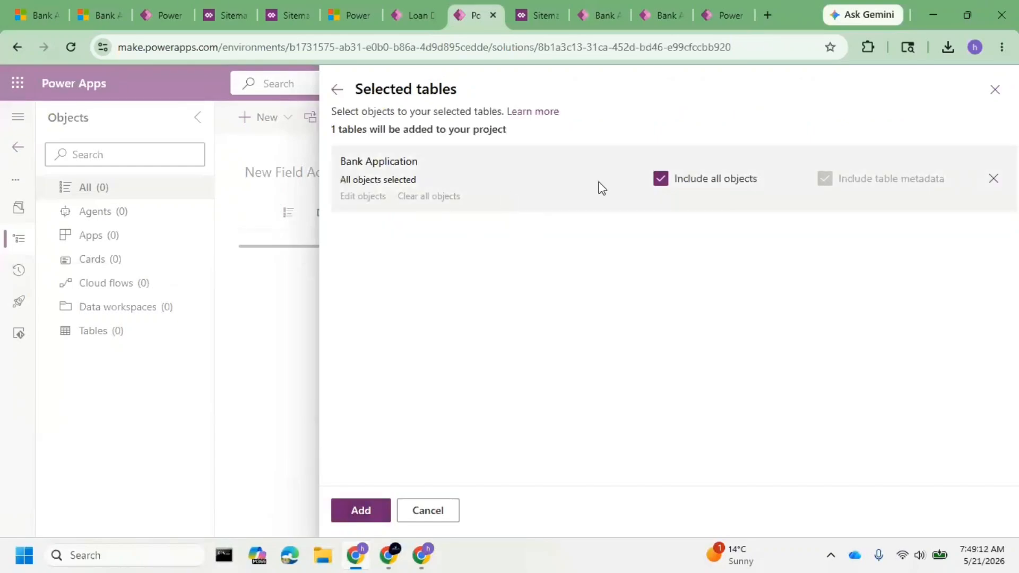
pyautogui.click(658, 179)
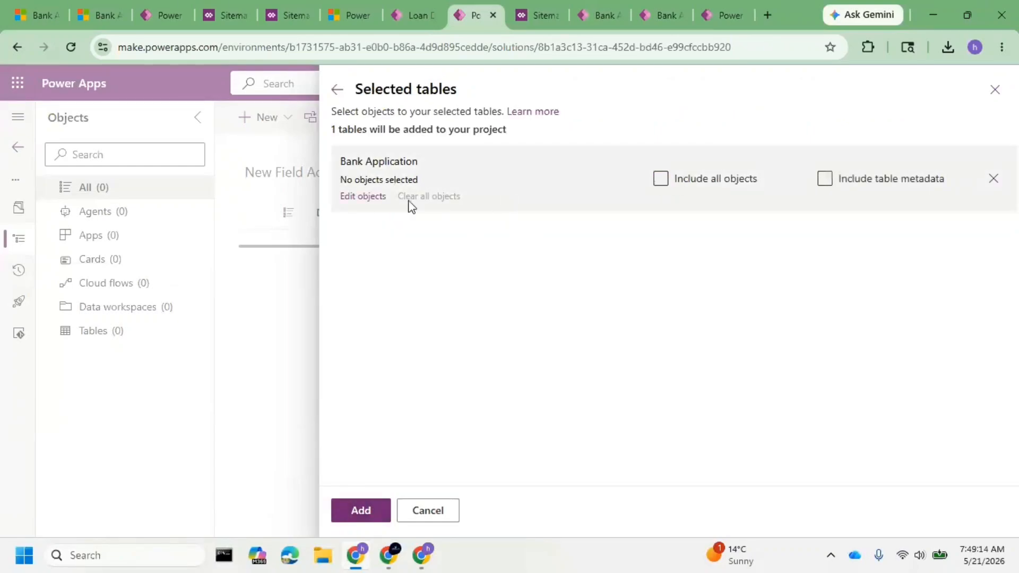
pyautogui.click(366, 197)
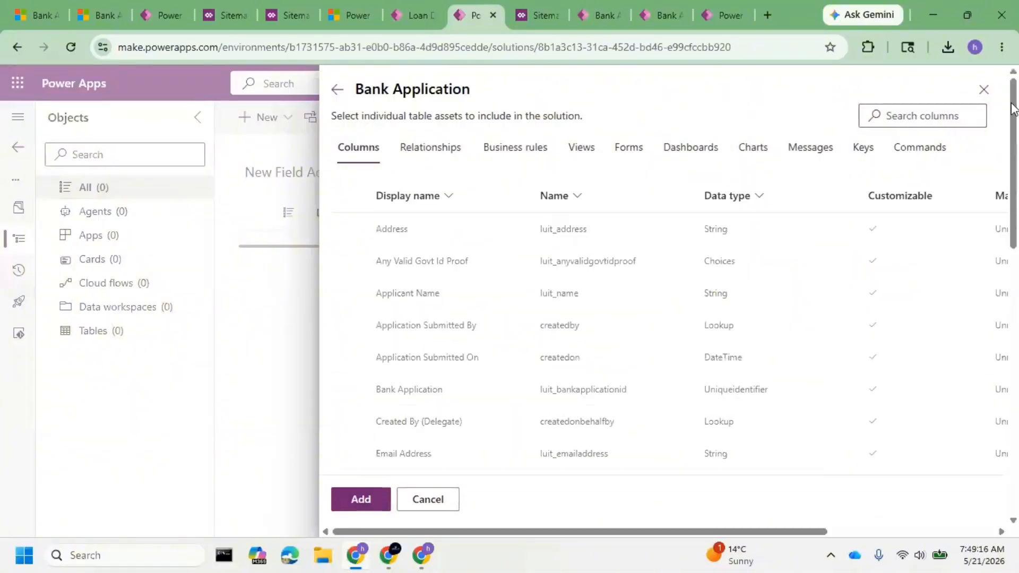
pyautogui.click(378, 501)
pyautogui.click(364, 510)
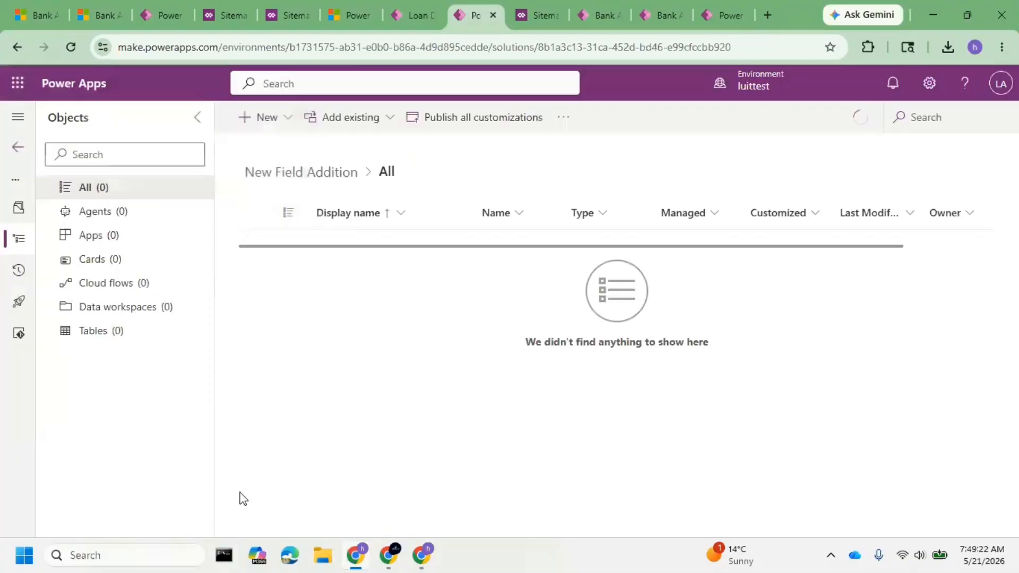
# Start a new column in the patch's Bank Application table with the display name Need Internet Banking.
pyautogui.click(48, 334)
pyautogui.click(65, 355)
pyautogui.click(129, 380)
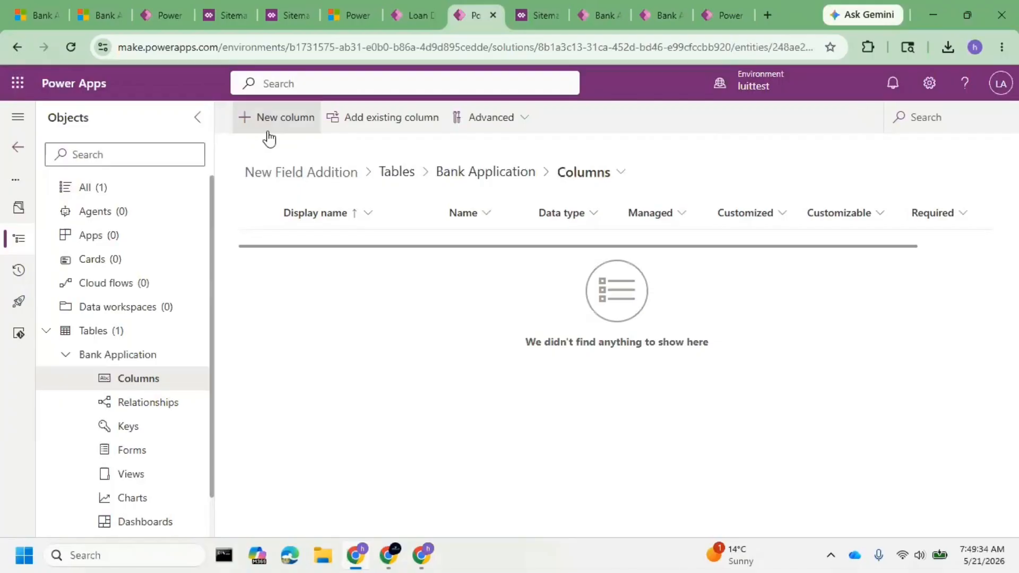
pyautogui.click(270, 118)
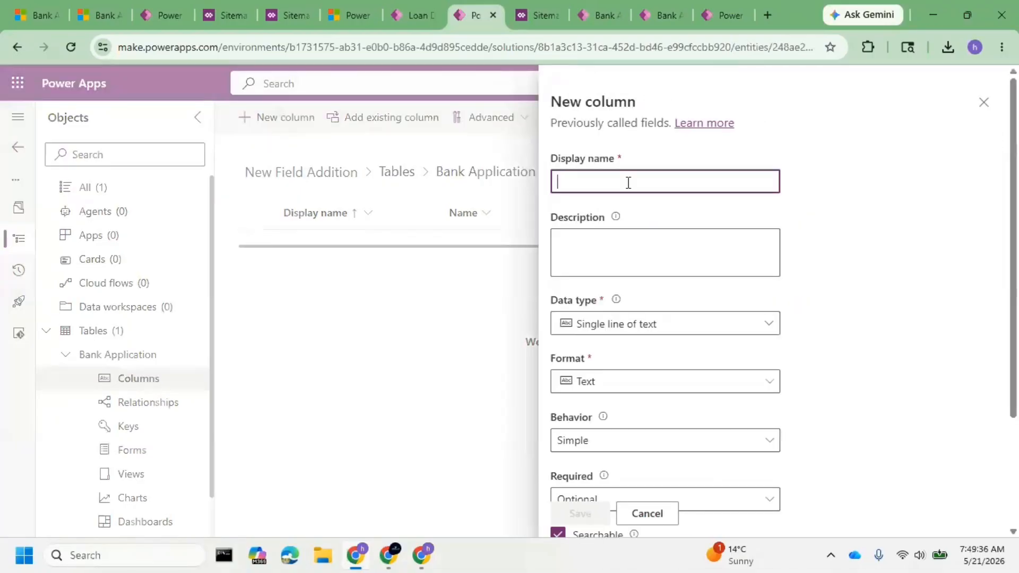
pyautogui.write('Need')
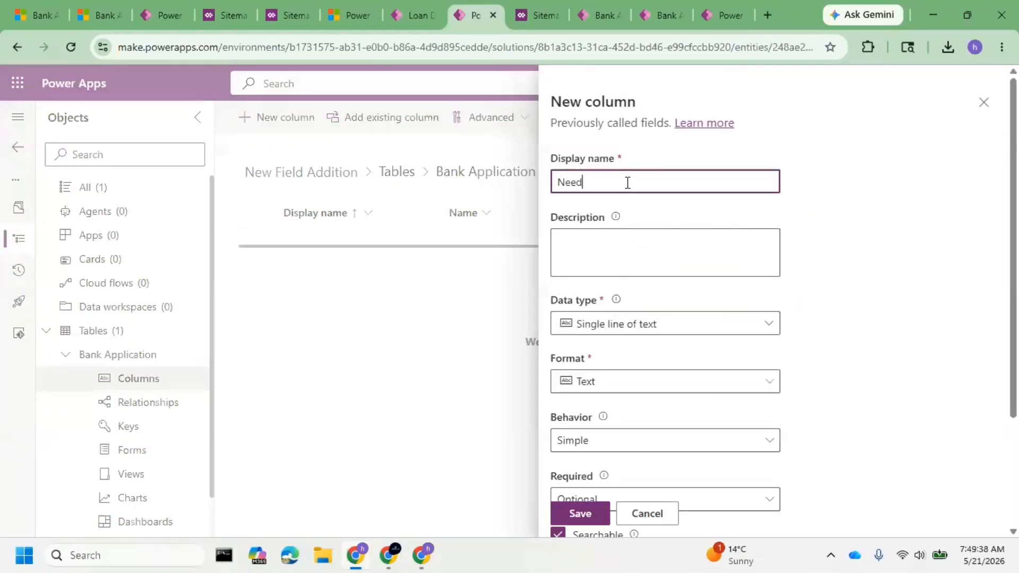
pyautogui.write(' Internet Banking')
# Set the new column's data type to Yes/no, review its default choice and save the column.
pyautogui.click(698, 331)
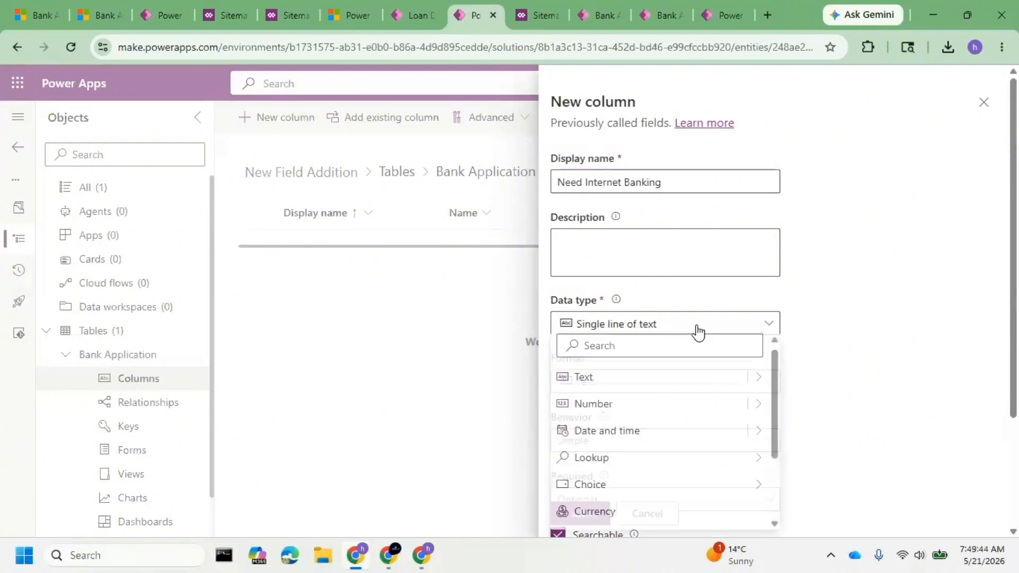
pyautogui.moveTo(629, 495)
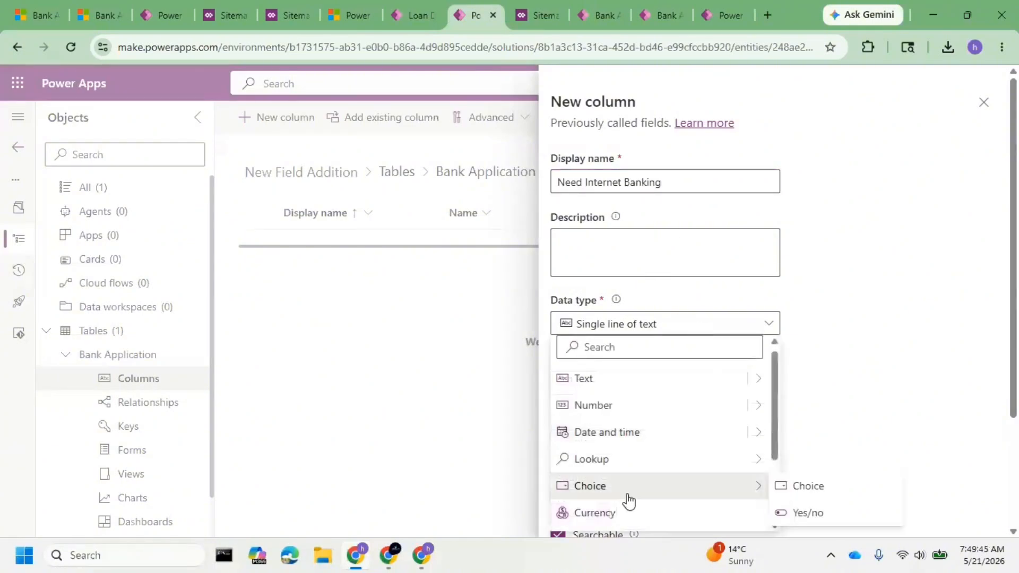
pyautogui.click(846, 512)
pyautogui.scroll(-5, 706, 329)
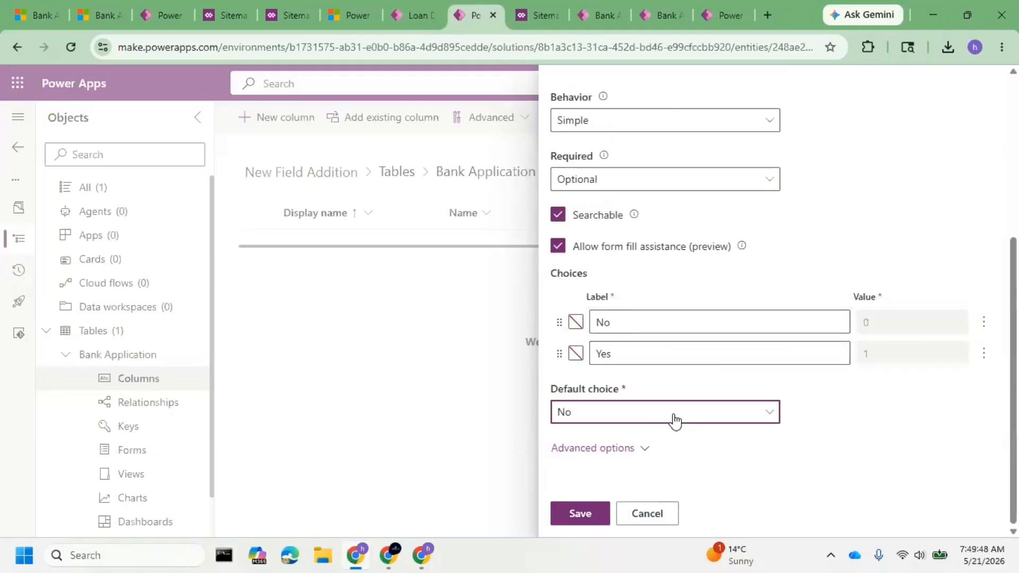
pyautogui.click(671, 419)
pyautogui.click(594, 451)
pyautogui.click(584, 513)
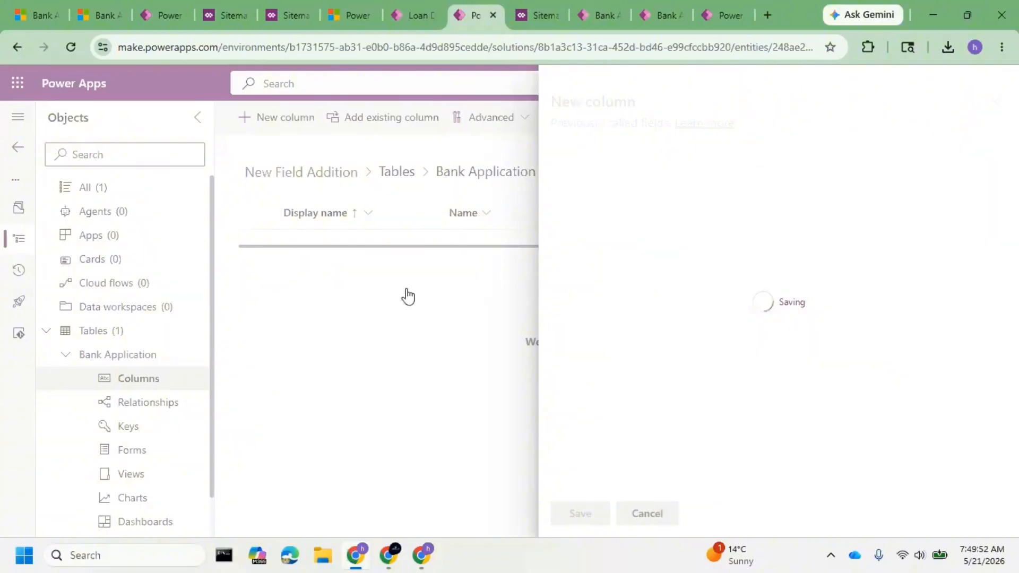
# Review the More Info fields of luitprod's blank New Bank Application form.
pyautogui.click(718, 17)
pyautogui.click(660, 16)
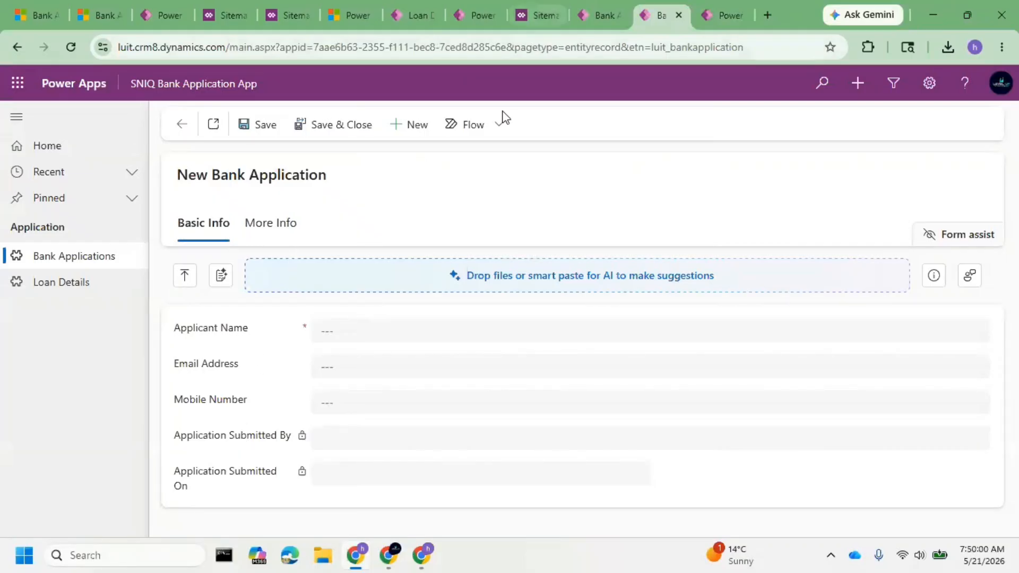
pyautogui.click(284, 233)
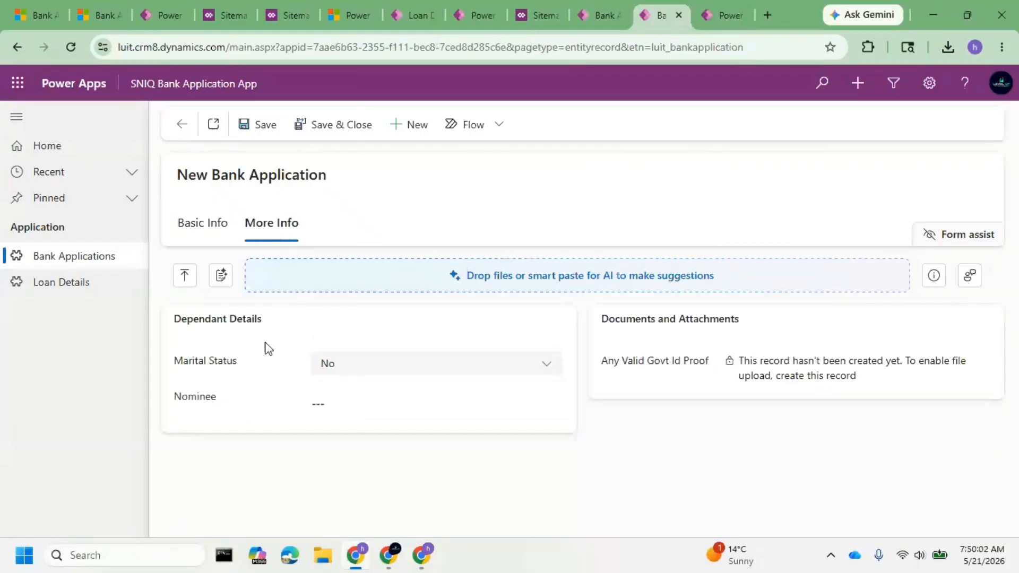
pyautogui.click(587, 16)
# Add the existing Information main form of the Bank Application table to the New Field Addition patch in luittest.
pyautogui.click(476, 14)
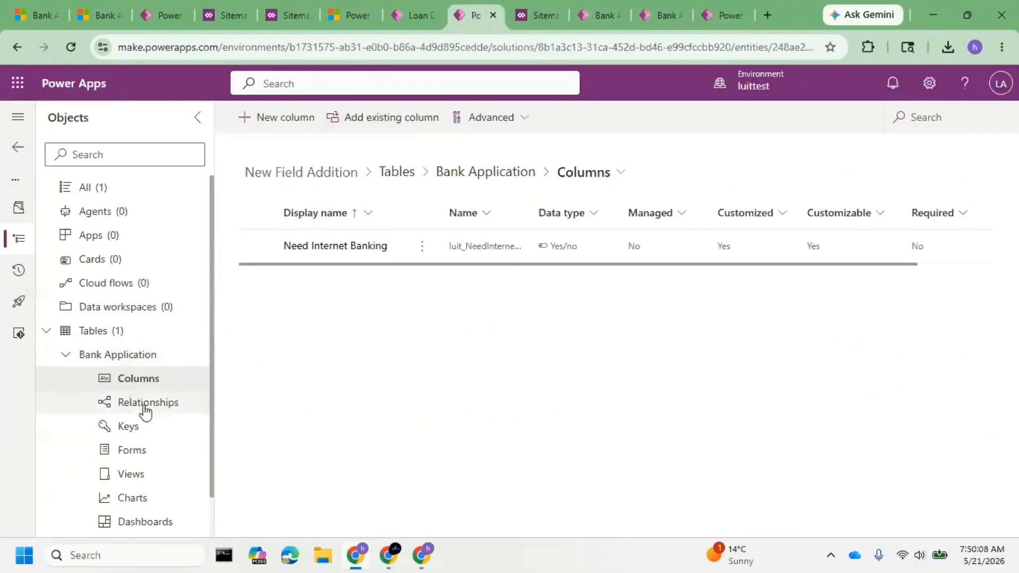
pyautogui.click(151, 461)
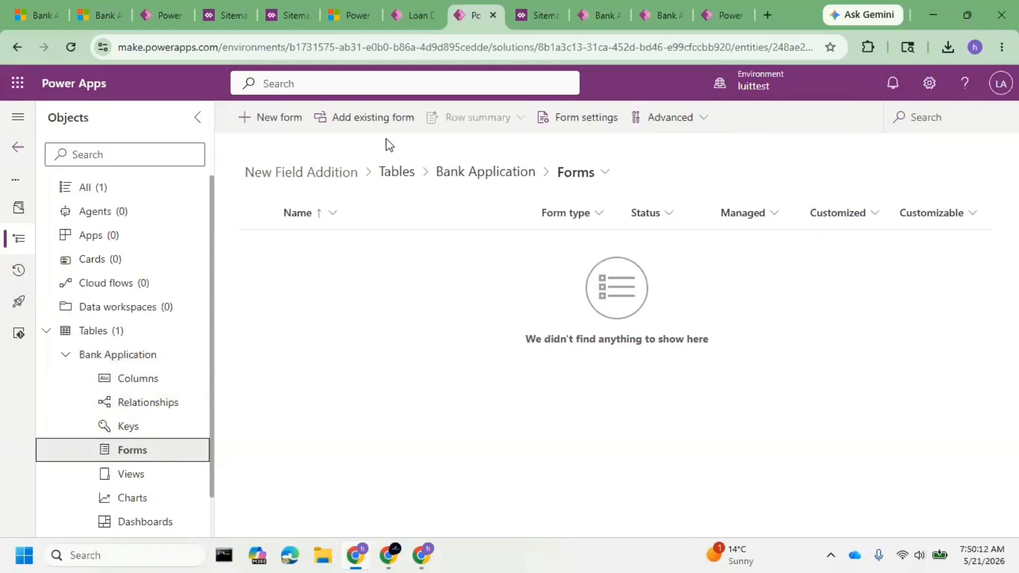
pyautogui.click(347, 117)
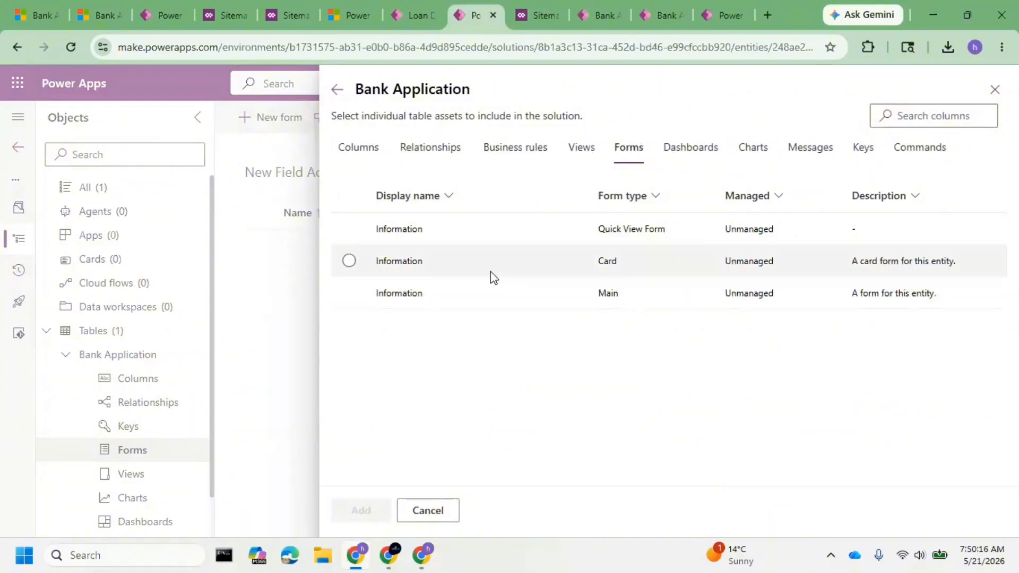
pyautogui.click(472, 301)
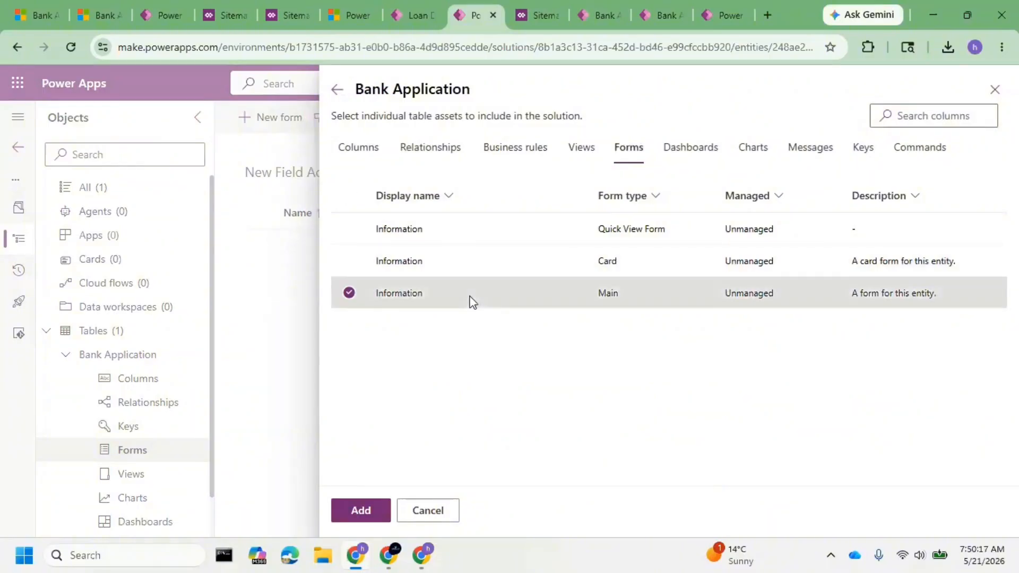
pyautogui.click(360, 509)
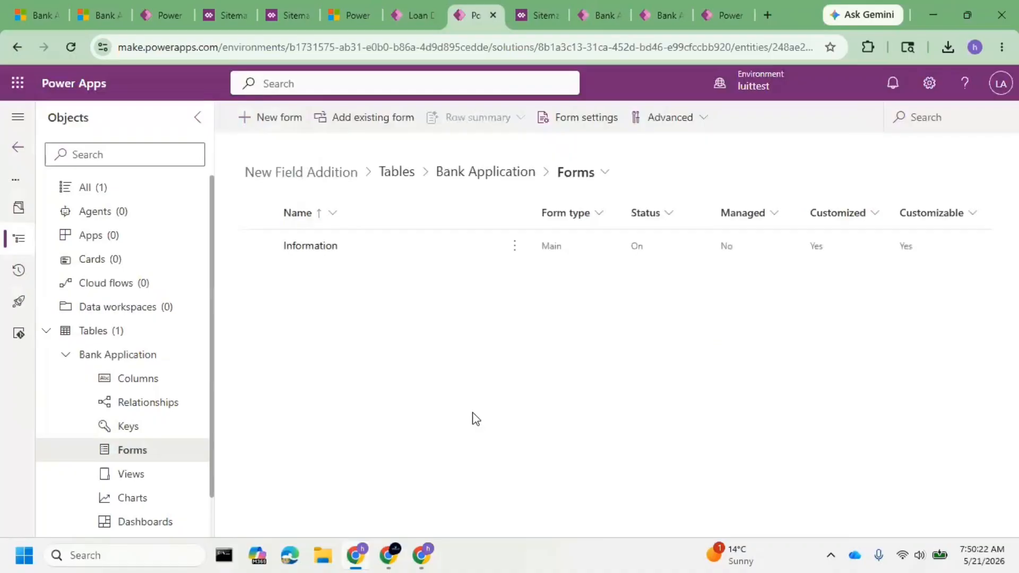
# Open the Information main form and place the Need Internet Banking field under Mobile Number in Basic Info.
pyautogui.click(320, 249)
pyautogui.click(317, 246)
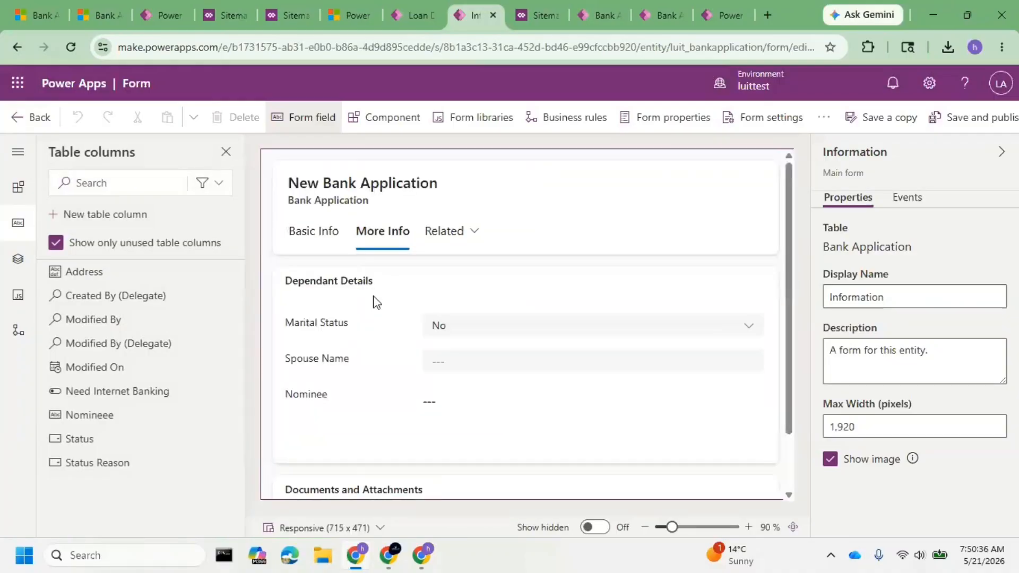
pyautogui.click(342, 332)
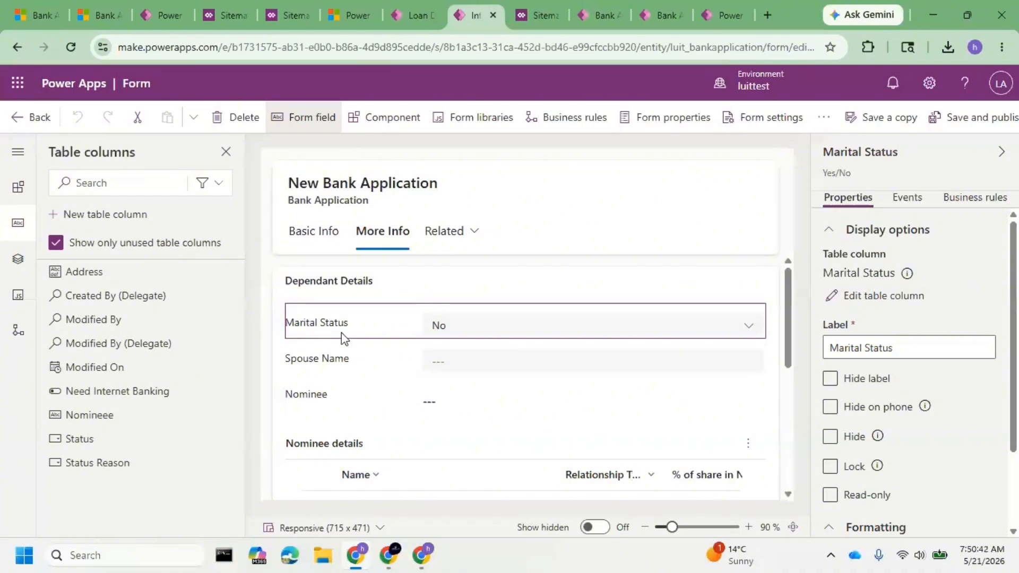
pyautogui.click(321, 252)
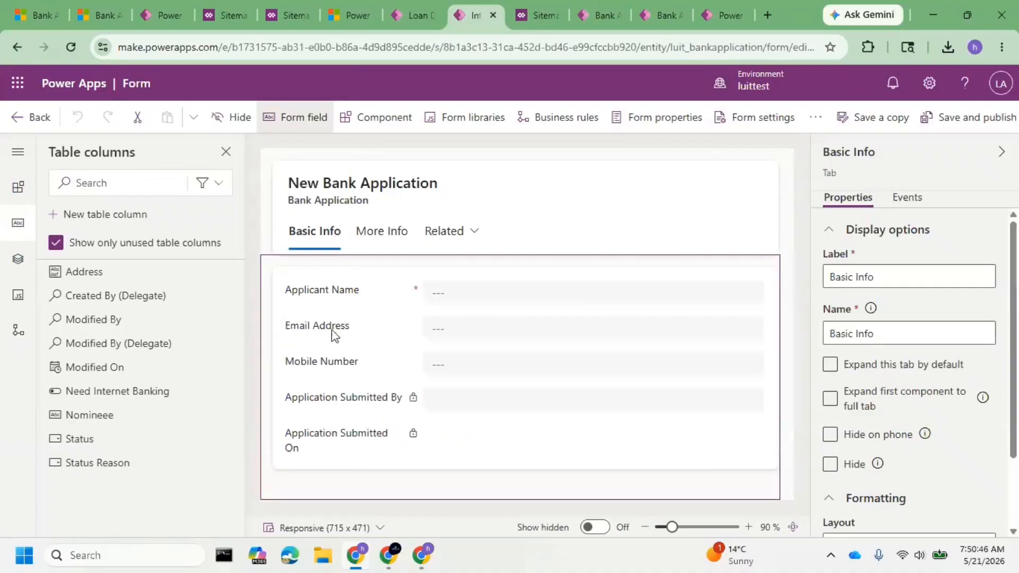
pyautogui.click(333, 325)
pyautogui.click(345, 363)
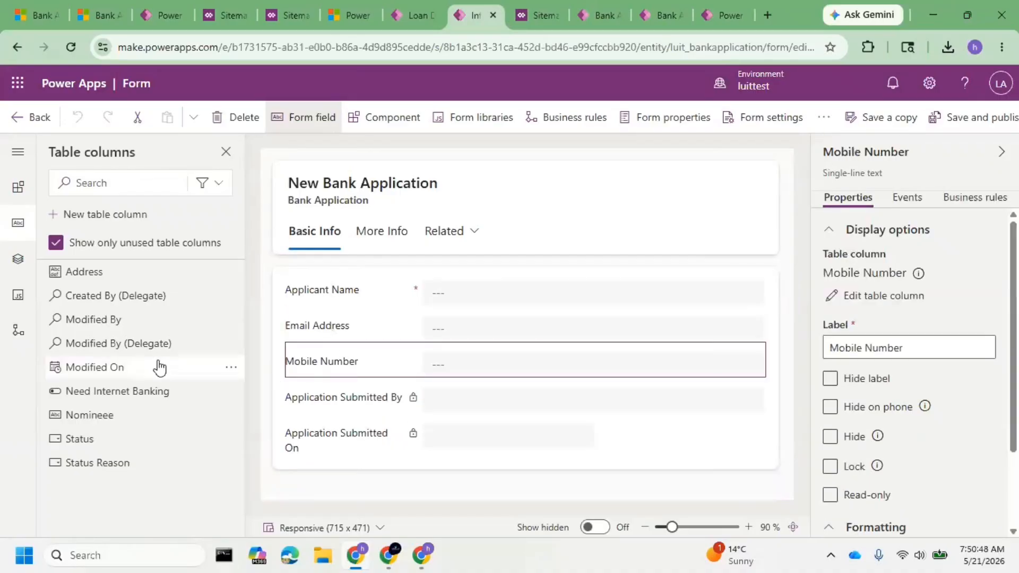
pyautogui.moveTo(136, 391); pyautogui.dragTo(358, 380)
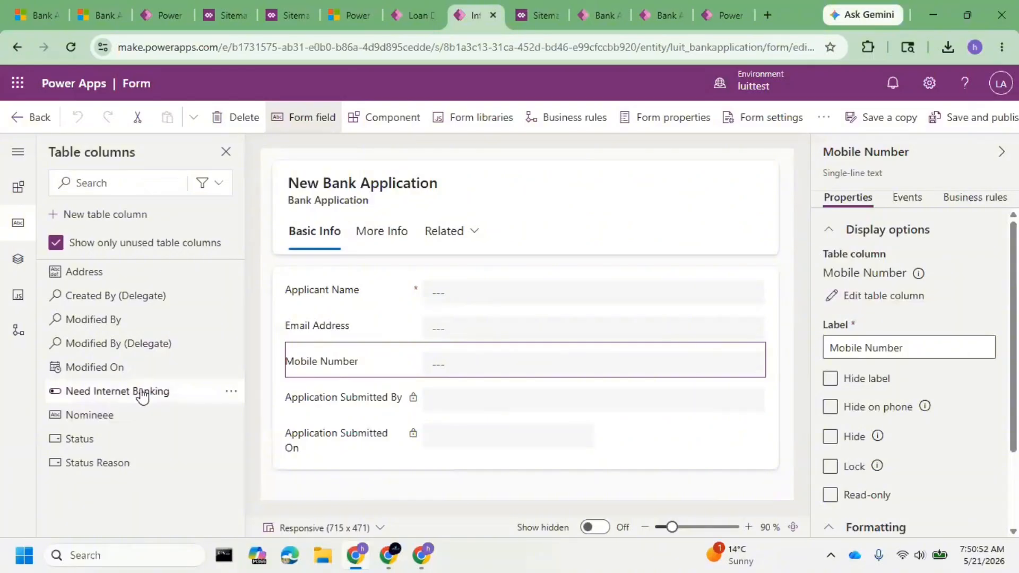
pyautogui.click(141, 393)
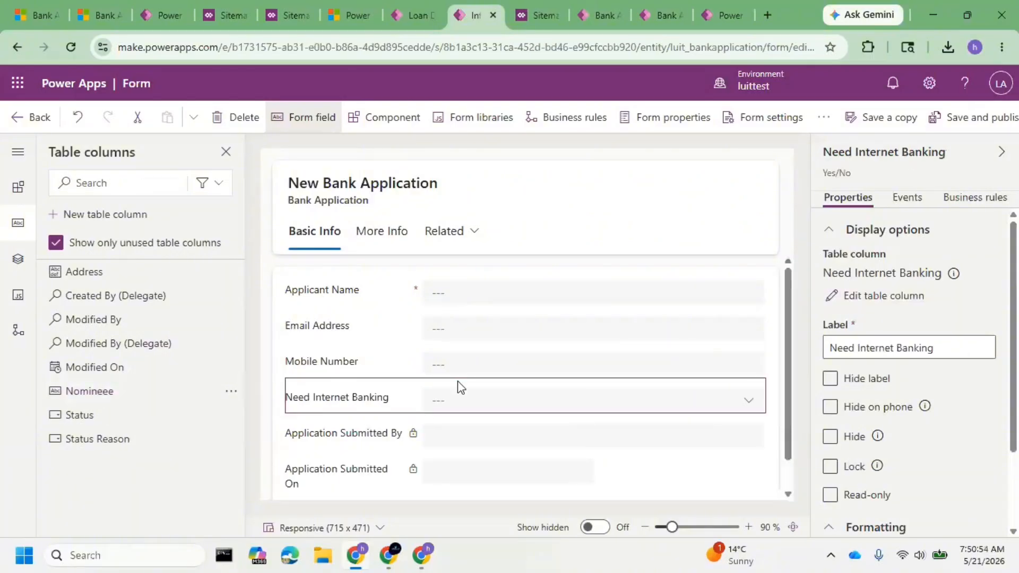
# Save and publish the Information form, then return to luittest's solutions list.
pyautogui.click(972, 119)
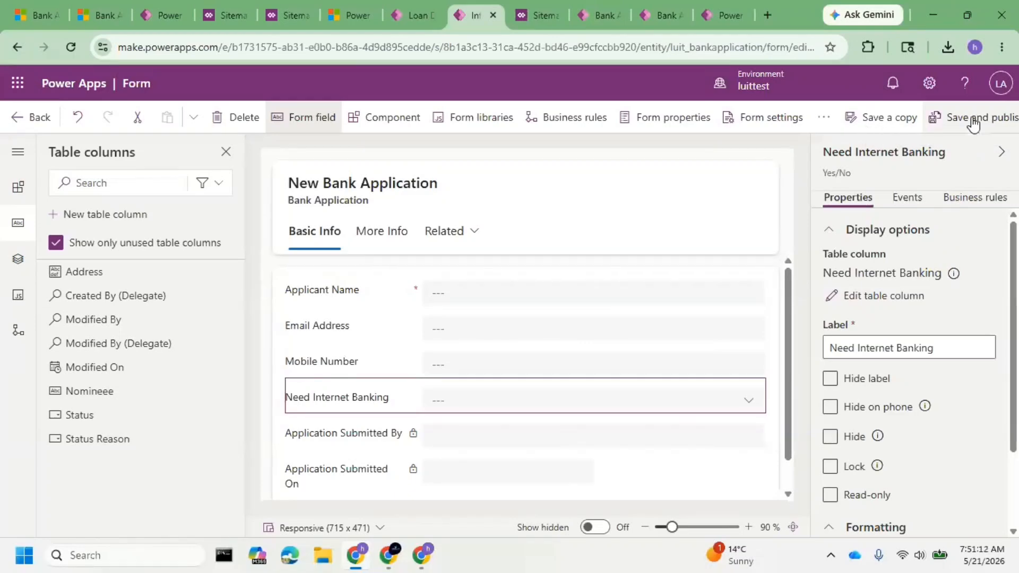
pyautogui.click(973, 121)
pyautogui.click(102, 184)
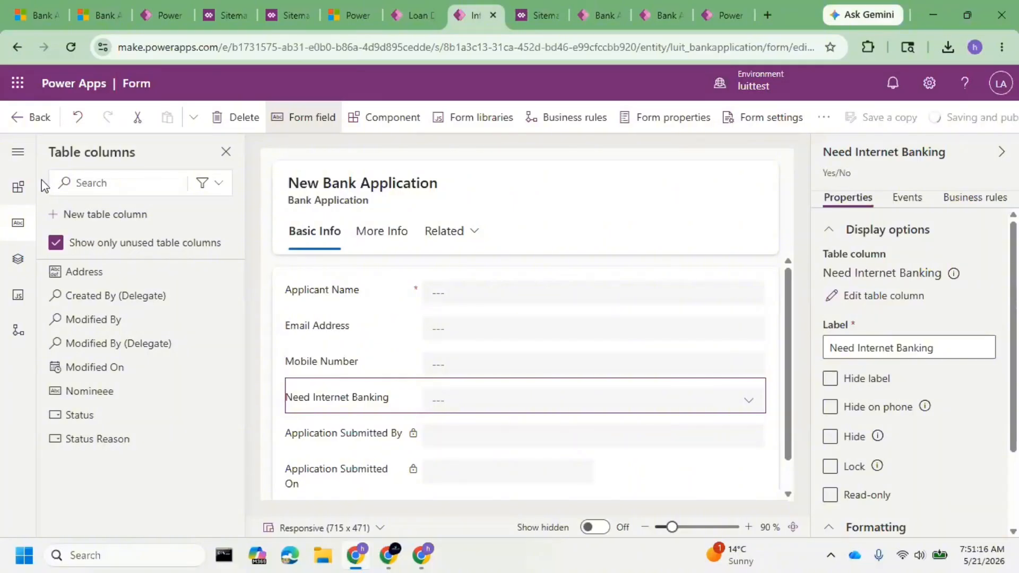
pyautogui.click(26, 121)
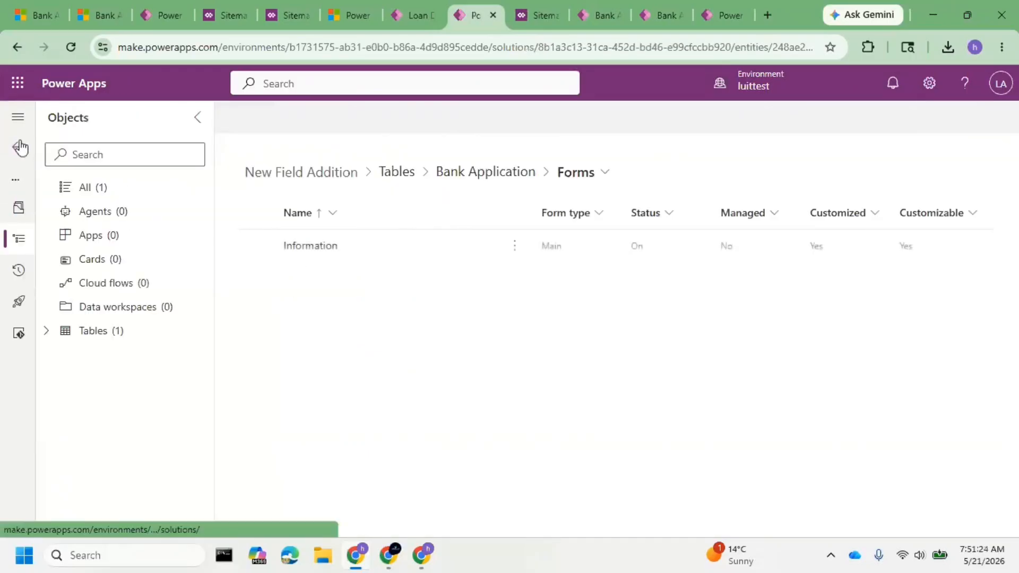
pyautogui.click(18, 147)
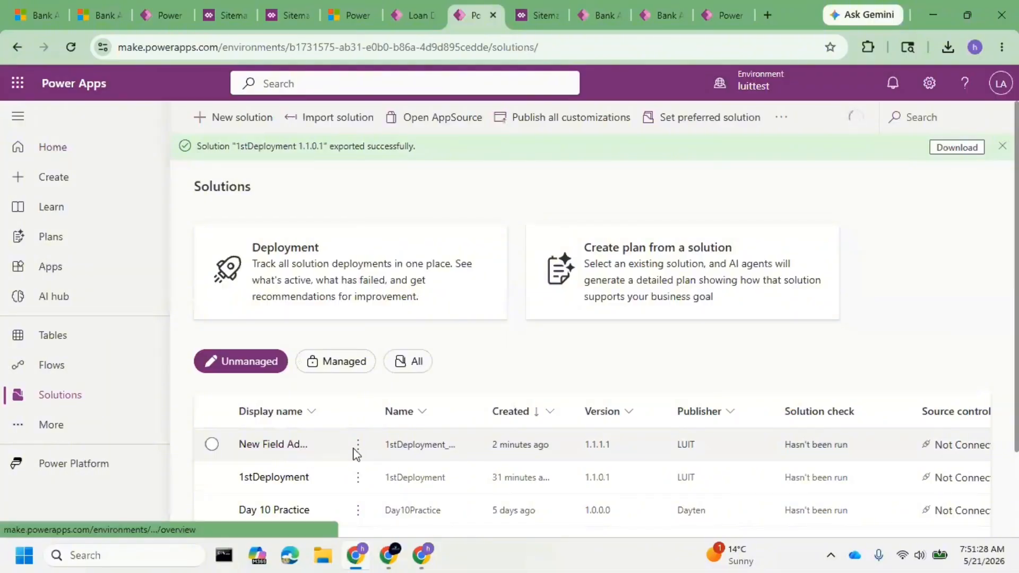
# Export the New Field Addition patch from luittest as managed version 1.1.1.2, skipping the addition of the missing required components.
pyautogui.click(358, 444)
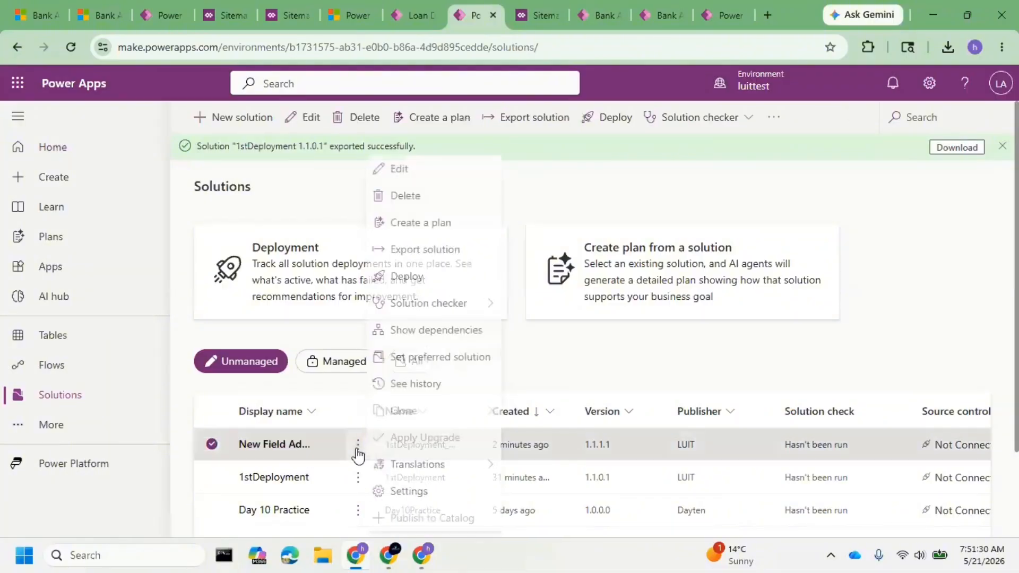
pyautogui.click(448, 250)
pyautogui.click(807, 510)
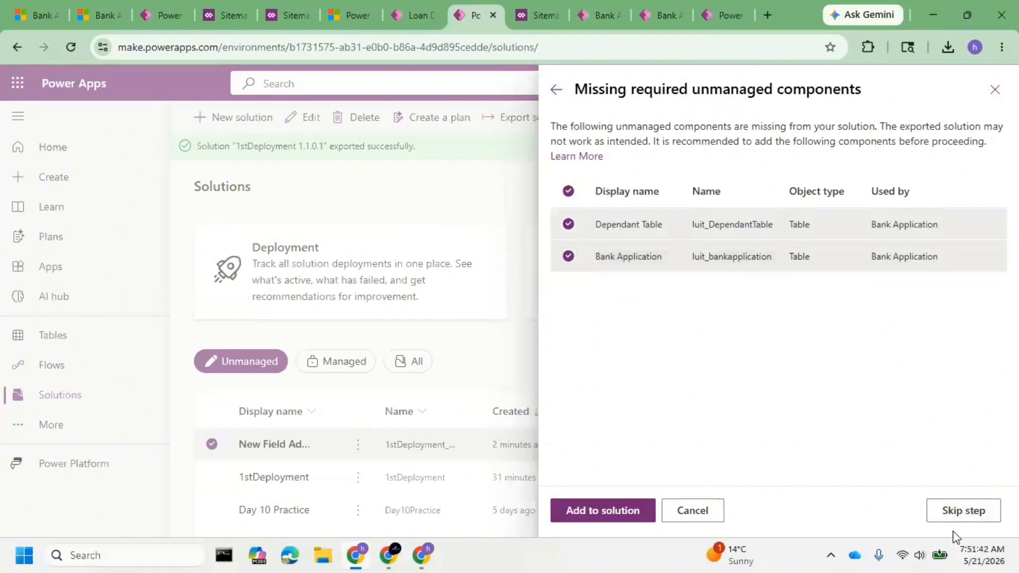
pyautogui.click(960, 516)
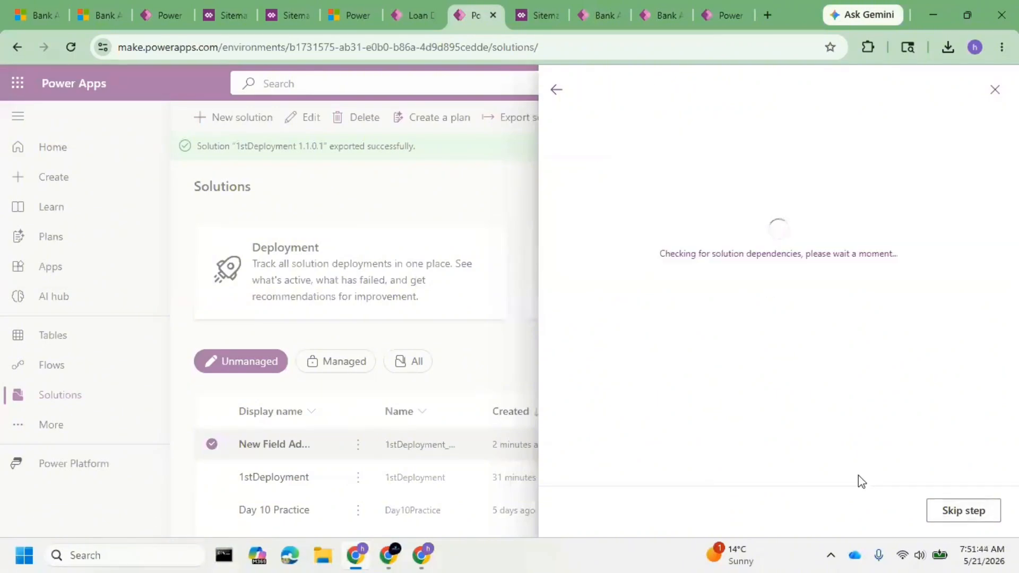
pyautogui.click(788, 297)
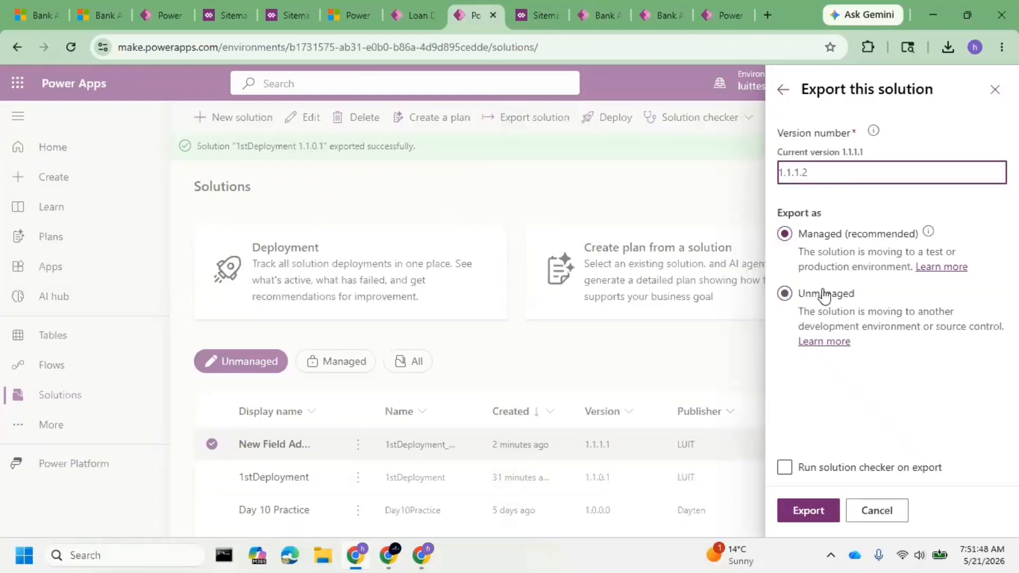
pyautogui.click(812, 509)
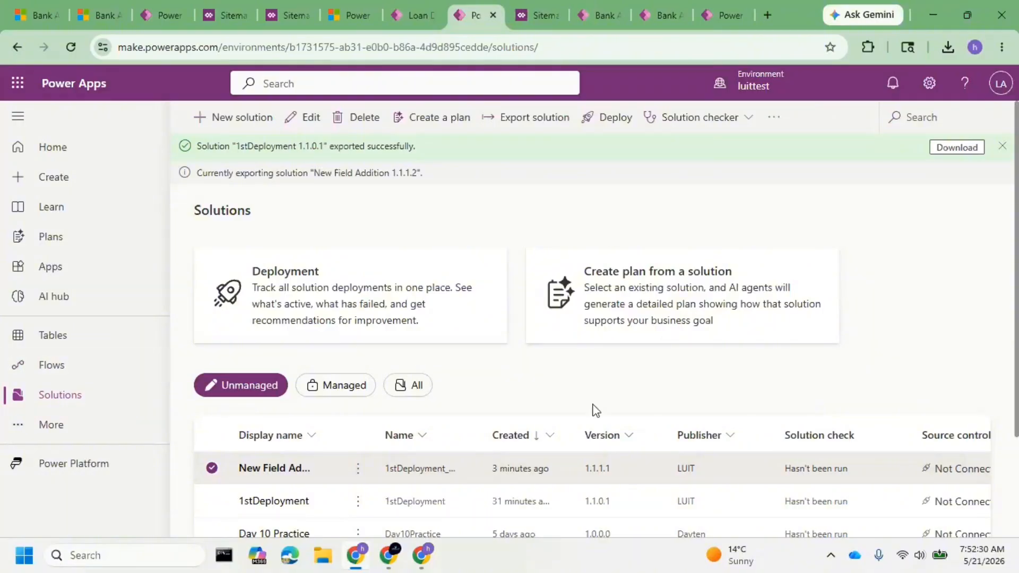
# Check luitprod's managed solutions list, then return to luittest and download the exported New Field Addition 1.1.1.2 package.
pyautogui.click(659, 15)
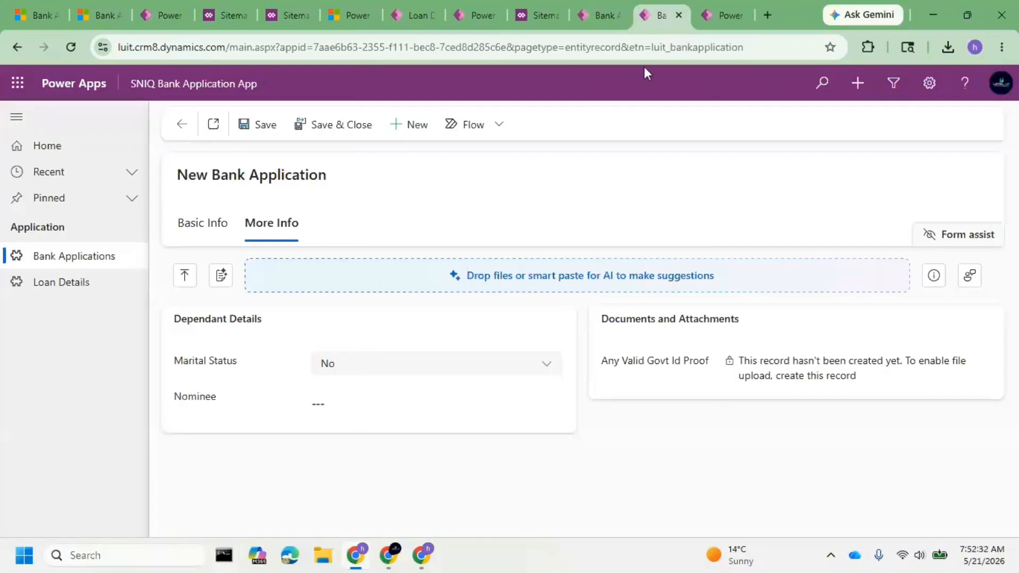
pyautogui.click(709, 21)
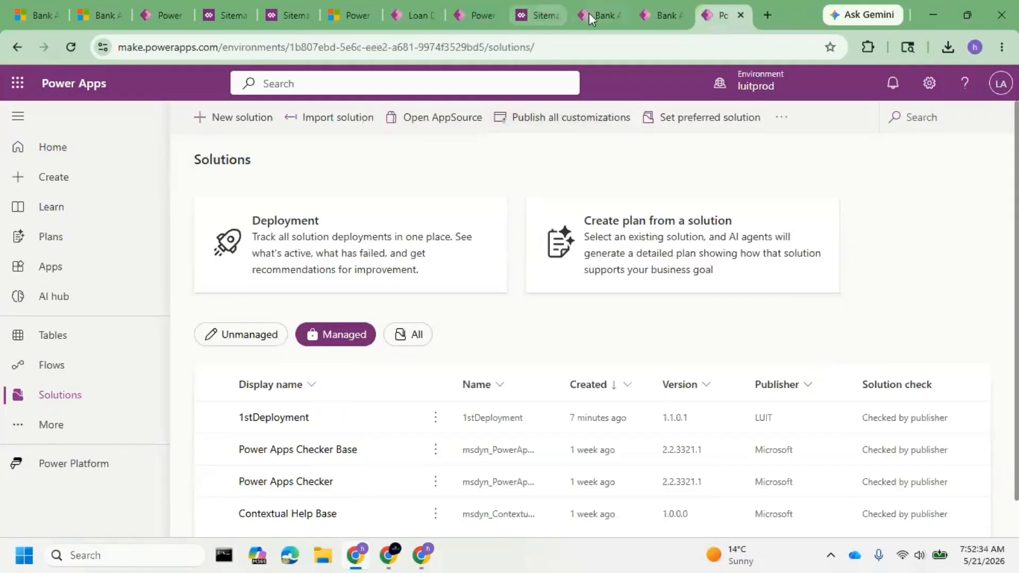
pyautogui.click(485, 17)
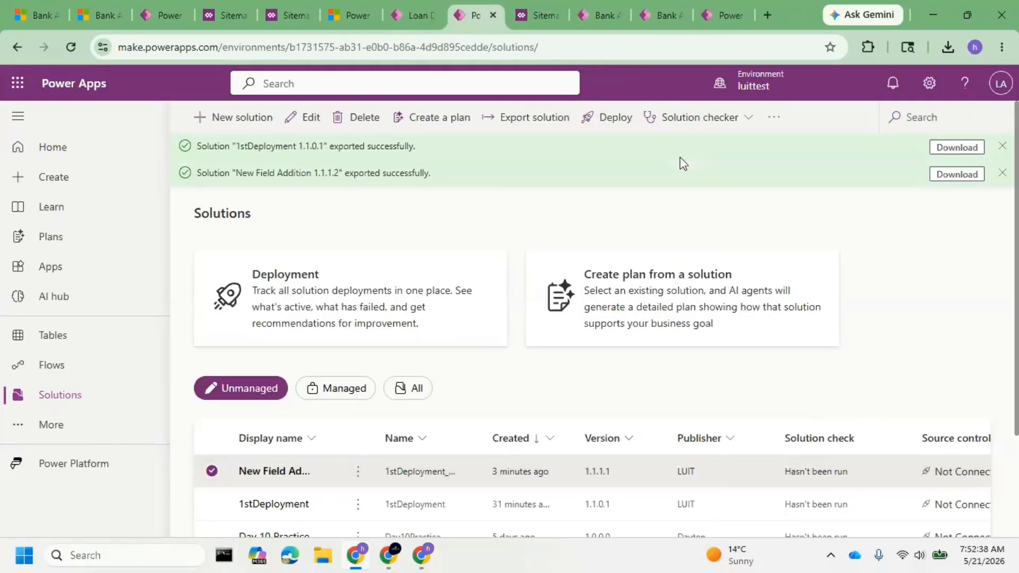
pyautogui.click(958, 173)
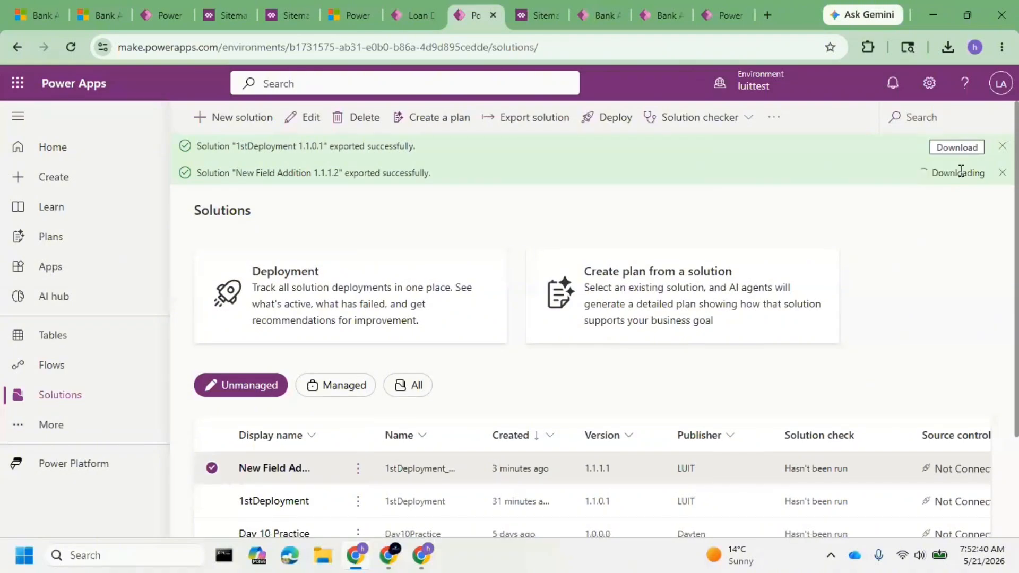
# Import the downloaded patch file 1stDeployment_Patch_8b1a3c13_1_1_1_2_managed into the luitprod environment.
pyautogui.click(716, 11)
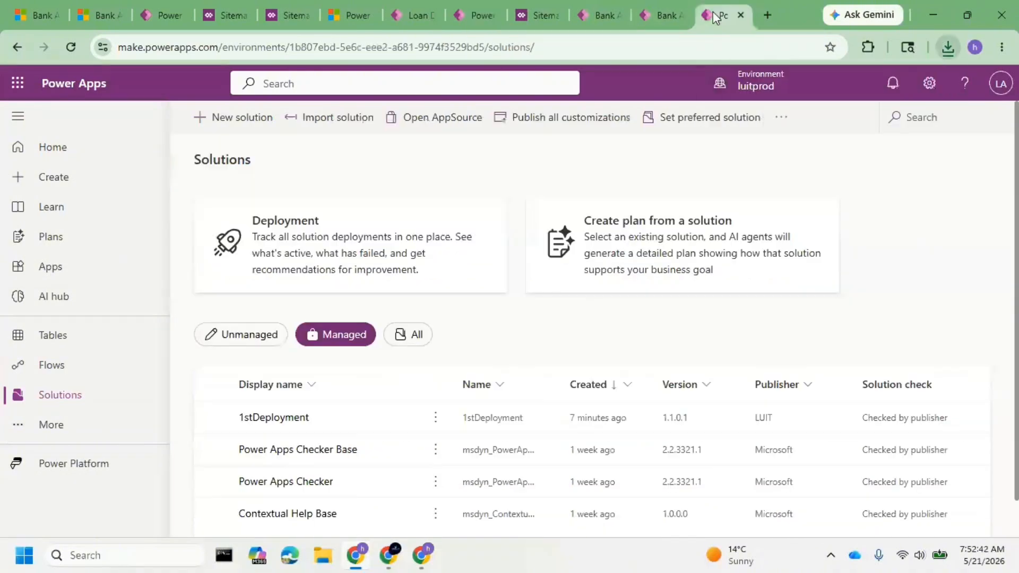
pyautogui.click(344, 123)
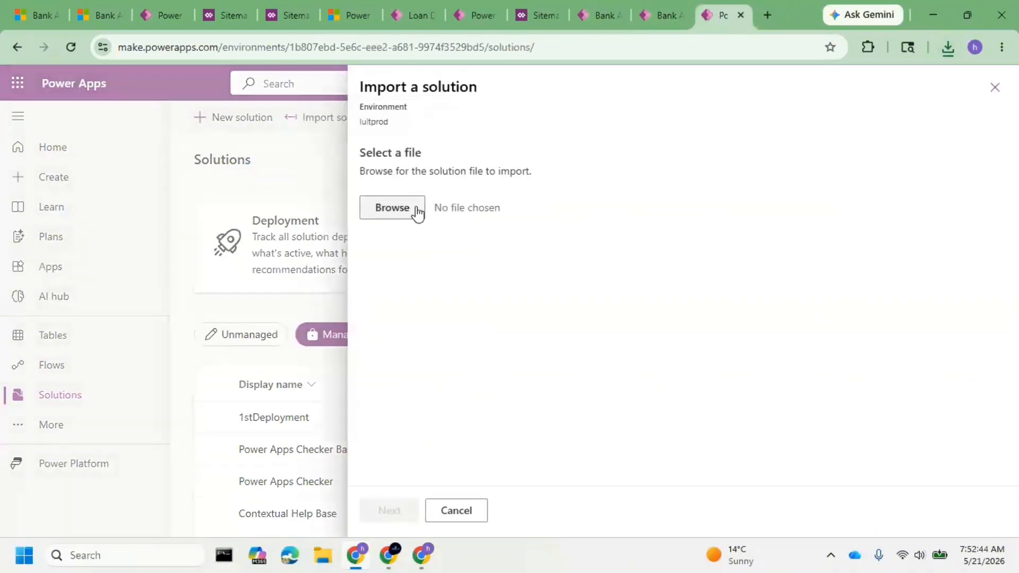
pyautogui.click(392, 208)
pyautogui.click(254, 148)
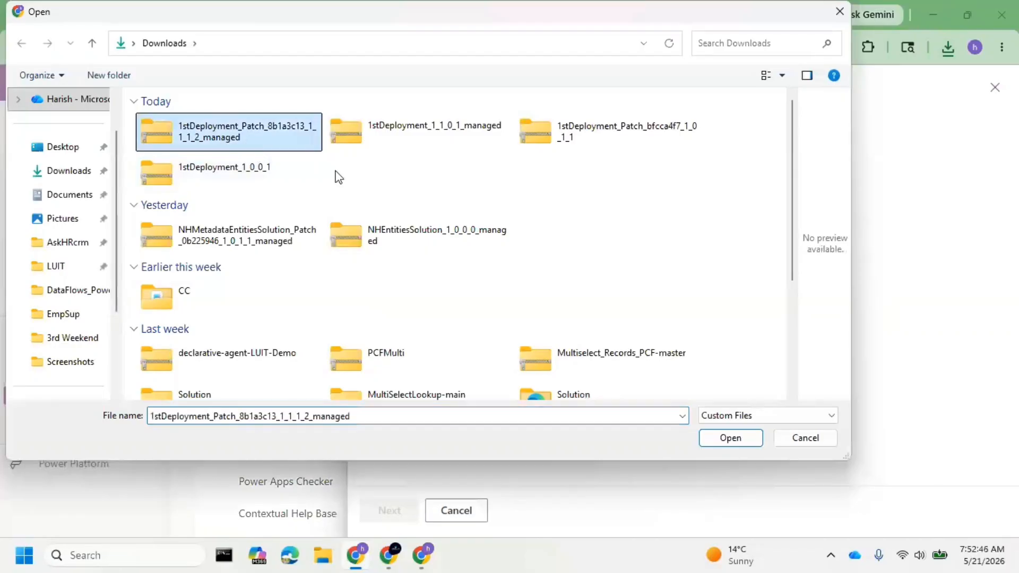
pyautogui.click(753, 440)
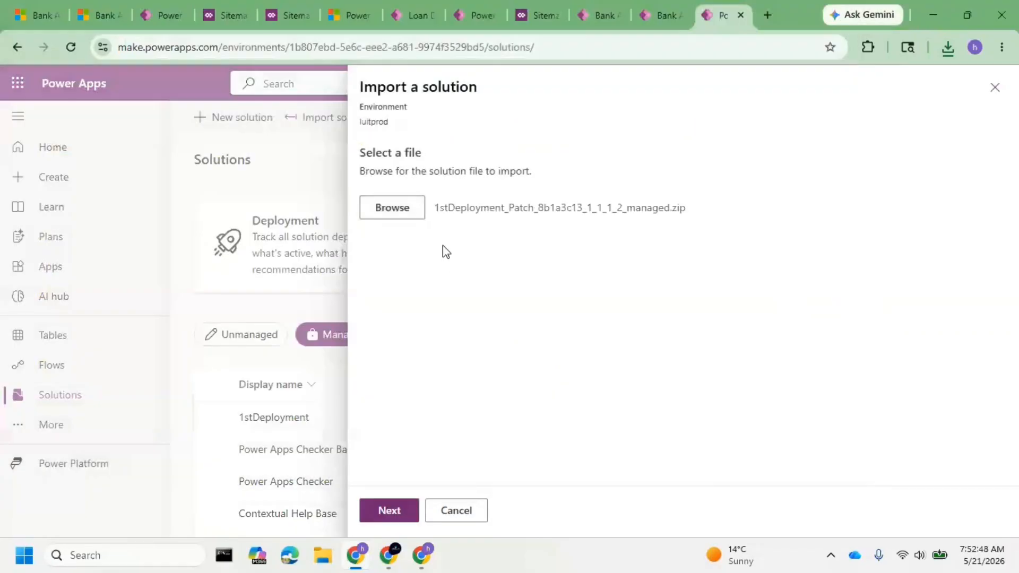
pyautogui.click(396, 510)
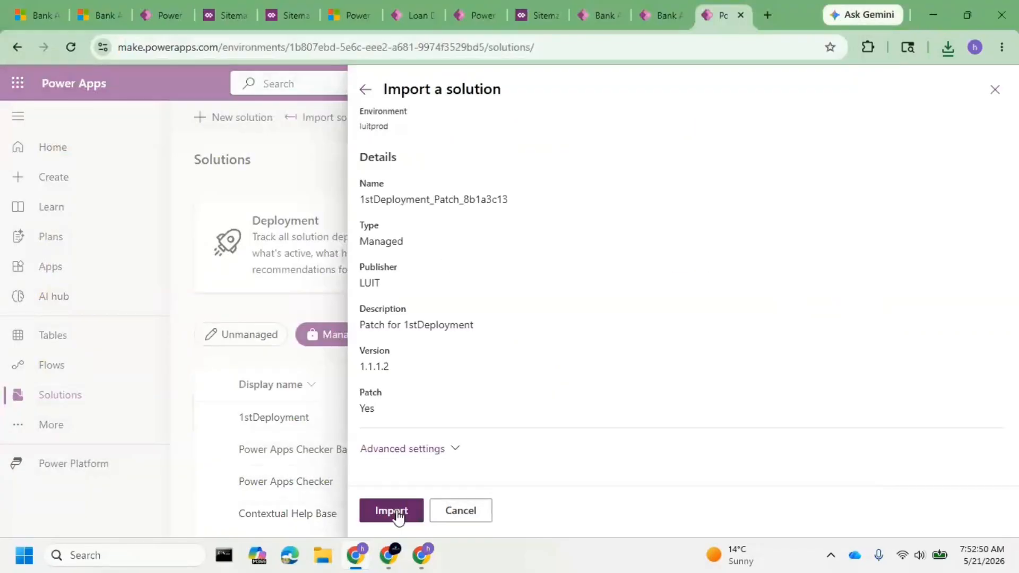
pyautogui.click(396, 511)
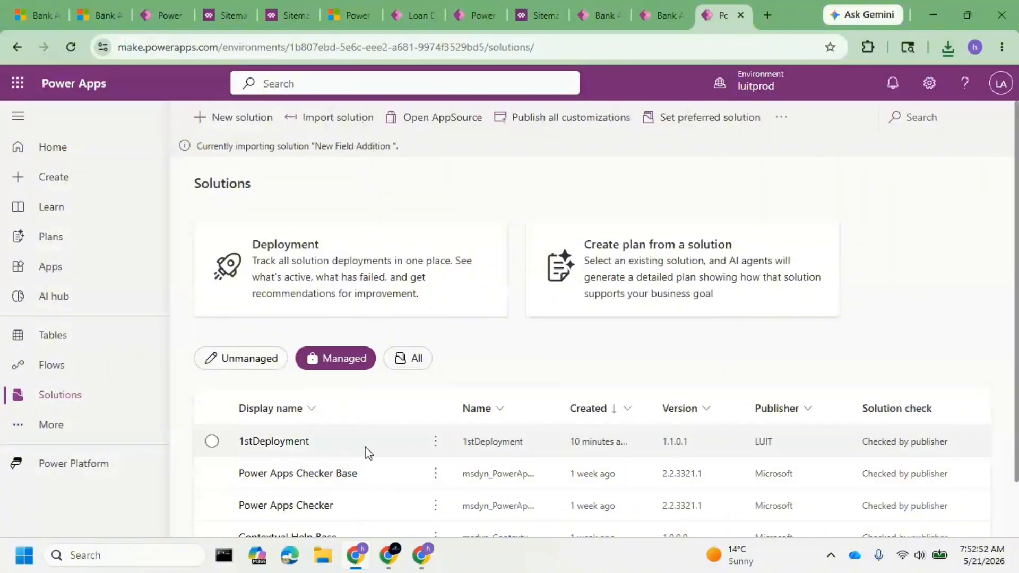
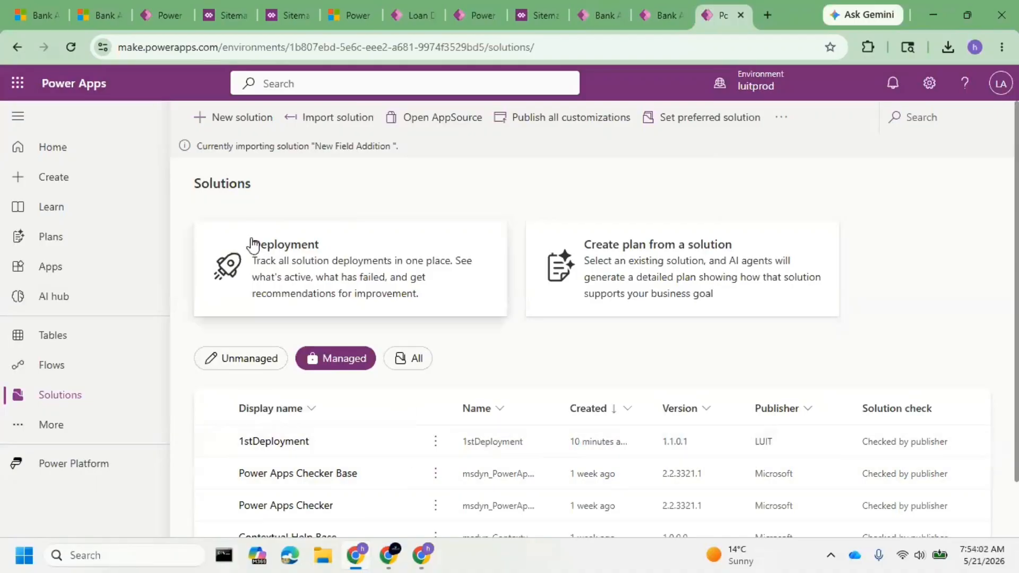
# In luittest's solutions list, widen the Name column to read the patch's full name, and view 1stDeployment's clone options.
pyautogui.click(474, 12)
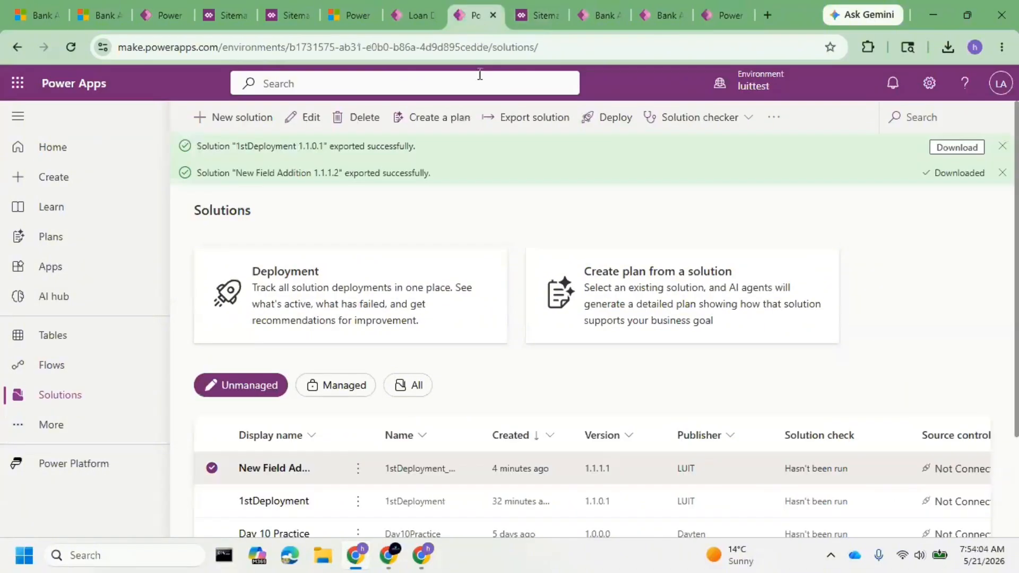
pyautogui.moveTo(488, 429); pyautogui.dragTo(624, 429)
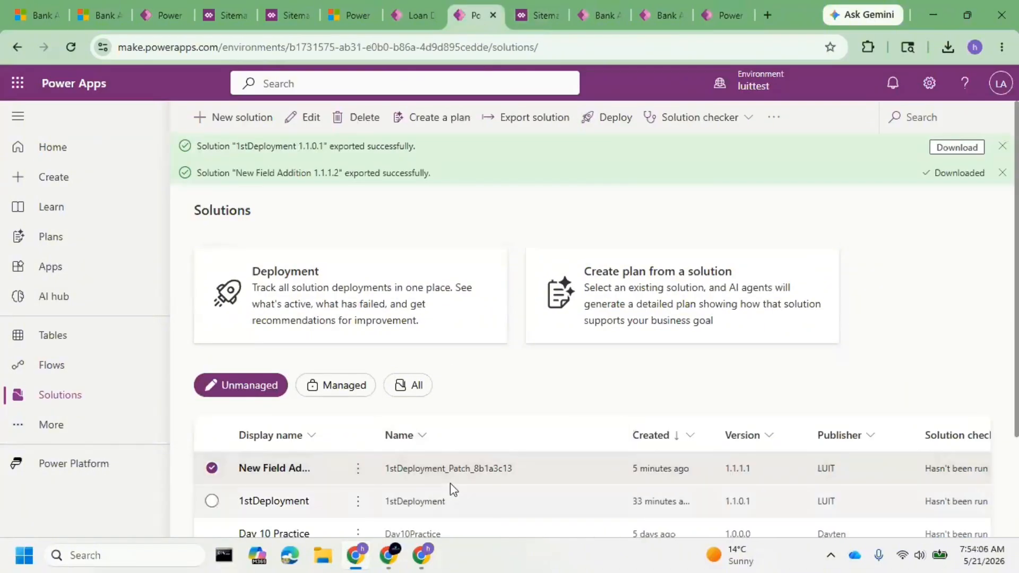
pyautogui.moveTo(432, 468); pyautogui.dragTo(513, 468)
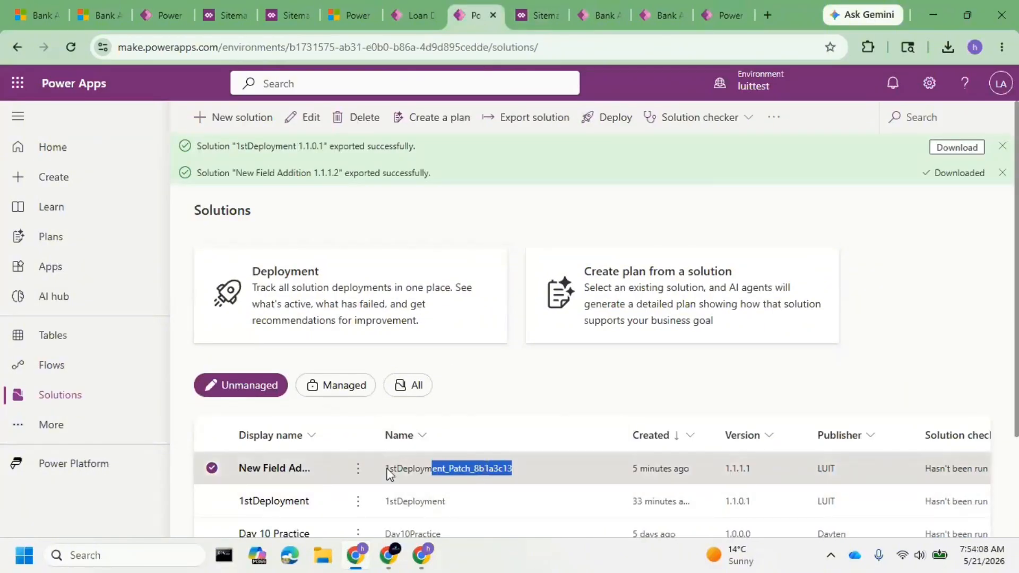
pyautogui.click(356, 502)
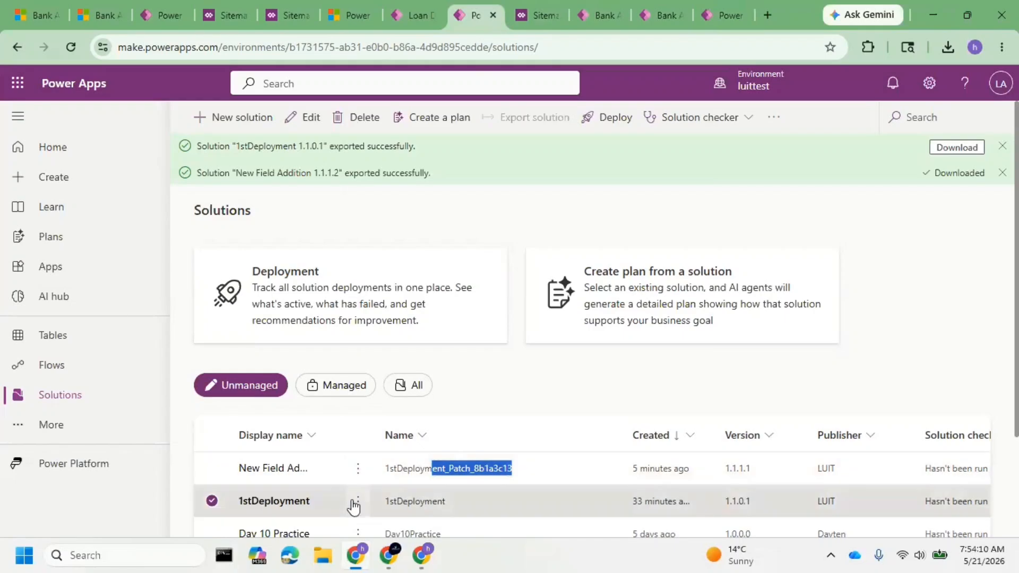
pyautogui.moveTo(456, 379)
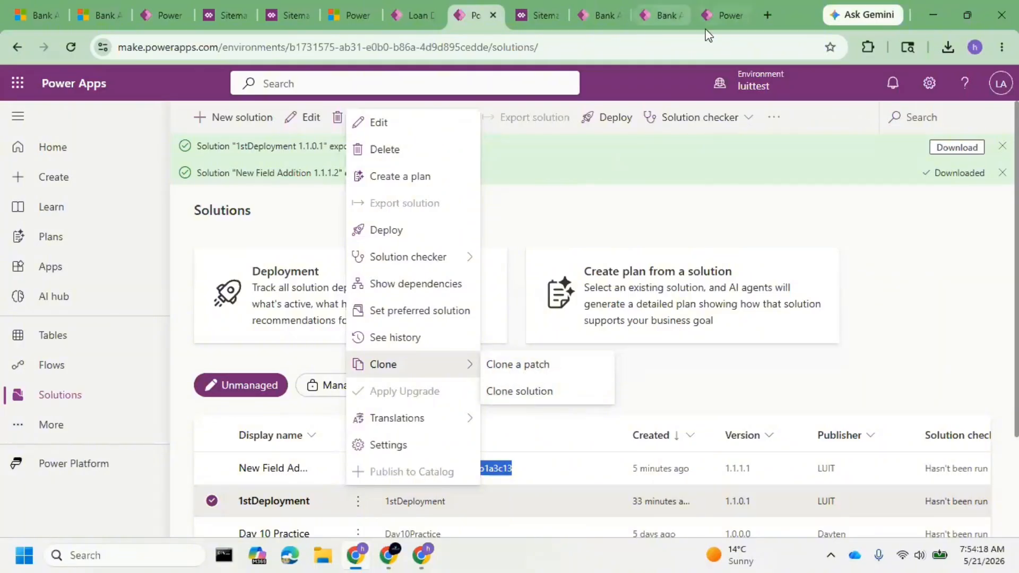
# Return to luitprod, check the New Field Addition import status, and publish all customizations.
pyautogui.click(716, 16)
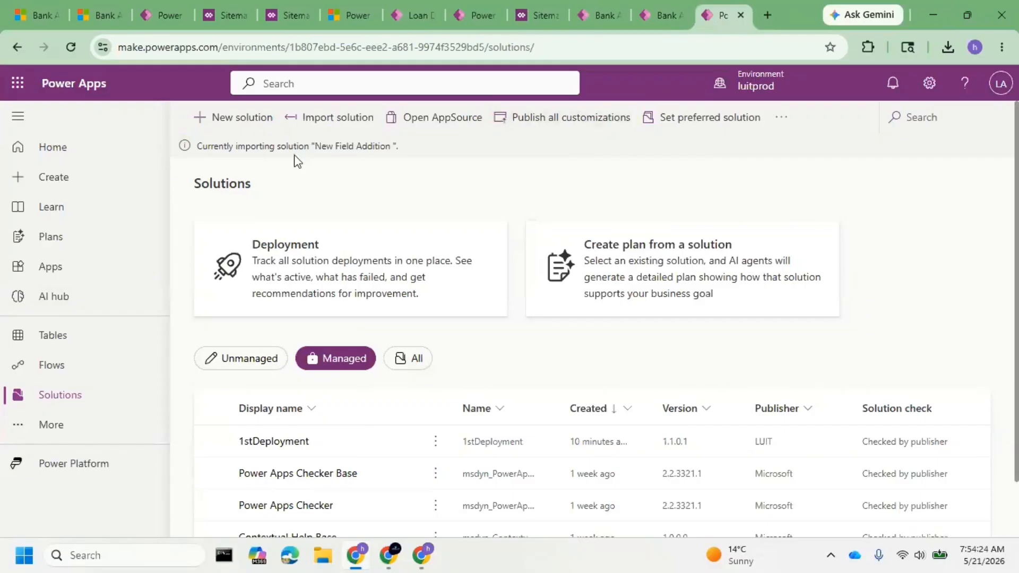
pyautogui.moveTo(294, 151); pyautogui.dragTo(361, 199)
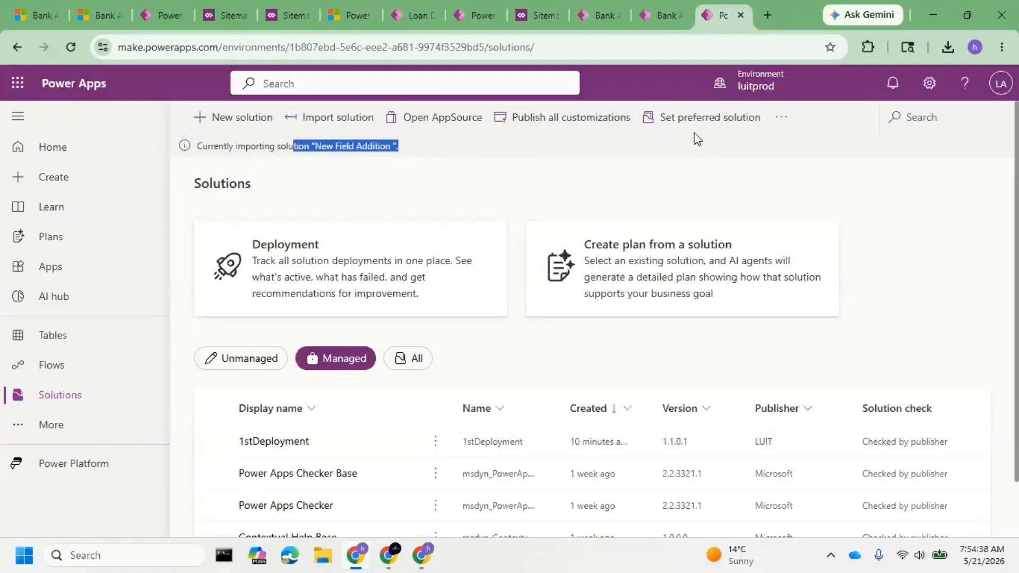
pyautogui.click(453, 195)
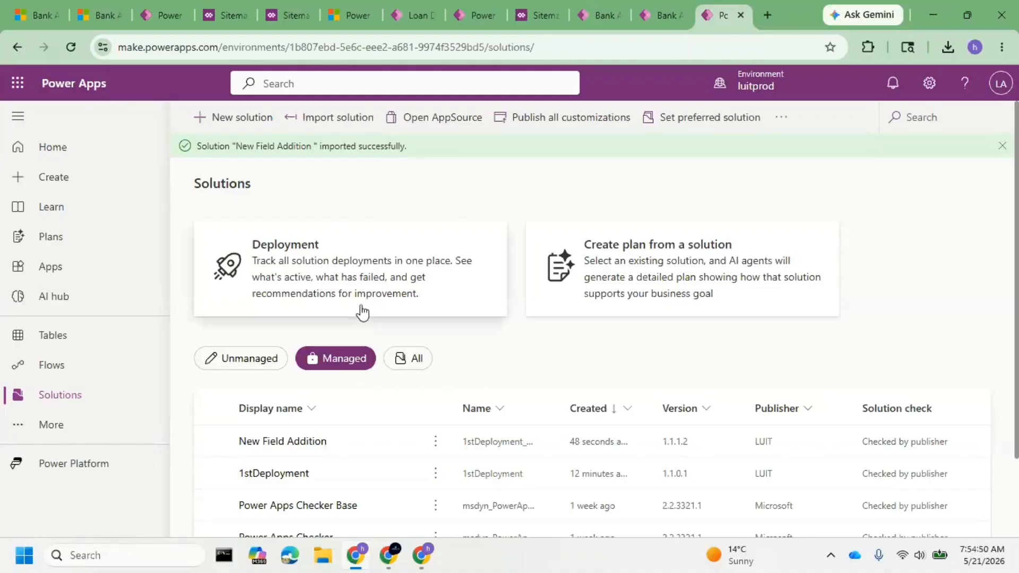
pyautogui.click(545, 121)
# Reload the New Bank Application form in the production SNIQ Bank Application App and check its Basic Info section, dismissing the AI tip.
pyautogui.click(659, 15)
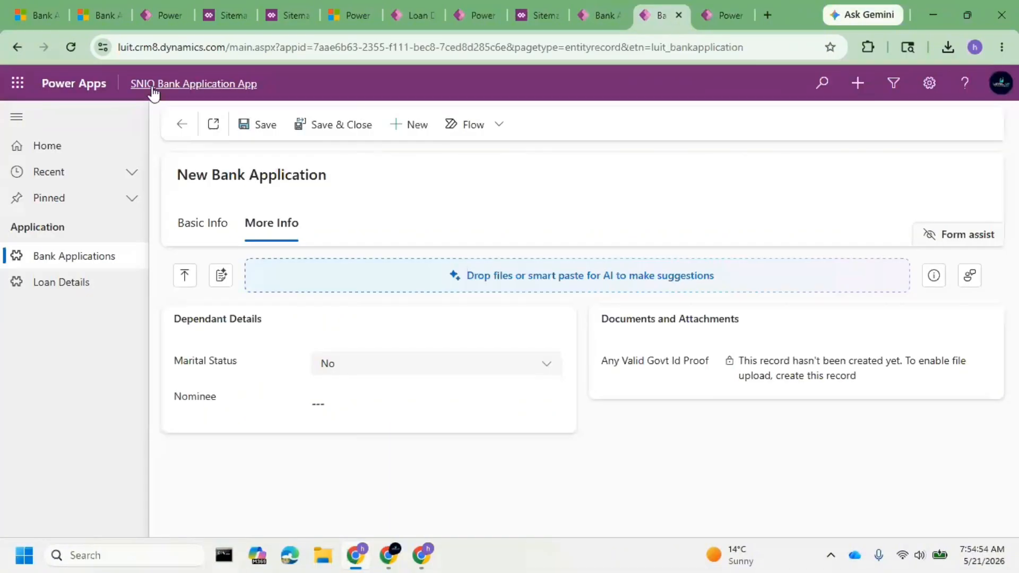
pyautogui.click(62, 45)
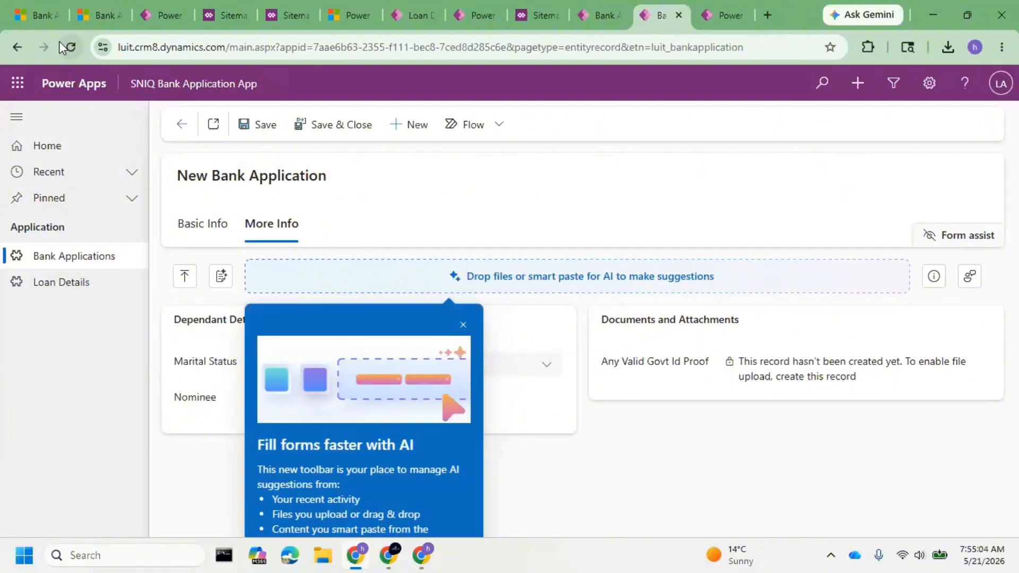
pyautogui.click(204, 233)
pyautogui.click(462, 325)
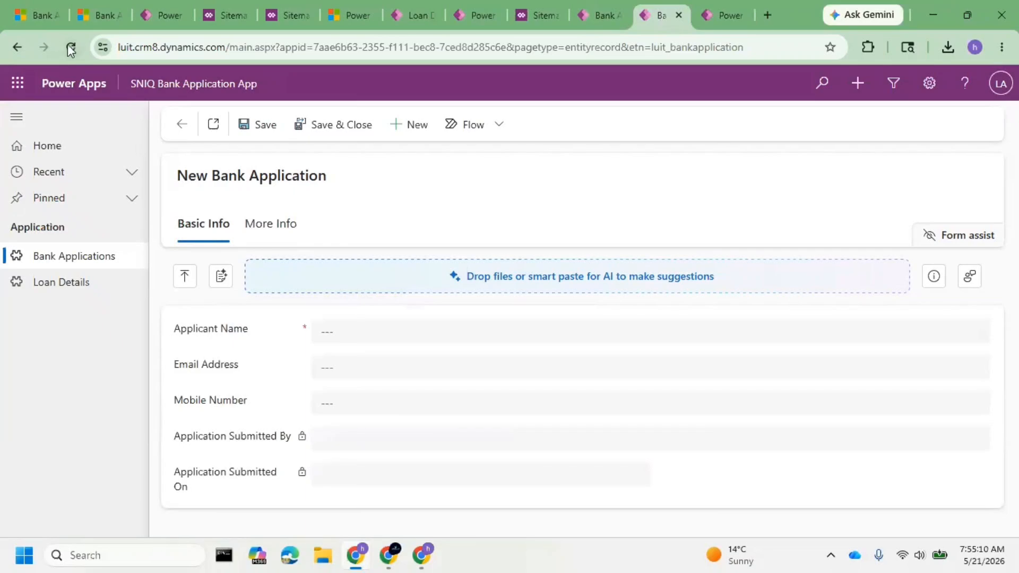
# With the browser's developer tools open but minimized, empty the cache and hard reload the New Bank Application form.
pyautogui.click(1001, 48)
pyautogui.scroll(-3, 839, 526)
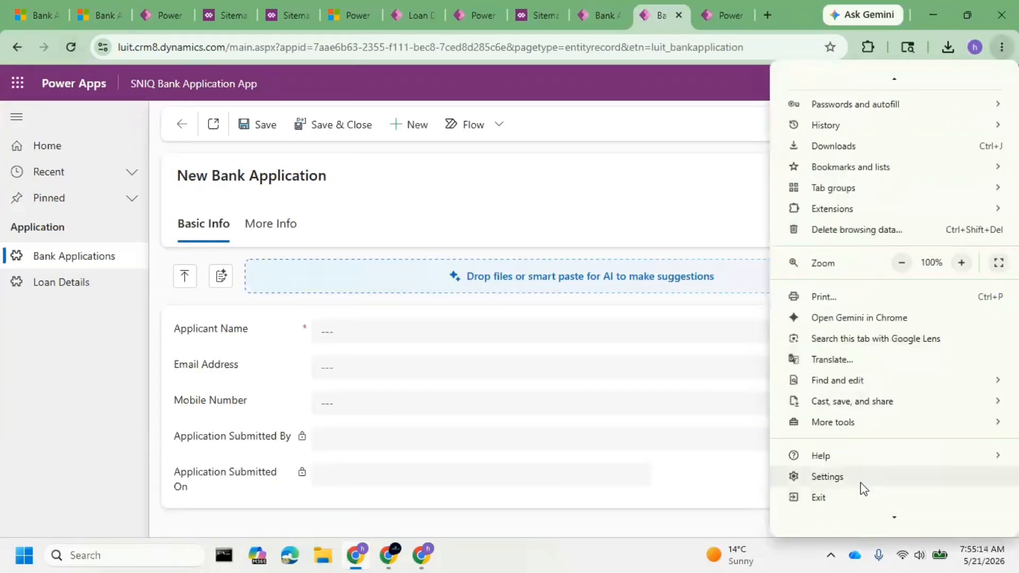
pyautogui.moveTo(861, 417)
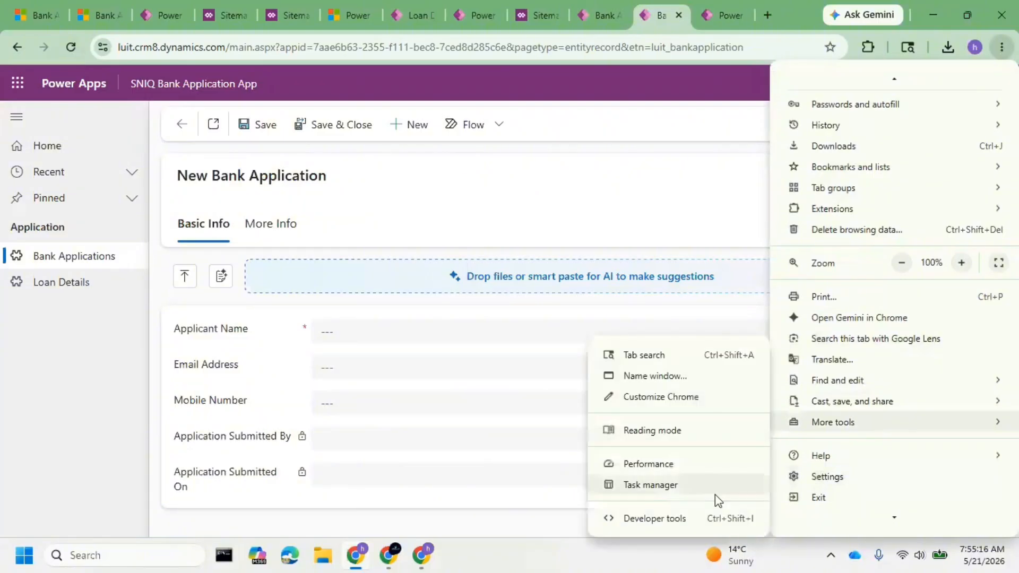
pyautogui.click(659, 524)
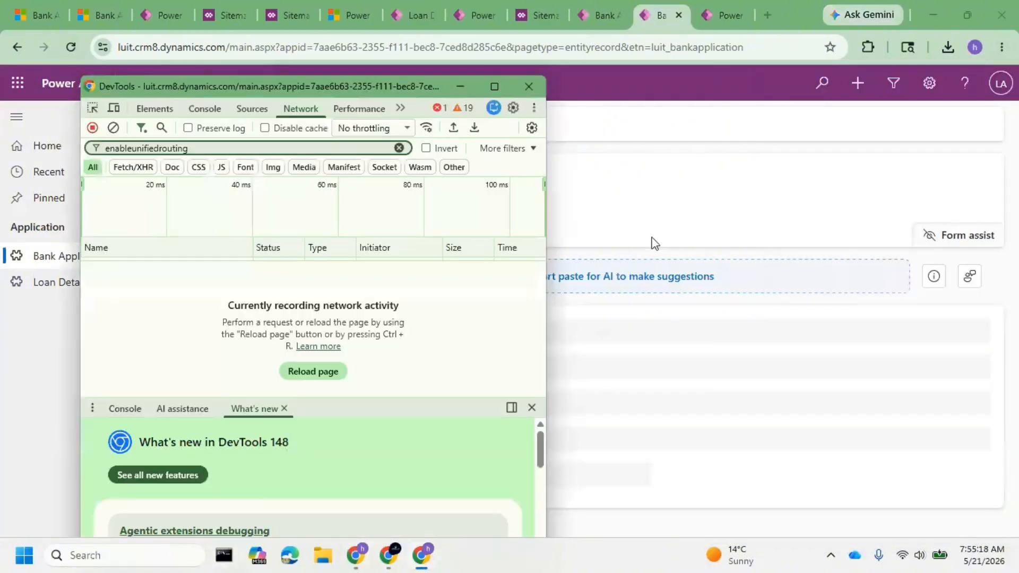
pyautogui.click(460, 86)
pyautogui.rightClick(80, 47)
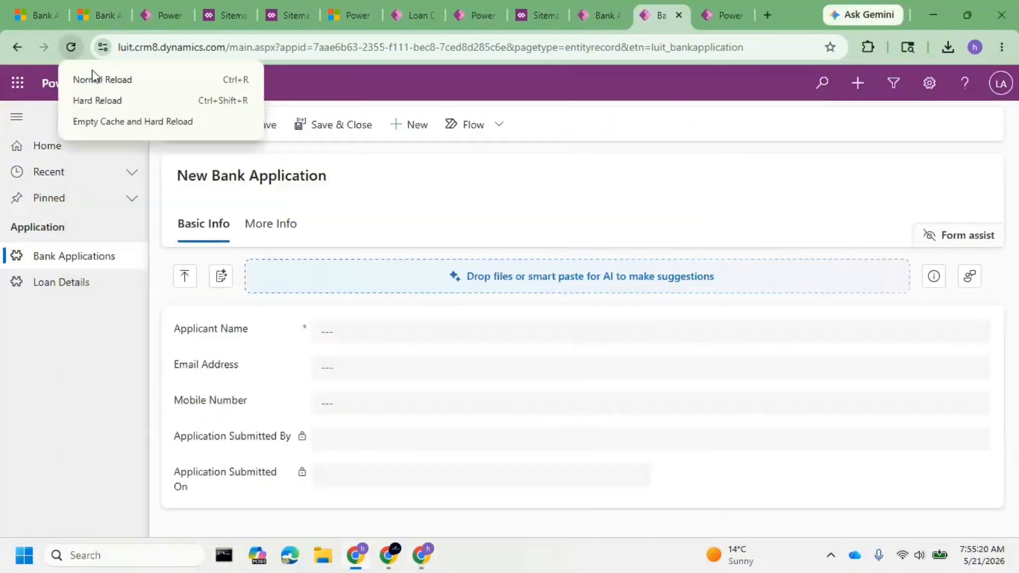
pyautogui.click(117, 121)
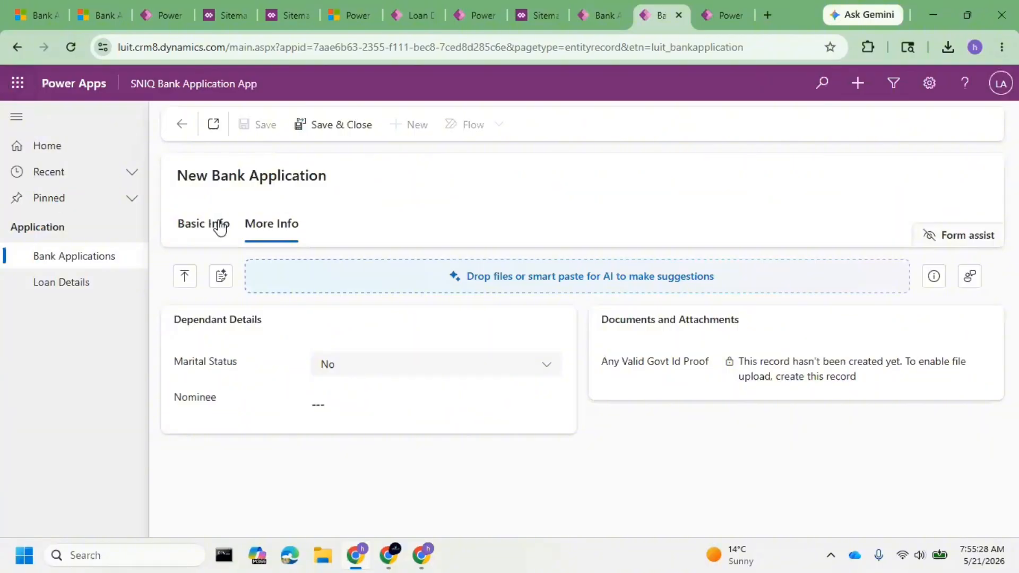
# Check the New Bank Application form's Basic Info and More Info sections for the Need Internet Banking field.
pyautogui.click(202, 226)
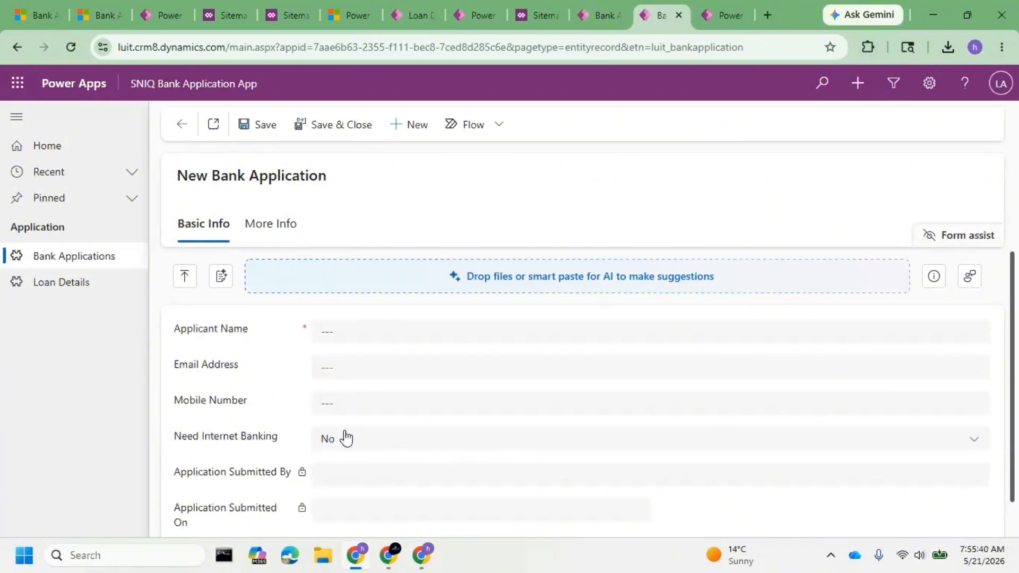
pyautogui.click(273, 232)
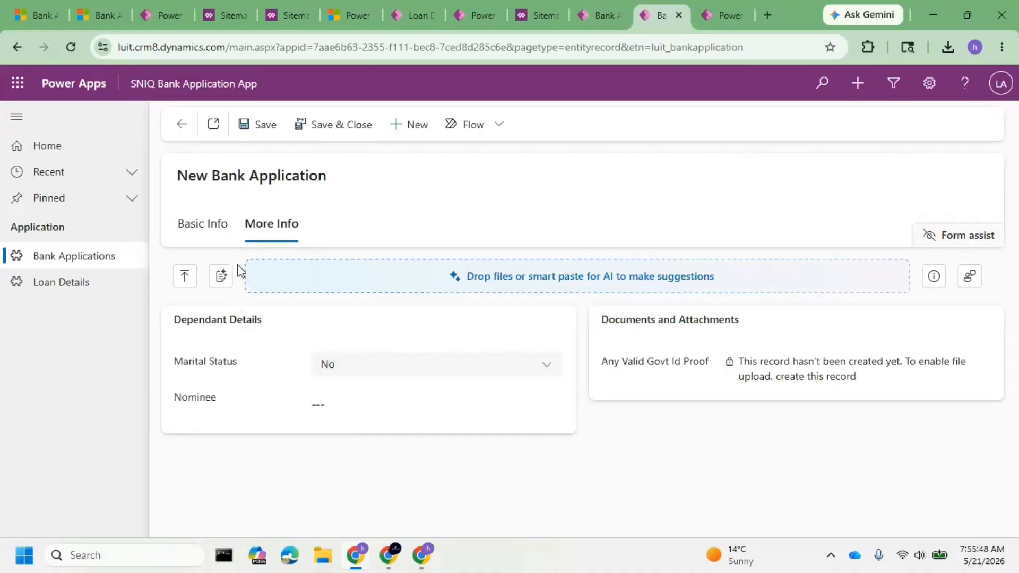
pyautogui.click(215, 237)
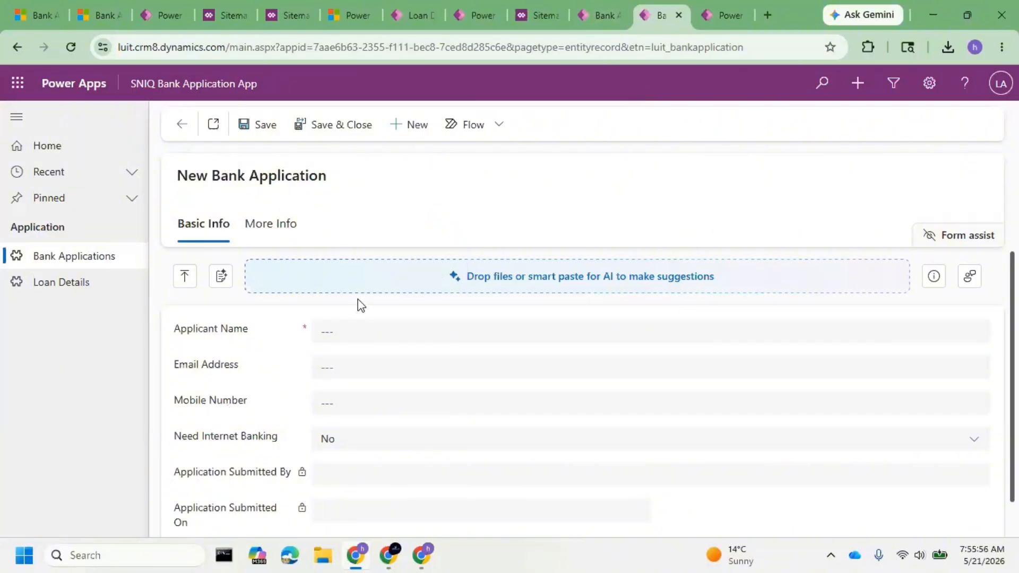
# Return to luittest's solutions list and dismiss the two export notifications.
pyautogui.click(407, 16)
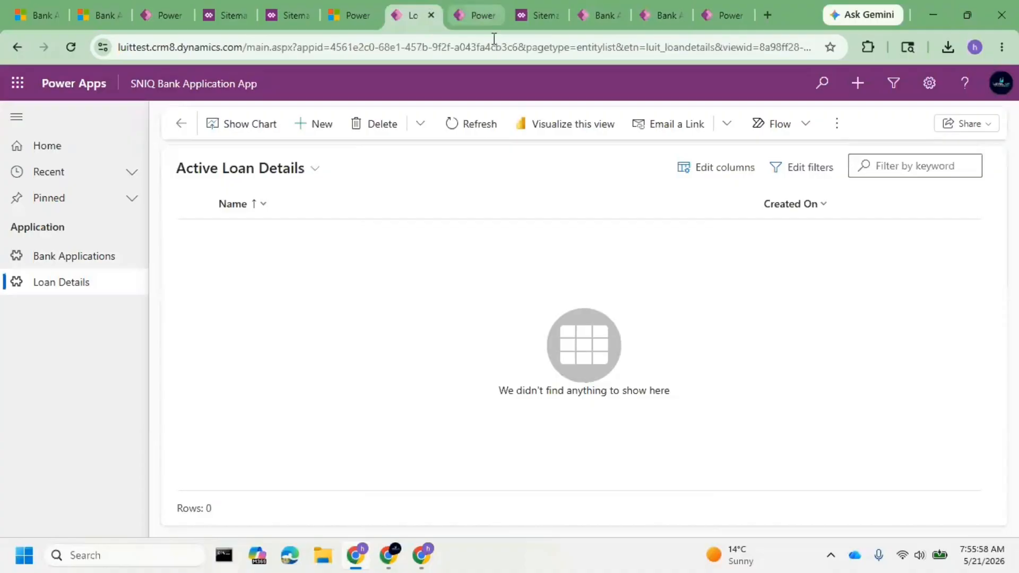
pyautogui.click(478, 15)
pyautogui.click(679, 198)
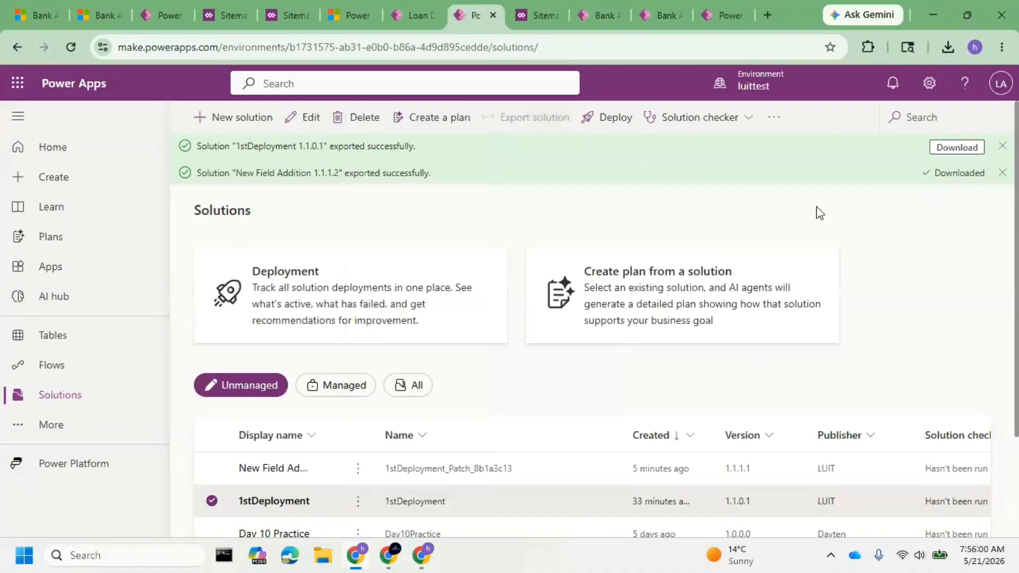
pyautogui.click(1003, 146)
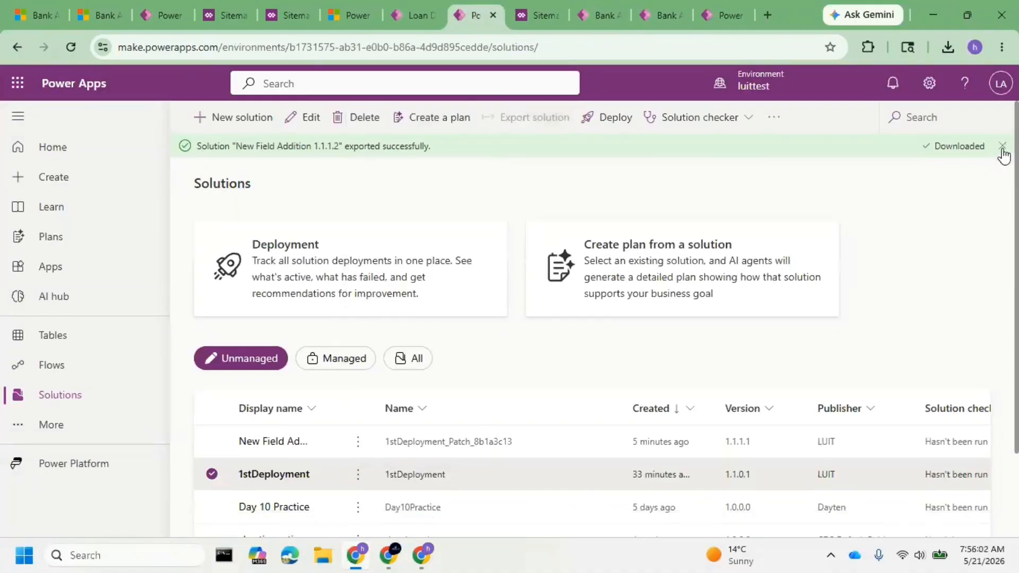
pyautogui.click(1002, 146)
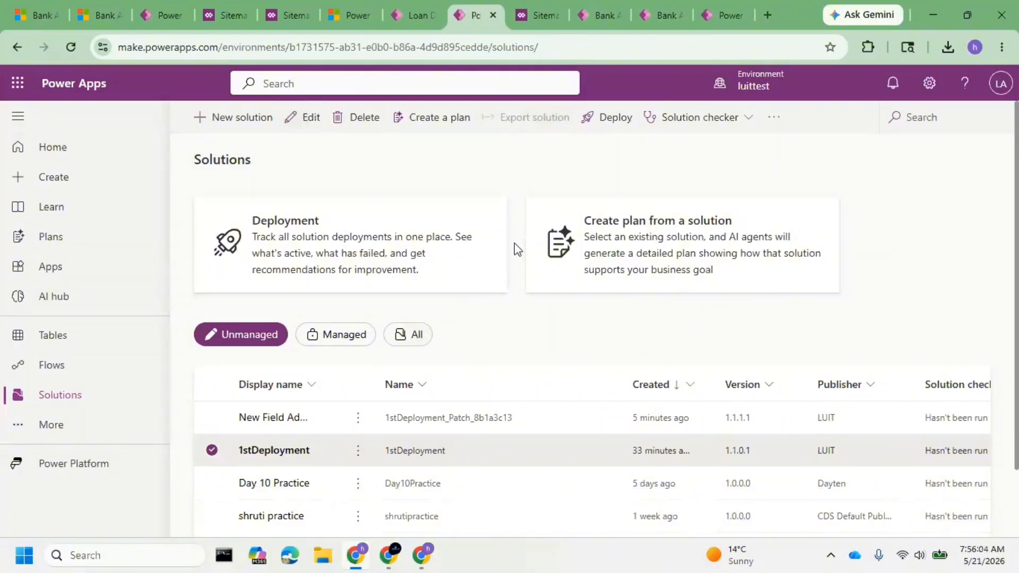
# Clone the 1stDeployment solution to version 1.2.0.0, rolling its patch into the new version.
pyautogui.click(358, 450)
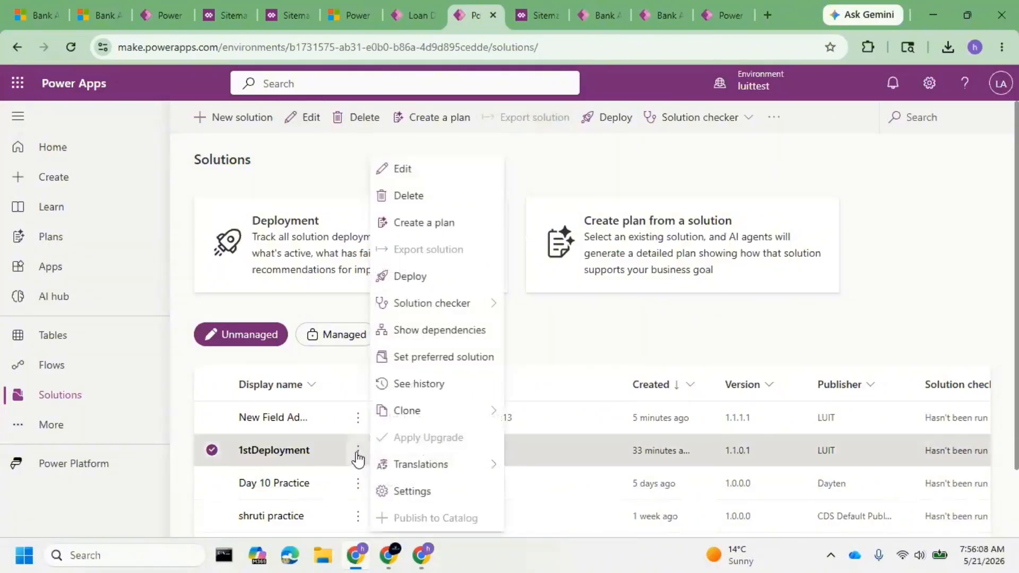
pyautogui.moveTo(481, 422)
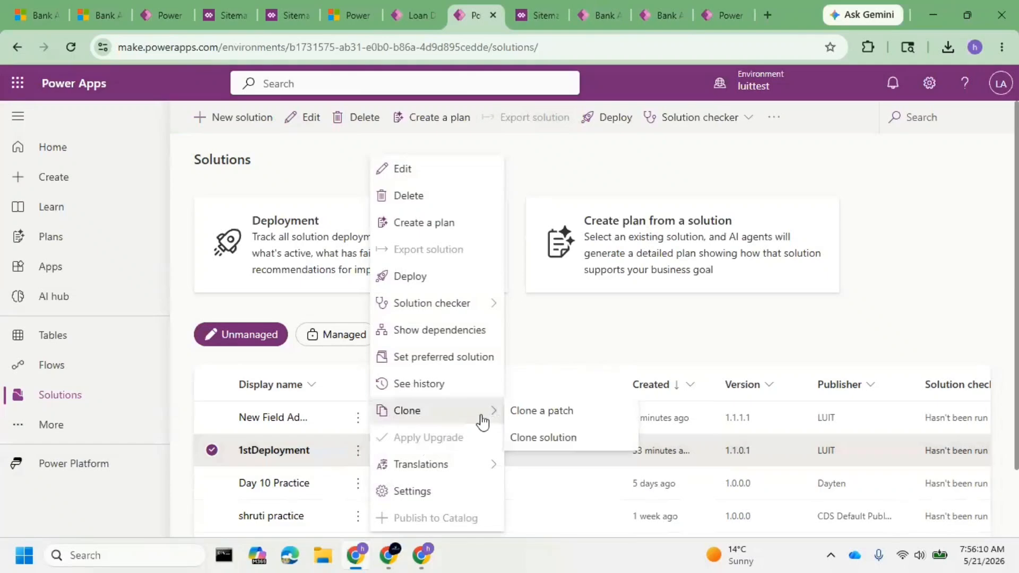
pyautogui.click(551, 441)
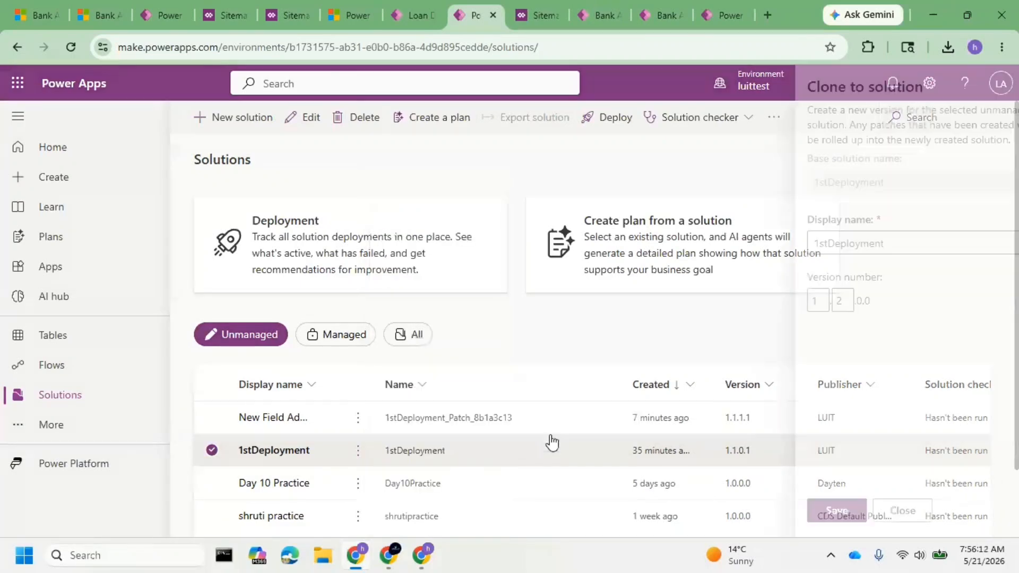
pyautogui.click(812, 509)
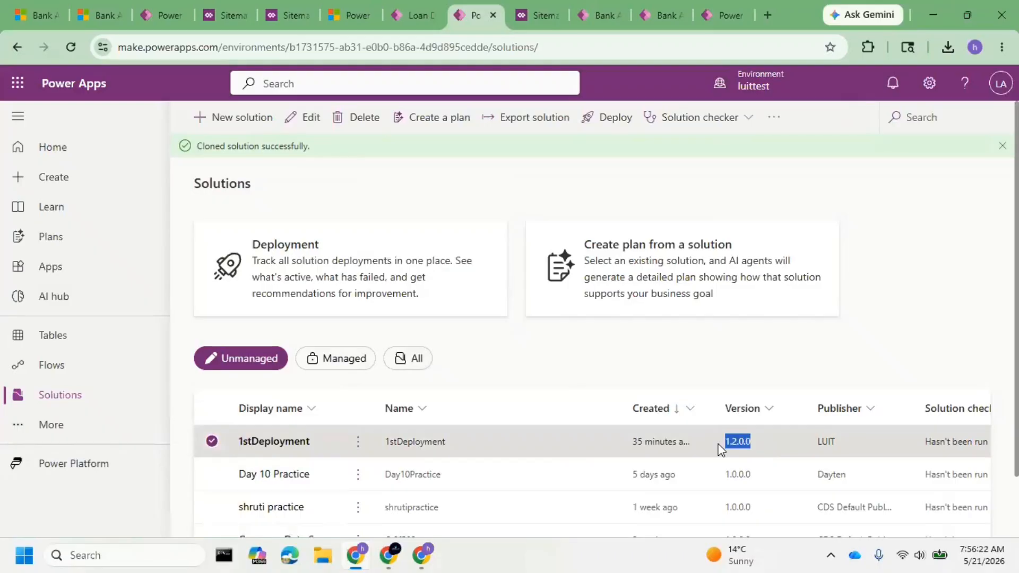
# Open the cloned 1stDeployment solution's objects and examine the Bank Application table's columns.
pyautogui.click(290, 447)
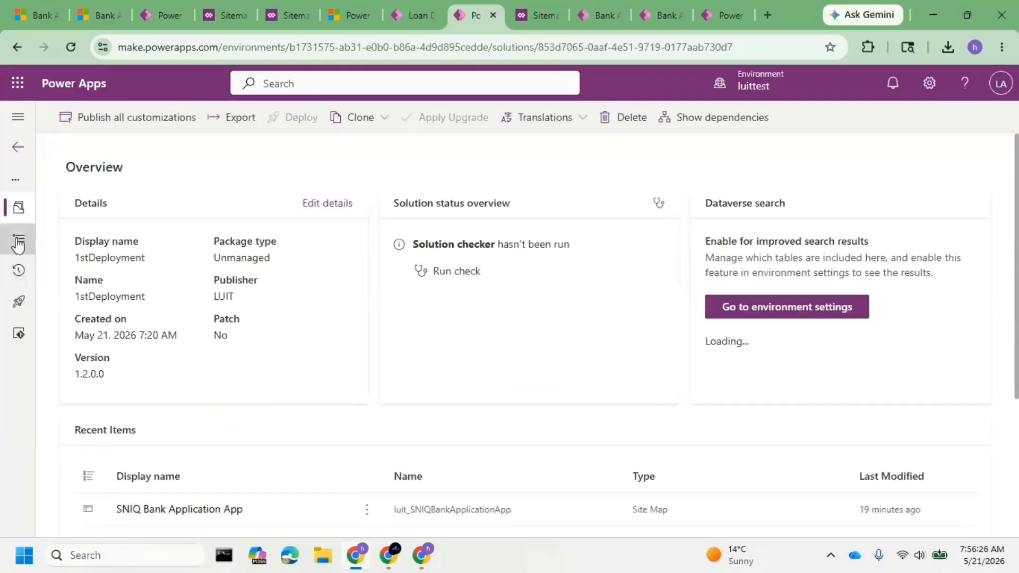
pyautogui.click(19, 243)
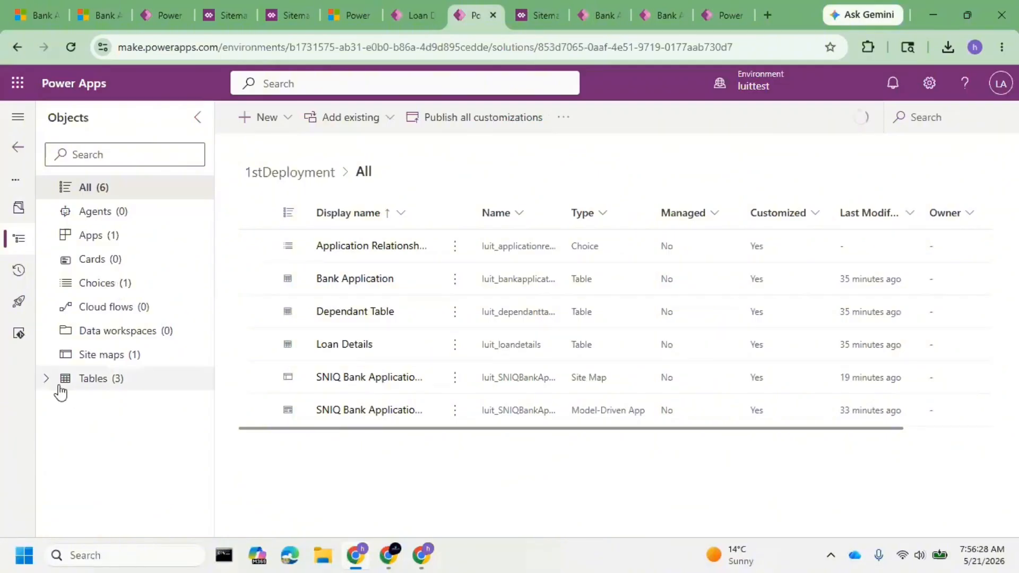
pyautogui.click(58, 383)
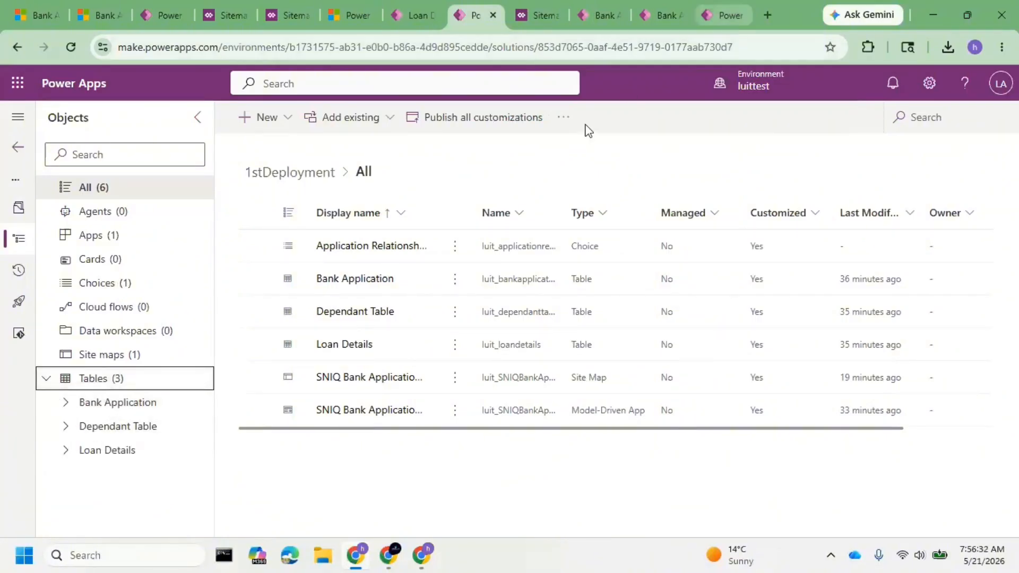
pyautogui.click(64, 402)
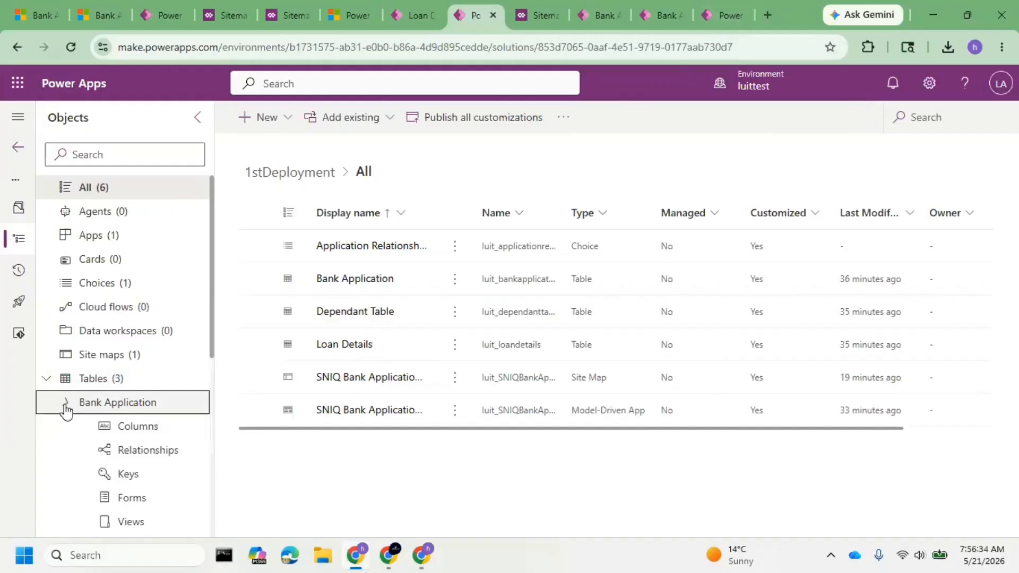
pyautogui.click(161, 434)
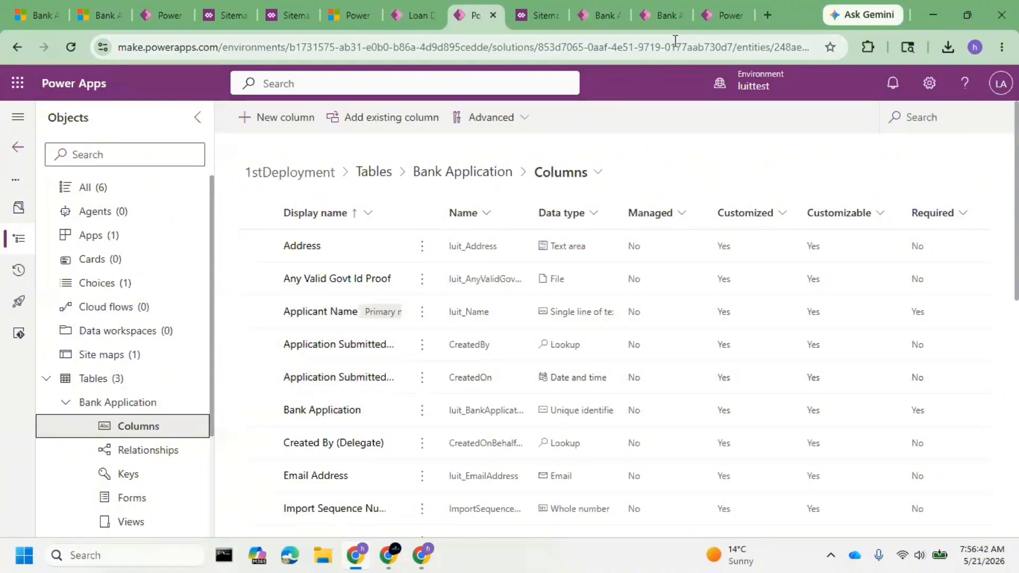
# Switch back to the production New Bank Application form and review its Basic Info fields and More Info section.
pyautogui.click(722, 17)
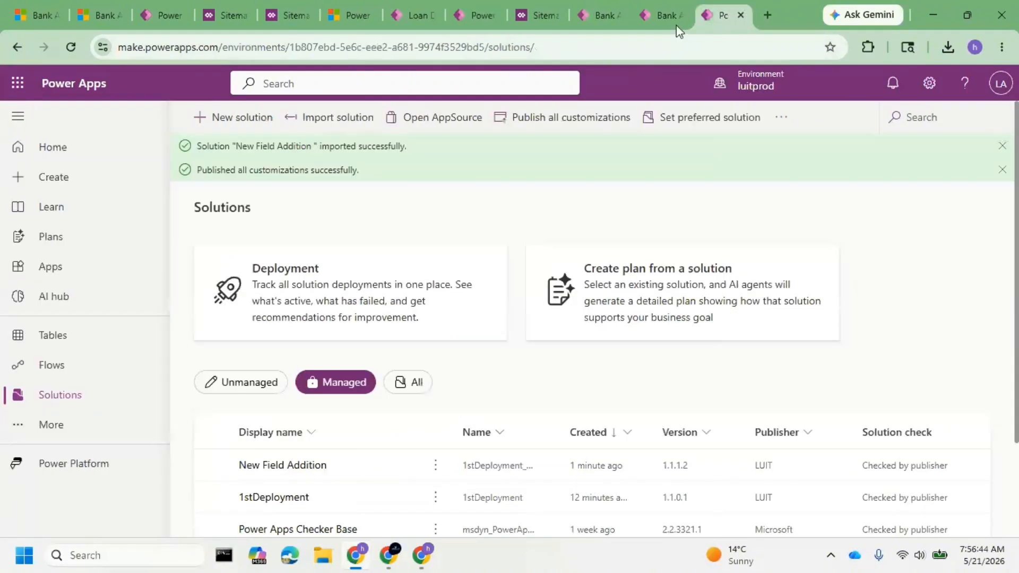
pyautogui.click(665, 16)
pyautogui.scroll(-1, 277, 288)
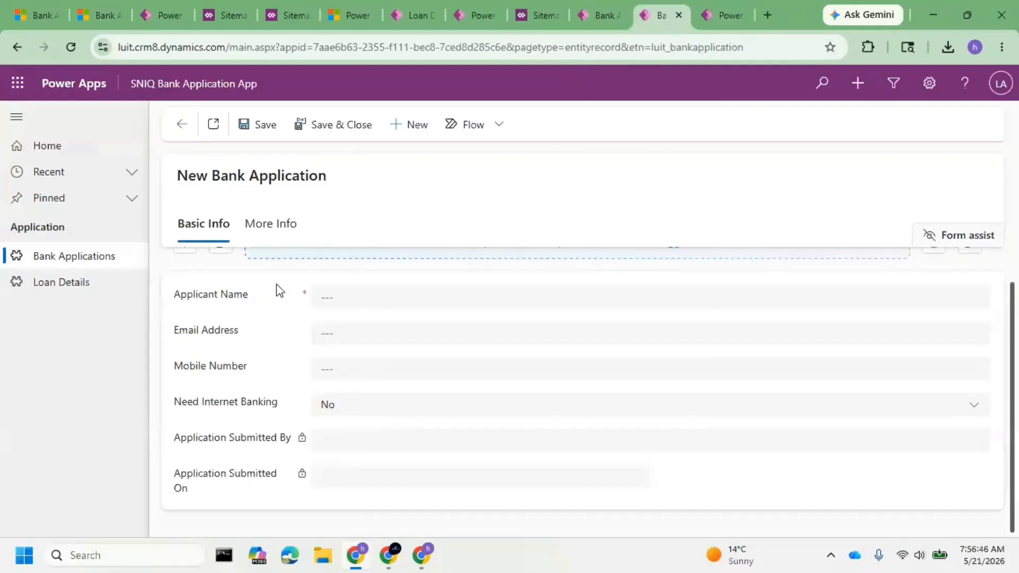
pyautogui.click(284, 231)
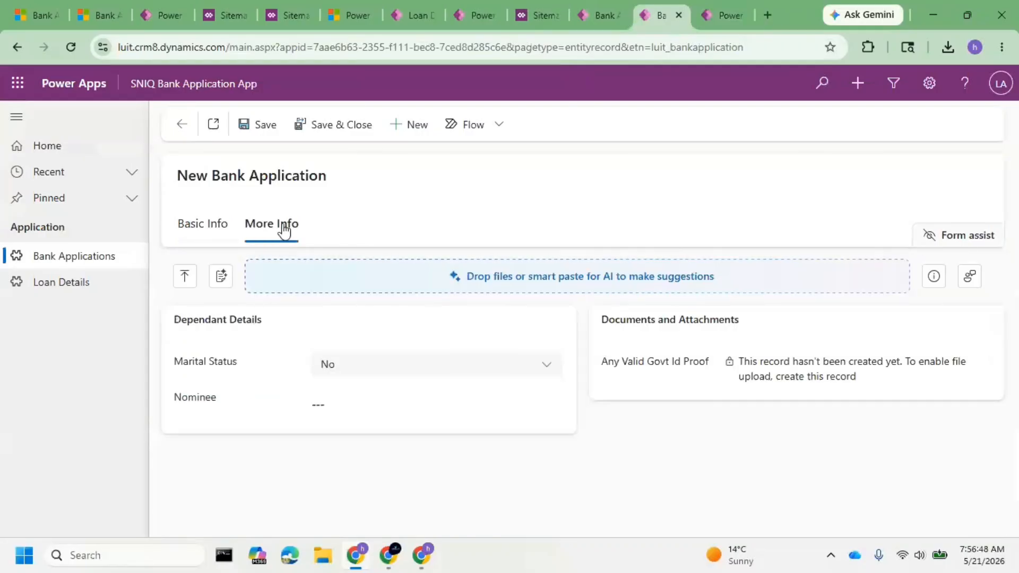
# Check the production form's Basic Info fields against the Bank Application columns in luittest's 1stDeployment solution.
pyautogui.click(218, 236)
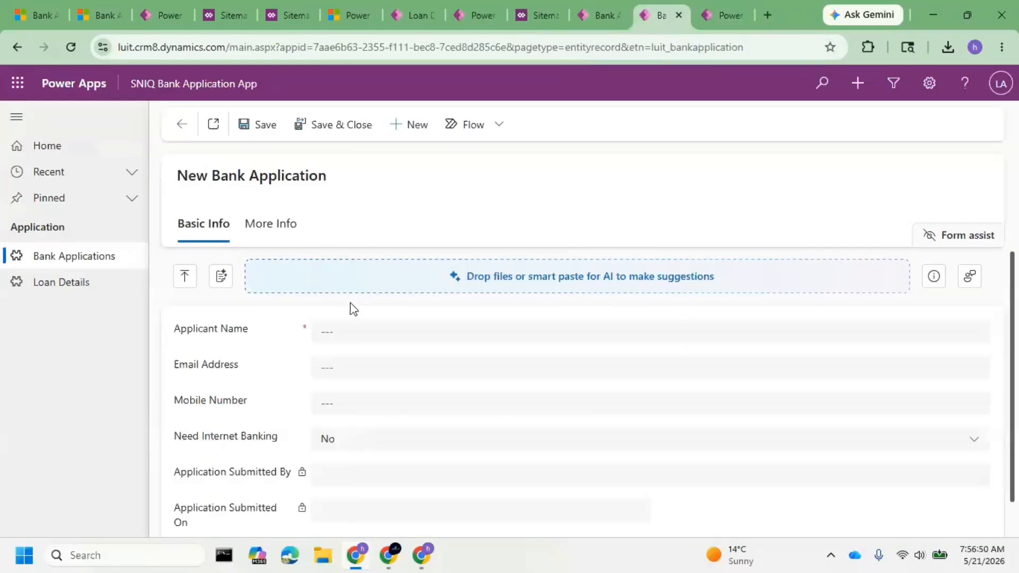
pyautogui.scroll(-1, 467, 467)
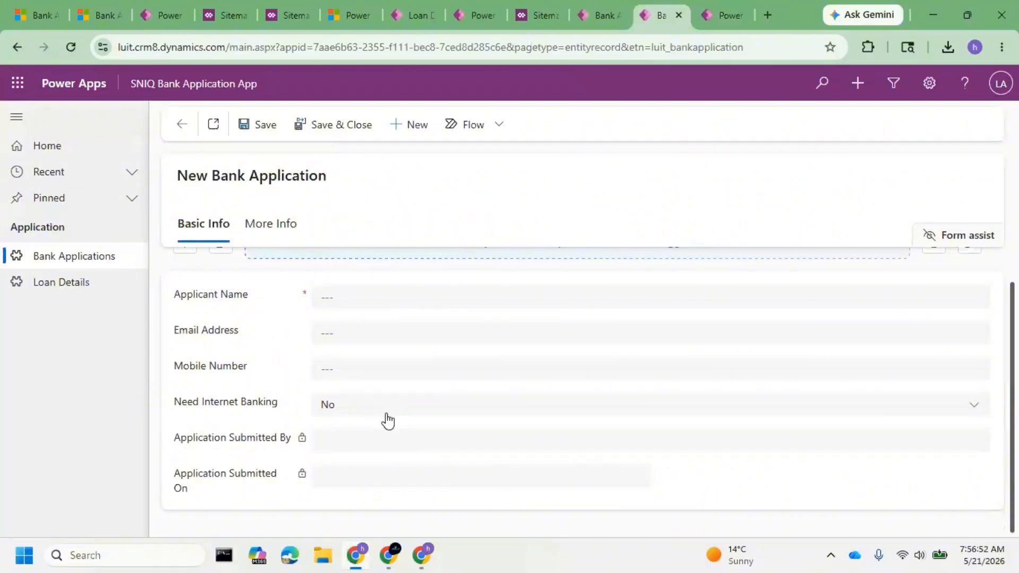
pyautogui.hotkey('alt', 'Tab')
pyautogui.click(462, 88)
pyautogui.click(473, 17)
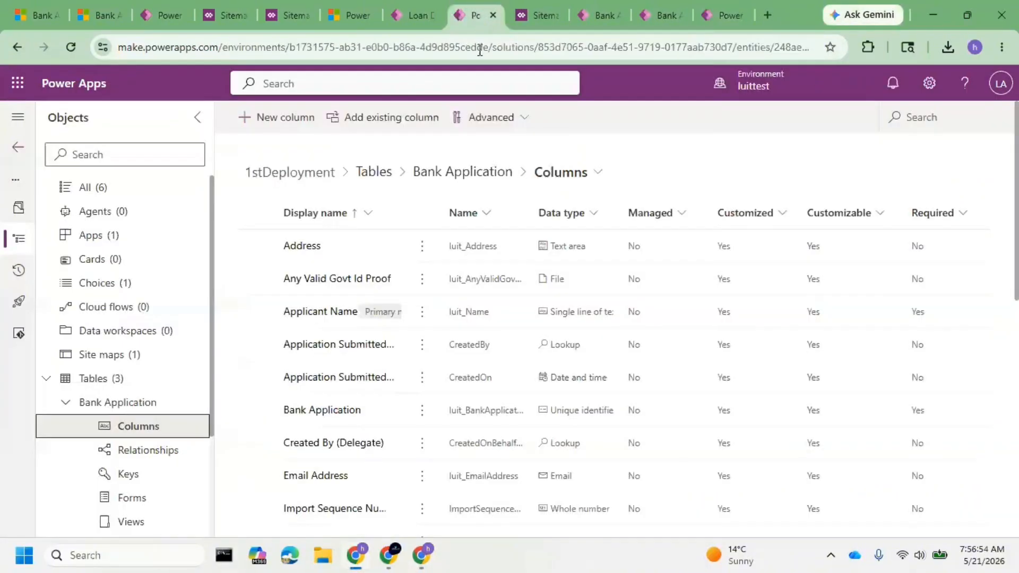
pyautogui.scroll(-3, 291, 393)
pyautogui.scroll(2, 303, 350)
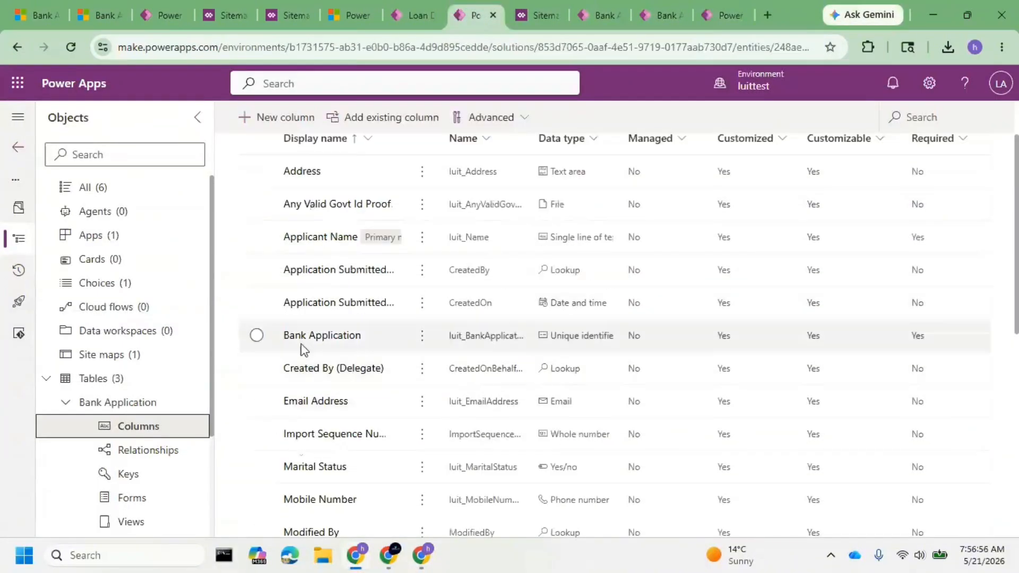
# Try to delete the Mobile Number column of the Bank Application table from the luittest environment.
pyautogui.scroll(-6, 303, 350)
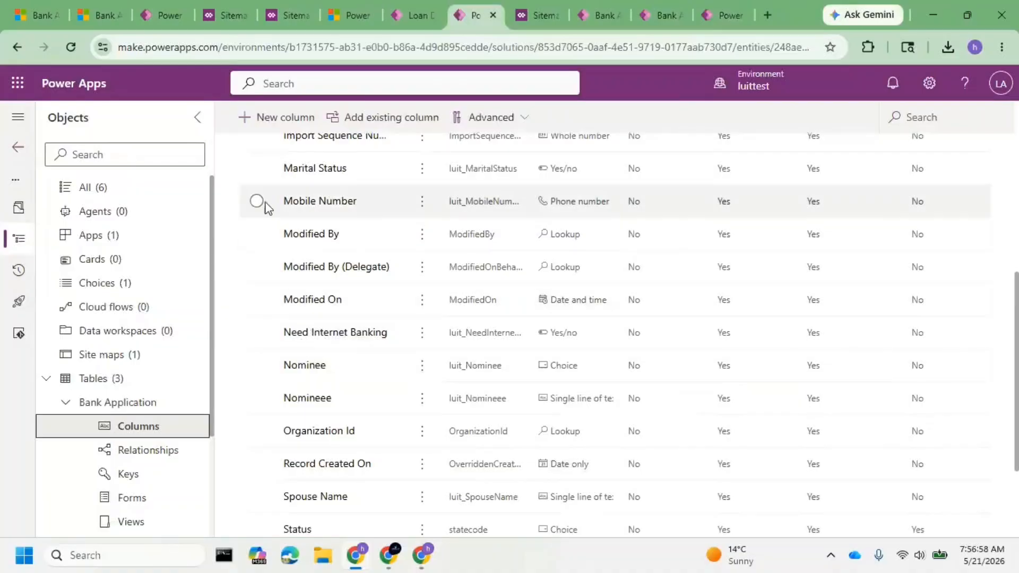
pyautogui.click(256, 200)
pyautogui.click(625, 118)
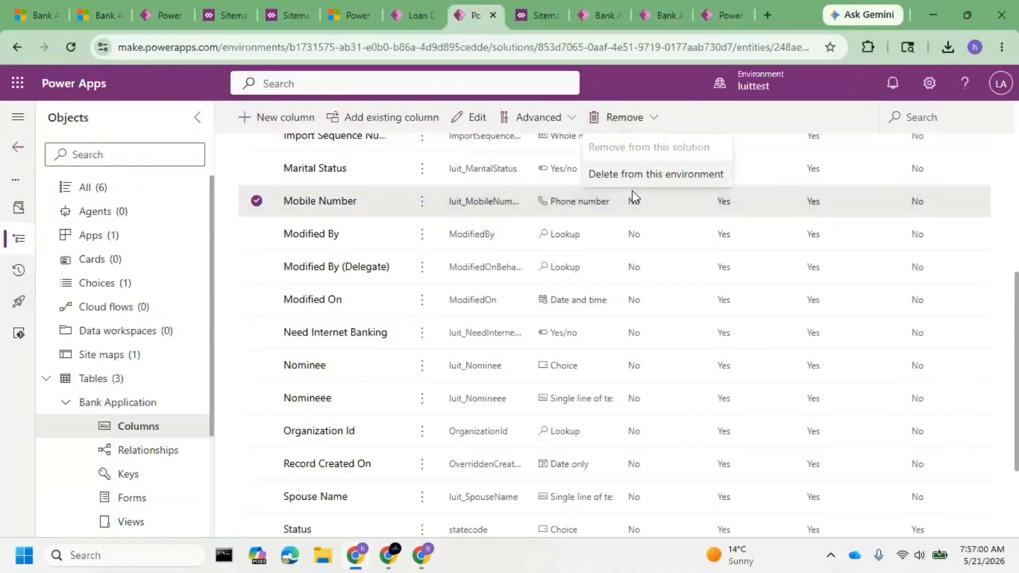
pyautogui.click(641, 174)
pyautogui.click(603, 352)
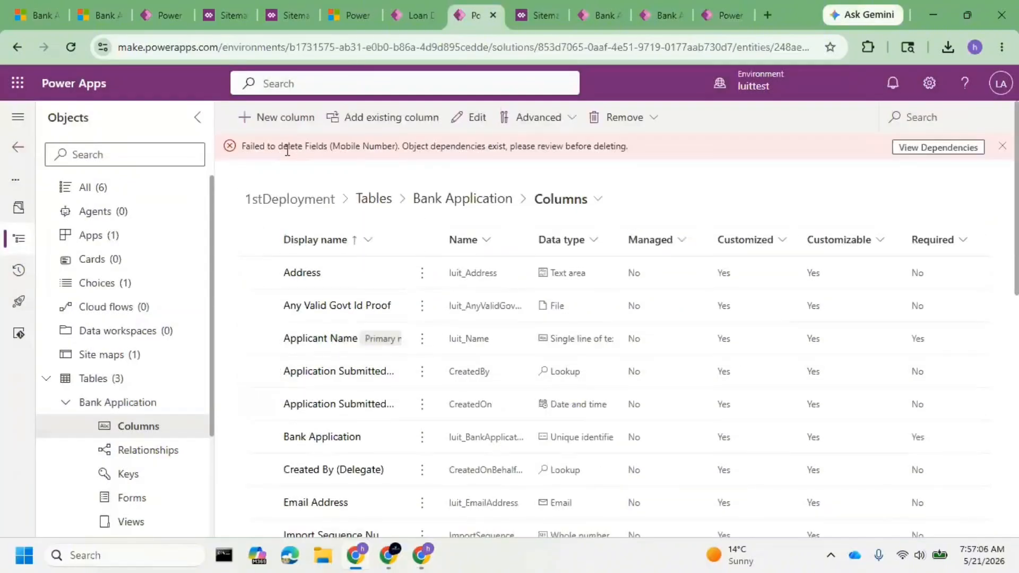
# Read the deletion message for the Mobile Number column and review the objects that depend on it.
pyautogui.moveTo(277, 147); pyautogui.dragTo(519, 159)
pyautogui.click(386, 151)
pyautogui.click(926, 148)
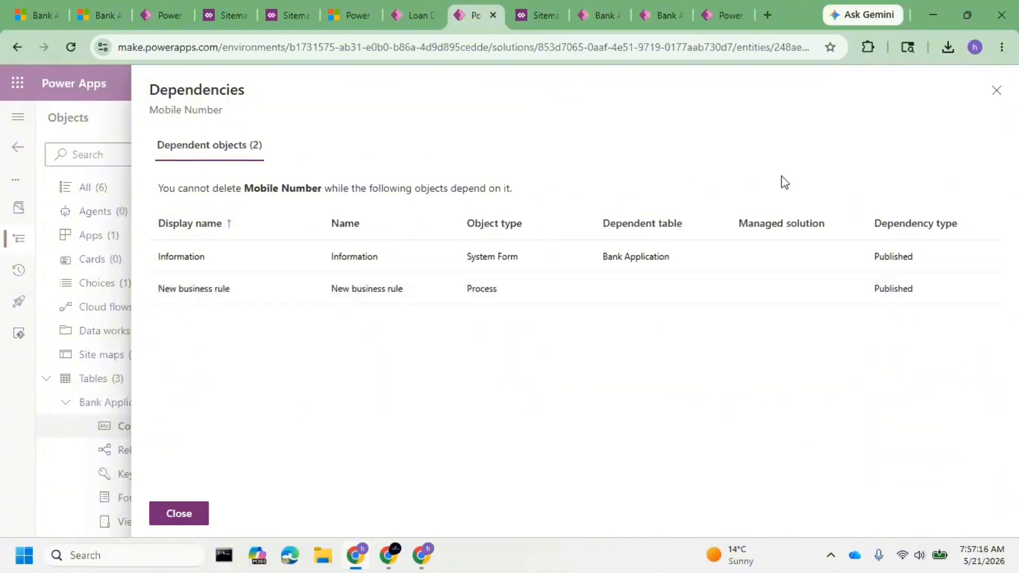
pyautogui.click(996, 90)
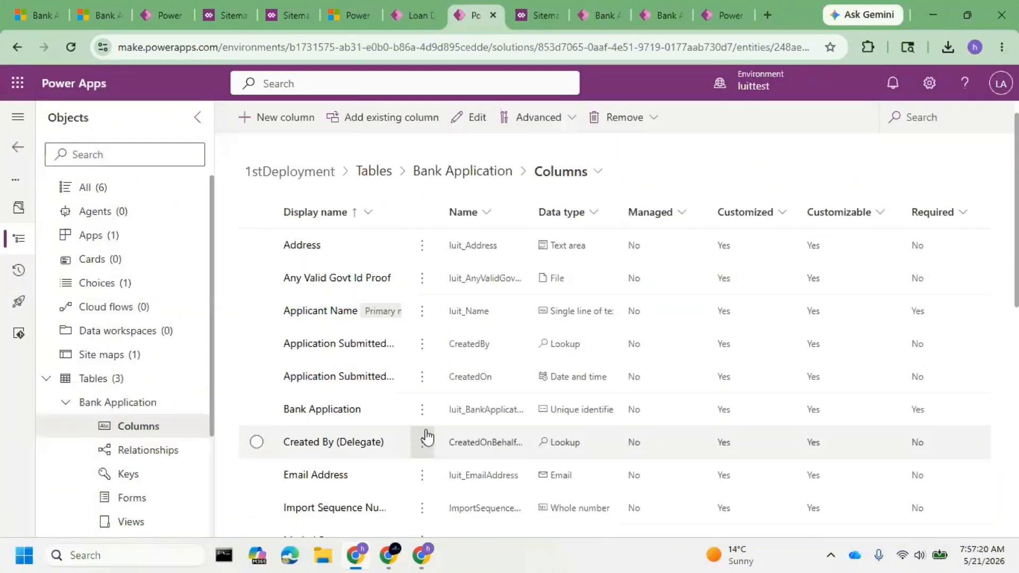
# Try to delete only the Email Address column of the Bank Application table from the luittest environment.
pyautogui.scroll(-2, 419, 387)
pyautogui.click(256, 353)
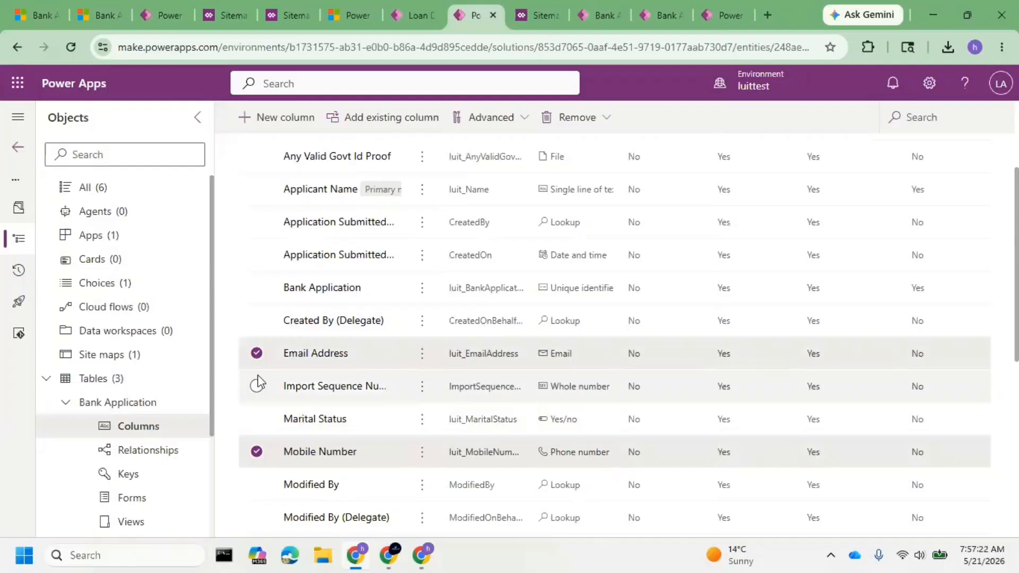
pyautogui.click(254, 454)
pyautogui.click(632, 119)
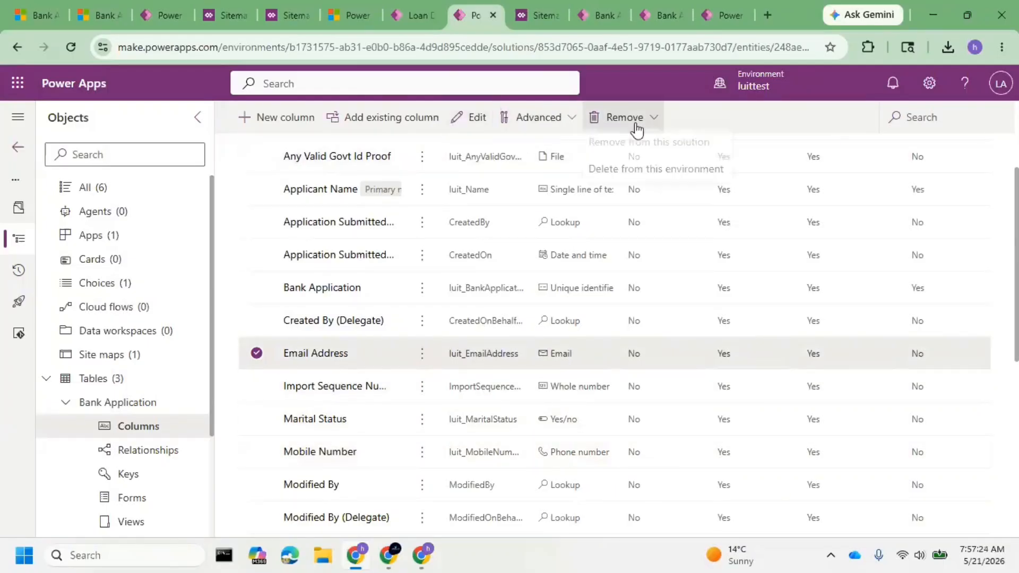
pyautogui.click(666, 175)
pyautogui.click(590, 351)
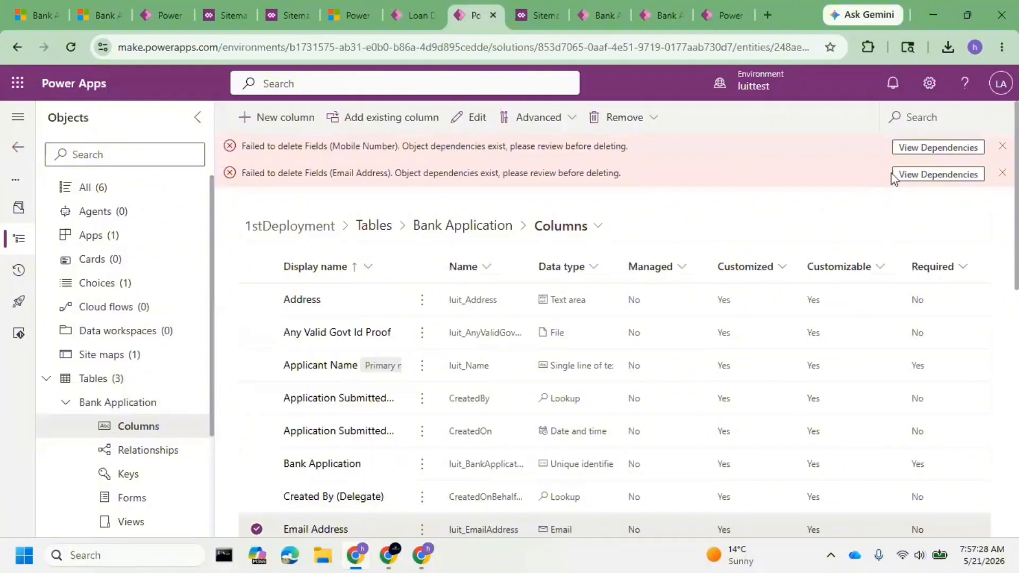
# Dismiss both deletion messages, retry deleting the Email Address column, and review its dependent objects.
pyautogui.click(1002, 173)
pyautogui.click(1001, 147)
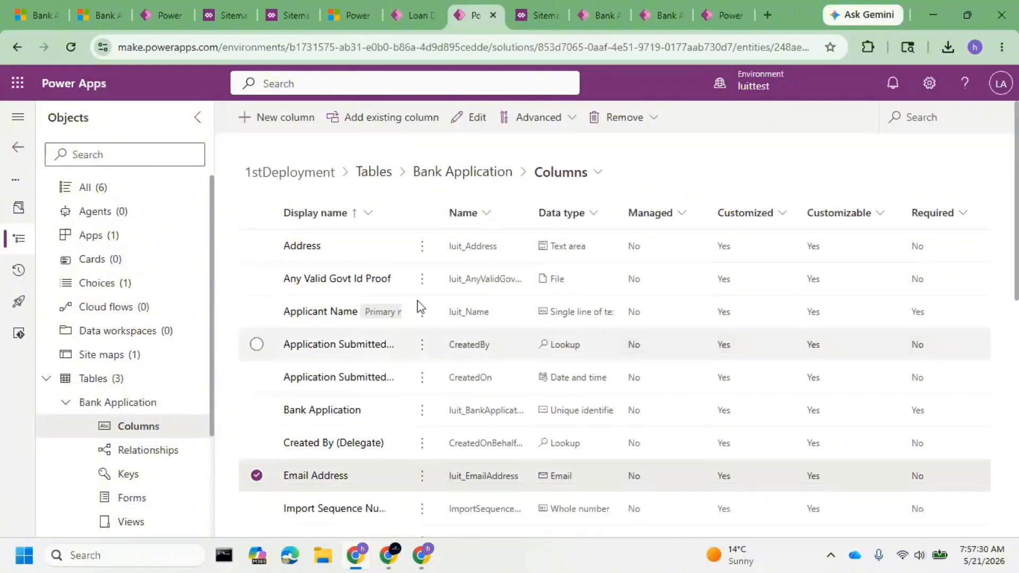
pyautogui.click(633, 125)
pyautogui.click(651, 177)
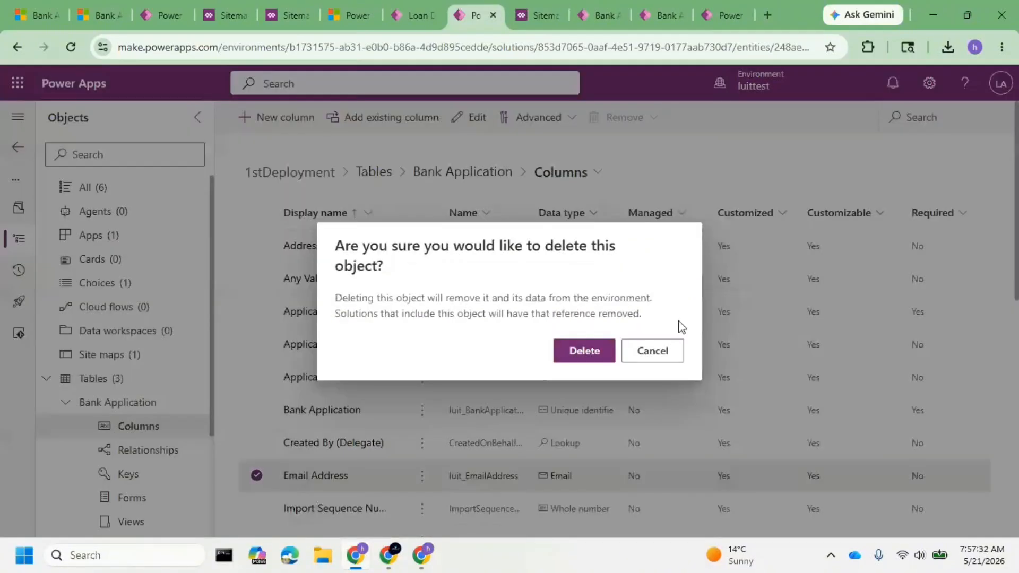
pyautogui.click(575, 340)
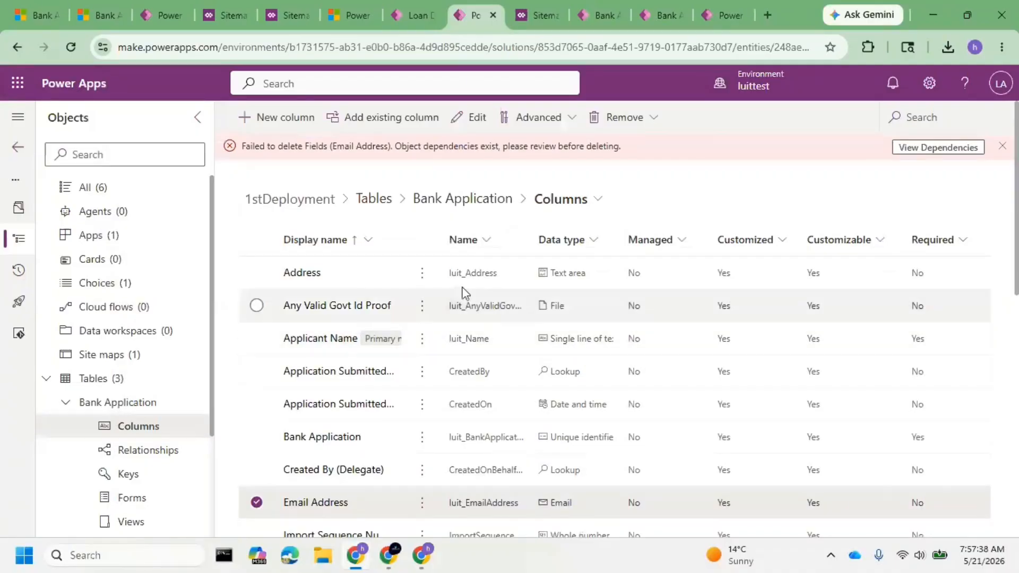
pyautogui.click(926, 150)
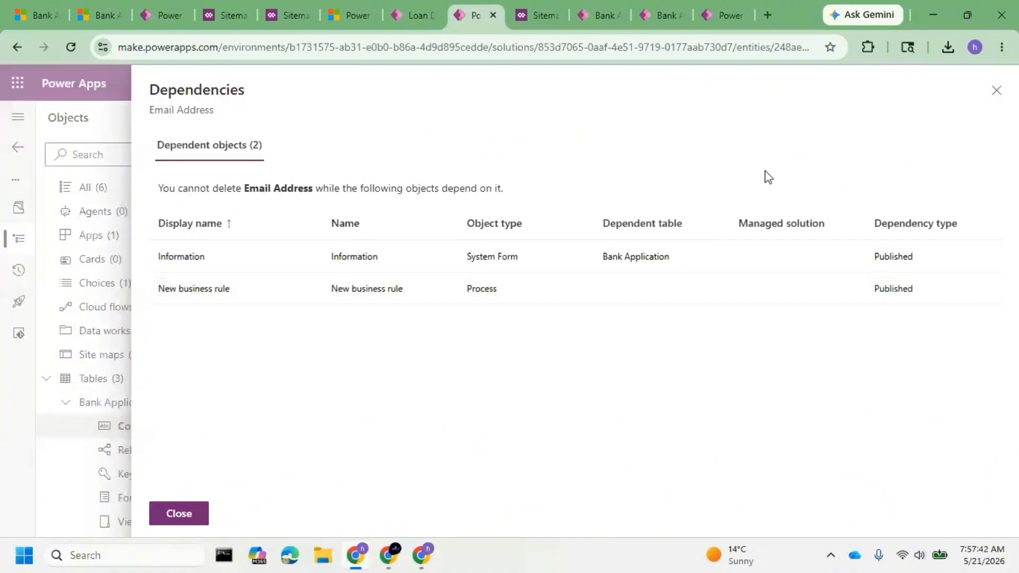
pyautogui.click(993, 102)
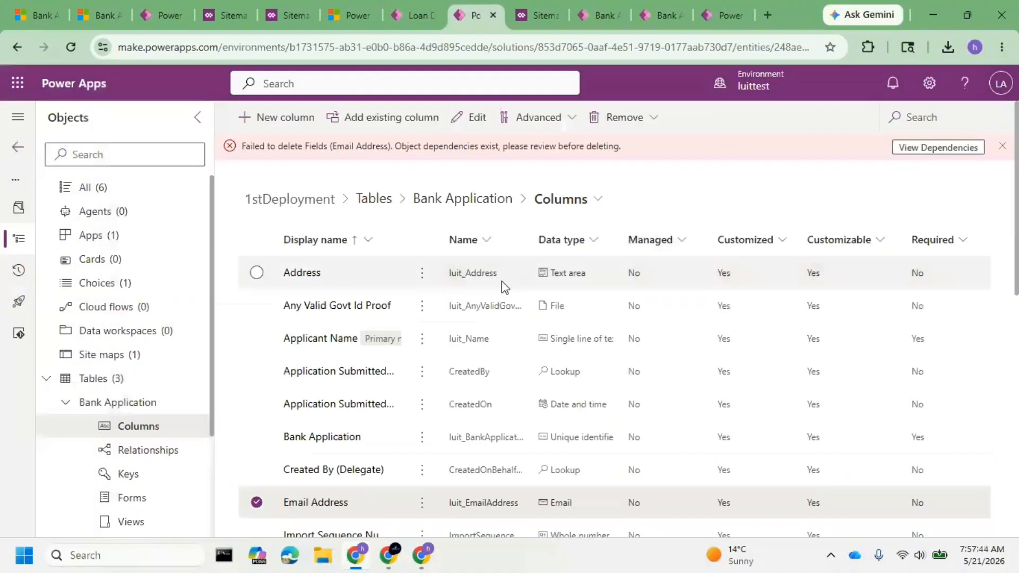
# Delete the Address column of the Bank Application table from the luittest environment and dismiss the Email Address error message.
pyautogui.click(257, 502)
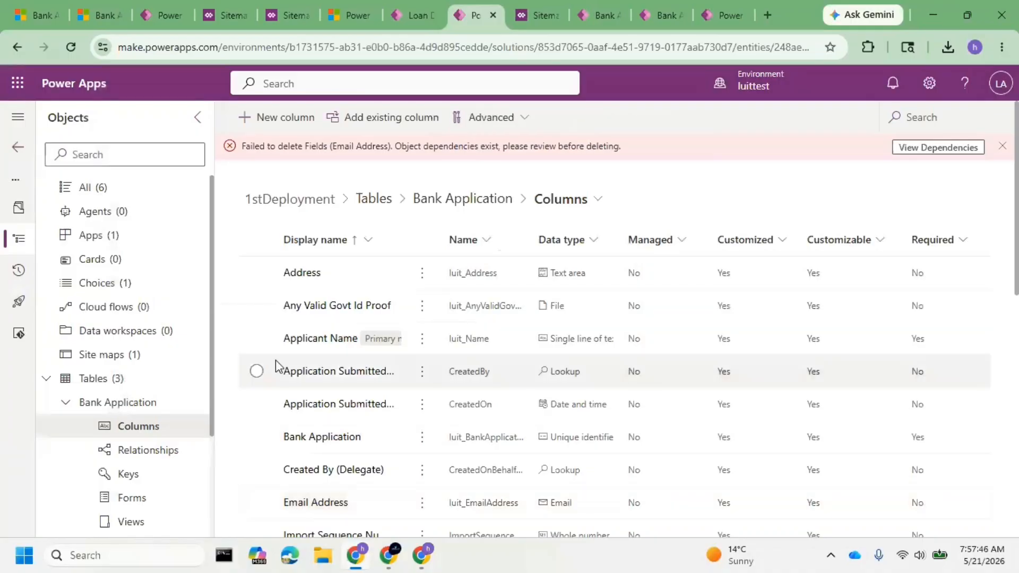
pyautogui.click(257, 273)
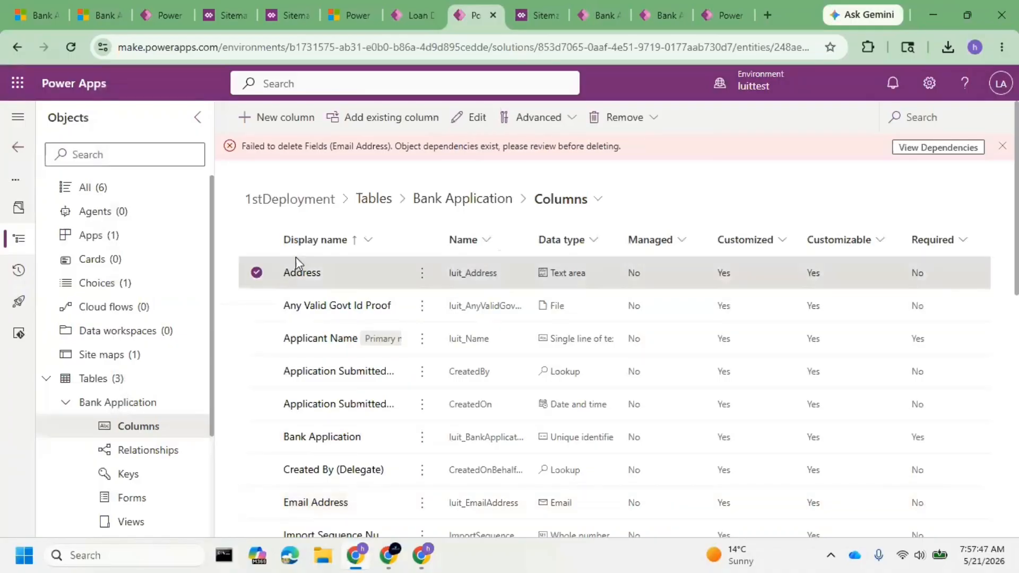
pyautogui.click(649, 122)
pyautogui.click(646, 174)
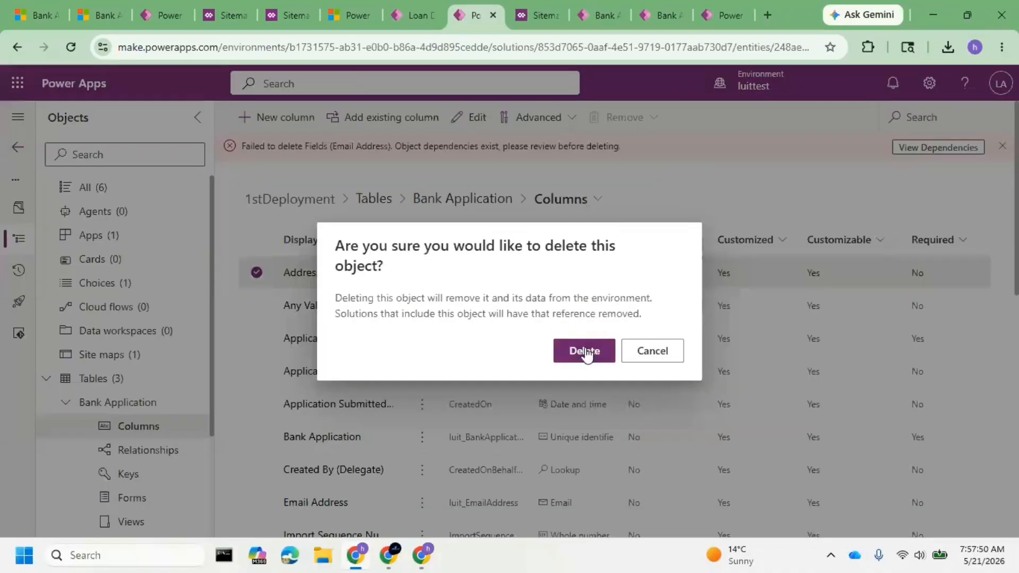
pyautogui.click(586, 351)
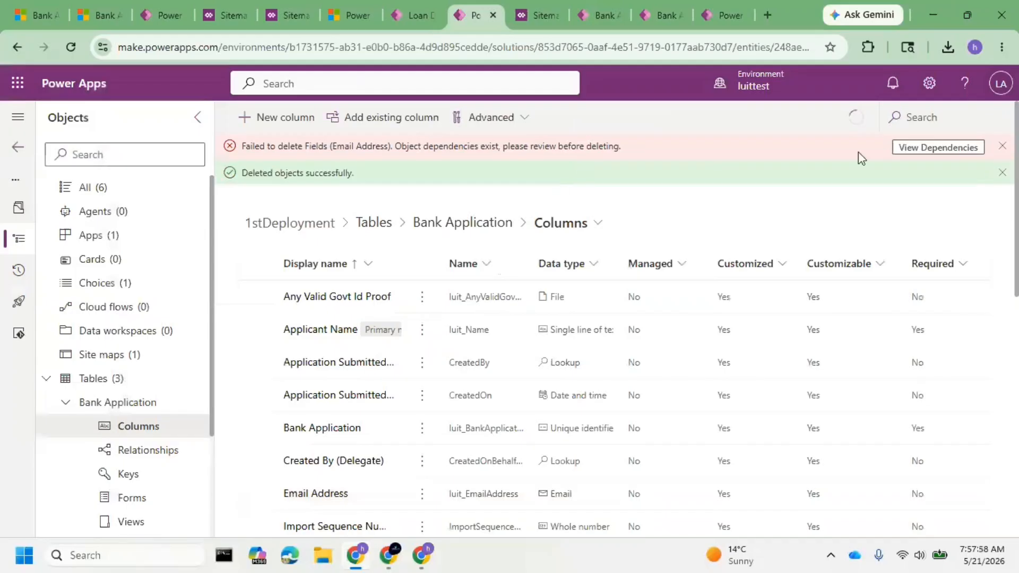
pyautogui.click(1002, 146)
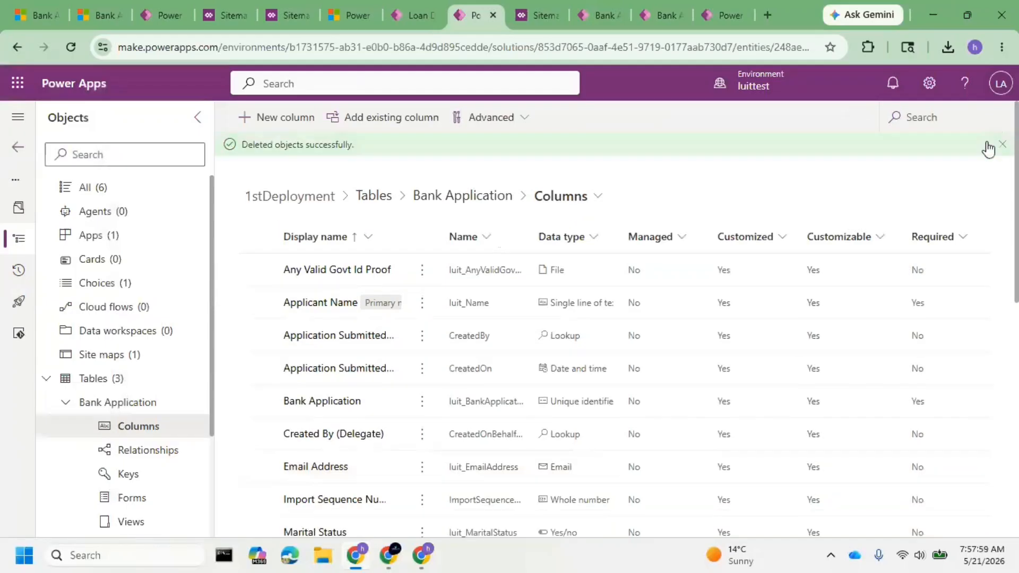
# Open the managed 1stDeployment solution in luitprod and examine the Bank Application table's columns.
pyautogui.click(719, 15)
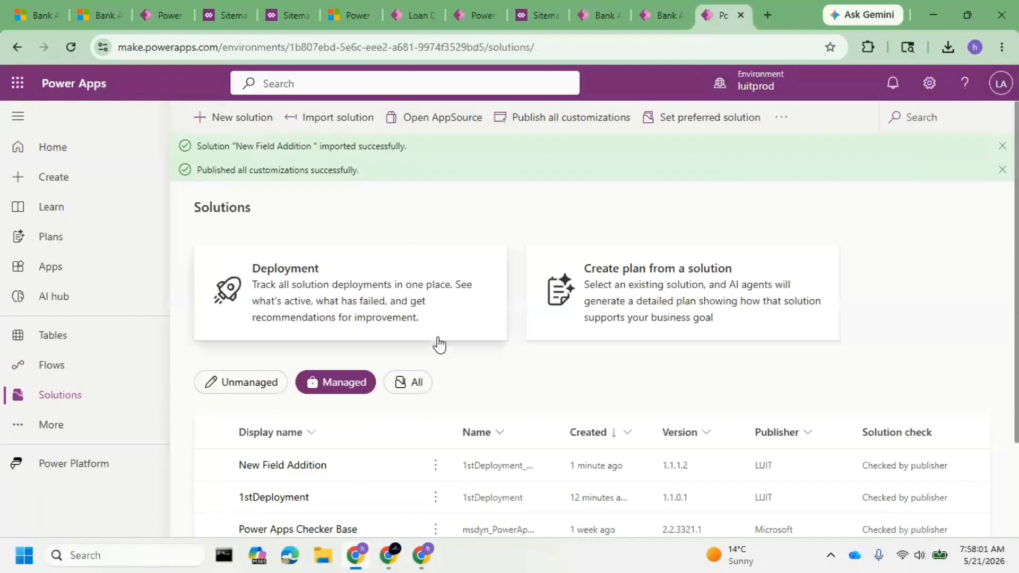
pyautogui.click(267, 501)
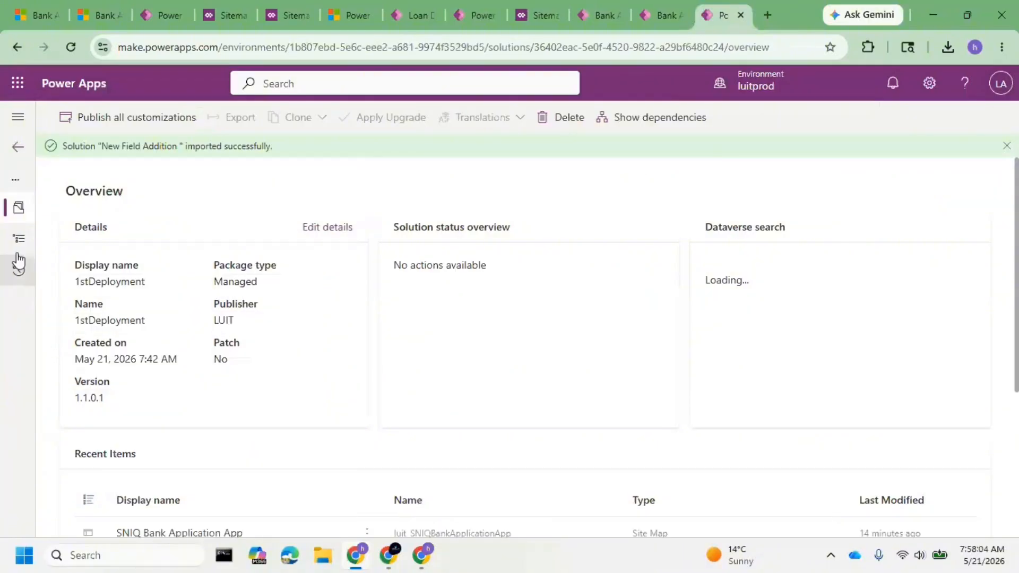
pyautogui.click(18, 243)
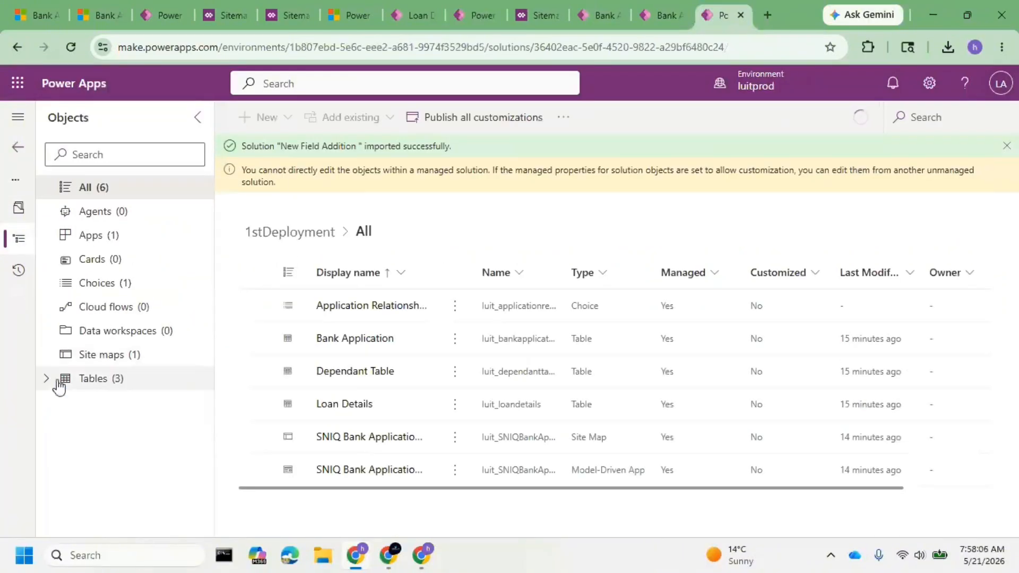
pyautogui.click(62, 380)
pyautogui.click(85, 405)
pyautogui.click(126, 430)
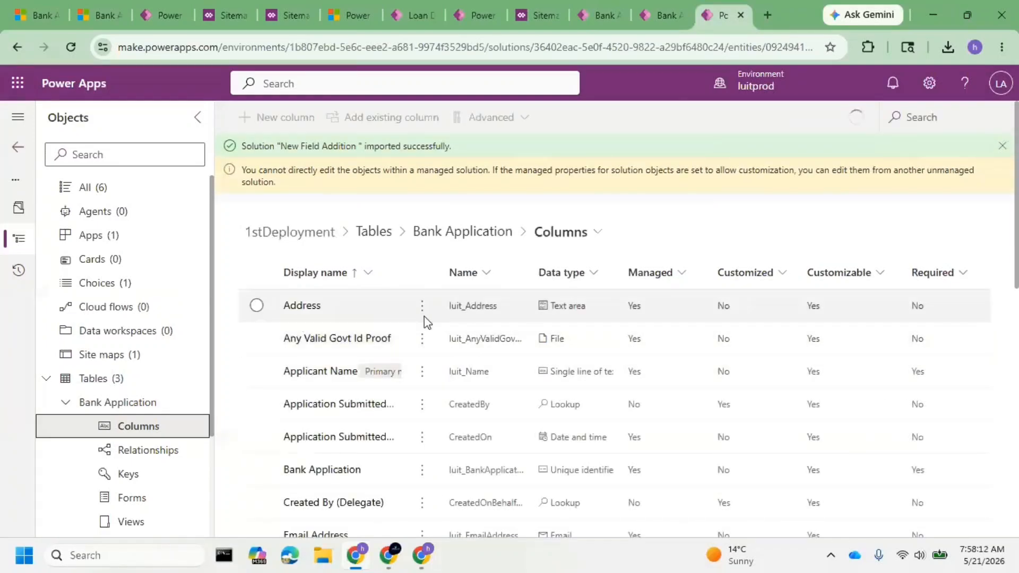
# Export luittest's 1stDeployment solution as a managed solution with version 1.2.0.1 and download the package.
pyautogui.click(422, 16)
pyautogui.click(478, 17)
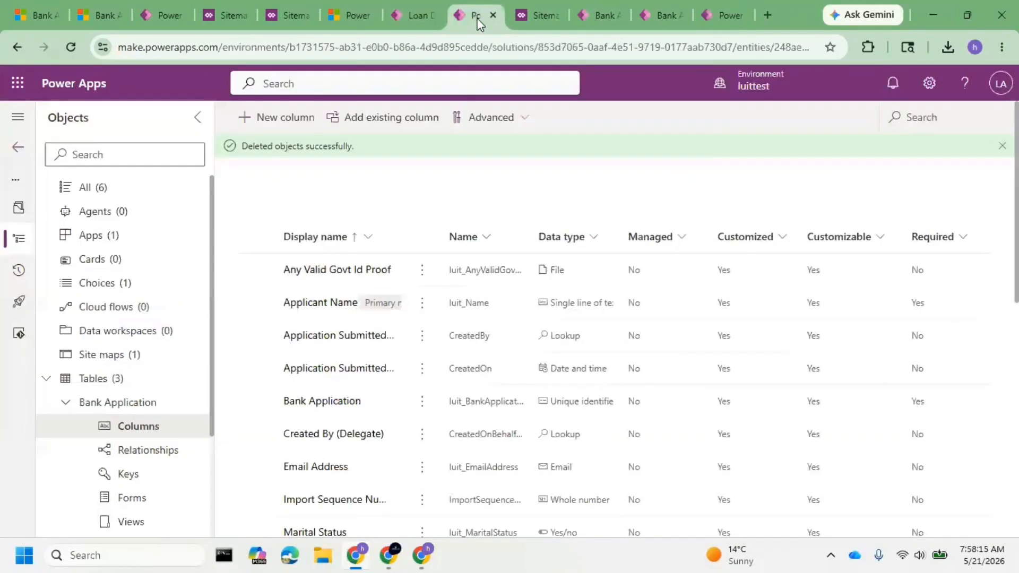
pyautogui.click(18, 149)
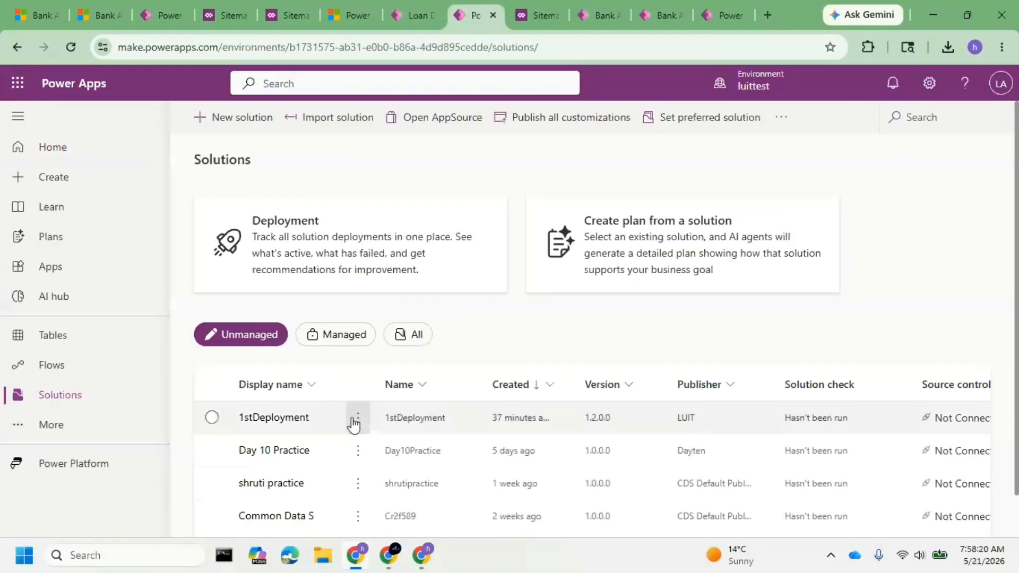
pyautogui.click(357, 420)
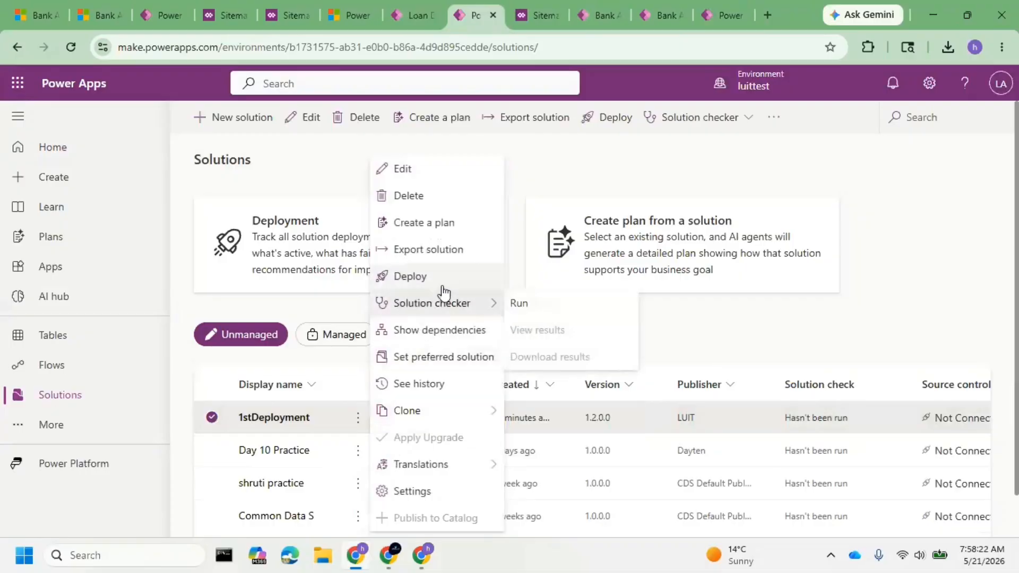
pyautogui.click(443, 262)
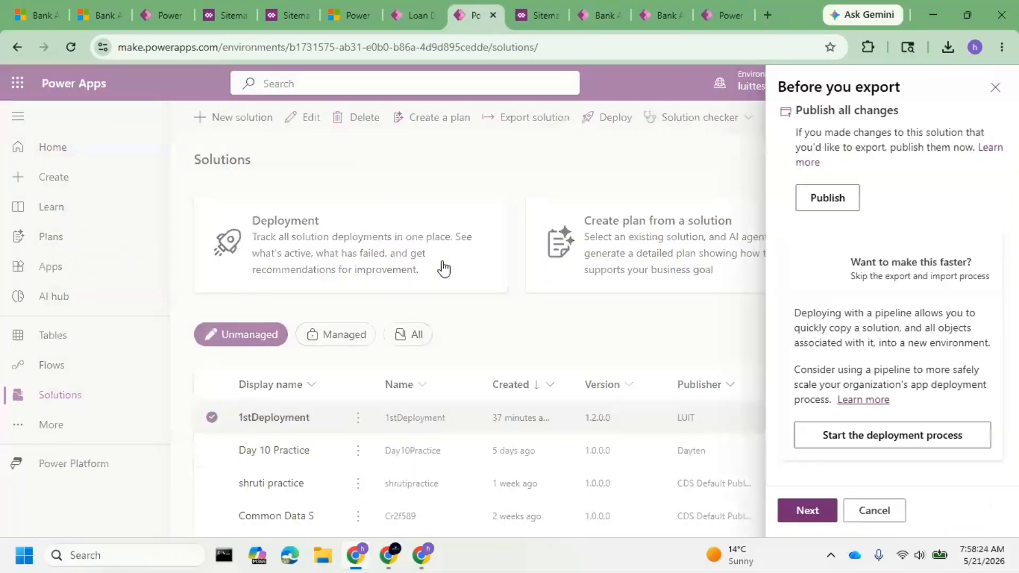
pyautogui.click(803, 510)
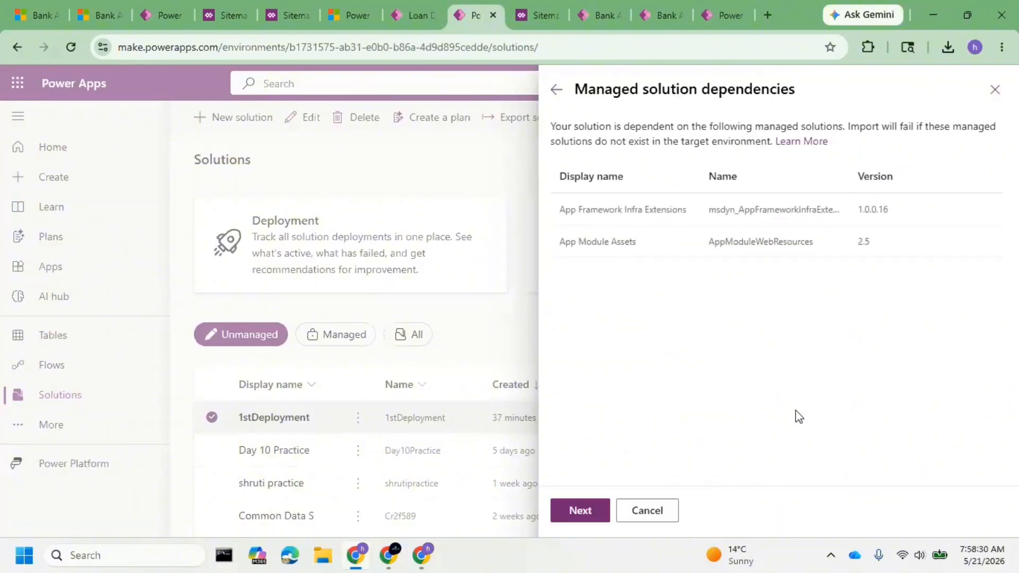
pyautogui.click(593, 518)
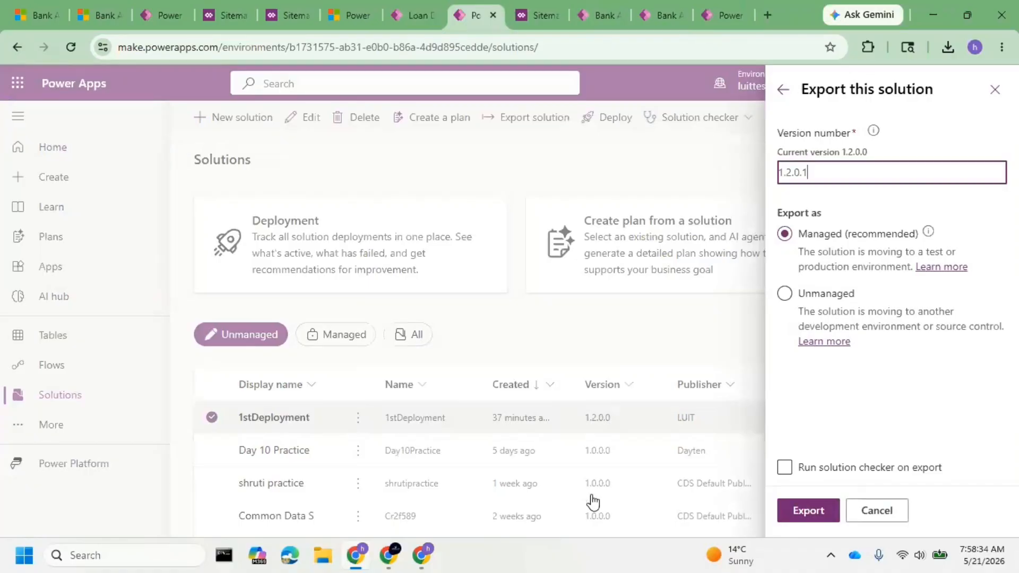
pyautogui.click(825, 510)
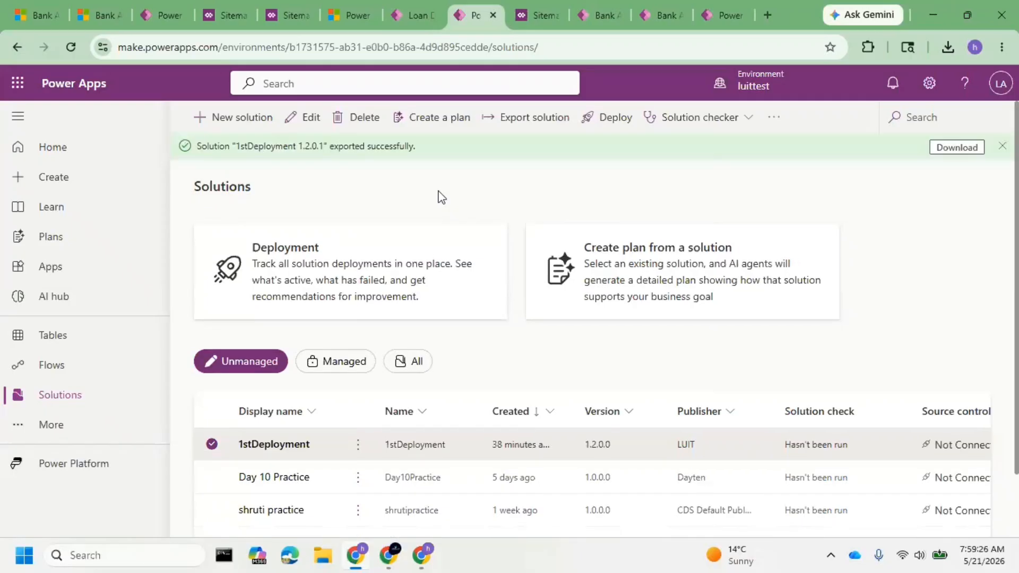
pyautogui.click(948, 151)
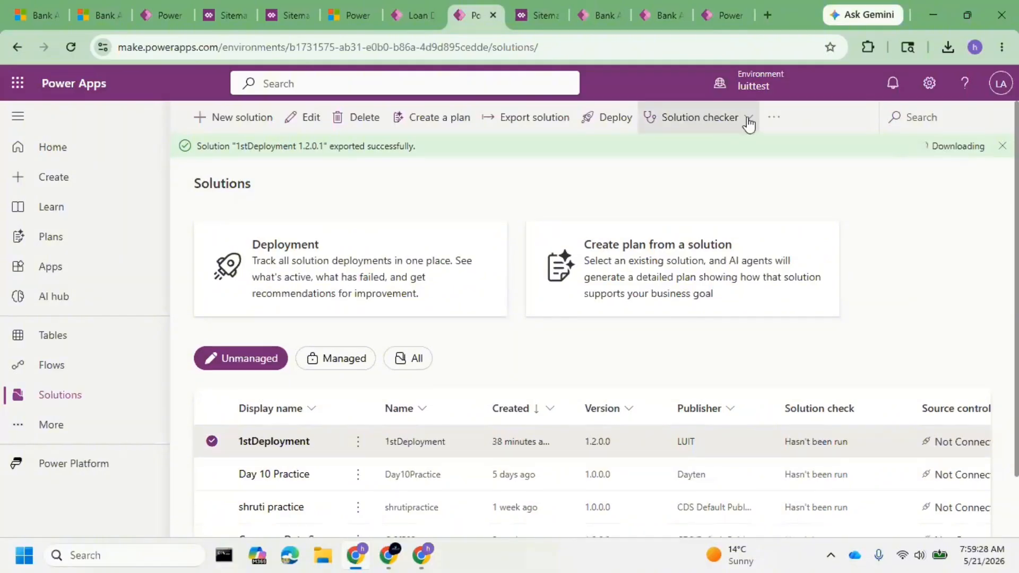
# Import the 1stDeployment_1_2_0_1_managed package into the luitprod environment.
pyautogui.click(717, 14)
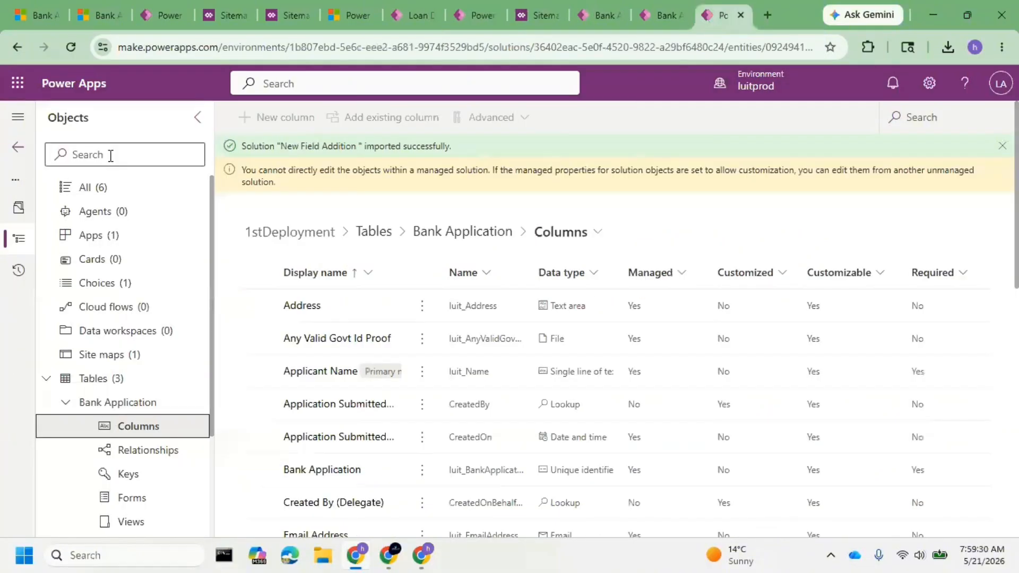
pyautogui.click(21, 149)
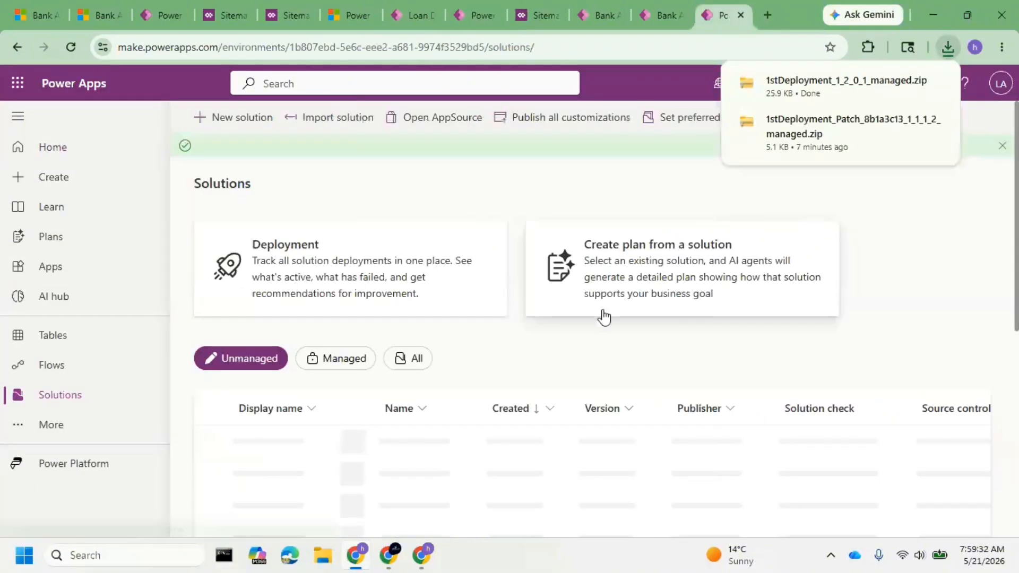
pyautogui.click(347, 365)
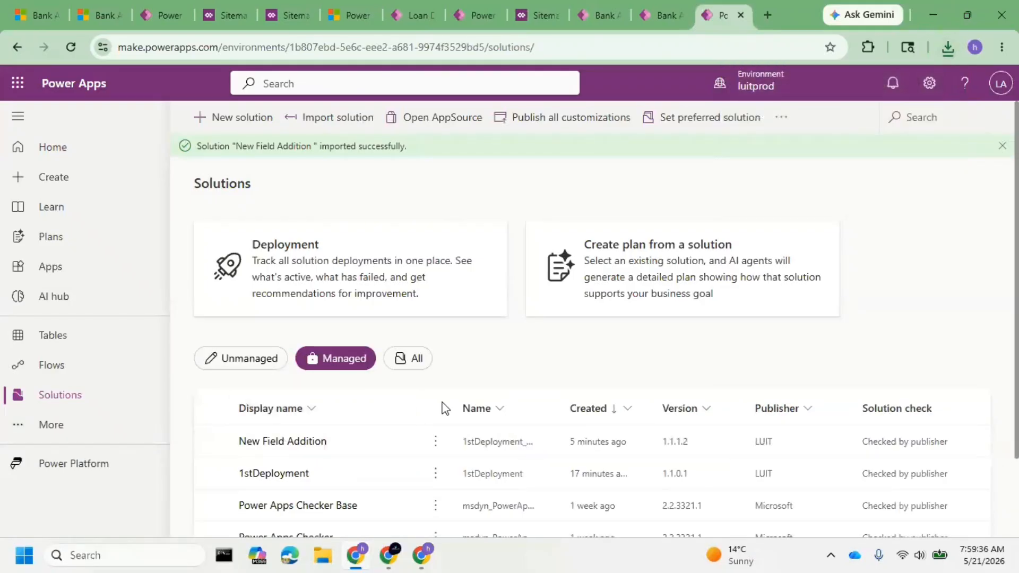
pyautogui.click(334, 128)
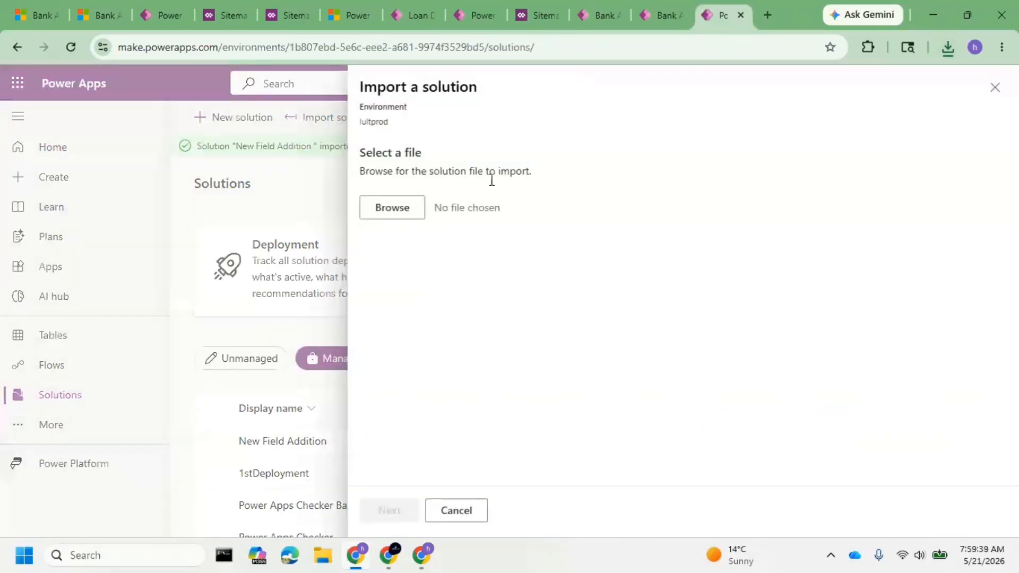
pyautogui.click(418, 214)
pyautogui.click(214, 141)
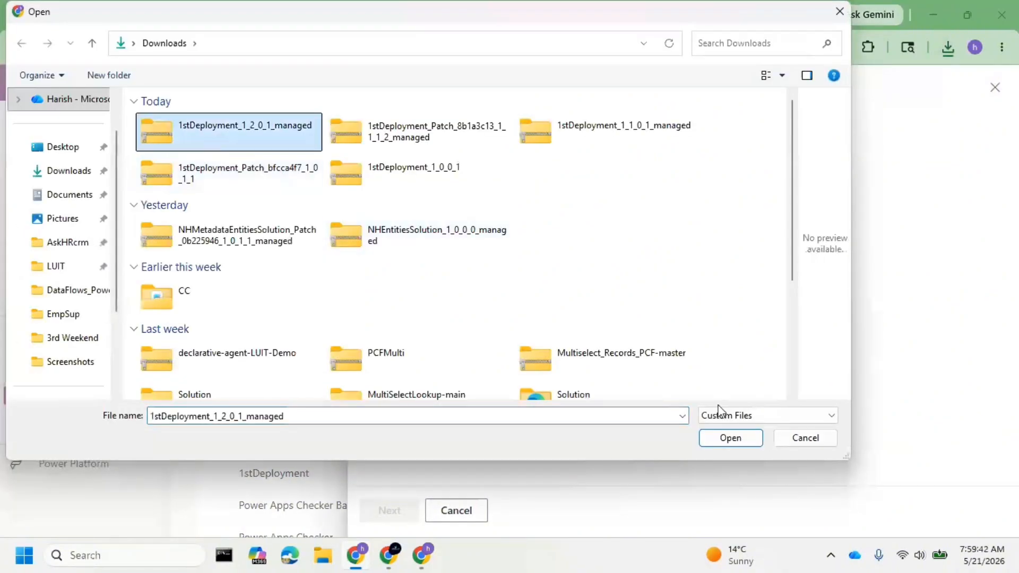
pyautogui.click(728, 436)
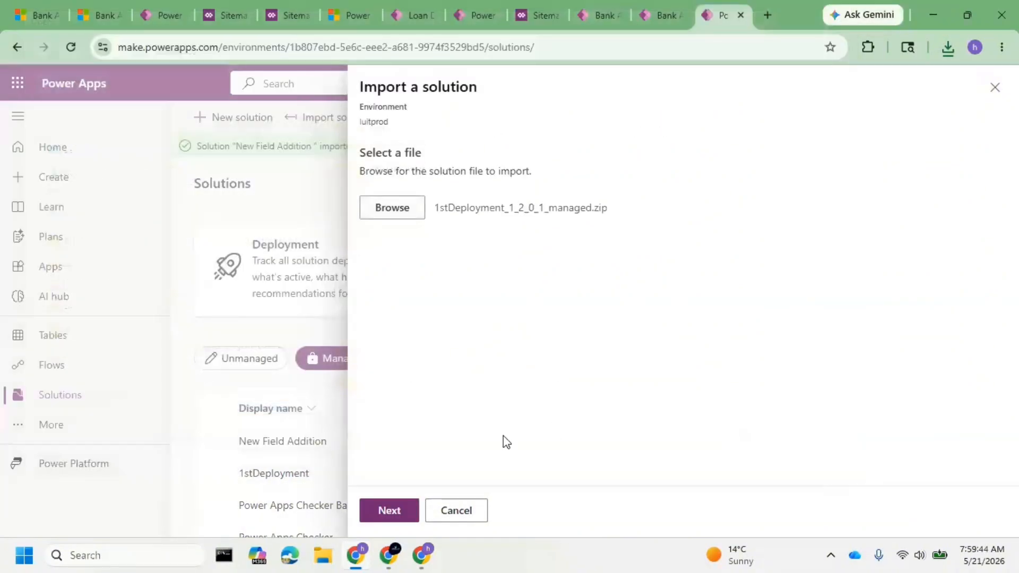
pyautogui.click(397, 504)
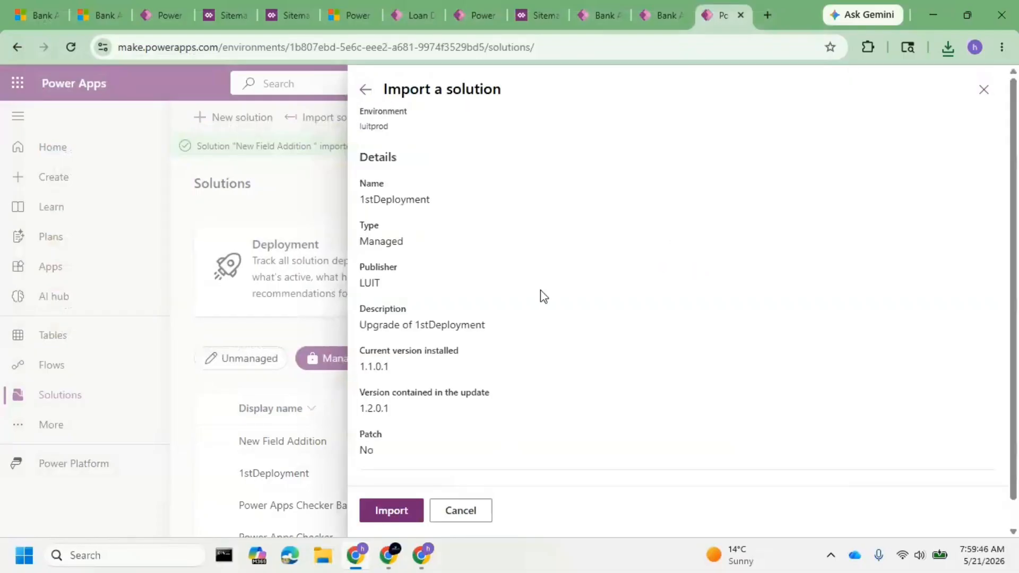
pyautogui.click(396, 509)
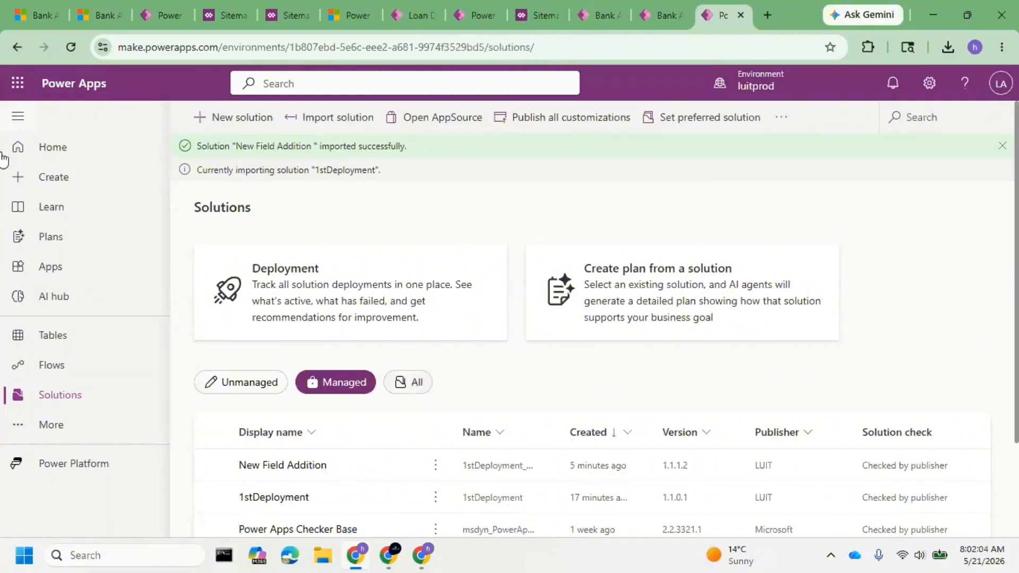
# Refresh luitprod's solutions list, dismiss the New Field Addition notification, and check the import status of 1stDeployment among managed and all solutions.
pyautogui.click(75, 46)
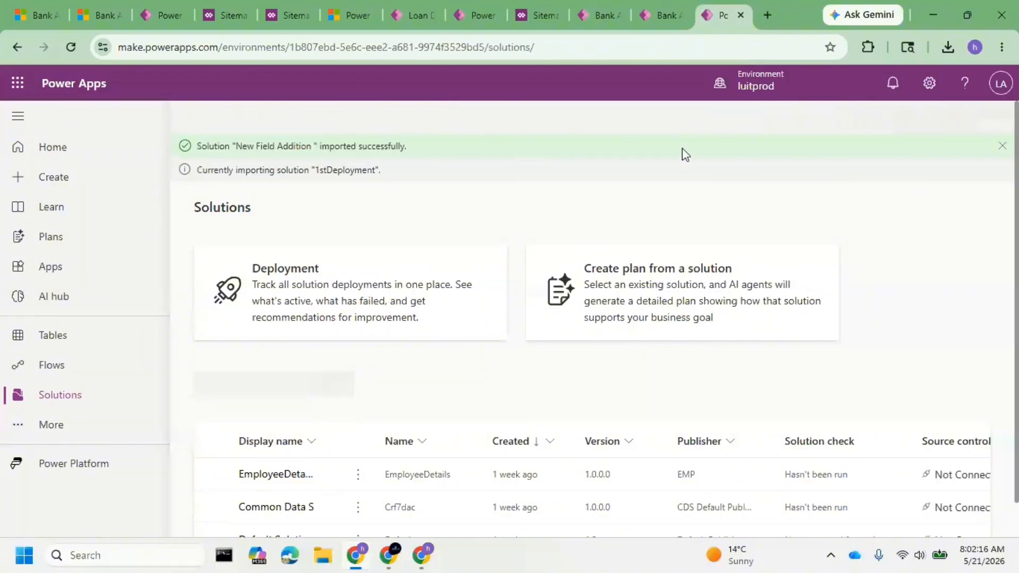
pyautogui.click(1002, 145)
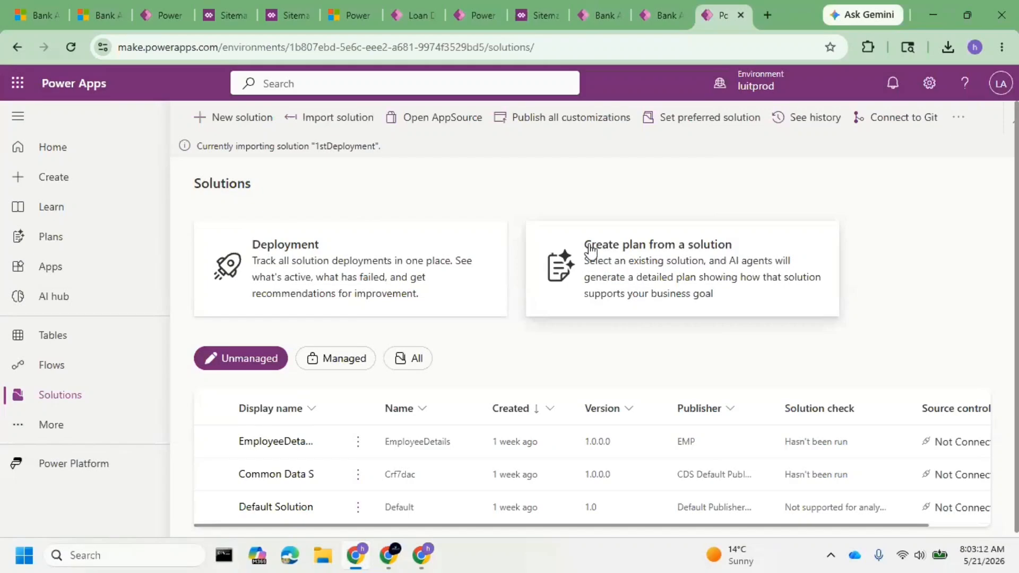
pyautogui.click(78, 48)
pyautogui.click(71, 46)
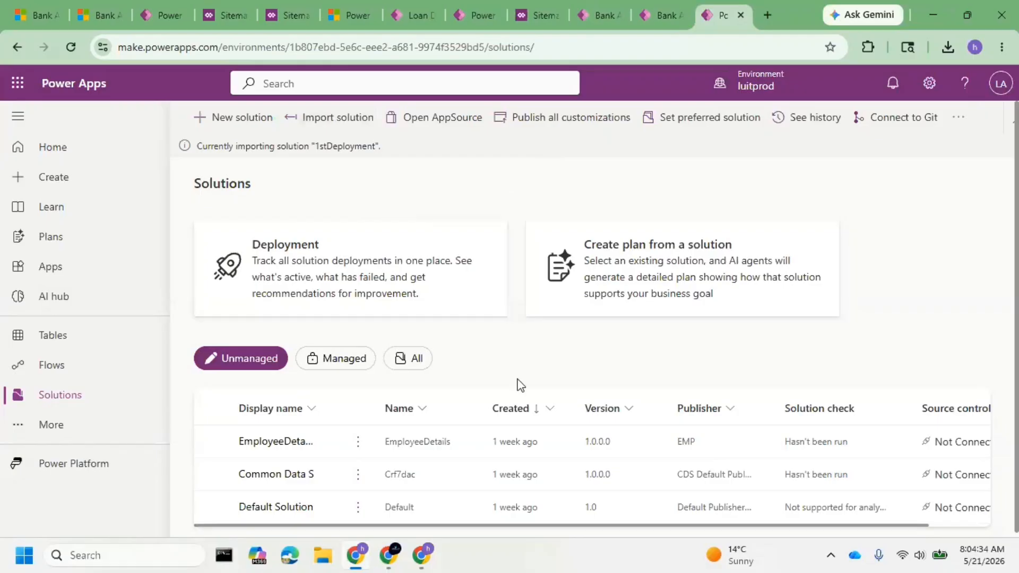
pyautogui.click(350, 359)
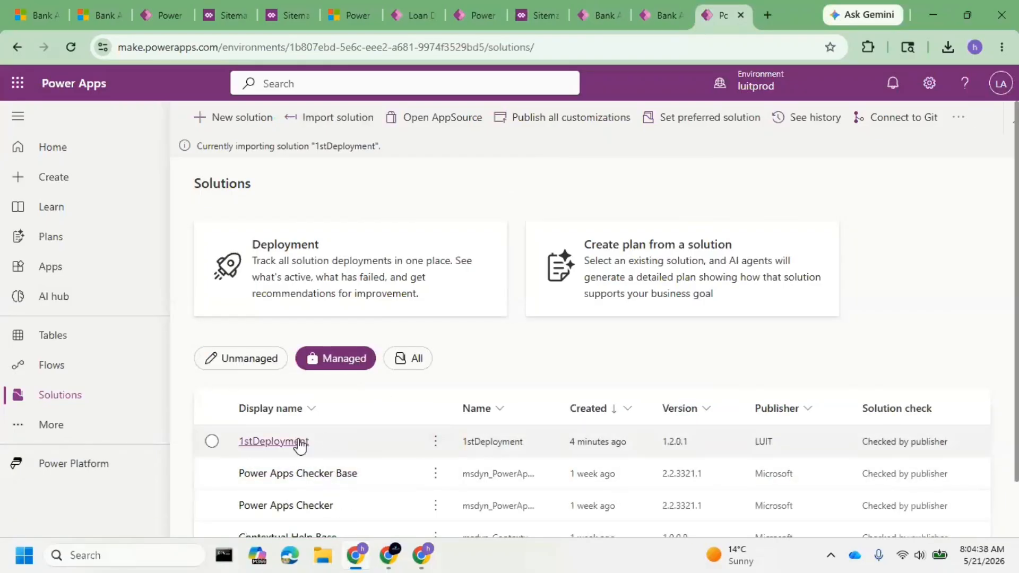
pyautogui.click(404, 359)
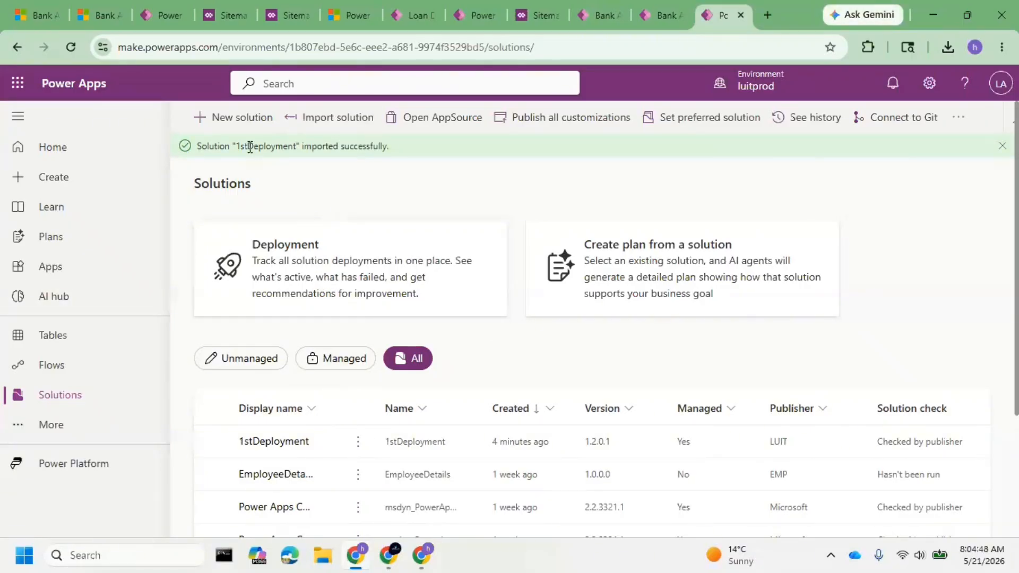
pyautogui.moveTo(236, 146); pyautogui.dragTo(457, 166)
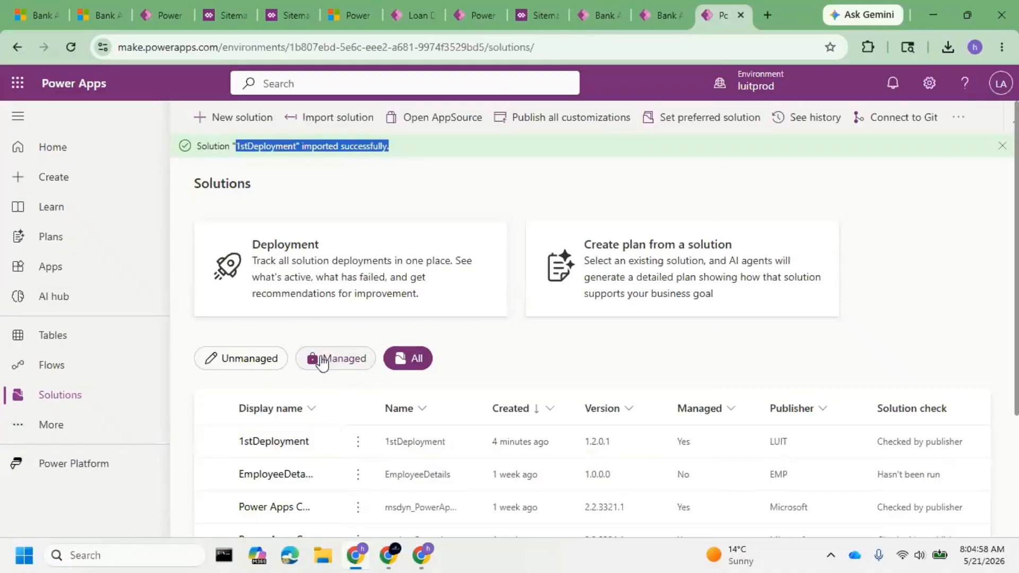
# Examine the Bank Application table's columns in luitprod's 1stDeployment solution, then return to the solutions list and dismiss the import notification.
pyautogui.click(281, 450)
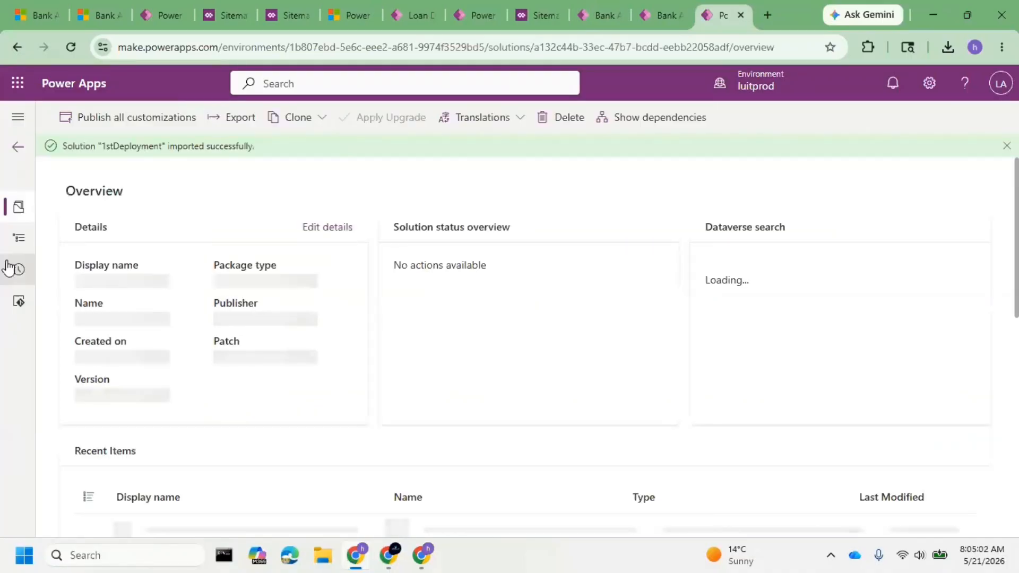
pyautogui.click(19, 239)
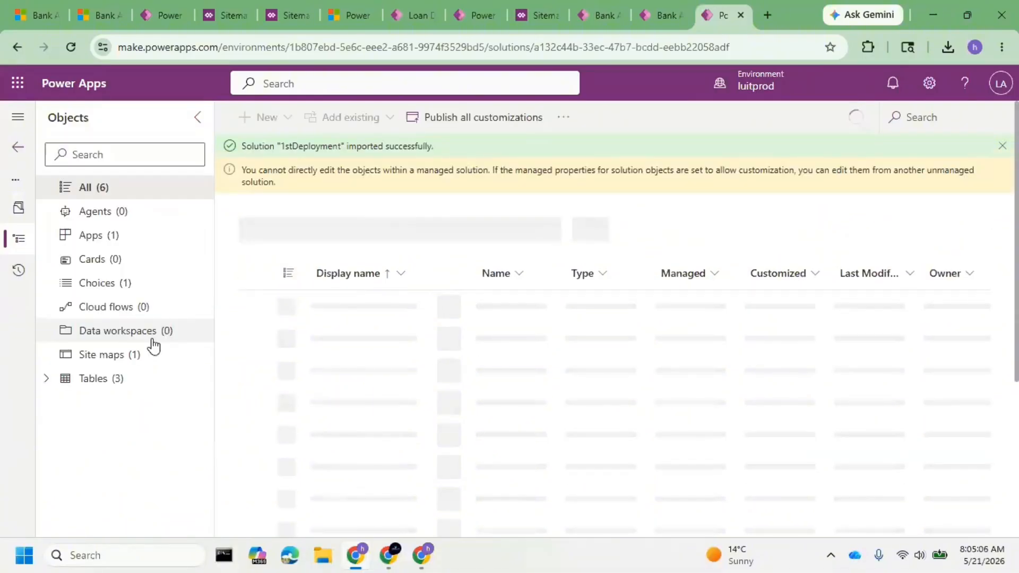
pyautogui.click(48, 380)
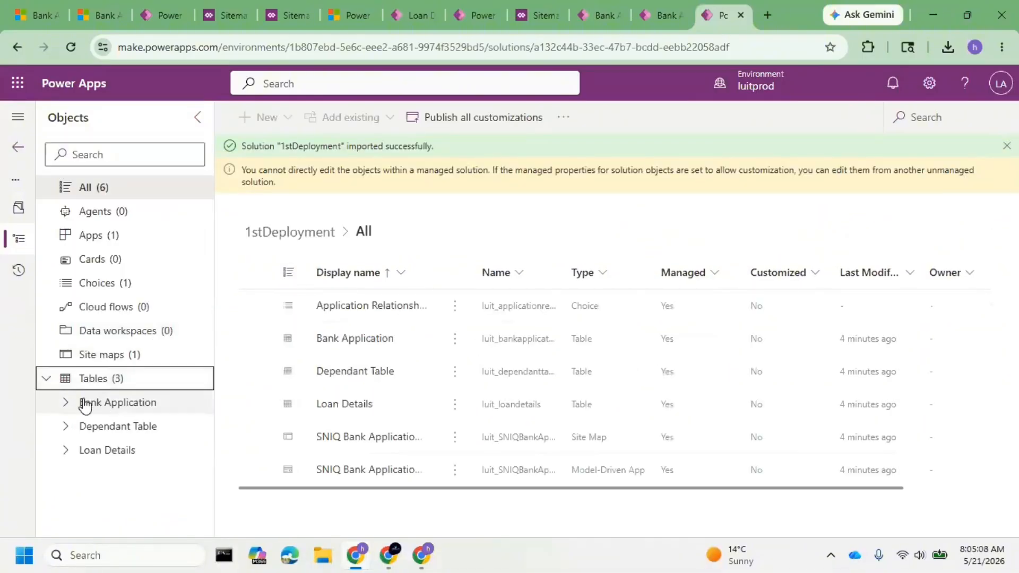
pyautogui.click(86, 407)
pyautogui.click(152, 432)
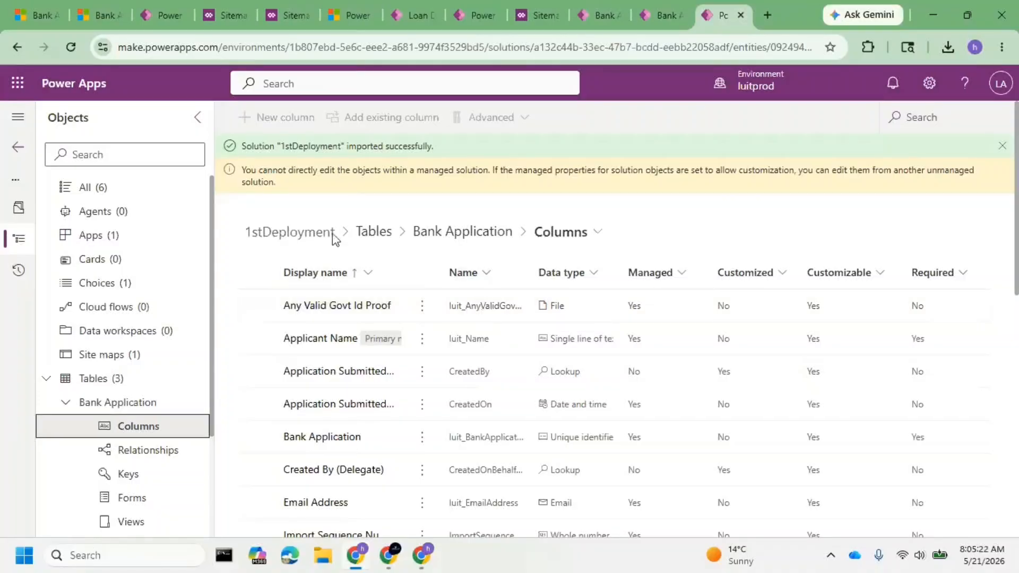
pyautogui.click(22, 154)
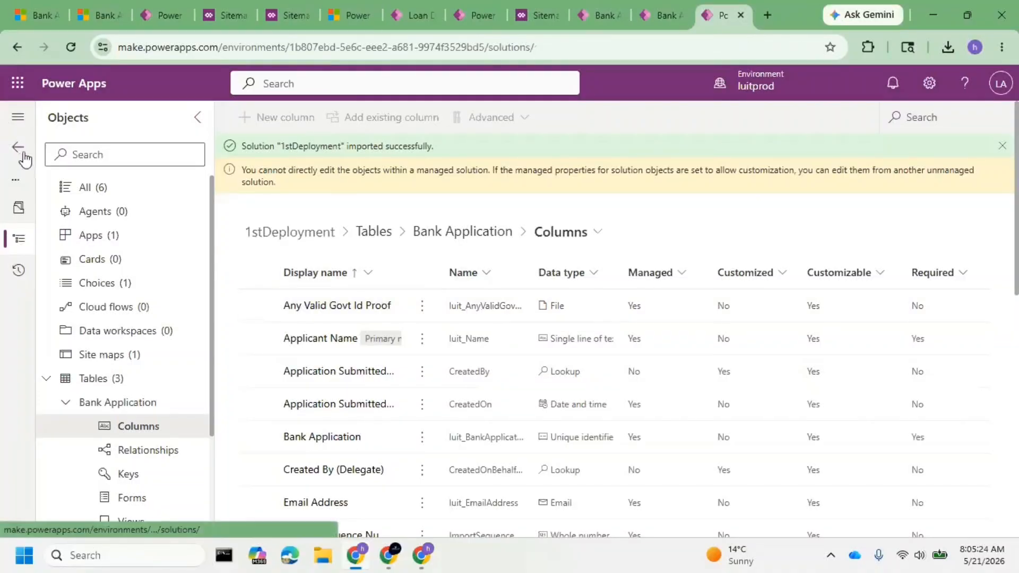
pyautogui.click(1001, 148)
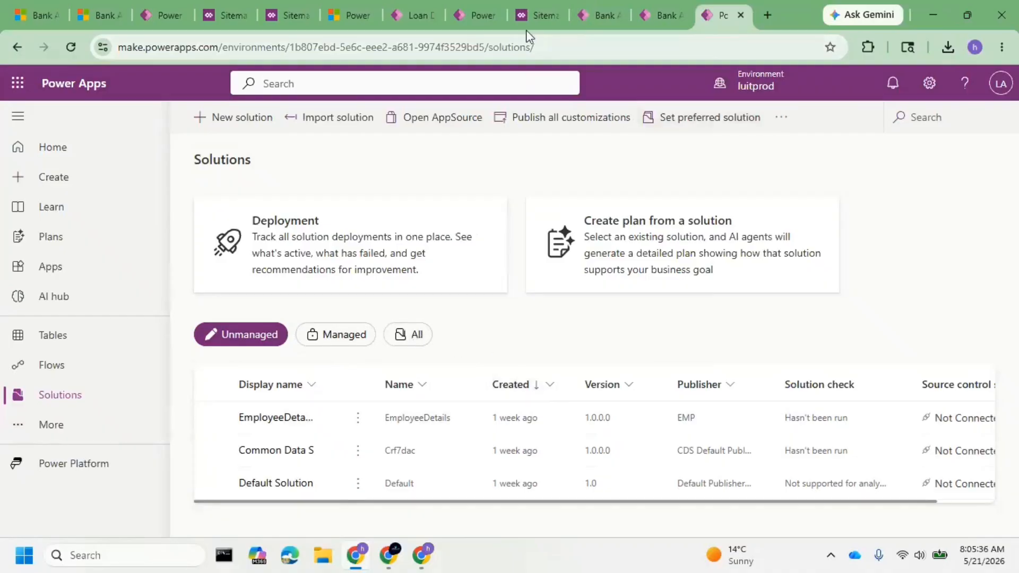
# Clone the 1stDeployment solution in luittest to a new solution version 1.3.0.0.
pyautogui.click(477, 17)
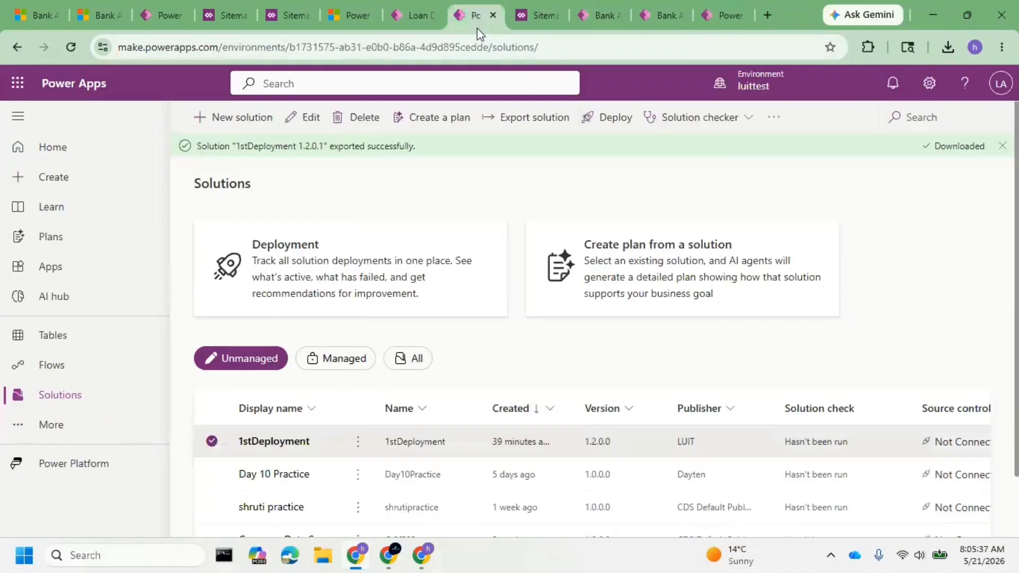
pyautogui.click(358, 445)
pyautogui.moveTo(437, 410)
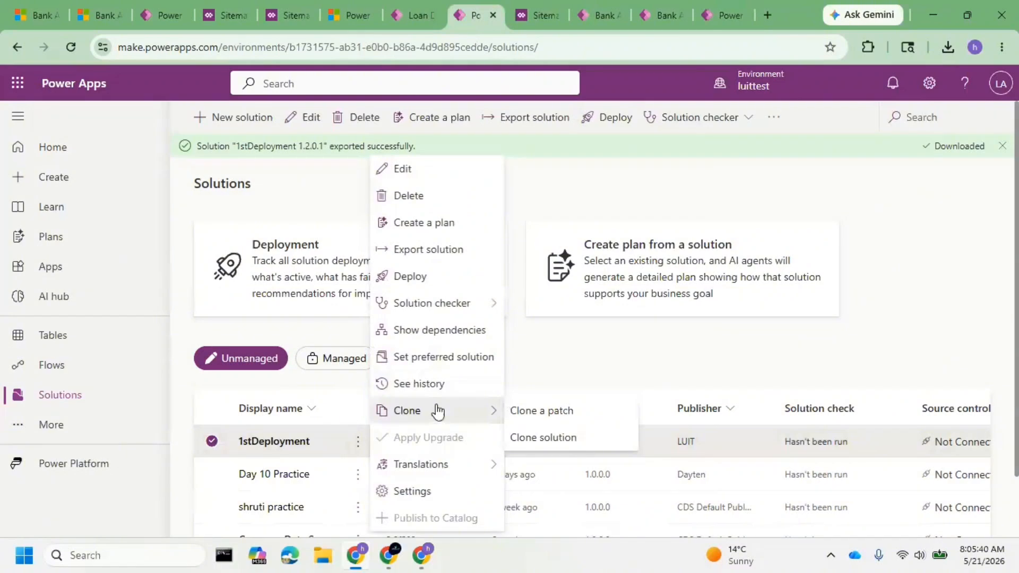
pyautogui.click(555, 439)
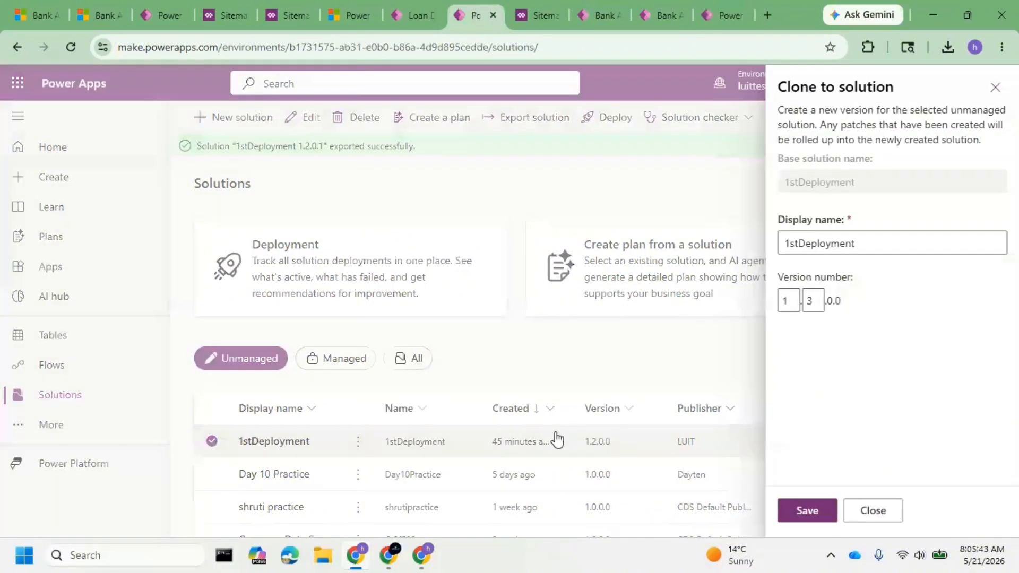
pyautogui.click(815, 510)
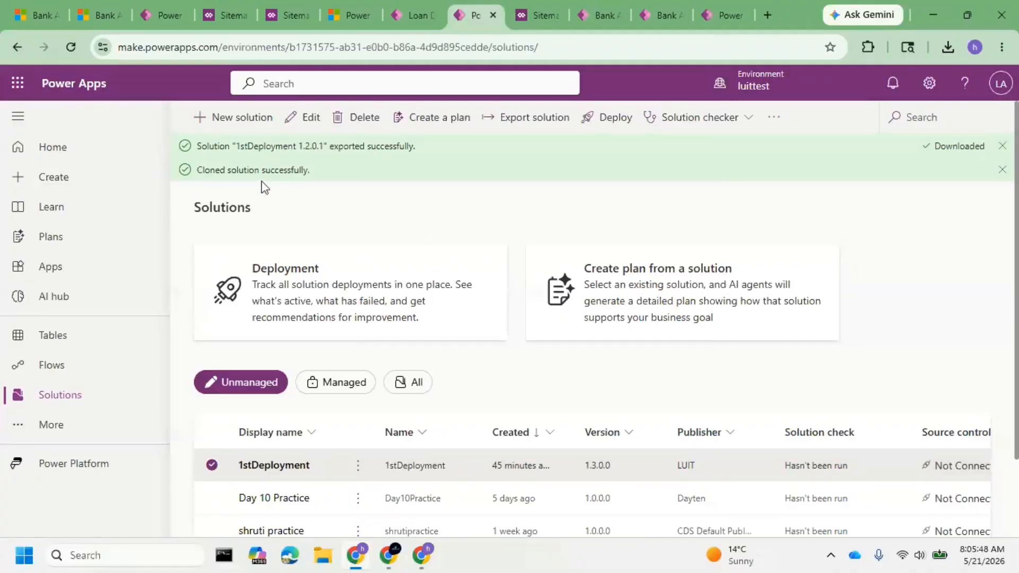
# Dismiss the export and clone notifications and export luittest's 1stDeployment solution as version 1.3.0.1.
pyautogui.click(354, 469)
pyautogui.click(353, 467)
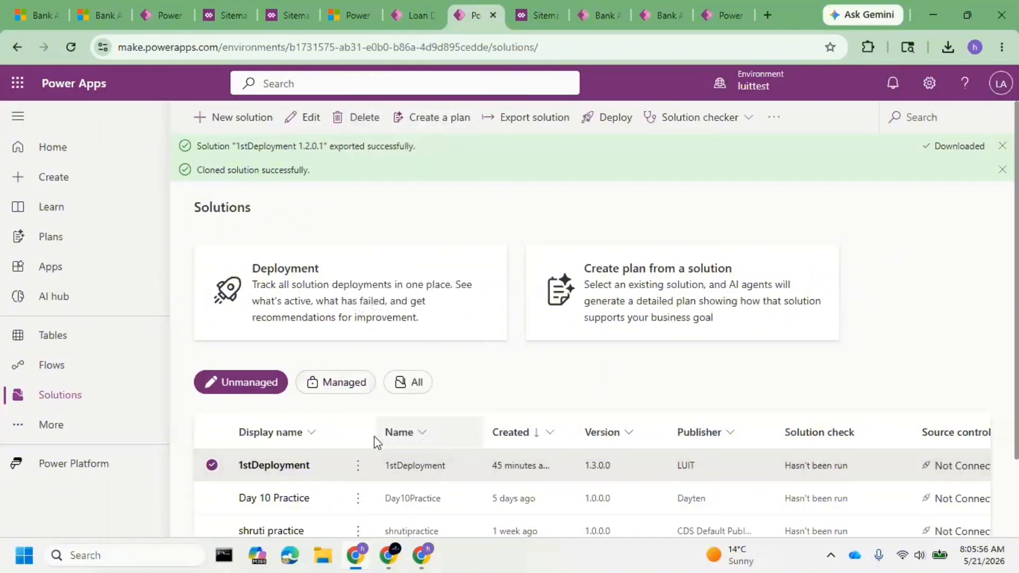
pyautogui.click(354, 469)
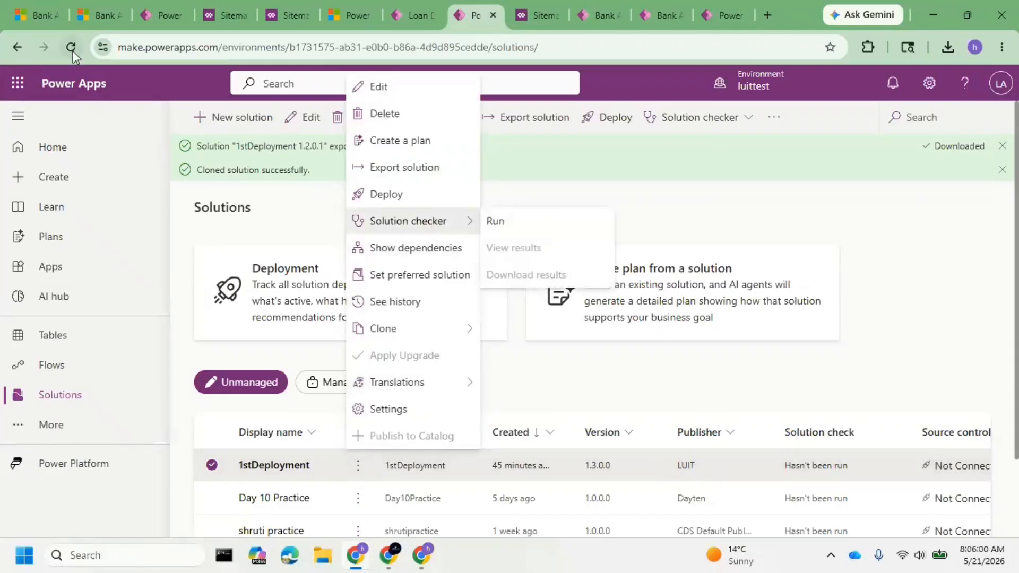
pyautogui.click(1002, 146)
pyautogui.click(1001, 146)
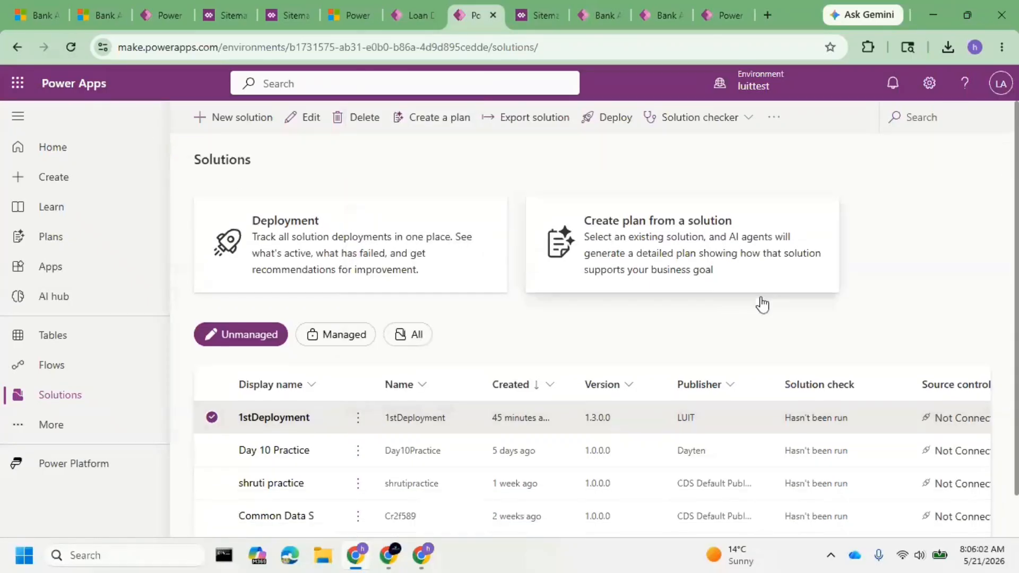
pyautogui.click(358, 418)
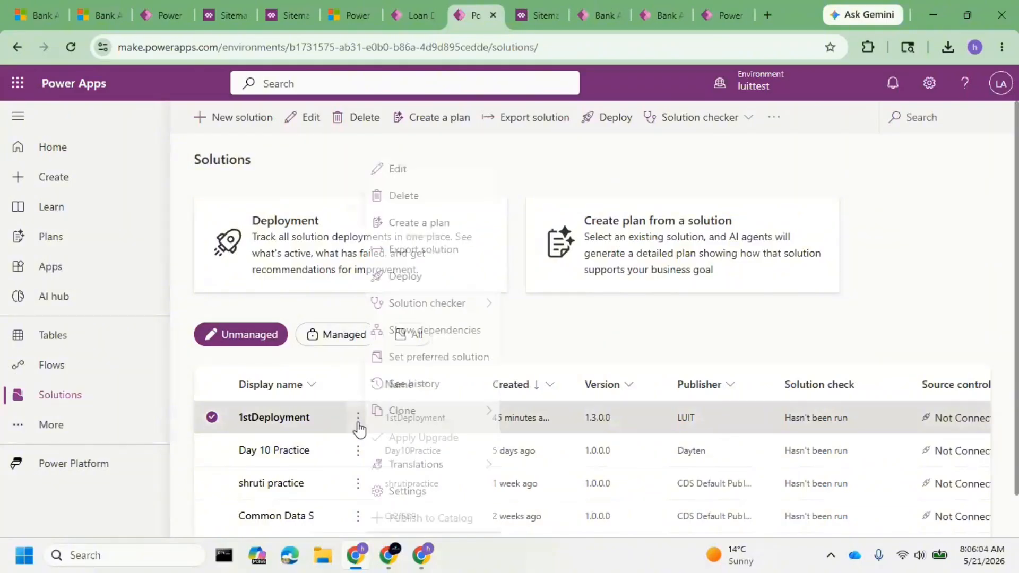
pyautogui.moveTo(466, 414)
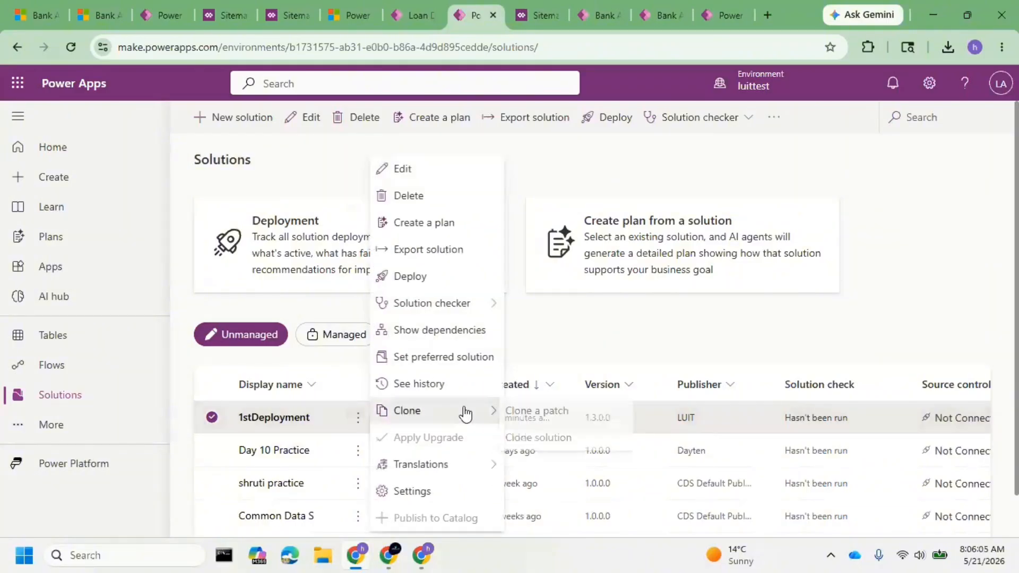
pyautogui.click(447, 257)
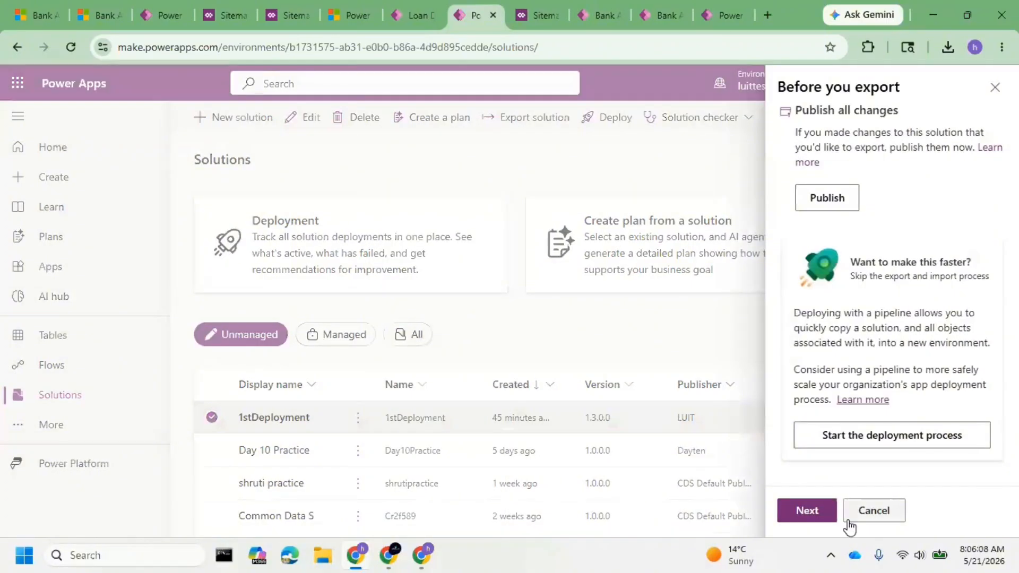
pyautogui.click(804, 512)
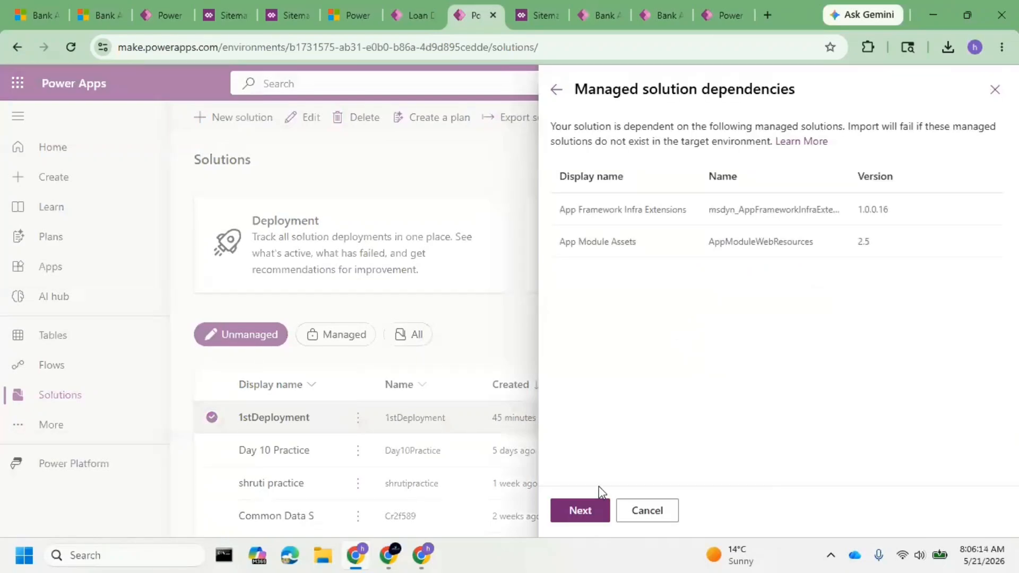
pyautogui.click(584, 514)
pyautogui.click(822, 511)
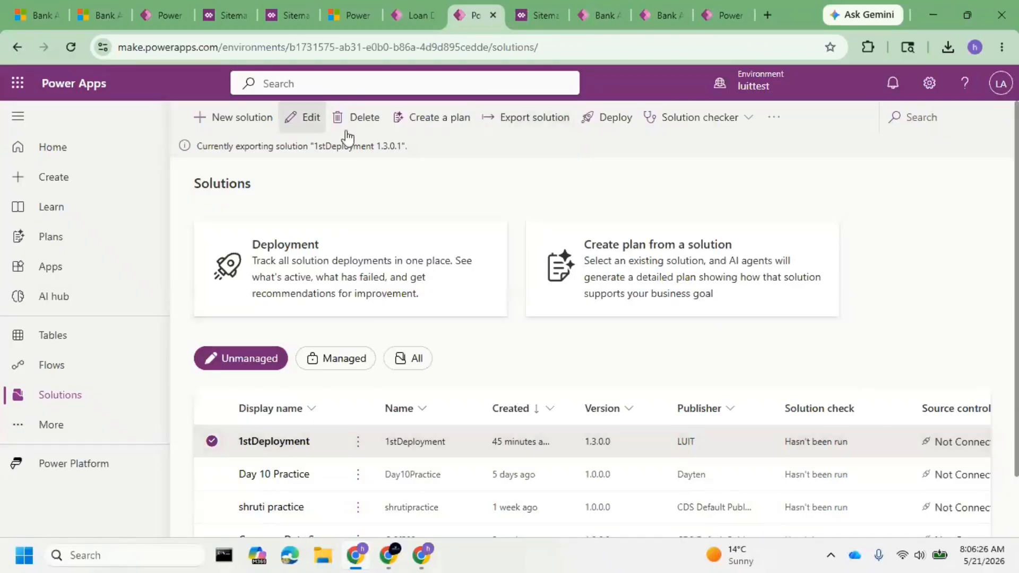
# Check the version of the managed 1stDeployment solution in luitprod and switch to the luittest app's Loan Details page.
pyautogui.click(721, 16)
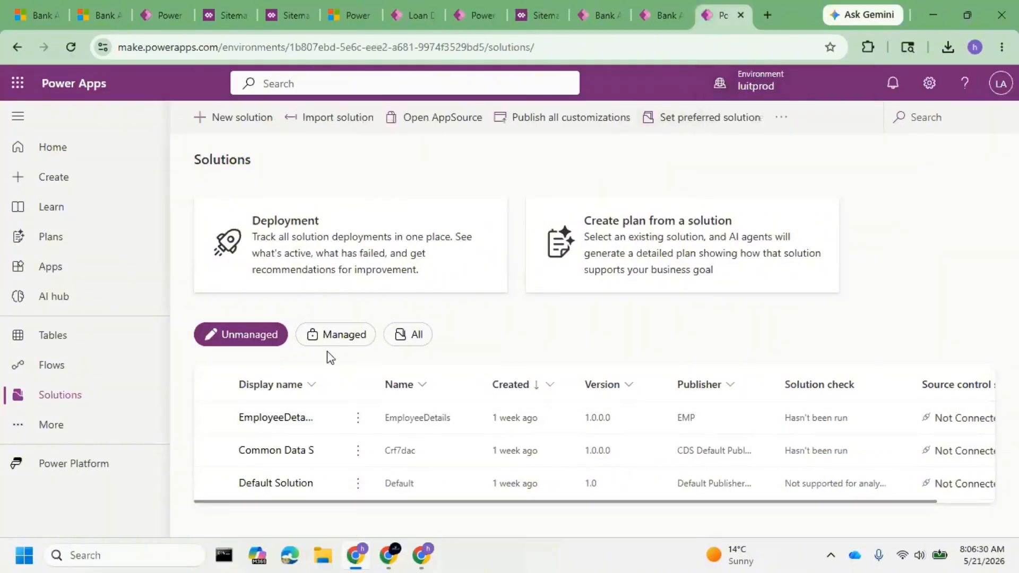
pyautogui.click(375, 345)
pyautogui.doubleClick(674, 417)
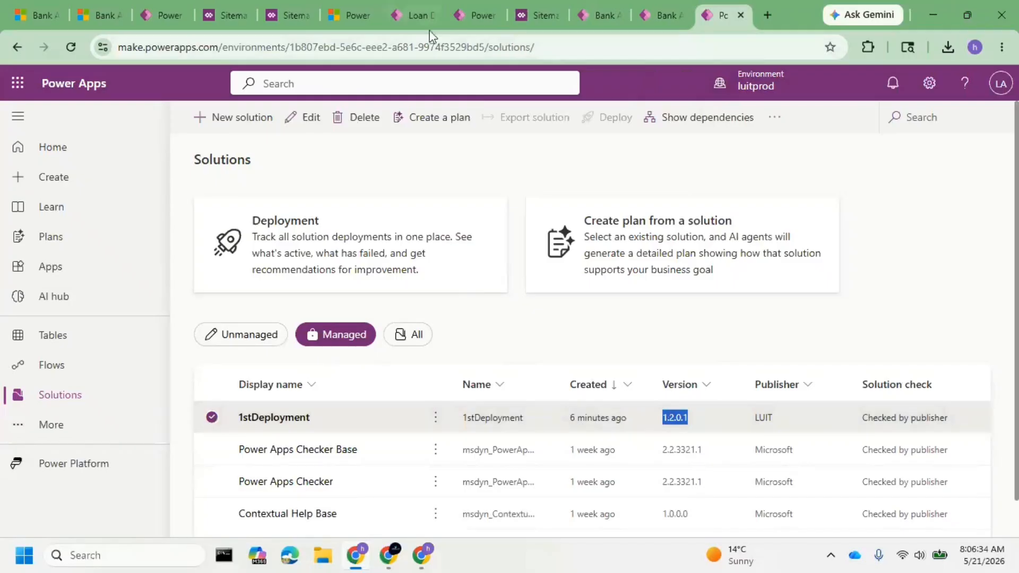
pyautogui.click(412, 25)
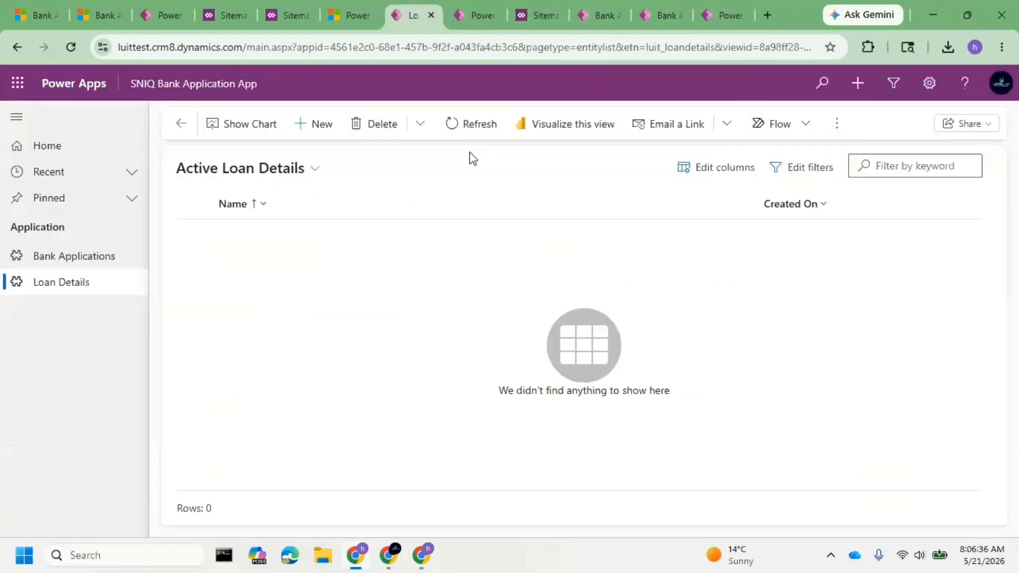
# Return to luittest's solutions list and download the exported managed 1stDeployment 1.3.0.1 solution.
pyautogui.click(469, 16)
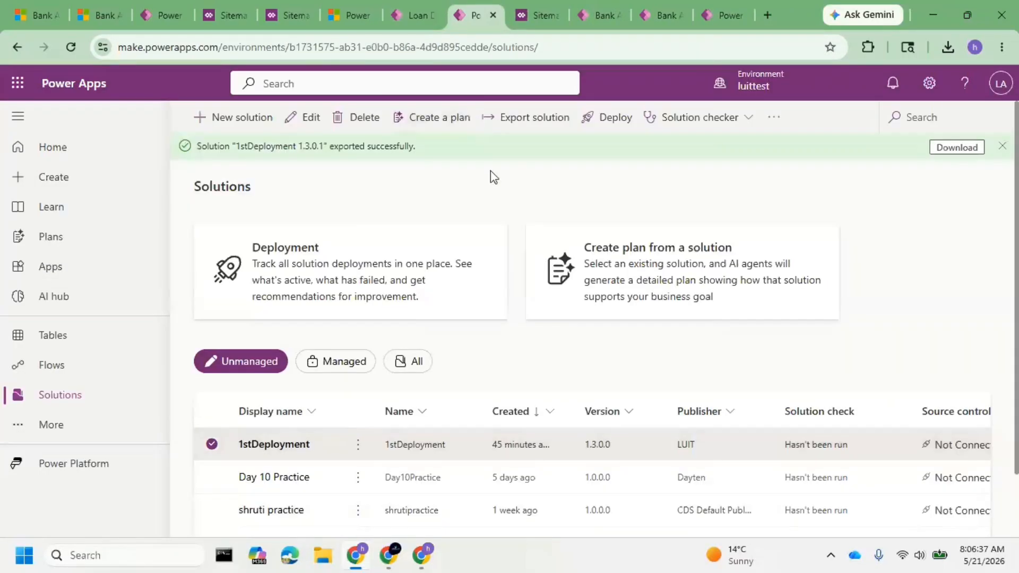
pyautogui.click(949, 145)
# Start importing 1stDeployment_1_3_0_1_managed.zip into luitprod and proceed to the import details.
pyautogui.click(728, 16)
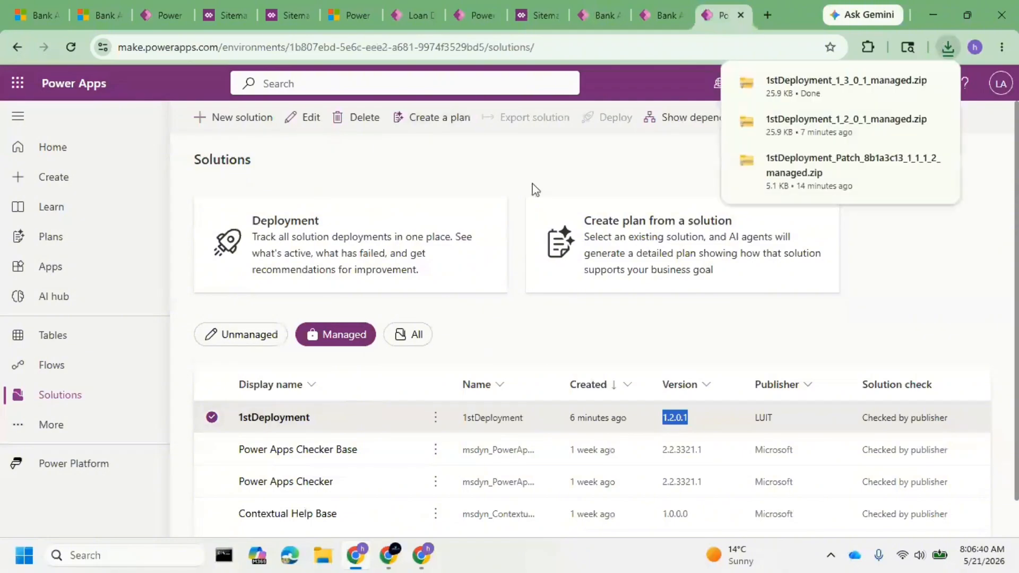
pyautogui.click(219, 418)
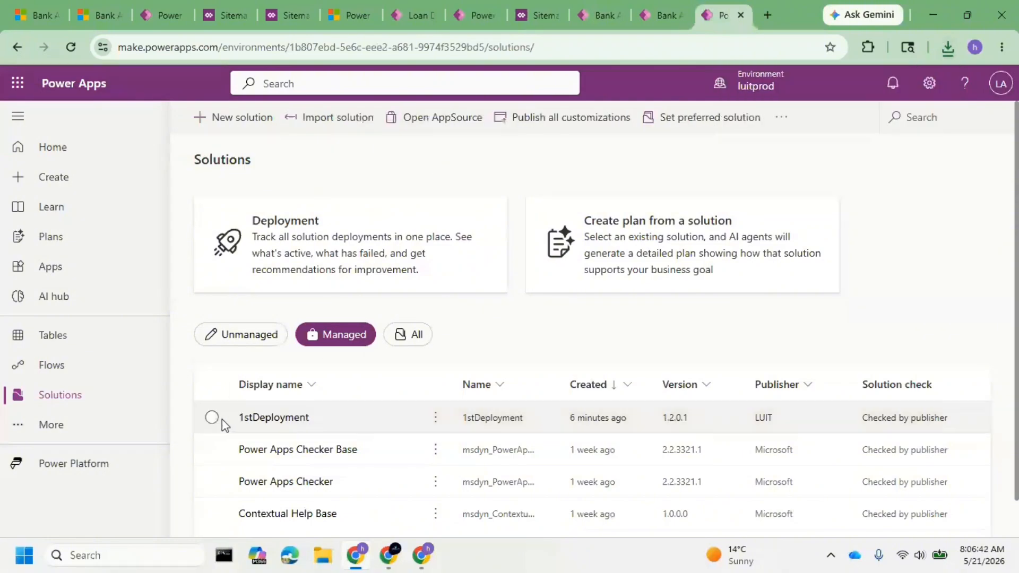
pyautogui.click(325, 119)
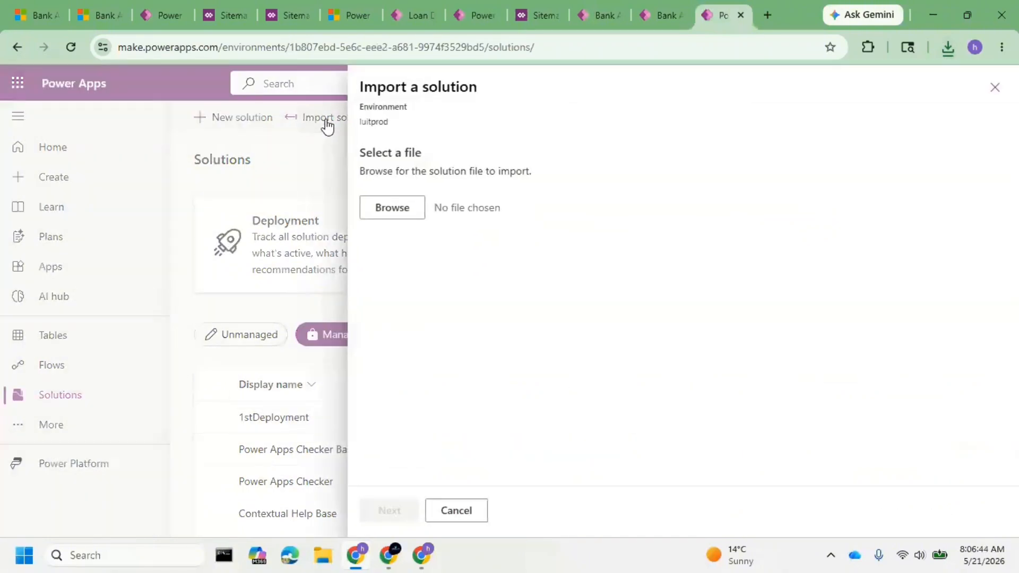
pyautogui.click(396, 213)
pyautogui.click(276, 135)
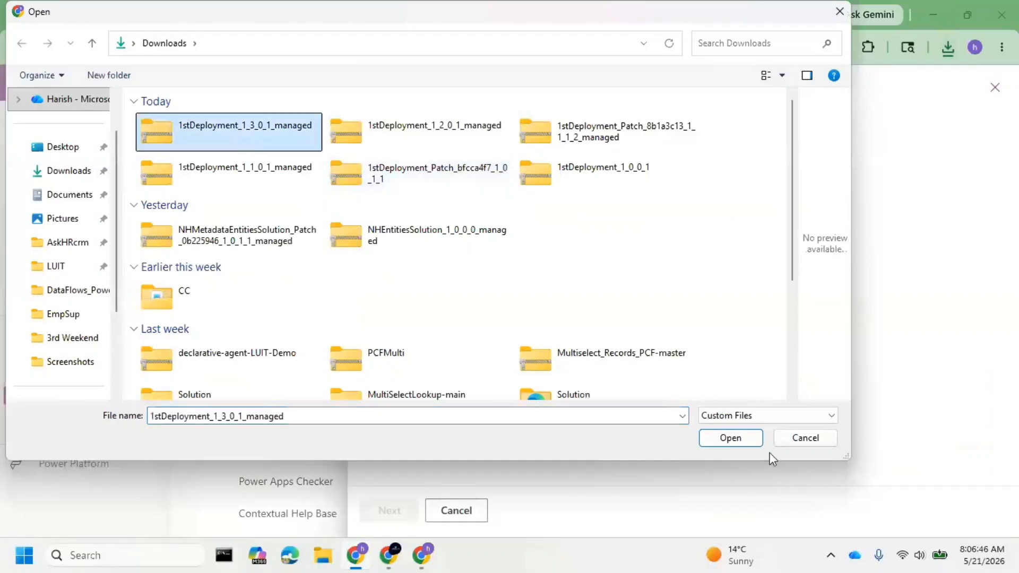
pyautogui.click(747, 438)
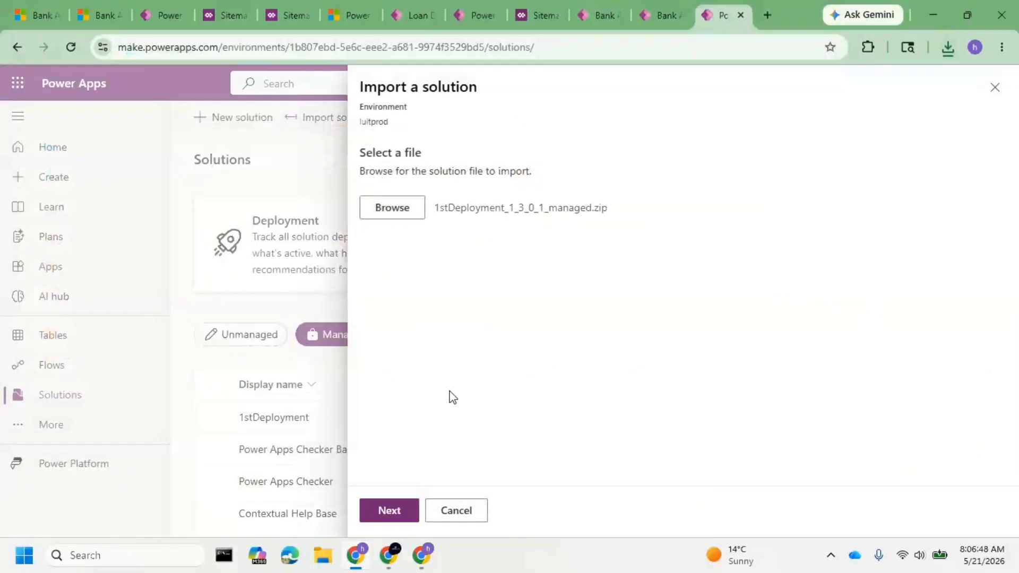
pyautogui.click(395, 511)
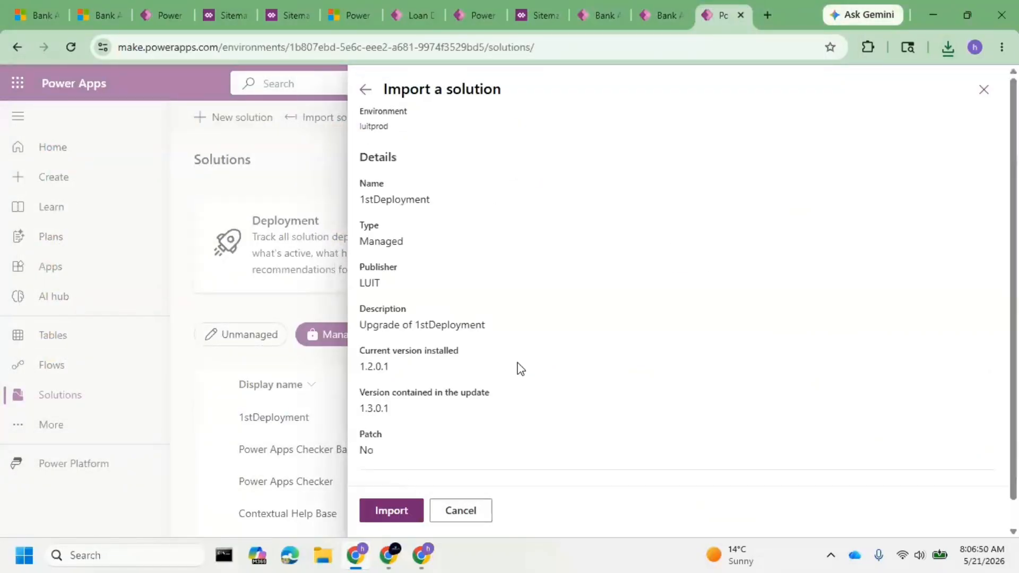
# Compare the Upgrade, Stage for upgrade and Update solution actions in the advanced import settings, and check the production app's New Bank Application form.
pyautogui.click(465, 467)
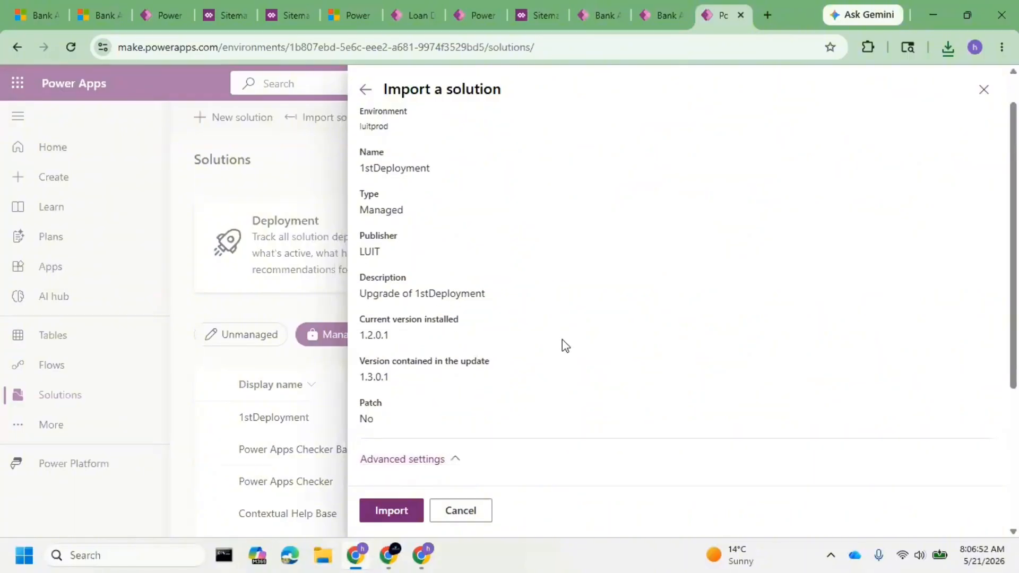
pyautogui.scroll(-4, 565, 348)
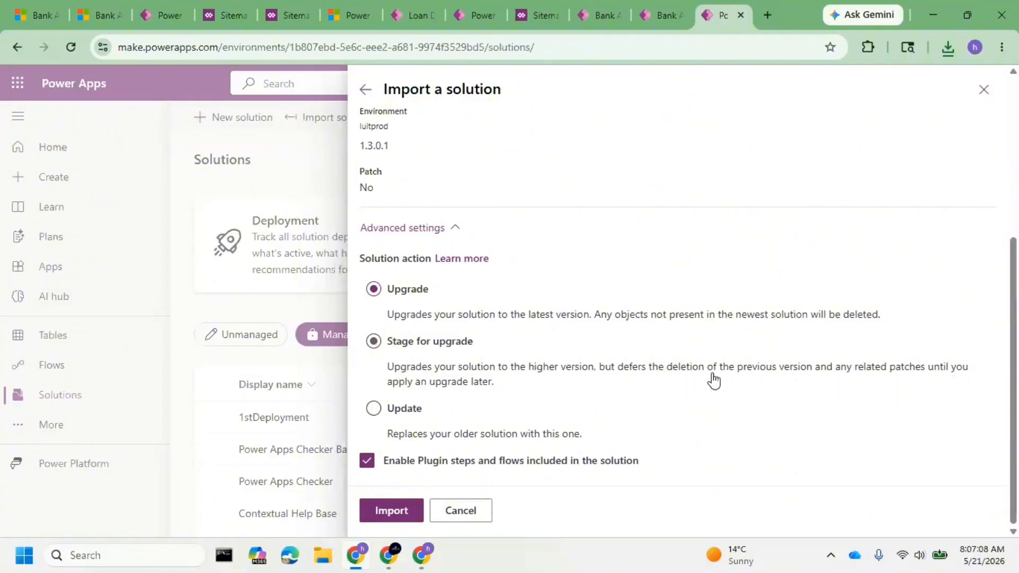
pyautogui.click(502, 383)
pyautogui.click(373, 409)
pyautogui.click(377, 292)
pyautogui.click(652, 8)
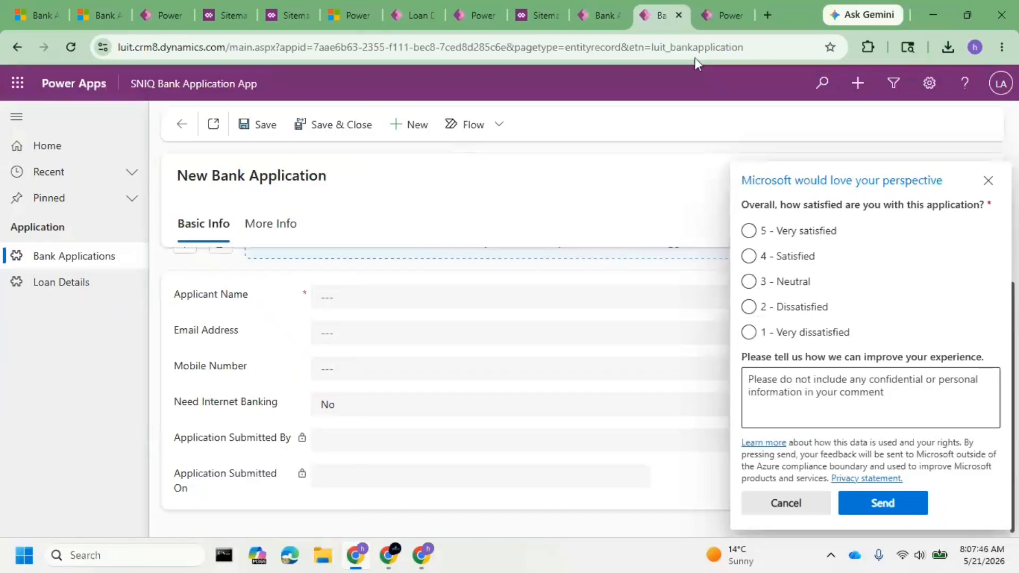
pyautogui.click(702, 18)
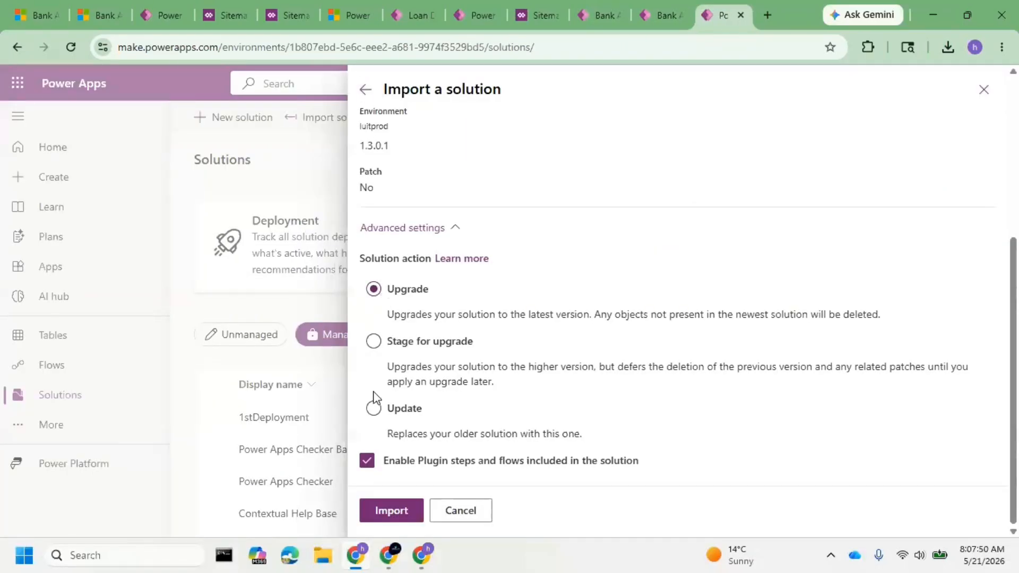
# Choose Update as the solution action, then go back and cancel the solution import into luitprod.
pyautogui.click(374, 409)
pyautogui.click(371, 101)
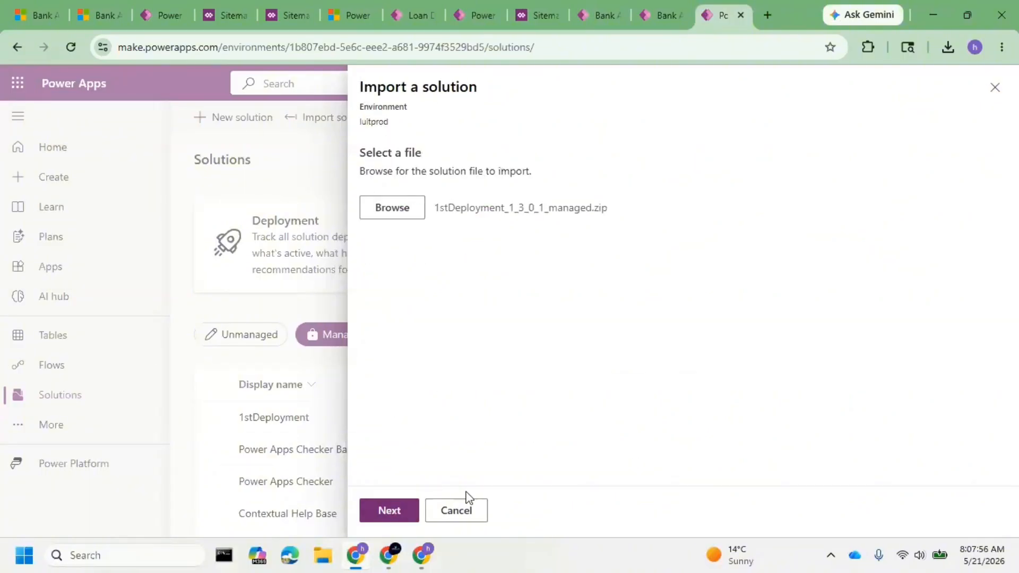
pyautogui.click(478, 514)
pyautogui.click(522, 340)
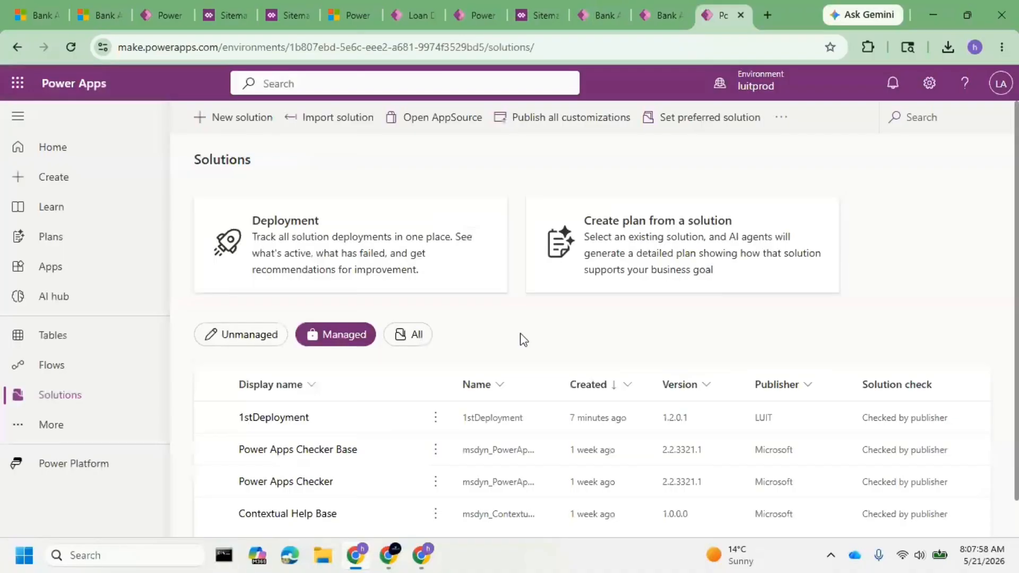
# View the list of available environments, then switch to the luitdemo app's Active Bank Applications view.
pyautogui.click(785, 94)
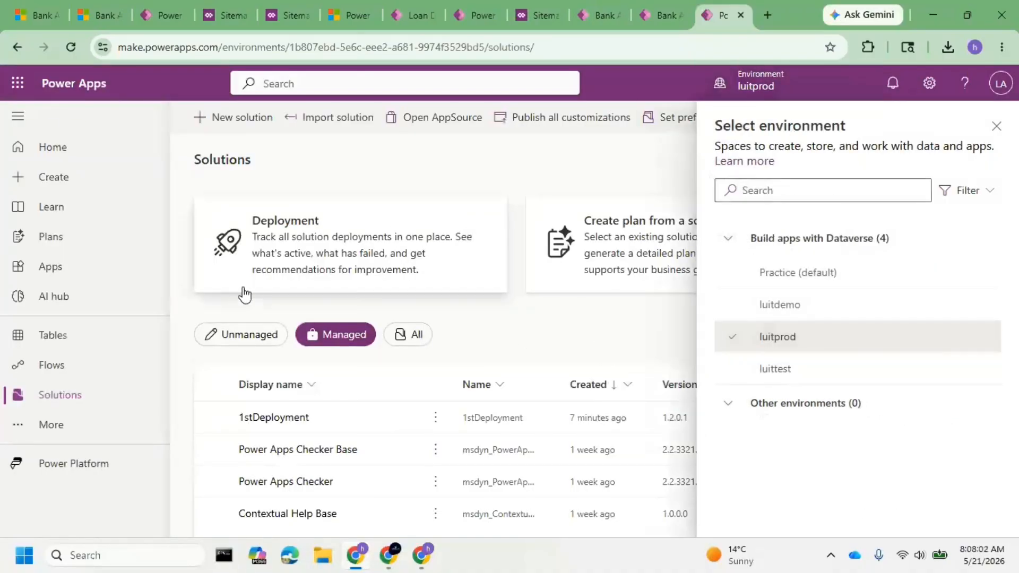
pyautogui.click(36, 6)
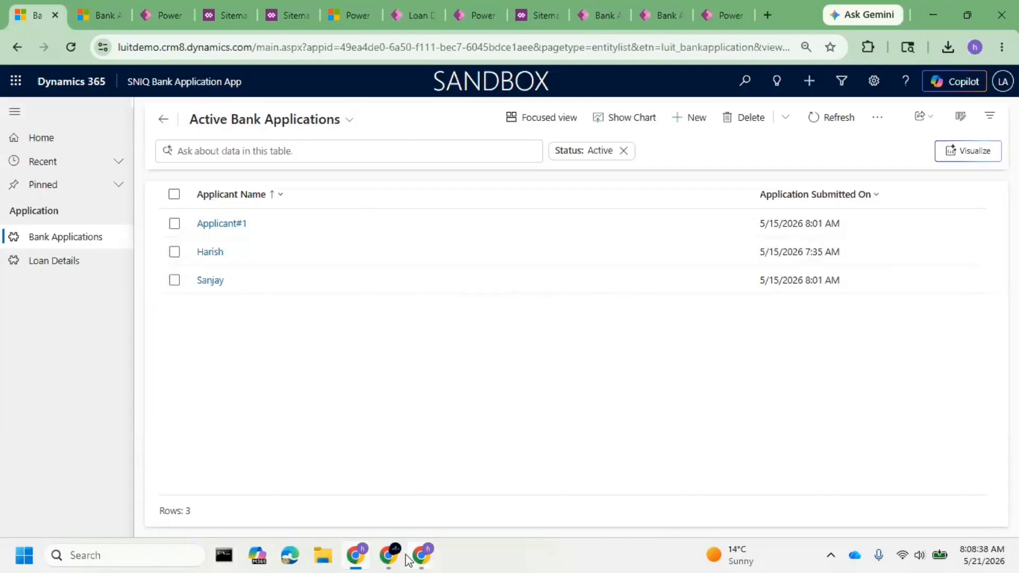
pyautogui.moveTo(389, 555)
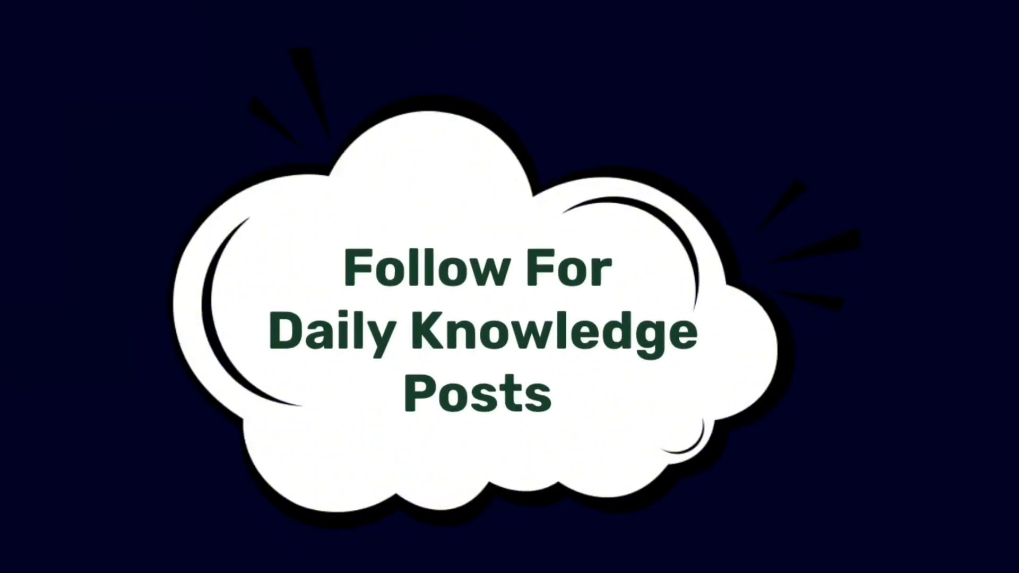